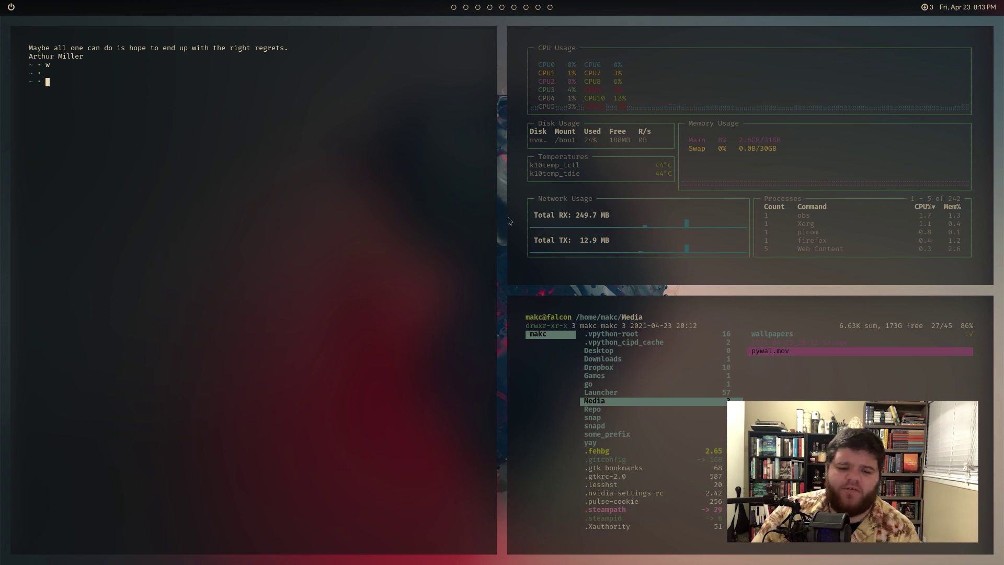
# Switch back and forth between the first and second workspaces
pyautogui.press('super+2')
pyautogui.press('super+1')
pyautogui.press('super+2')
pyautogui.press('super+1')
pyautogui.press('super+2')
pyautogui.press('super+1')
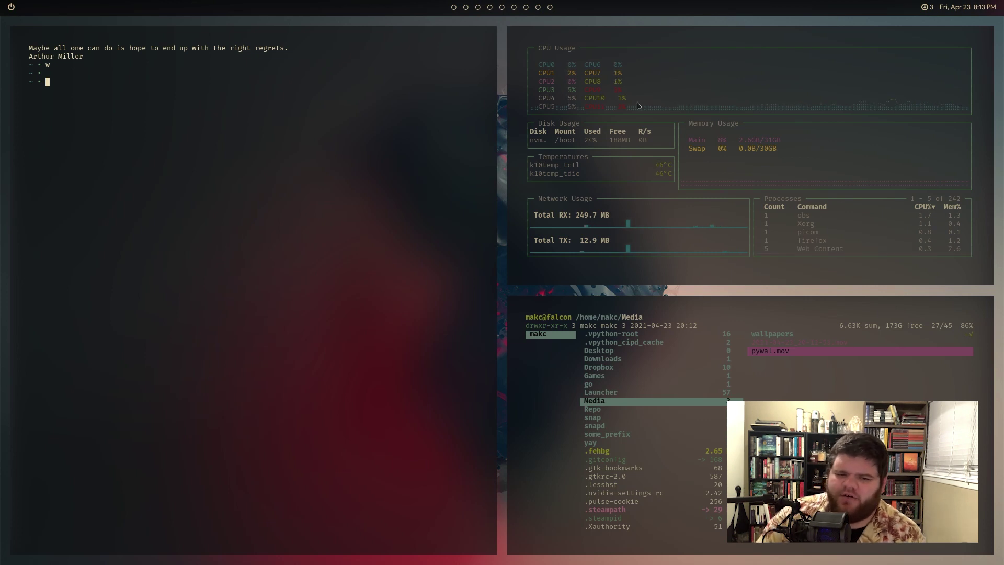
# Test mouse-wheel workspace switching over the windows and over the desktop gap between them
pyautogui.scroll(-1, 503, 38)
pyautogui.scroll(1, 503, 39)
pyautogui.scroll(-1, 503, 36)
pyautogui.scroll(1, 503, 36)
pyautogui.scroll(-1, 503, 36)
pyautogui.scroll(1, 502, 36)
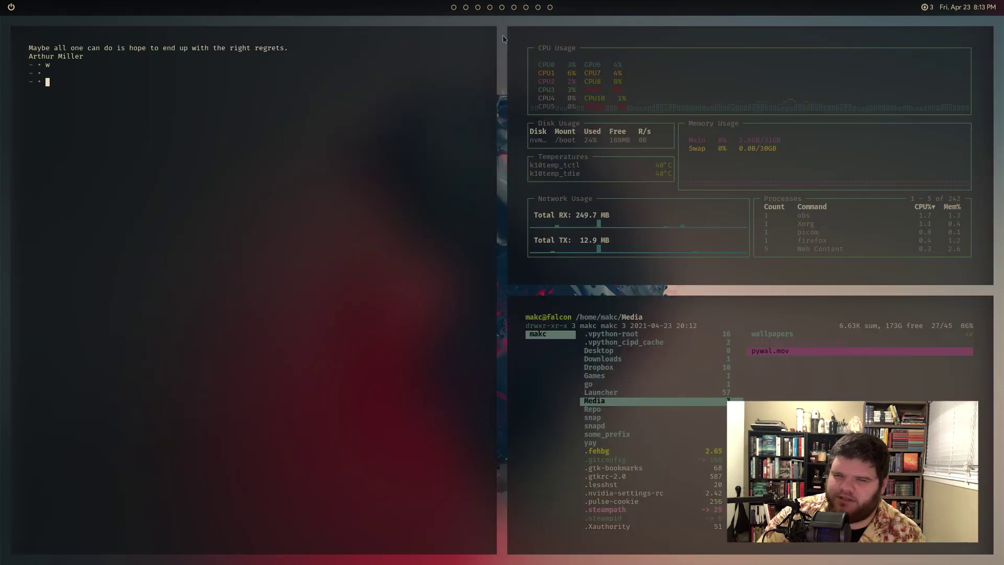
pyautogui.scroll(-1, 504, 92)
pyautogui.scroll(1, 503, 93)
pyautogui.scroll(-1, 504, 93)
pyautogui.scroll(1, 505, 93)
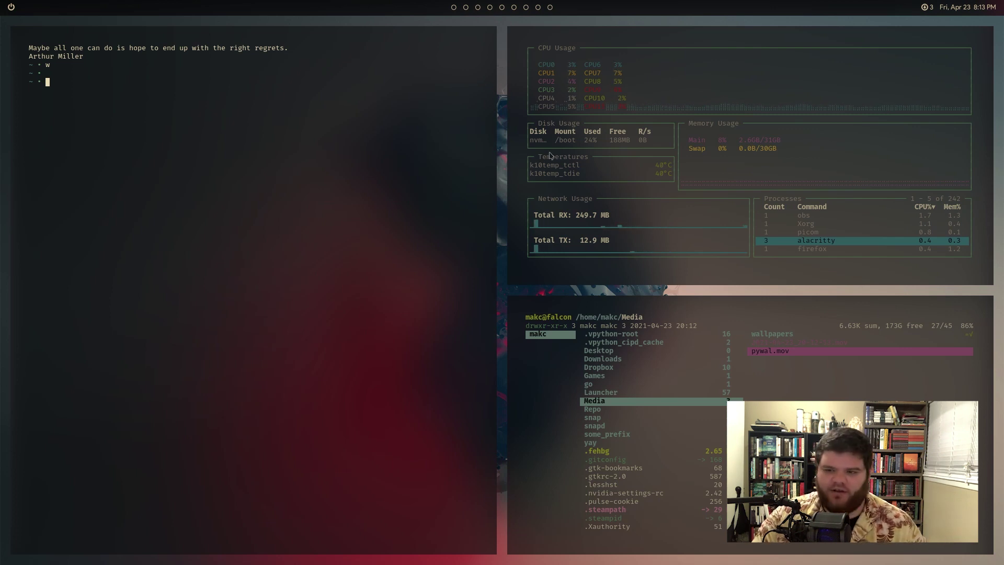
# Open Spotify on the second workspace, start playing the current song and dismiss its notification
pyautogui.press('super+d')
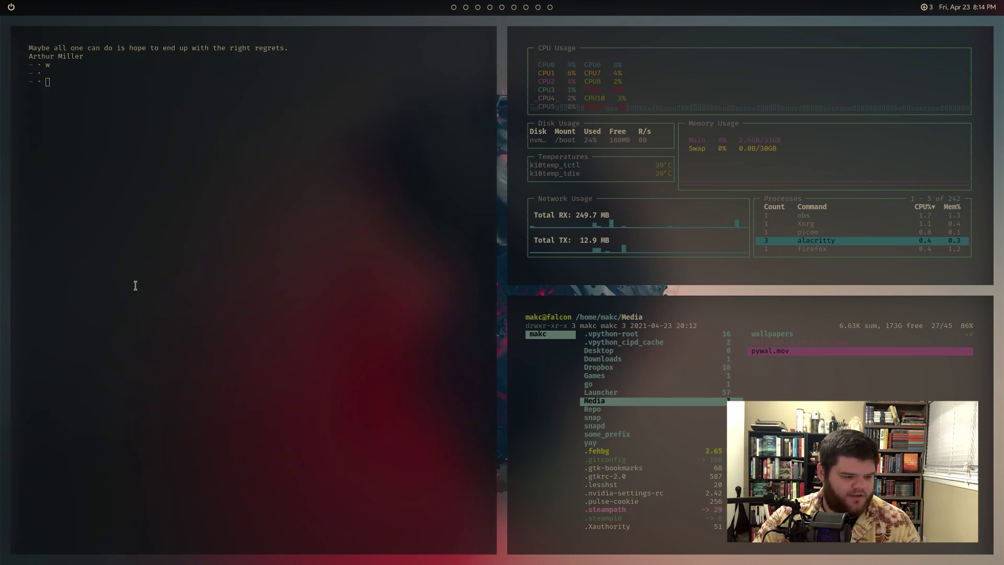
pyautogui.click(466, 7)
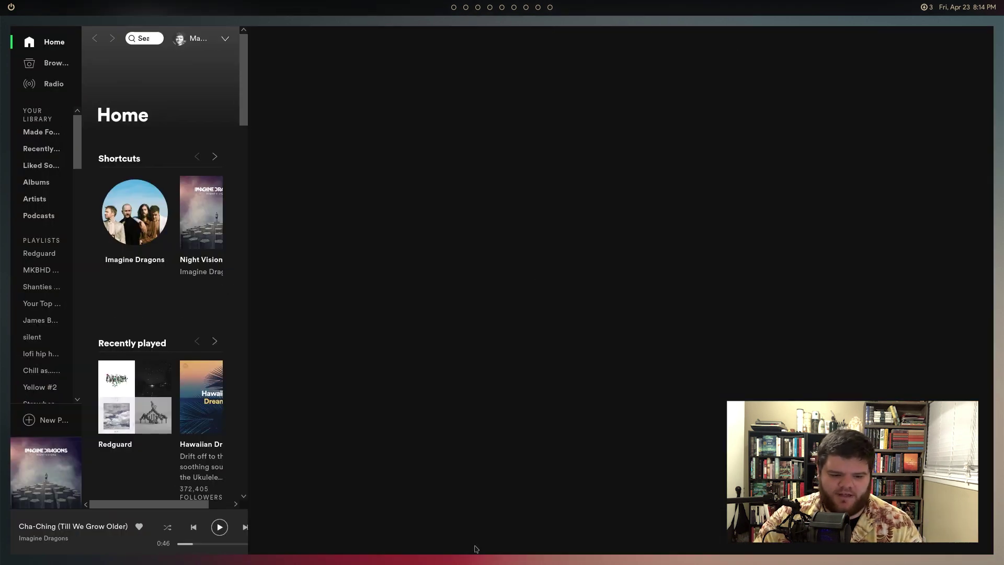
pyautogui.click(502, 527)
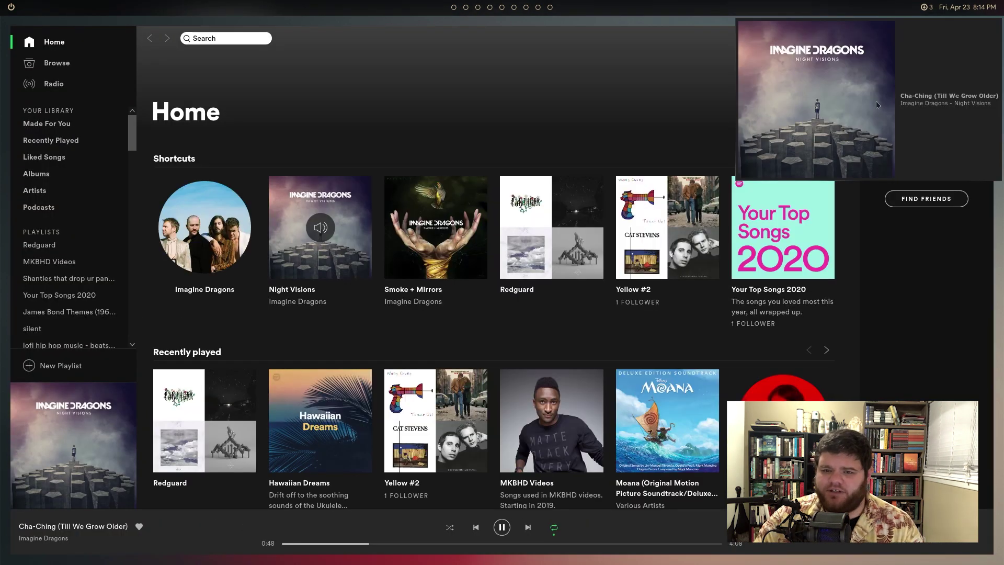
pyautogui.click(792, 115)
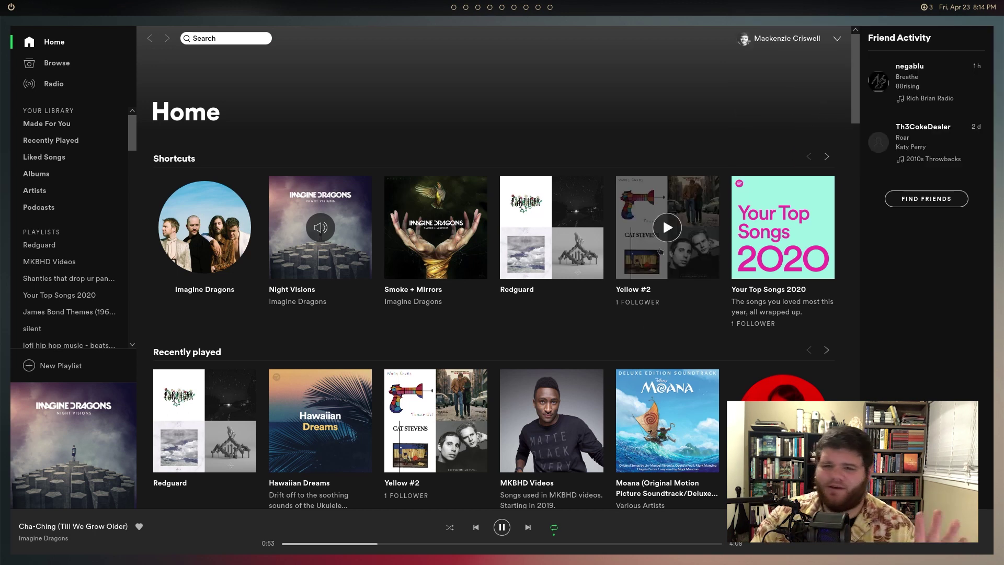
# Skip ahead two tracks in Spotify and pause playback
pyautogui.click(527, 526)
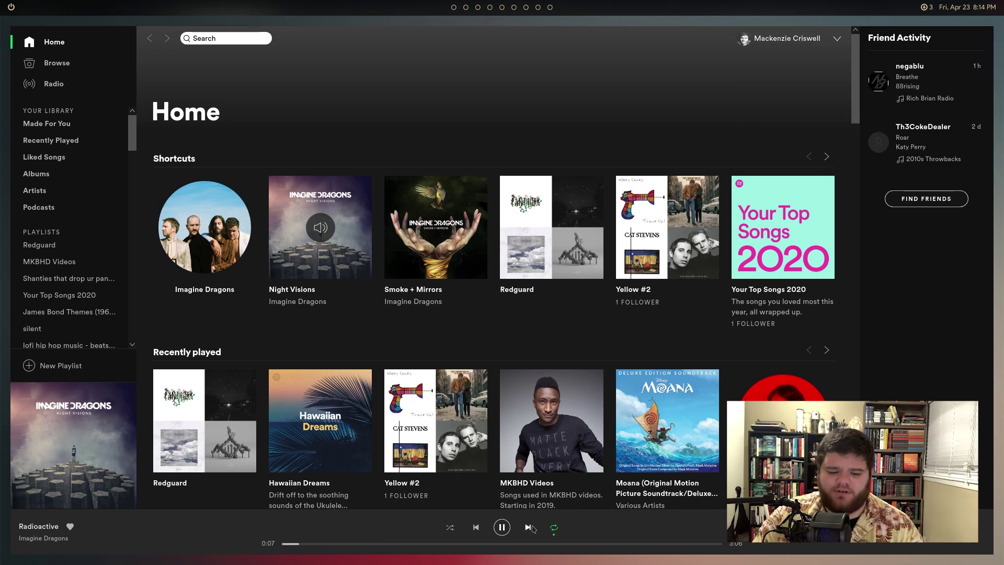
pyautogui.click(527, 527)
pyautogui.click(497, 533)
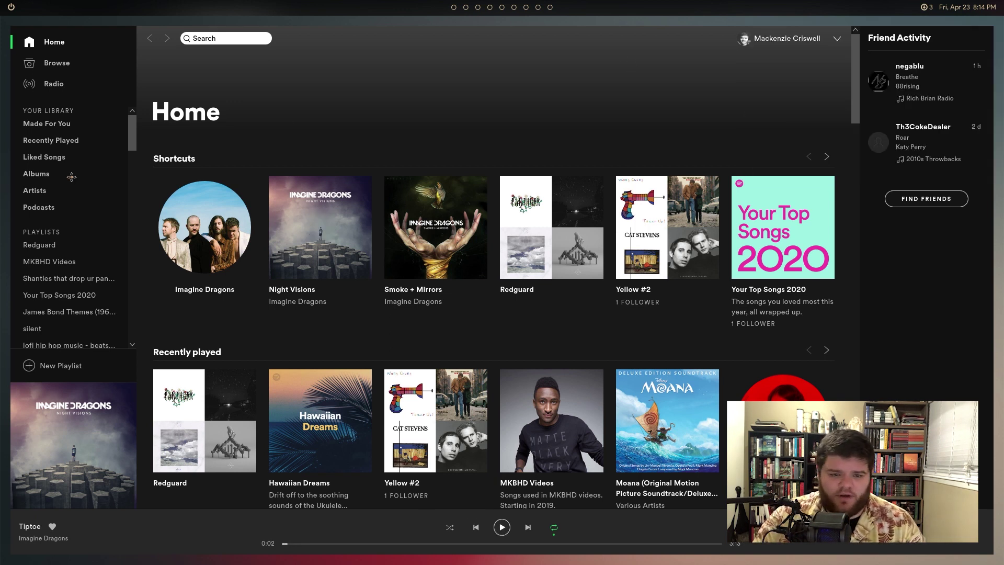
# Return to the first workspace and open Awesome's rc.lua in the editor from the terminal
pyautogui.moveTo(163, 157); pyautogui.dragTo(0, 156)
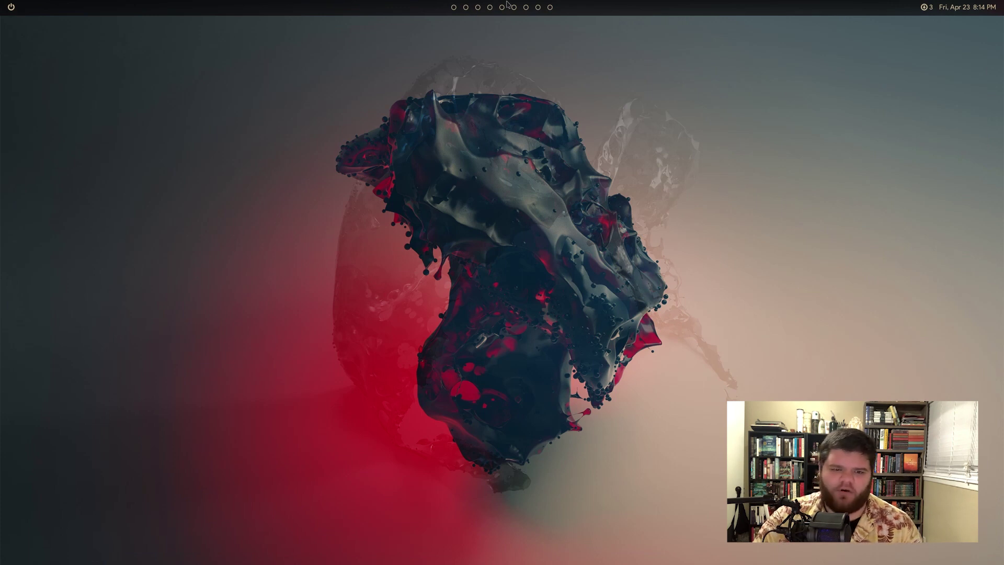
pyautogui.click(453, 7)
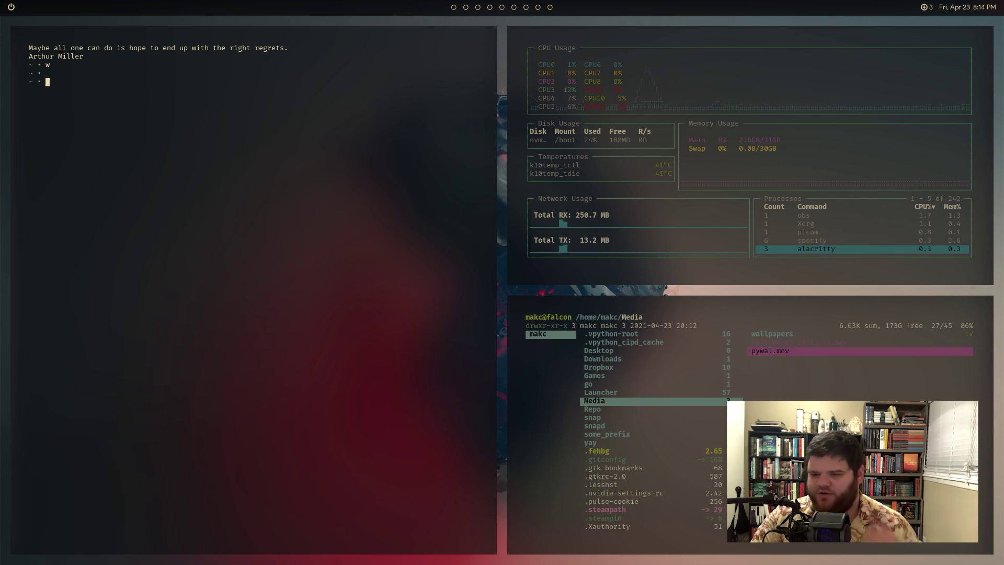
pyautogui.write('v .config/zs')
pyautogui.press('BackSpace')
pyautogui.press('BackSpace')
pyautogui.write('a')
pyautogui.press('Tab')
pyautogui.write('r')
pyautogui.press('Tab')
pyautogui.press('Return')
# Change the layout so the rc.lua editor fills the workspace, and enlarge its terminal text for readability
pyautogui.press('super+space')
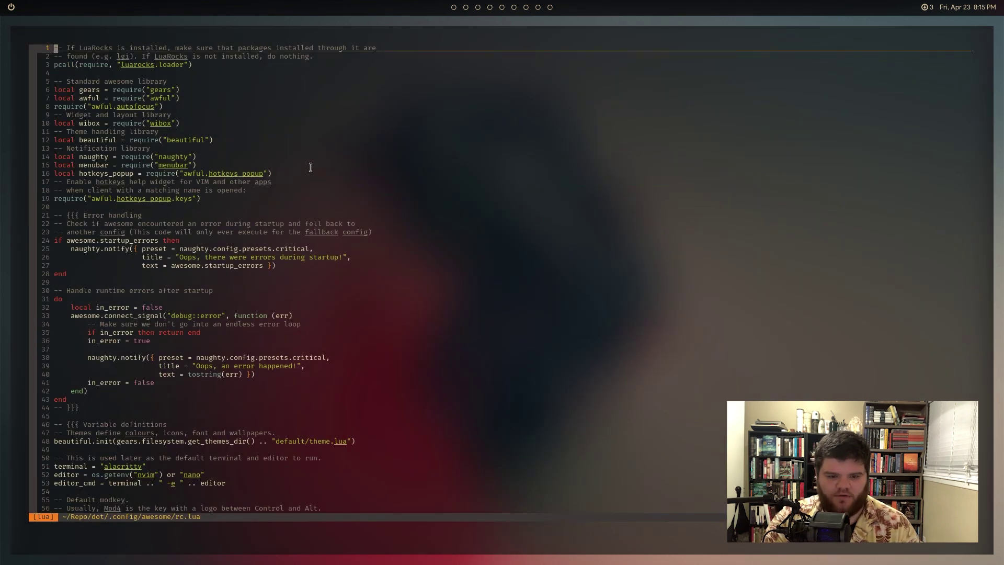
pyautogui.hotkey('ctrl', '+')
pyautogui.hotkey('ctrl', '+')
pyautogui.hotkey('ctrl', '+')
pyautogui.hotkey('ctrl', '+')
pyautogui.hotkey('ctrl', '+')
pyautogui.hotkey('ctrl', '+')
pyautogui.hotkey('ctrl', '+')
pyautogui.hotkey('ctrl', '+')
pyautogui.hotkey('ctrl', '+')
pyautogui.hotkey('ctrl', '+')
pyautogui.hotkey('ctrl', '+')
pyautogui.hotkey('ctrl', '+')
pyautogui.hotkey('ctrl', '+')
pyautogui.hotkey('ctrl', '+')
pyautogui.hotkey('ctrl', '+')
pyautogui.hotkey('ctrl', '+')
pyautogui.hotkey('ctrl', '+')
pyautogui.hotkey('ctrl', '+')
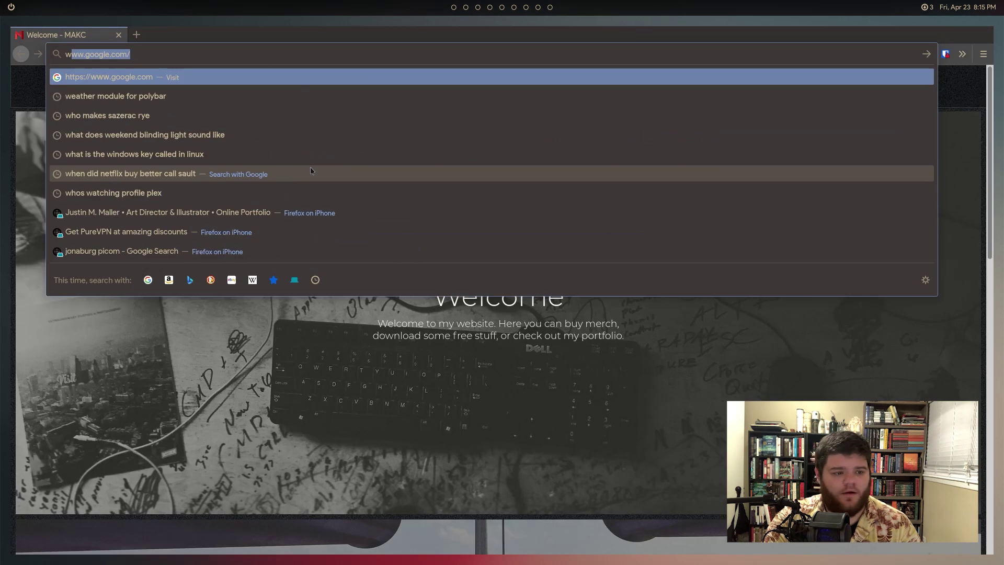
# Switch to Firefox, search for "awesome wm scrolling mouse weel tag change" and open the Reddit thread about disabling tag switching
pyautogui.press('BackSpace')
pyautogui.press('BackSpace')
pyautogui.write('awesome wm ')
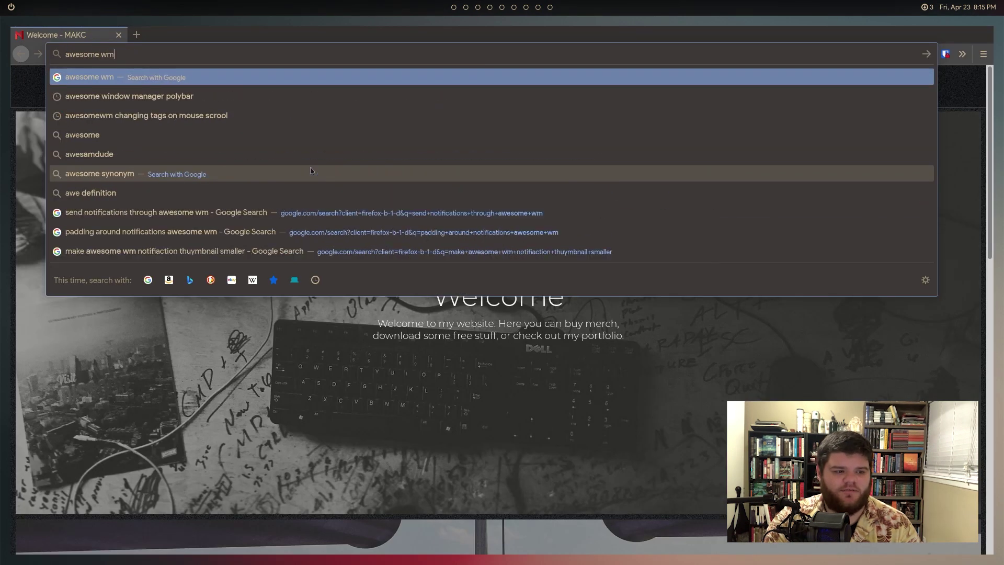
pyautogui.write('scrolling mouse wee')
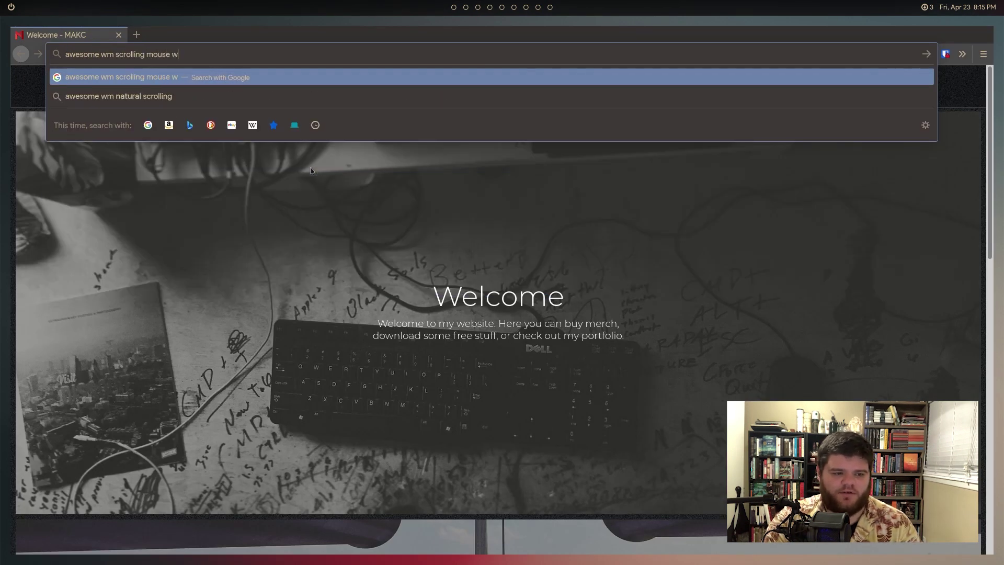
pyautogui.write('l tag change')
pyautogui.press('Return')
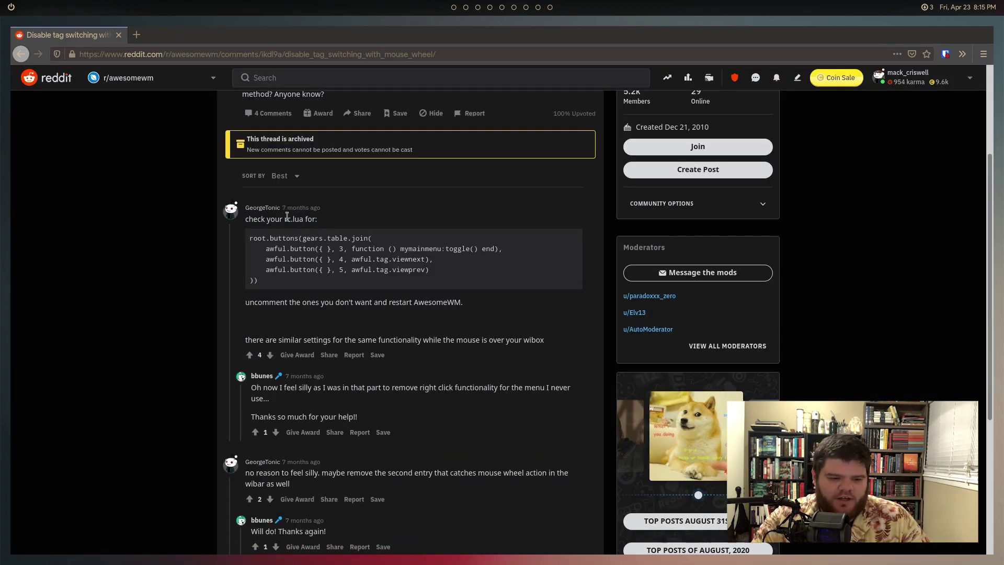
# Examine the root.buttons snippet in the Reddit answer, including the lines for mouse buttons 4 and 5
pyautogui.moveTo(258, 236); pyautogui.dragTo(378, 244)
pyautogui.click(459, 247)
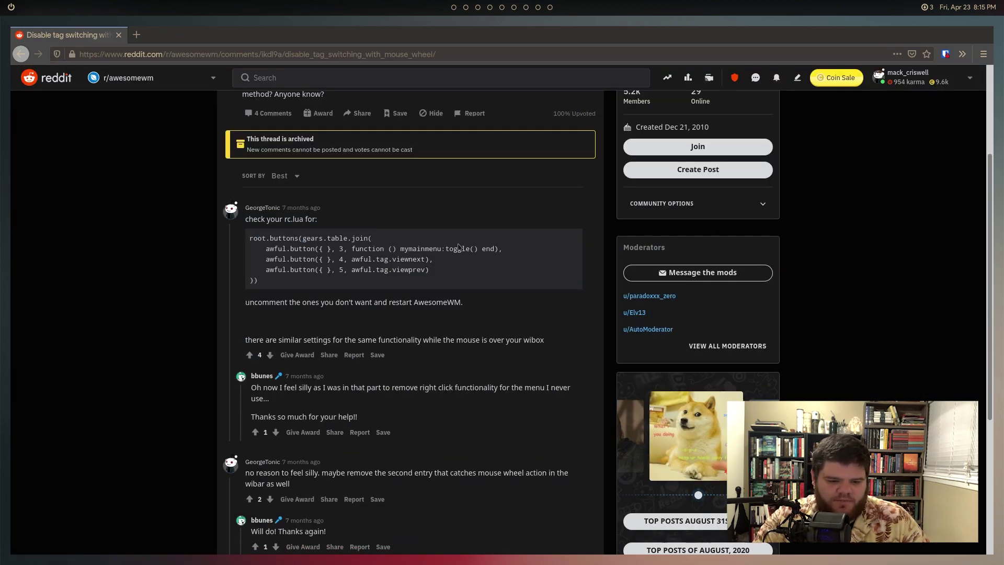
pyautogui.moveTo(270, 259); pyautogui.dragTo(320, 259)
pyautogui.click(366, 258)
pyautogui.scroll(1, 389, 264)
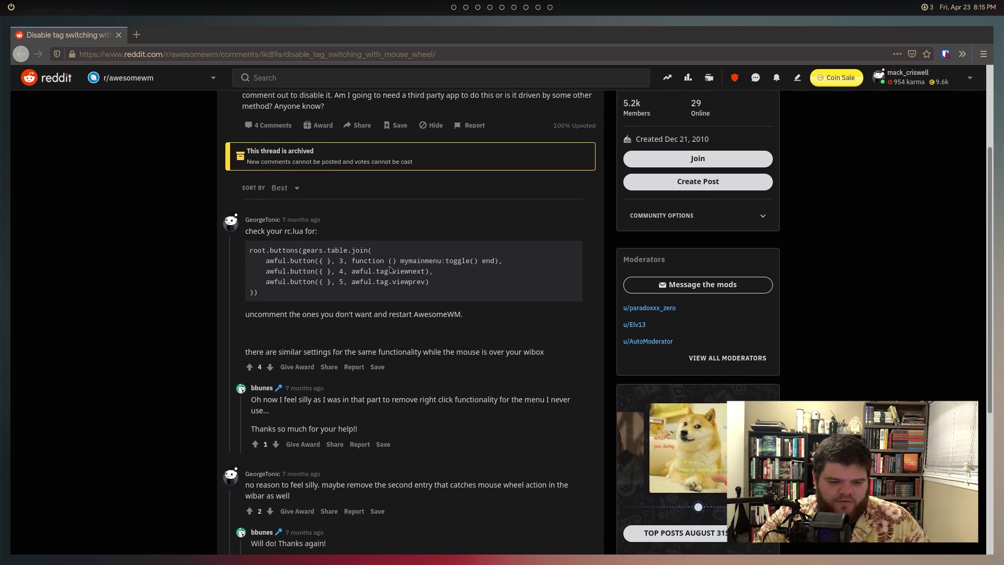
pyautogui.scroll(-1, 392, 263)
pyautogui.scroll(-1, 393, 265)
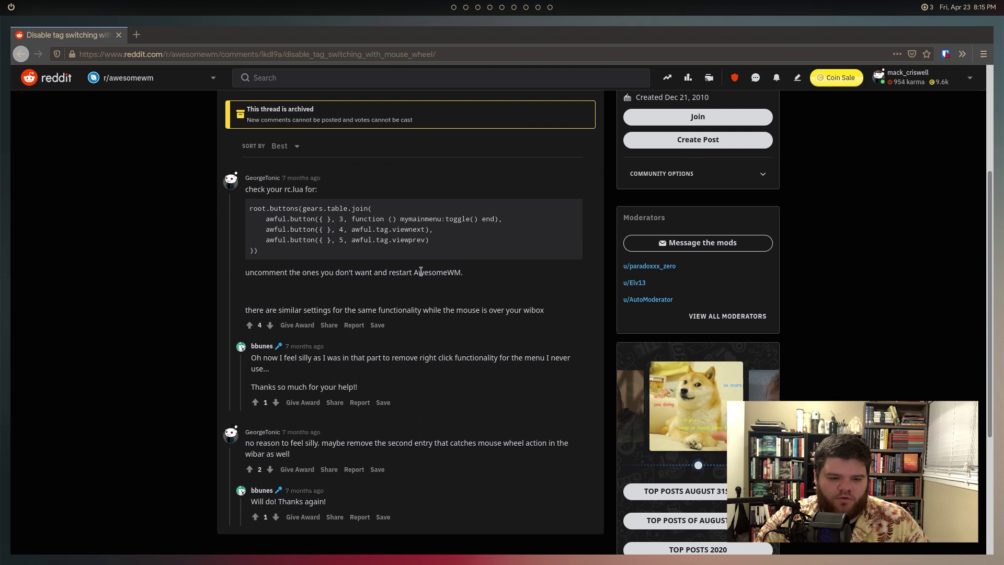
pyautogui.moveTo(396, 234); pyautogui.dragTo(417, 240)
pyautogui.click(417, 240)
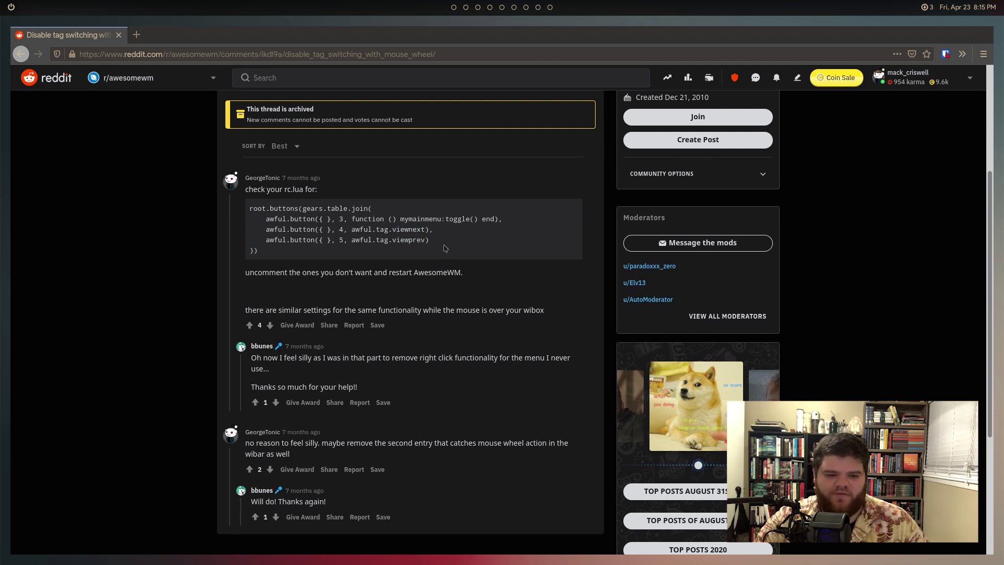
# Switch back to the editor and search rc.lua for root.buttons
pyautogui.press('super+j')
pyautogui.write('/root.buttons')
pyautogui.press('Escape')
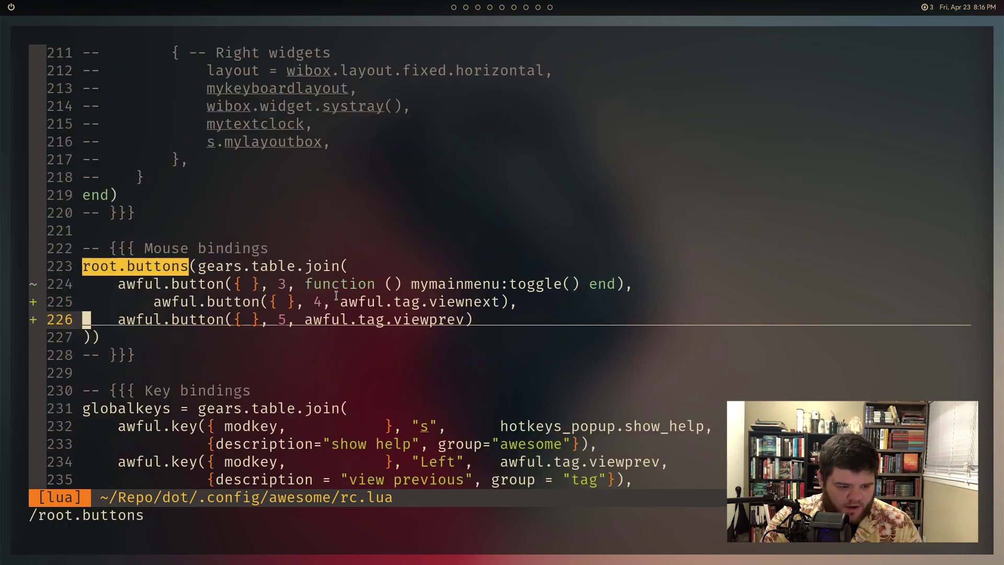
# Outdent the awful.tag.viewnext button line so it aligns with the other mouse bindings
pyautogui.press('k')
pyautogui.press('k')
pyautogui.press('j')
pyautogui.press('<')
pyautogui.press('k')
pyautogui.press('k')
pyautogui.press('j')
pyautogui.press('j')
pyautogui.press('j')
pyautogui.press('k')
pyautogui.press('k')
pyautogui.press('k')
pyautogui.press('j')
pyautogui.press('j')
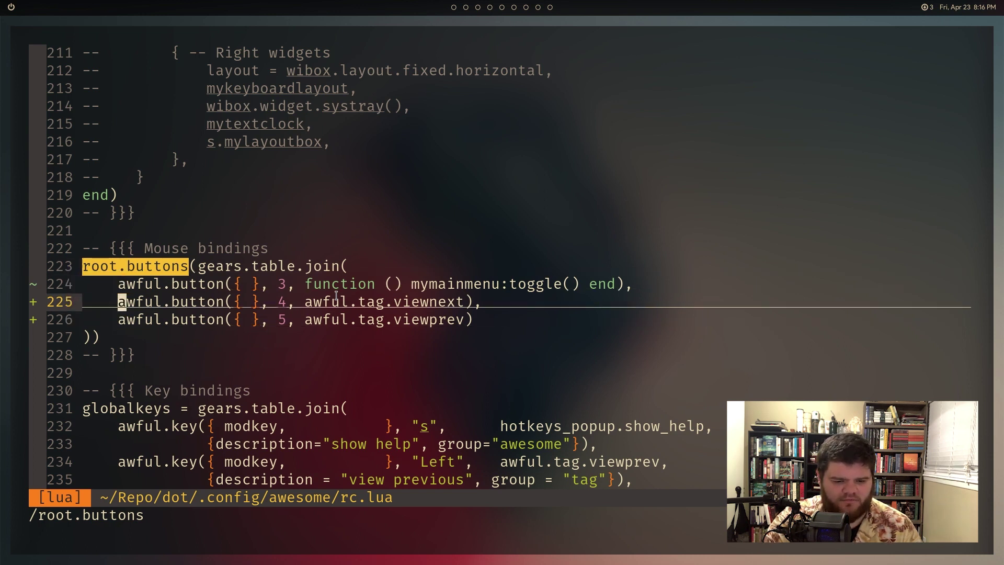
# Delete the button 4 viewnext and button 5 viewprev lines from the mouse bindings, then save rc.lua and restart Awesome
pyautogui.press('d')
pyautogui.press('d')
pyautogui.press('d')
pyautogui.press('d')
pyautogui.write(':w')
pyautogui.press('Return')
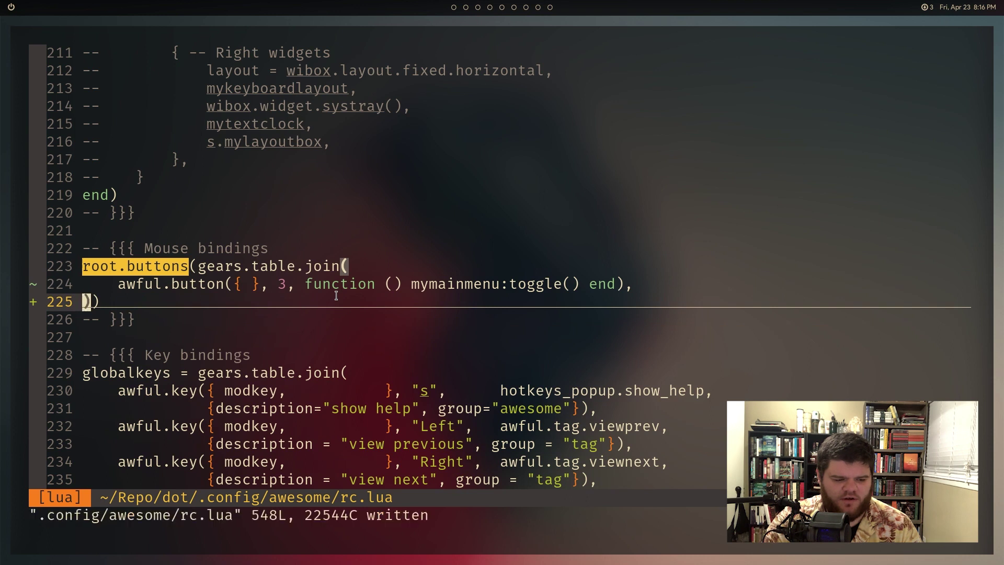
pyautogui.press('super+ctrl+r')
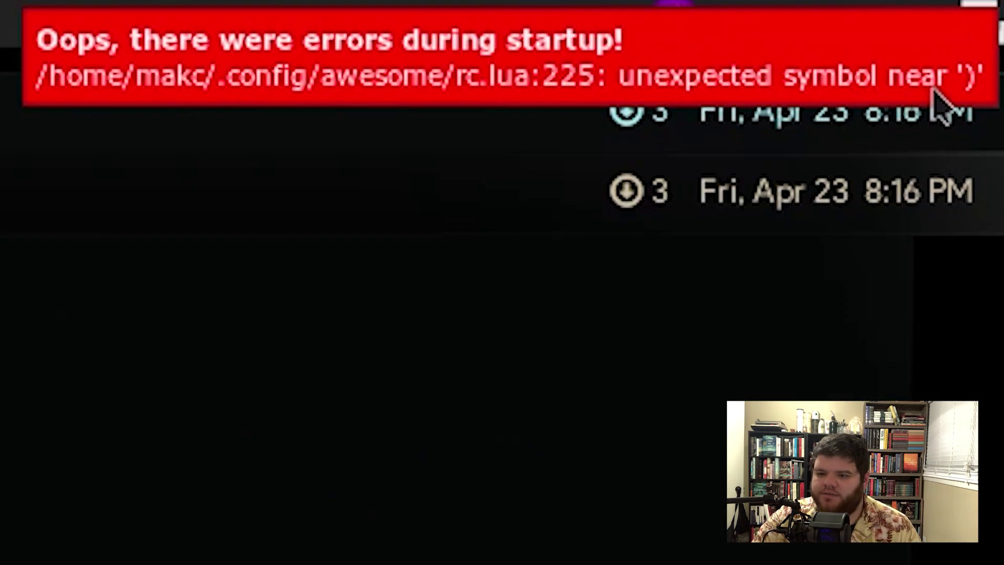
# Dismiss the startup error and remove the comma ending the mymainmenu:toggle() mouse binding
pyautogui.click(932, 18)
pyautogui.press('k')
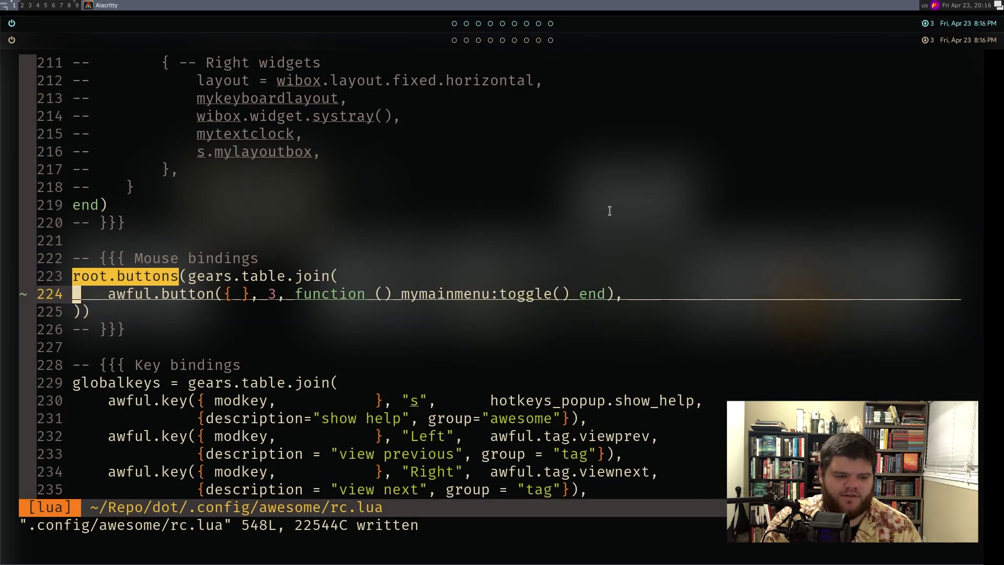
pyautogui.press('A')
pyautogui.press('BackSpace')
pyautogui.press('Escape')
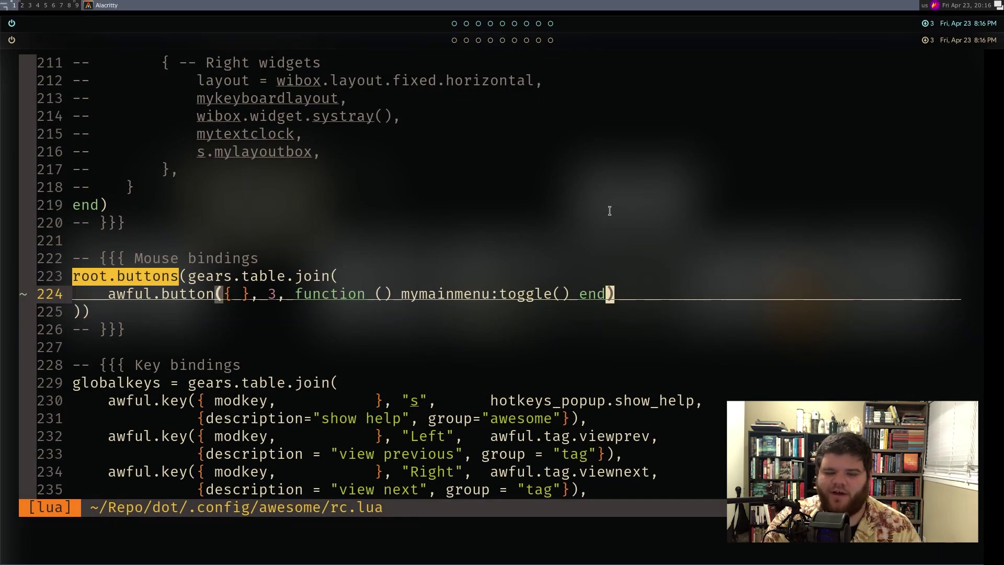
pyautogui.write('A,')
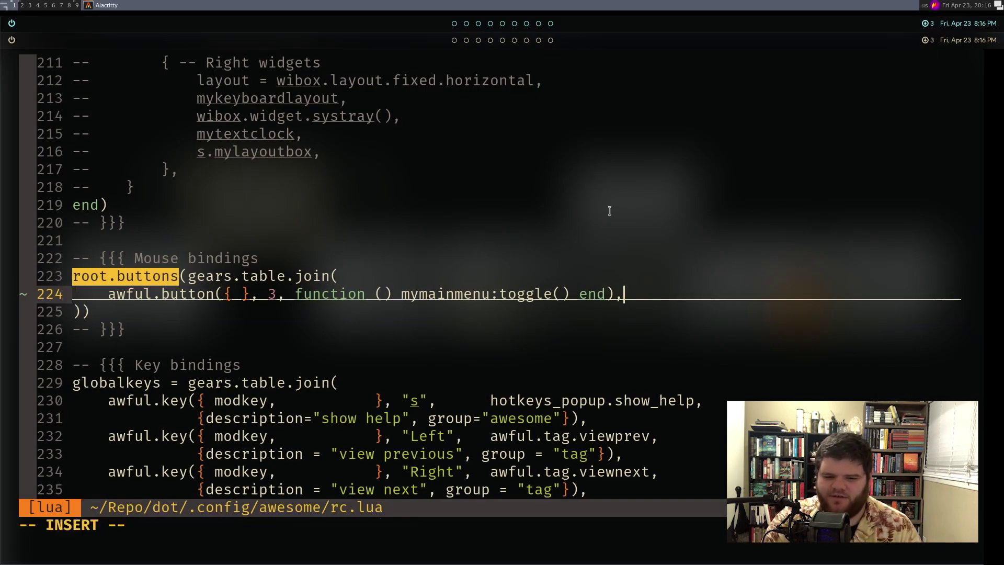
pyautogui.press('Return')
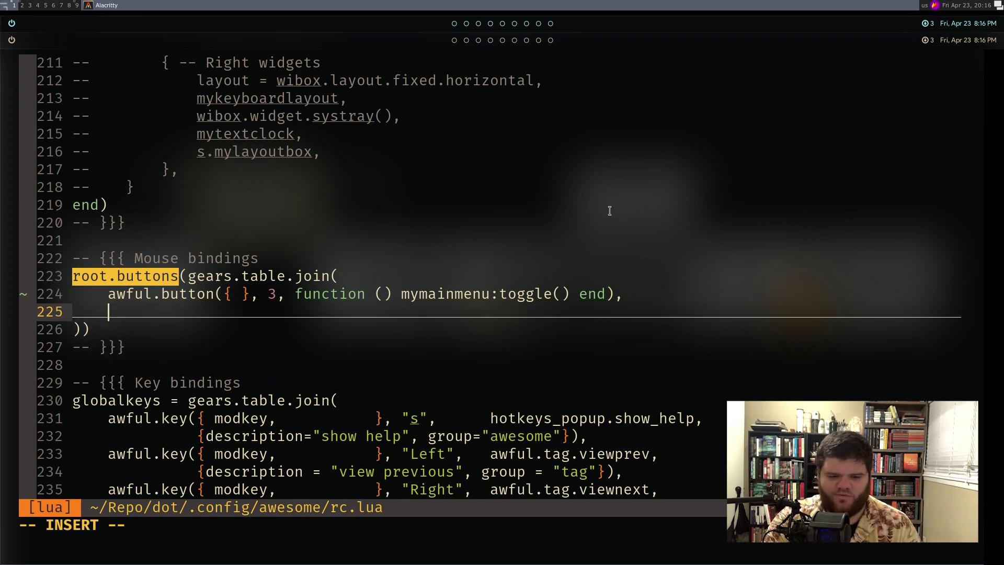
pyautogui.write('alksdjflkajsdlkf')
pyautogui.press('Escape')
pyautogui.press('u')
# Leave the button 3 mouse binding on line 224 without its trailing comma and save rc.lua
pyautogui.press('A')
pyautogui.press('BackSpace')
pyautogui.press('Escape')
pyautogui.write(':w')
pyautogui.press('Return')
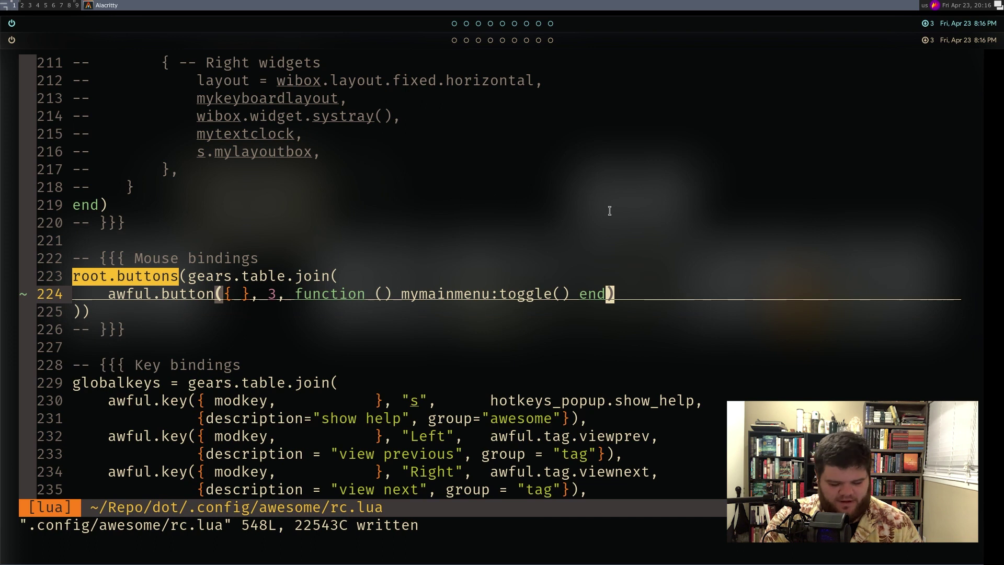
# Restart Awesome, then open a new terminal and close it again to check the session
pyautogui.press('super+ctrl+r')
pyautogui.press('super+Return')
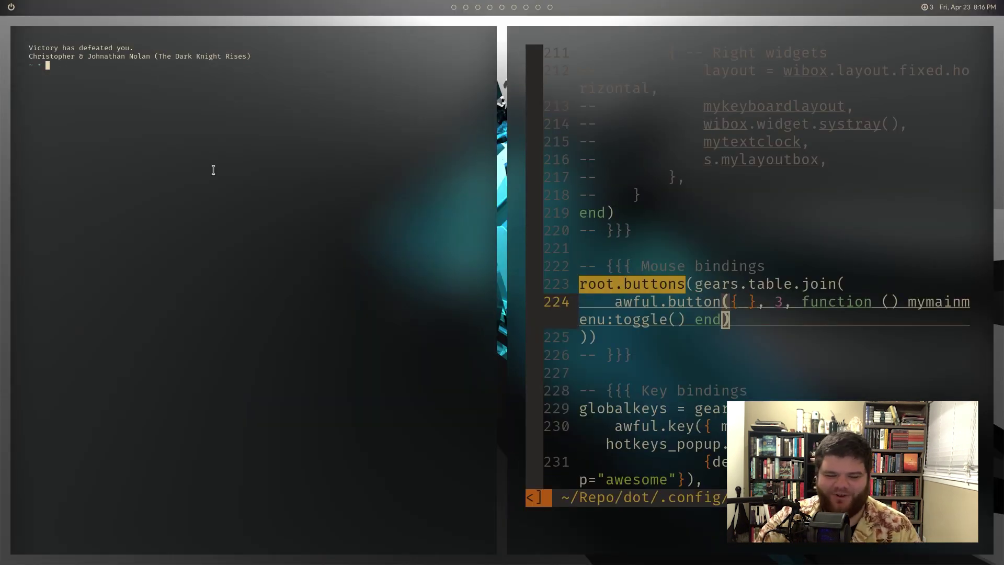
pyautogui.press('super+shift+c')
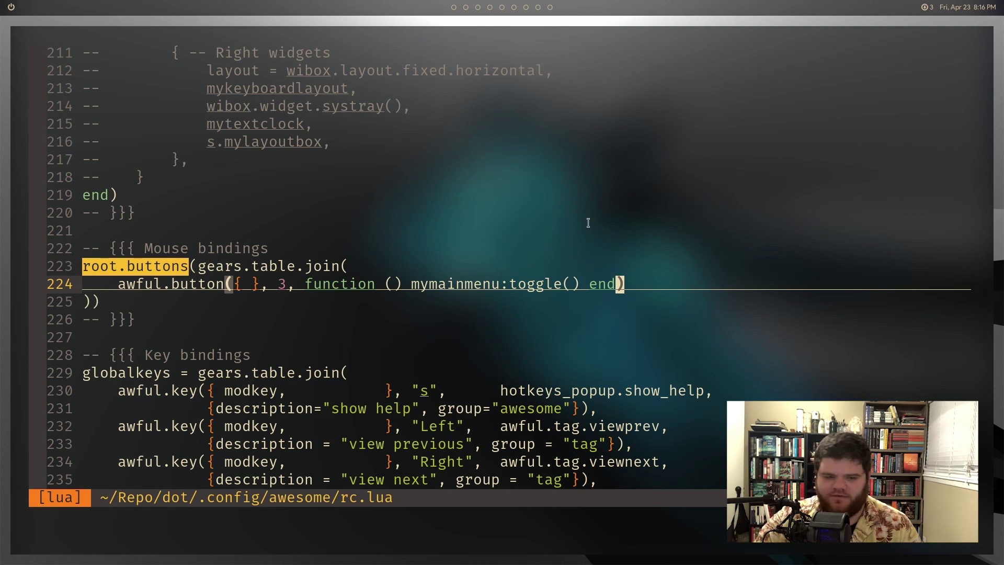
# Switch to Firefox on the second workspace and search the web for "huge notificatoins awesome wm"
pyautogui.press('super+2')
pyautogui.click(230, 54)
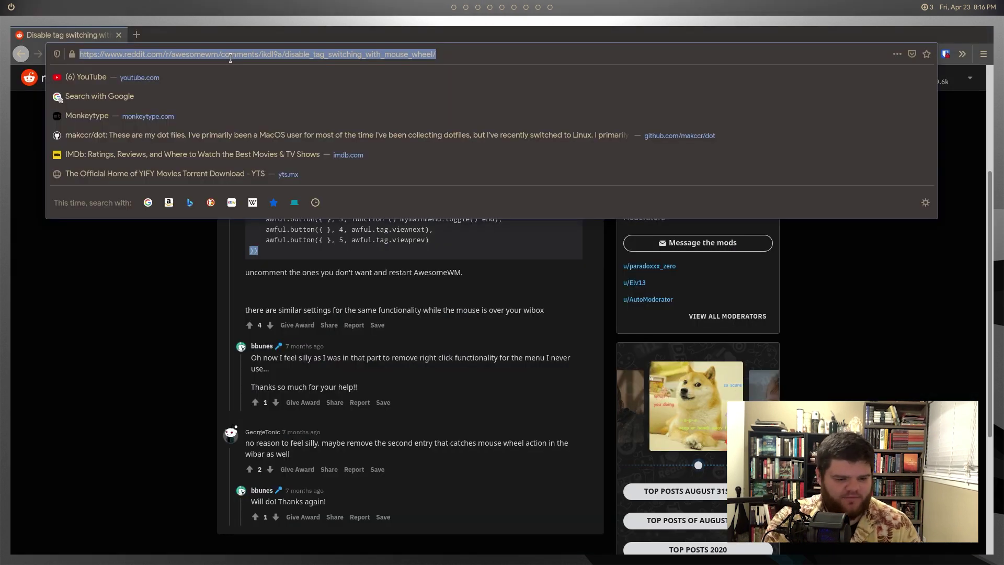
pyautogui.write('huge notificatoins awesome wm')
pyautogui.press('Return')
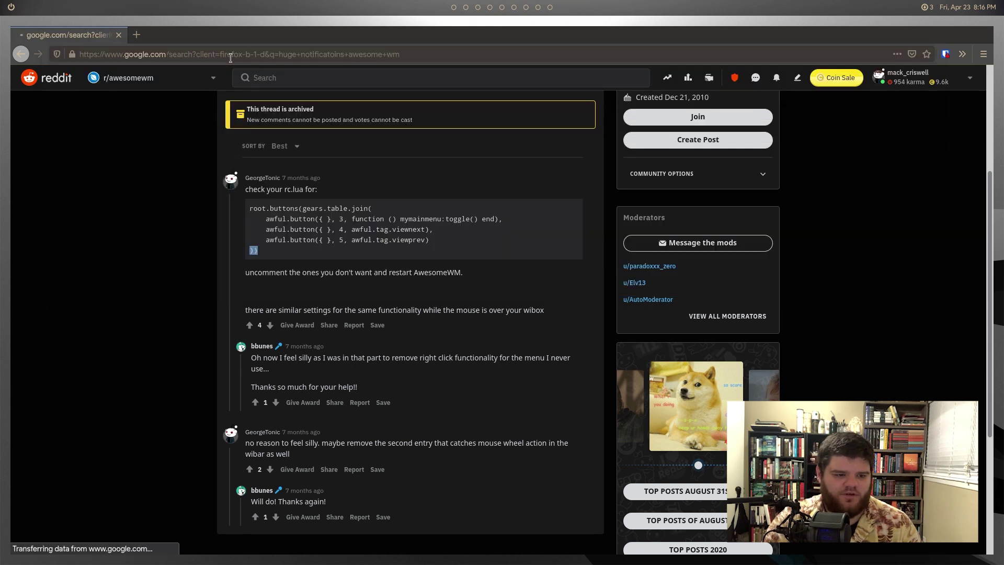
# Look through the Awesome naughty module documentation and search the page for "widt"
pyautogui.scroll(-7, 473, 373)
pyautogui.scroll(-12, 473, 375)
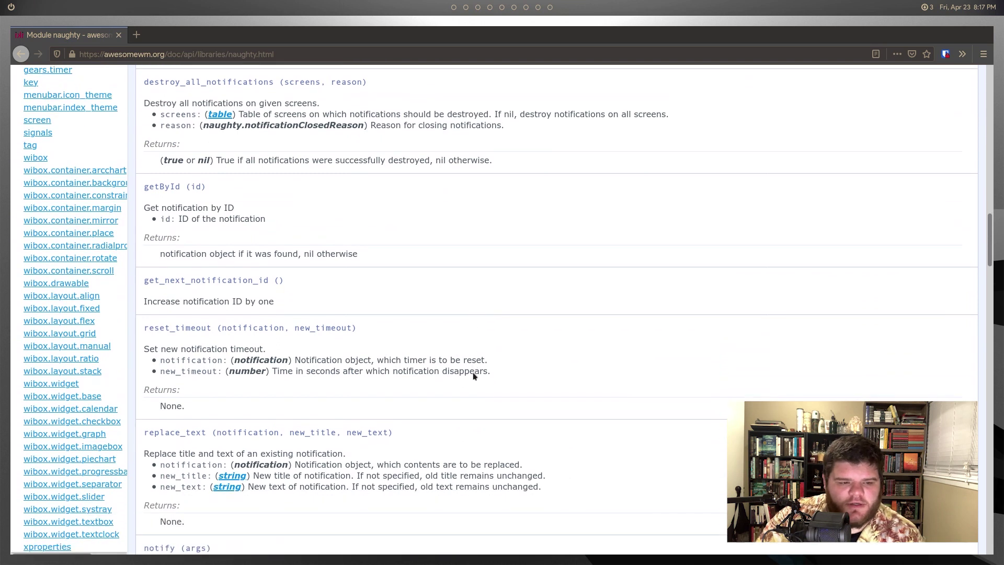
pyautogui.scroll(-10, 473, 375)
pyautogui.hotkey('ctrl', 'f')
pyautogui.write('widt')
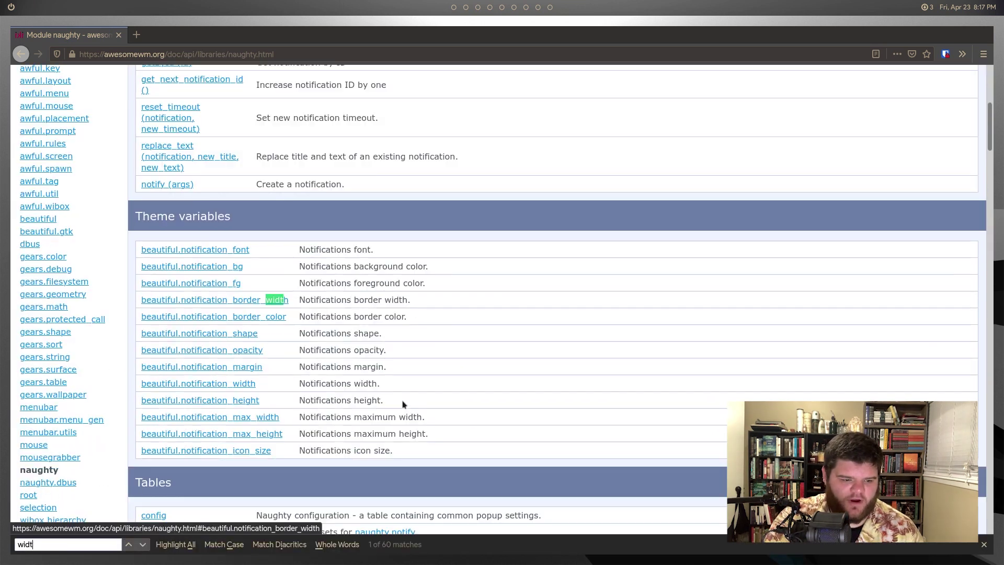
# Search the naughty documentation for "width" and copy the variable name beautiful.notification_icon_size from its entry
pyautogui.write('h')
pyautogui.scroll(-10, 283, 403)
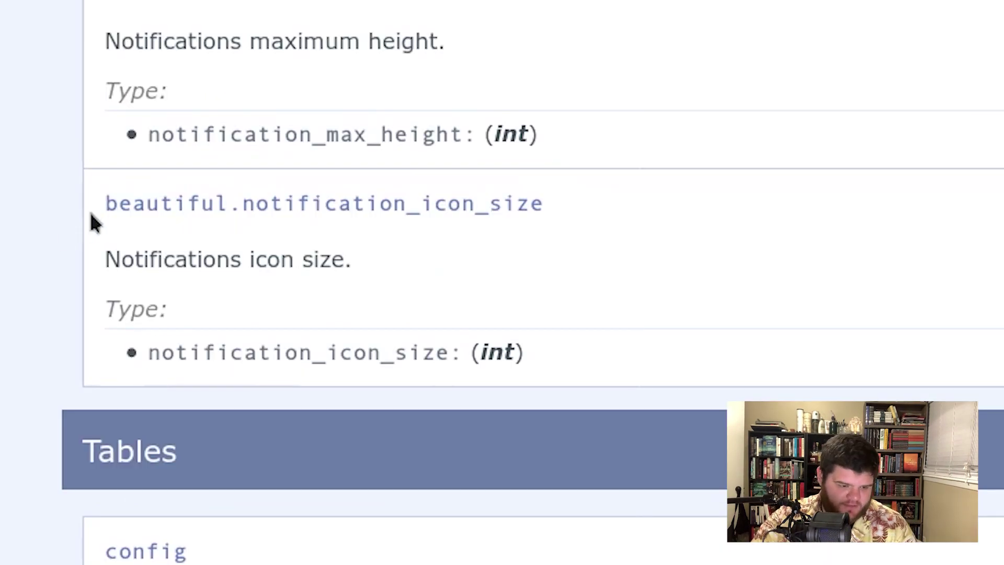
pyautogui.moveTo(108, 203); pyautogui.dragTo(543, 203)
# Add the line beautiful.notification_icon_size = 20 below the useless_gap setting under "Appearance stuff" in rc.lua and save the file
pyautogui.press('super+1')
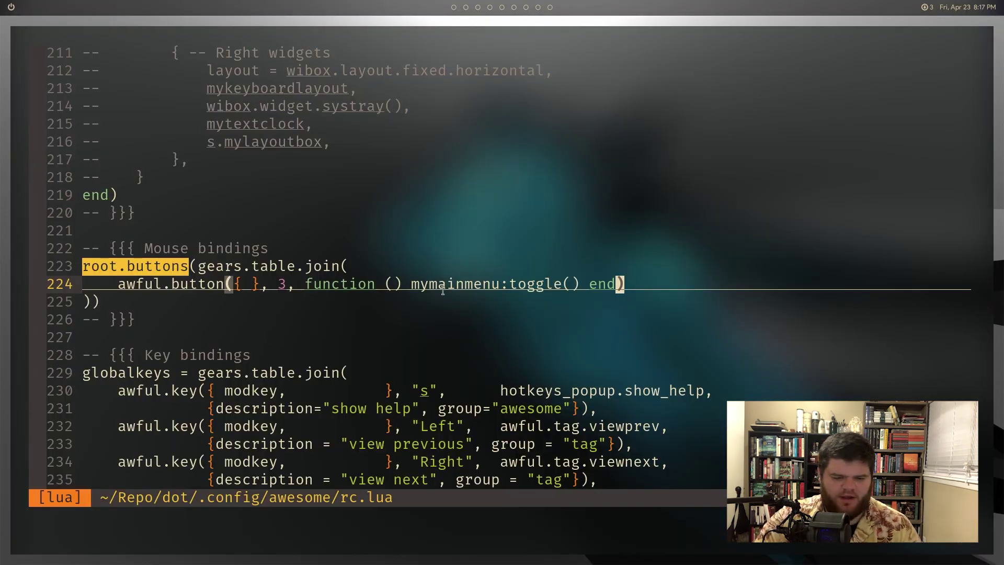
pyautogui.hotkey('shift', 'g')
pyautogui.press('k')
pyautogui.press('k')
pyautogui.press('k')
pyautogui.press('k')
pyautogui.press('k')
pyautogui.press('k')
pyautogui.press('k')
pyautogui.press('k')
pyautogui.press('k')
pyautogui.press('k')
pyautogui.press('k')
pyautogui.press('j')
pyautogui.press('j')
pyautogui.press('k')
pyautogui.press('k')
pyautogui.press('j')
pyautogui.press('j')
pyautogui.press('j')
pyautogui.press('k')
pyautogui.press('k')
pyautogui.press('j')
pyautogui.press('j')
pyautogui.press('k')
pyautogui.hotkey('shift', 'a')
pyautogui.press('Return')
pyautogui.hotkey('ctrl', 'shift', 'v')
pyautogui.write('-')
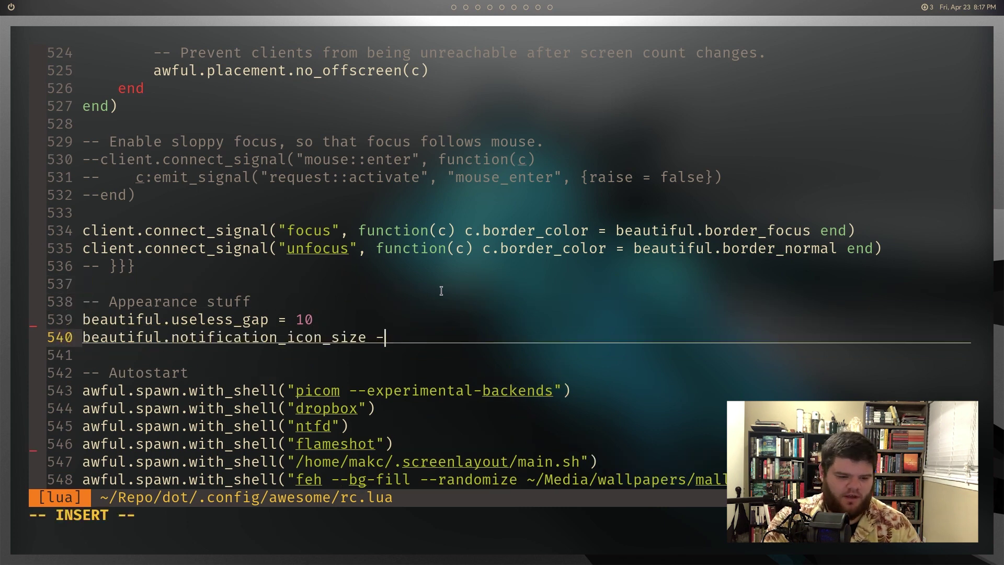
pyautogui.write('-==')
pyautogui.press('BackSpace')
pyautogui.press('BackSpace')
pyautogui.write('= 20')
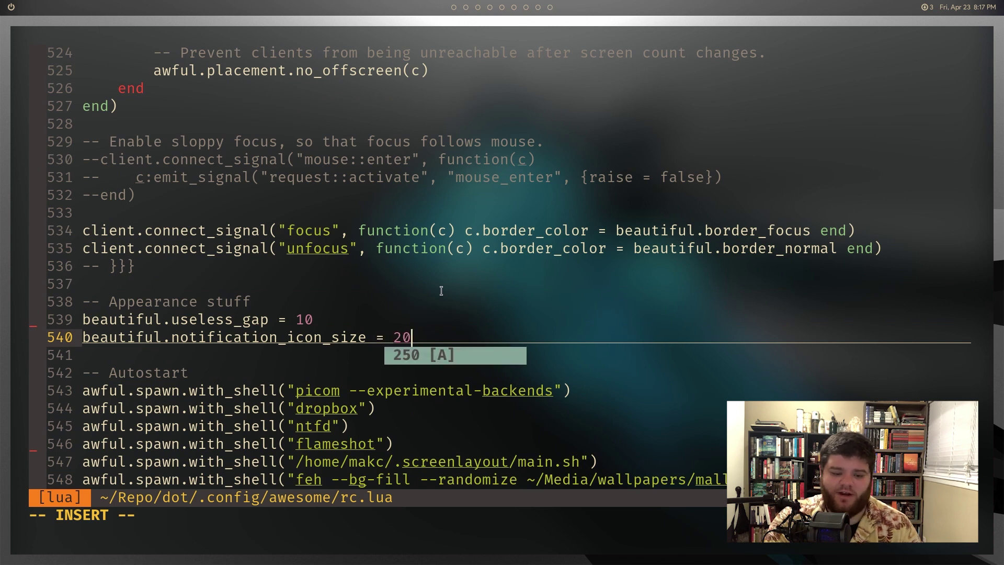
pyautogui.press('Escape')
pyautogui.write(':w')
pyautogui.press('Return')
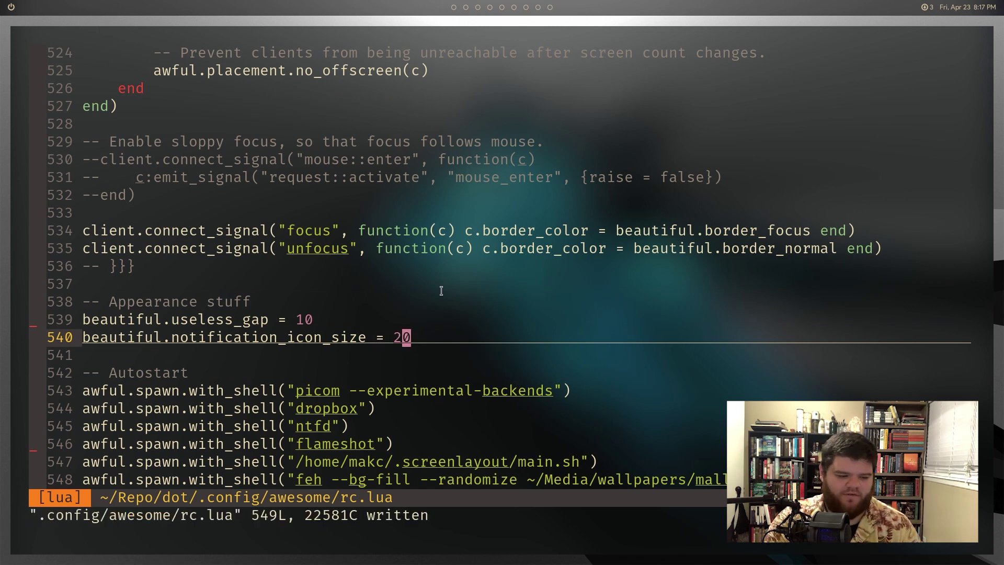
# Restart Awesome and start playback in Spotify to check the size of the track notification
pyautogui.press('super+ctrl+r')
pyautogui.press('super+2')
pyautogui.click(499, 529)
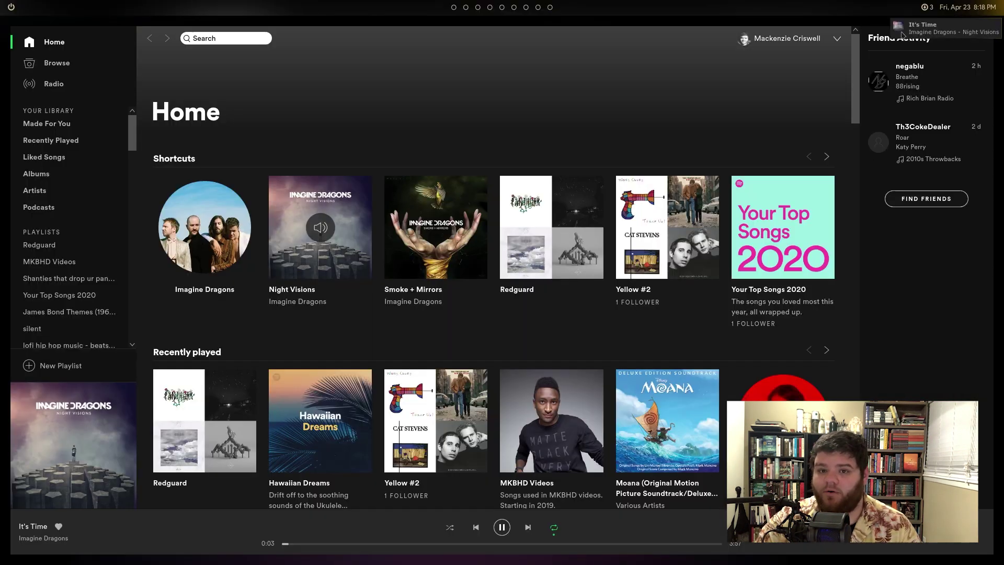
# Set beautiful.notification_icon_size to 100 in rc.lua and skip to the next Spotify track to test the notification
pyautogui.press('super+1')
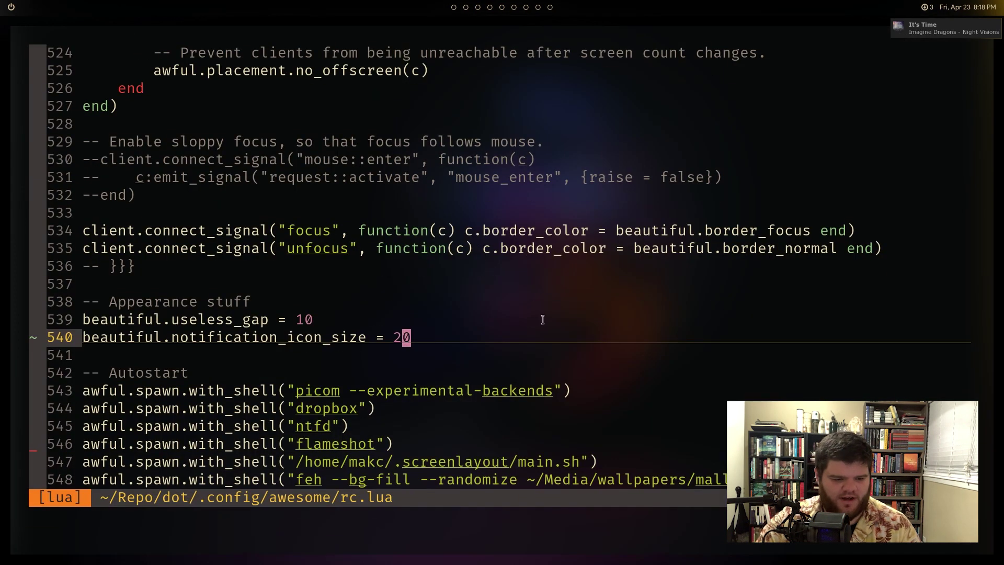
pyautogui.press('a')
pyautogui.press('BackSpace')
pyautogui.press('BackSpace')
pyautogui.write('100')
pyautogui.press('Escape')
pyautogui.write(':')
pyautogui.click(527, 527)
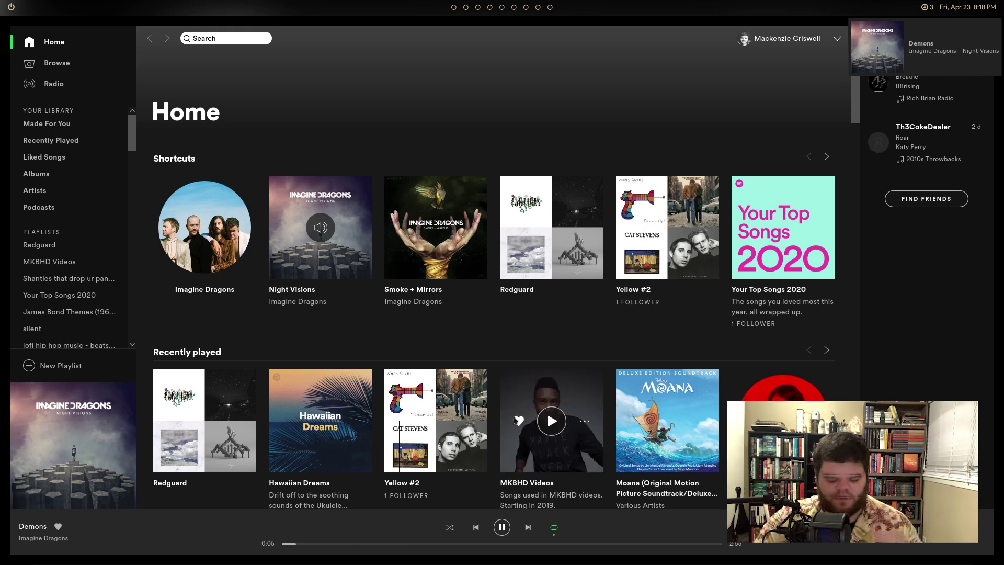
# Set beautiful.notification_icon_size to 80 in rc.lua and save the file
pyautogui.press('super+1')
pyautogui.press('k')
pyautogui.hotkey('shift', 'a')
pyautogui.press('BackSpace')
pyautogui.press('BackSpace')
pyautogui.press('BackSpace')
pyautogui.write('80')
pyautogui.press('Escape')
pyautogui.write(':w')
pyautogui.press('Return')
# Check the track notification in Spotify and pause the playback
pyautogui.press('super+2')
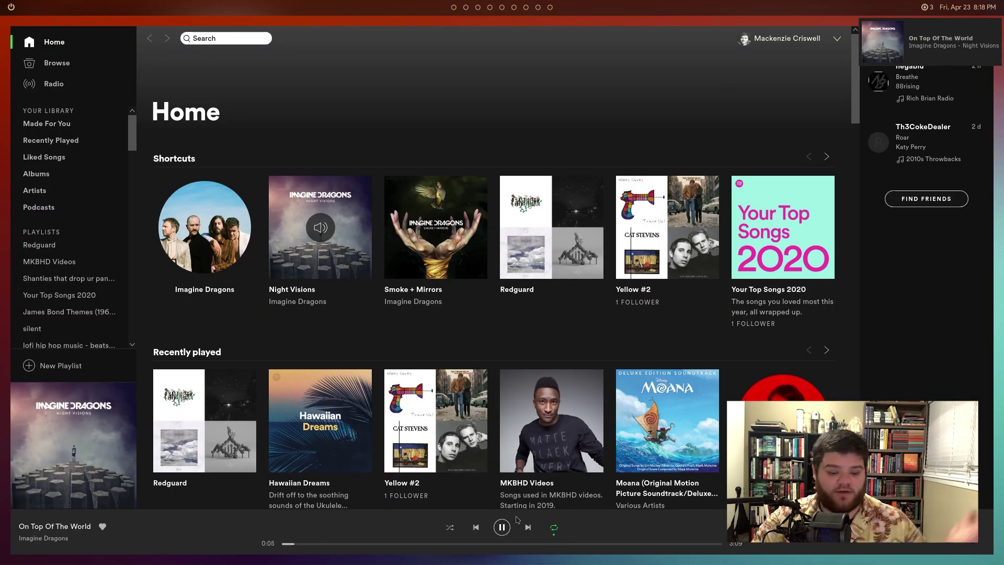
pyautogui.click(501, 527)
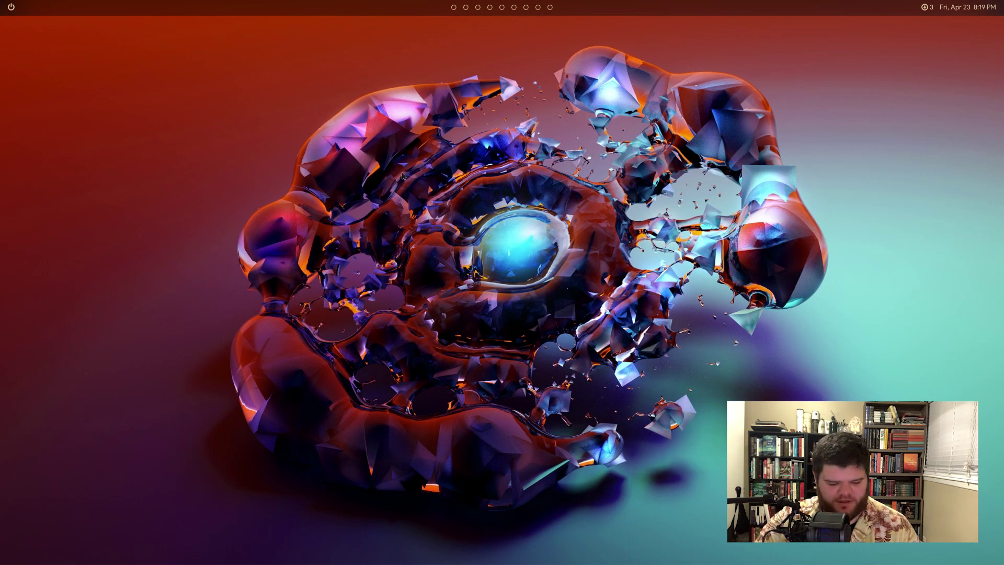
# Open the copied YouTube link to the Polybar video in a new Firefox tab and highlight the comment about missing tray icons
pyautogui.press('super+1')
pyautogui.press('super+2')
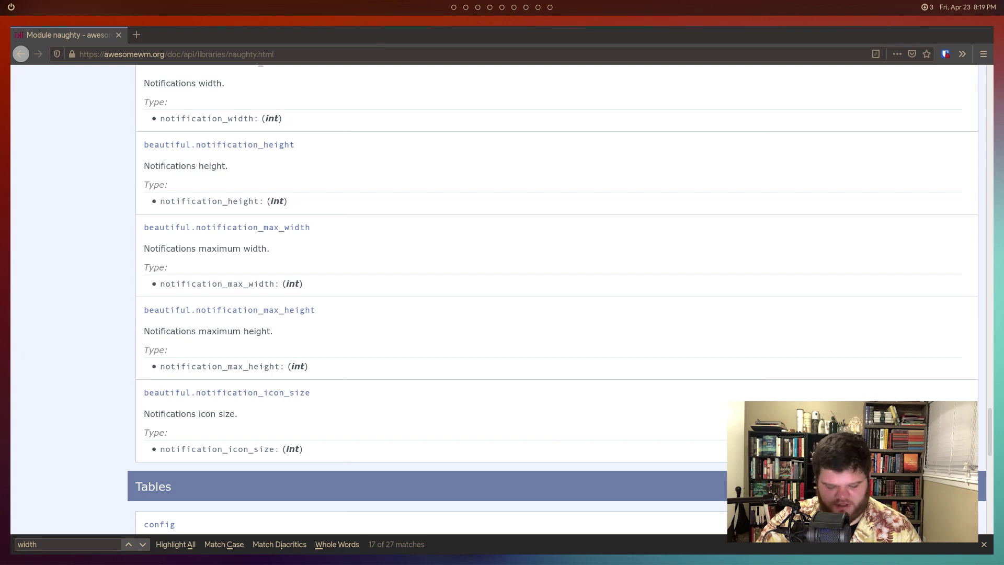
pyautogui.hotkey('ctrl', 't')
pyautogui.hotkey('ctrl', 'v')
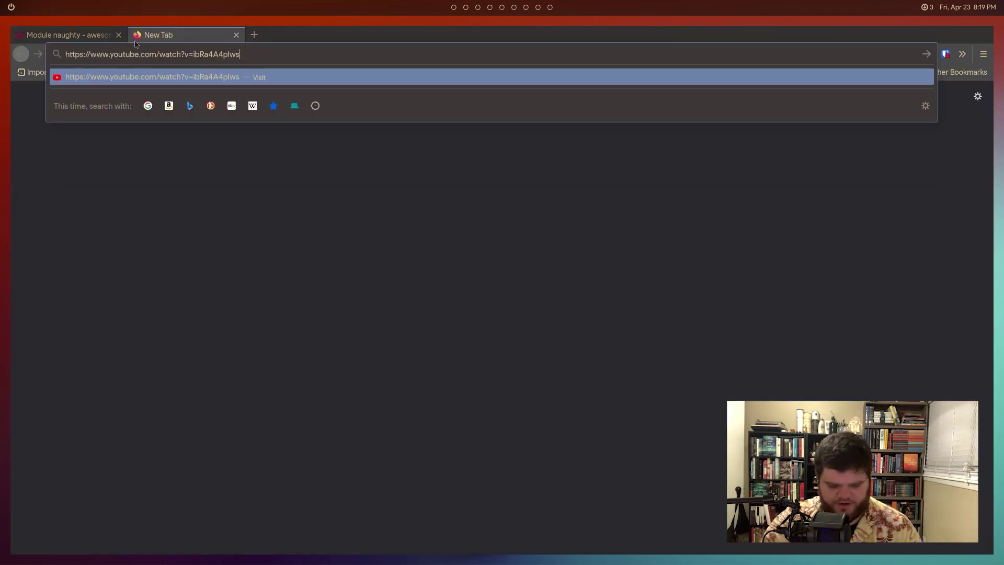
pyautogui.press('Return')
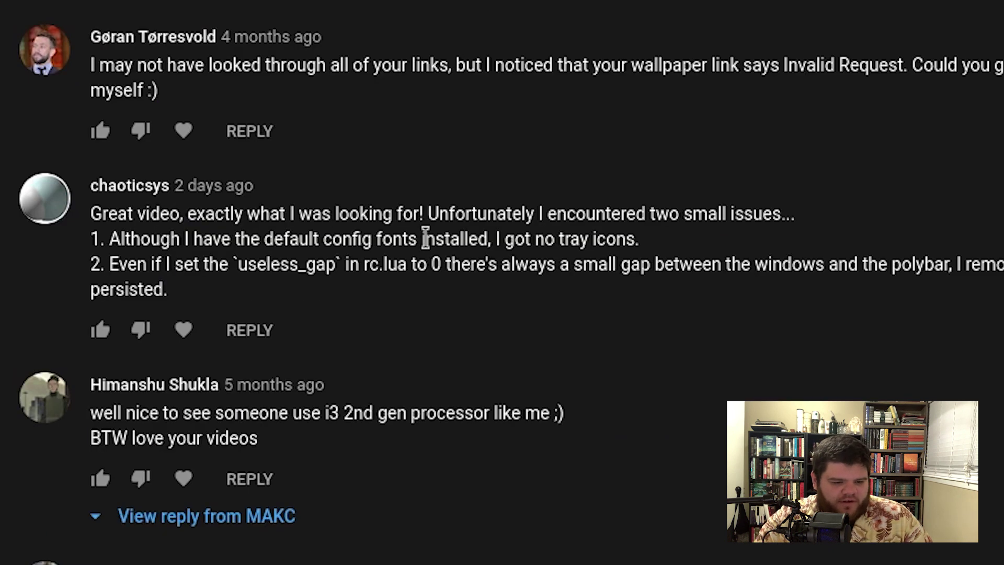
pyautogui.moveTo(376, 238); pyautogui.dragTo(654, 240)
pyautogui.click(669, 241)
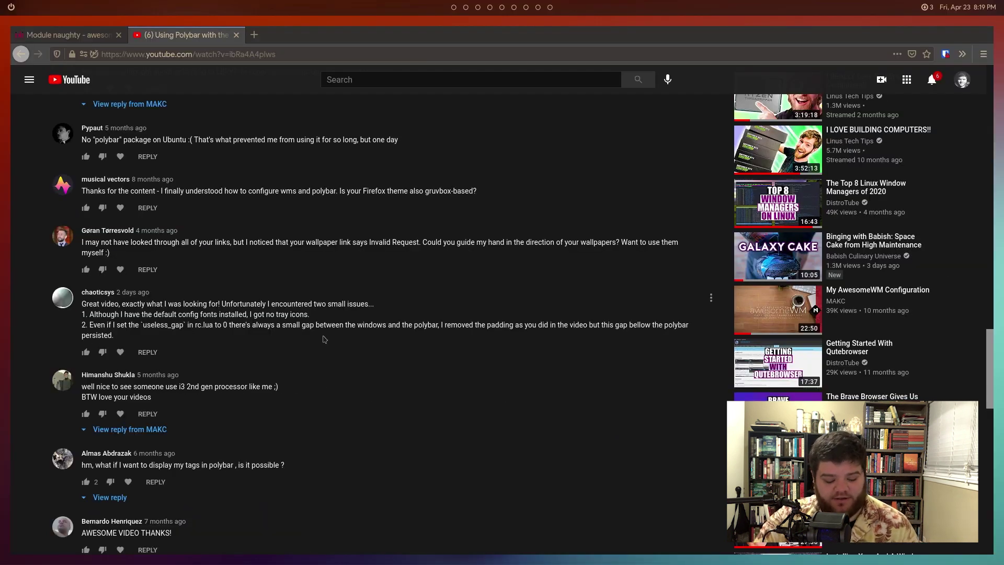
# Open .config/polybar/config from the terminal and search it for "tray"
pyautogui.press('super+1')
pyautogui.write('v .config/polybar/')
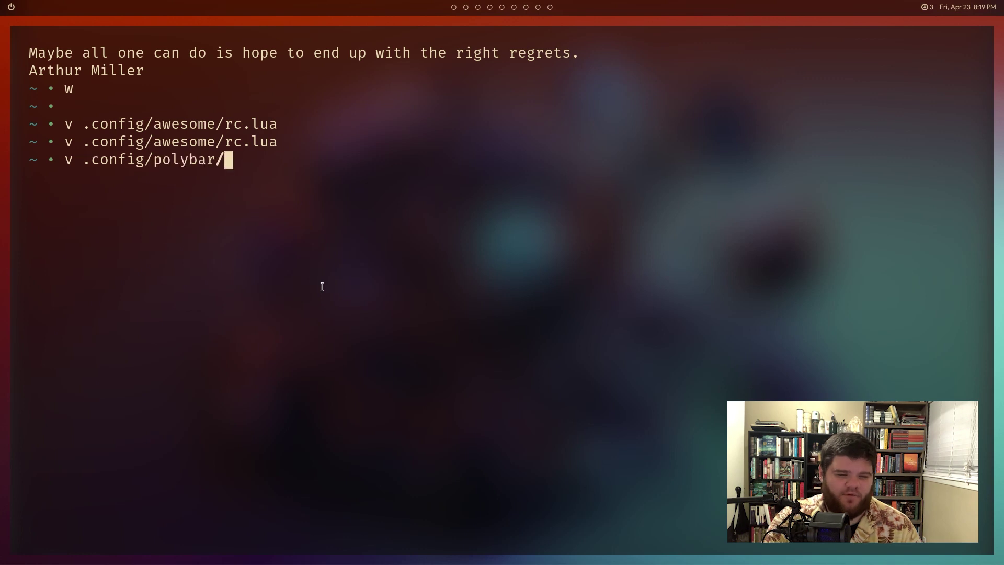
pyautogui.press('Tab')
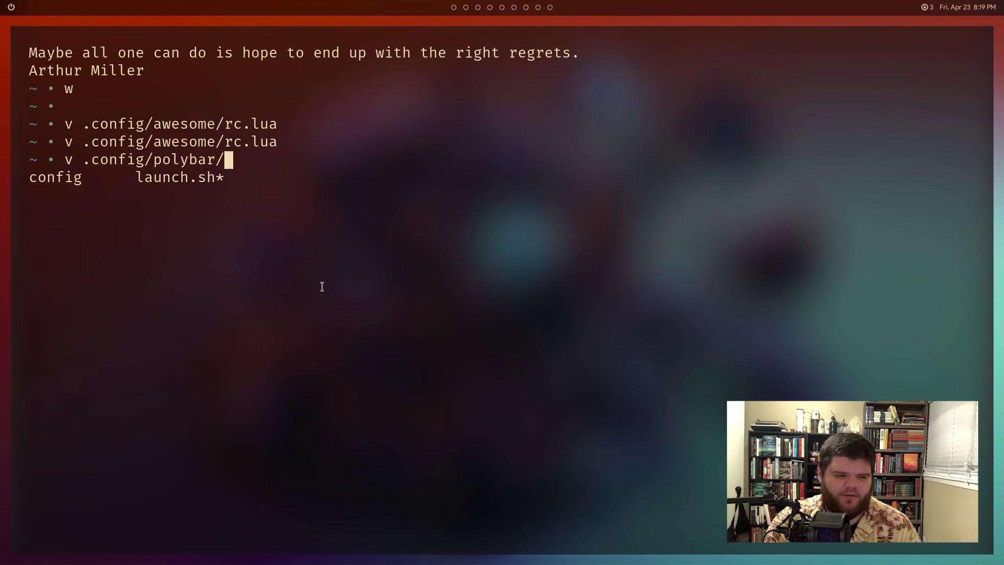
pyautogui.write('co')
pyautogui.press('Tab')
pyautogui.press('Return')
pyautogui.press('j')
pyautogui.press('j')
pyautogui.press('j')
pyautogui.hotkey('shift', 'g')
pyautogui.write('/tray')
pyautogui.press('Return')
# Examine the commented-out tray settings on lines 32 to 37 of the Polybar config and quit the file
pyautogui.press('j')
pyautogui.press('j')
pyautogui.press('j')
pyautogui.press('j')
pyautogui.press('k')
pyautogui.press('k')
pyautogui.press('k')
pyautogui.press('k')
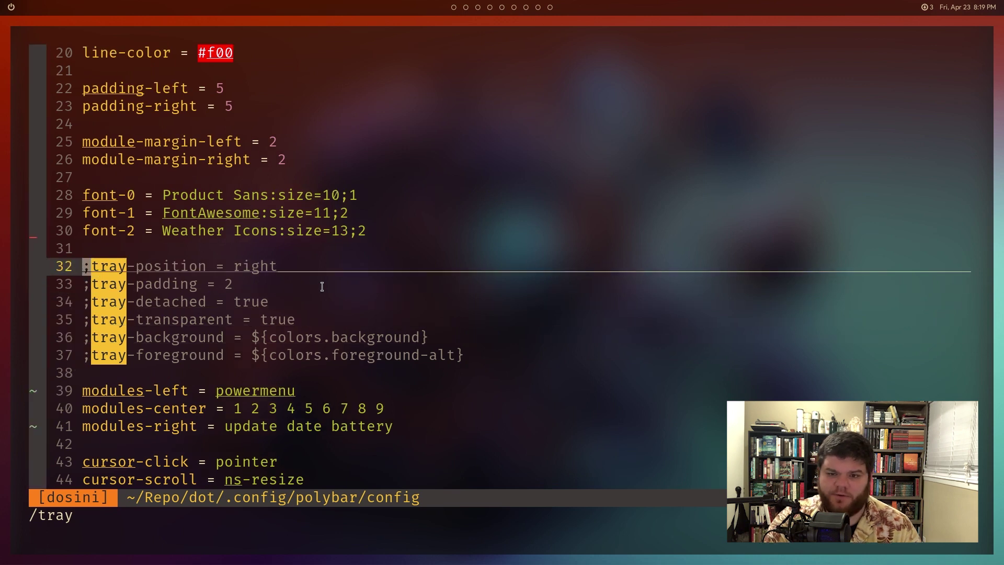
pyautogui.press('j')
pyautogui.press('j')
pyautogui.press('j')
pyautogui.press('j')
pyautogui.press('j')
pyautogui.press('j')
pyautogui.press('k')
pyautogui.press('k')
pyautogui.press('k')
pyautogui.press('k')
pyautogui.press('k')
pyautogui.press('k')
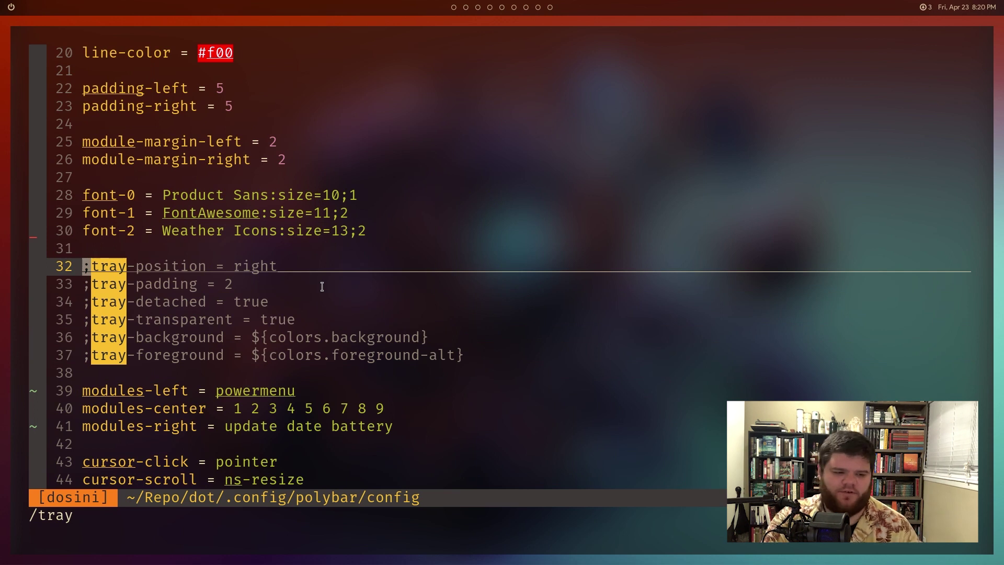
pyautogui.press('j')
pyautogui.press('j')
pyautogui.press('j')
pyautogui.press('j')
pyautogui.press('k')
pyautogui.press('k')
pyautogui.press('k')
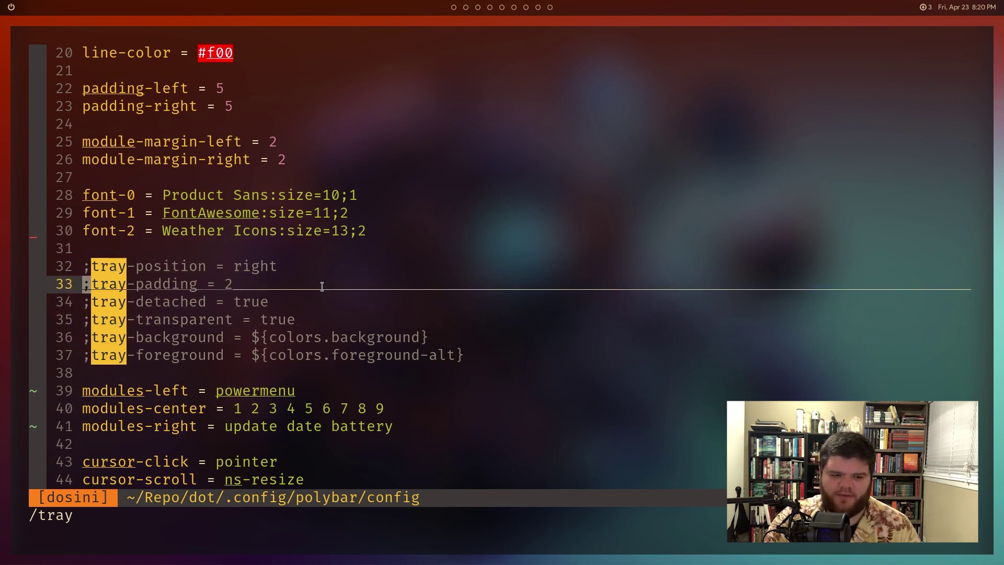
pyautogui.press('k')
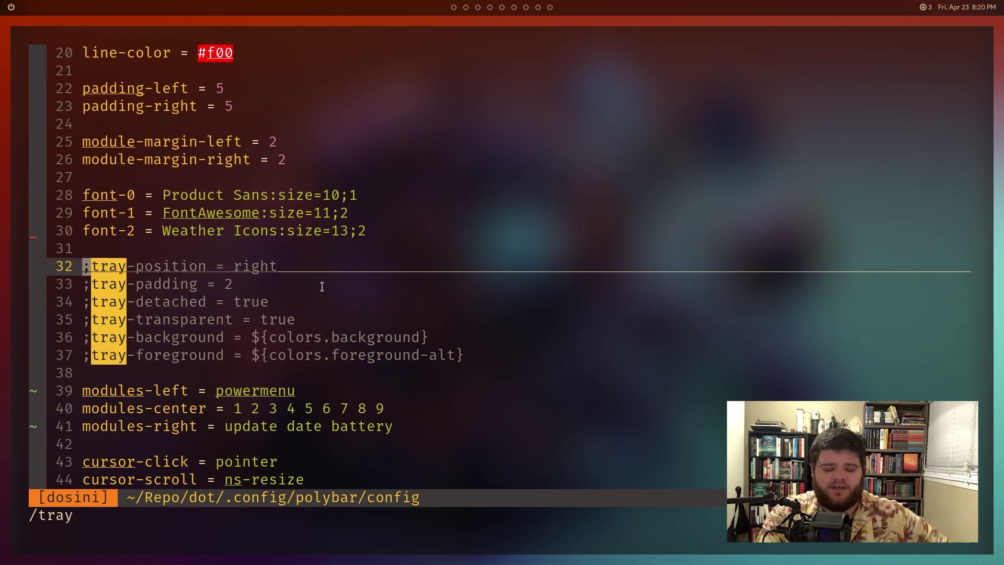
pyautogui.press('j')
pyautogui.press('j')
pyautogui.press('j')
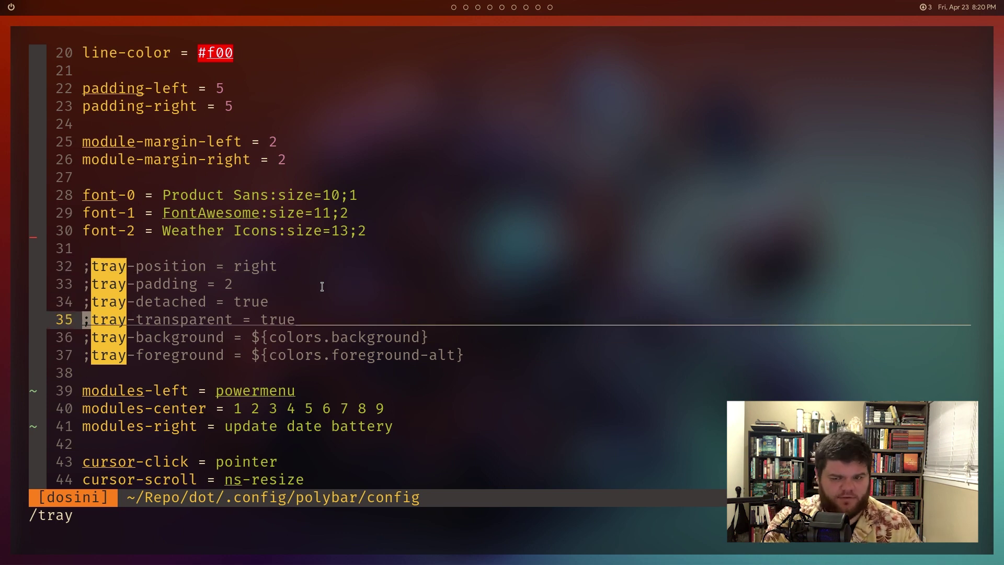
pyautogui.write(':q')
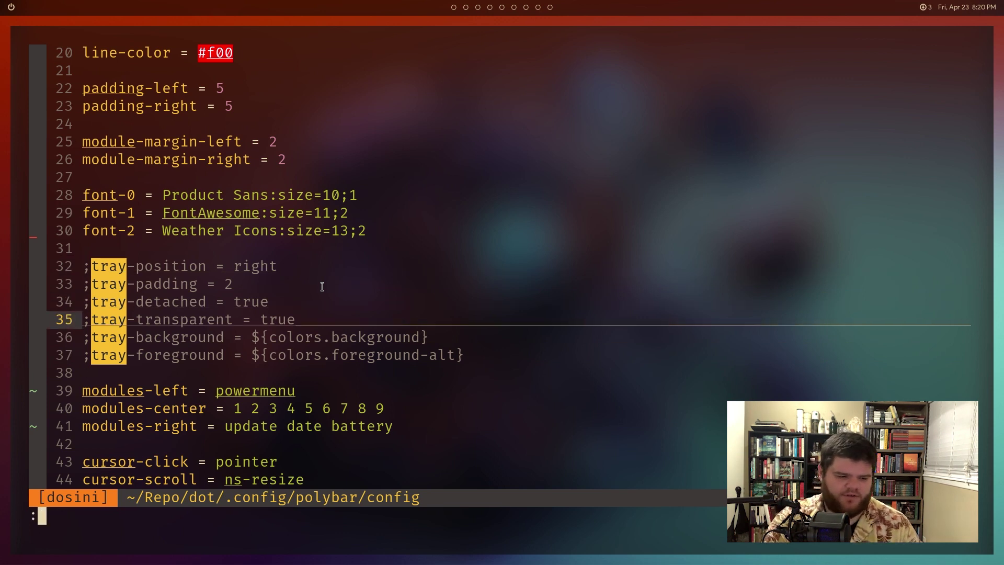
pyautogui.press('Return')
# Return to the YouTube comment in Firefox and highlight the part about the gap between the windows and the polybar
pyautogui.press('super+2')
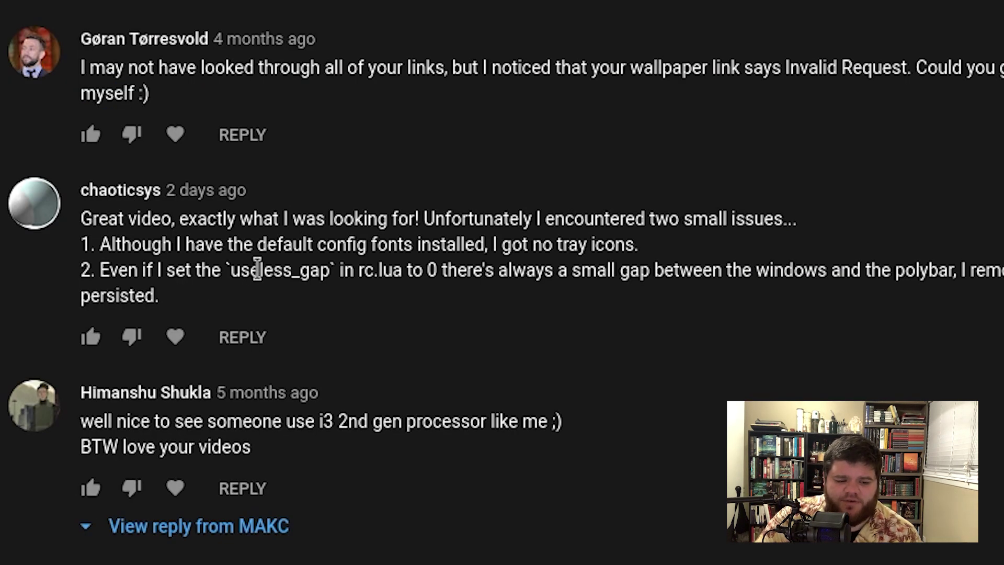
pyautogui.moveTo(611, 270); pyautogui.dragTo(999, 270)
pyautogui.click(974, 270)
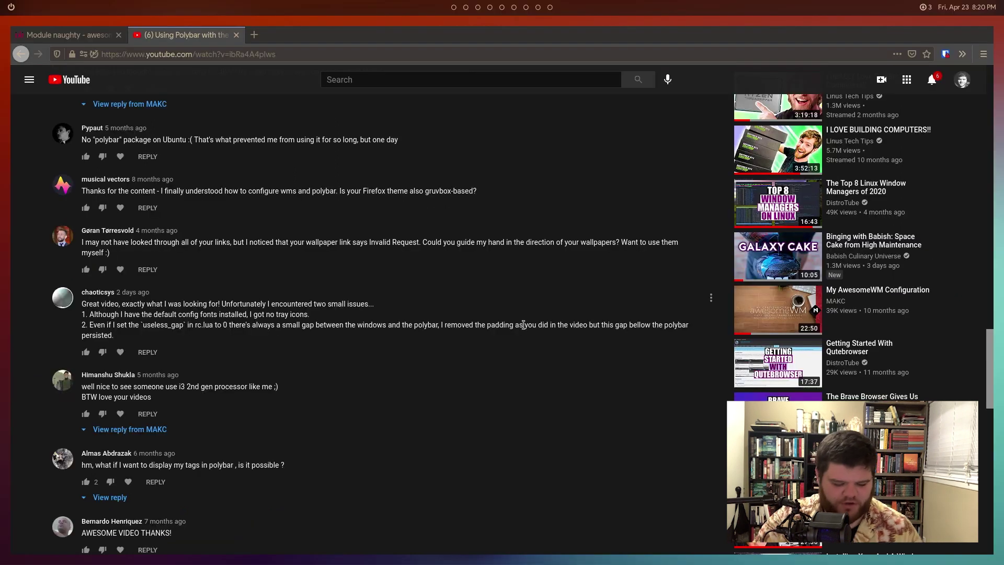
pyautogui.press('super+1')
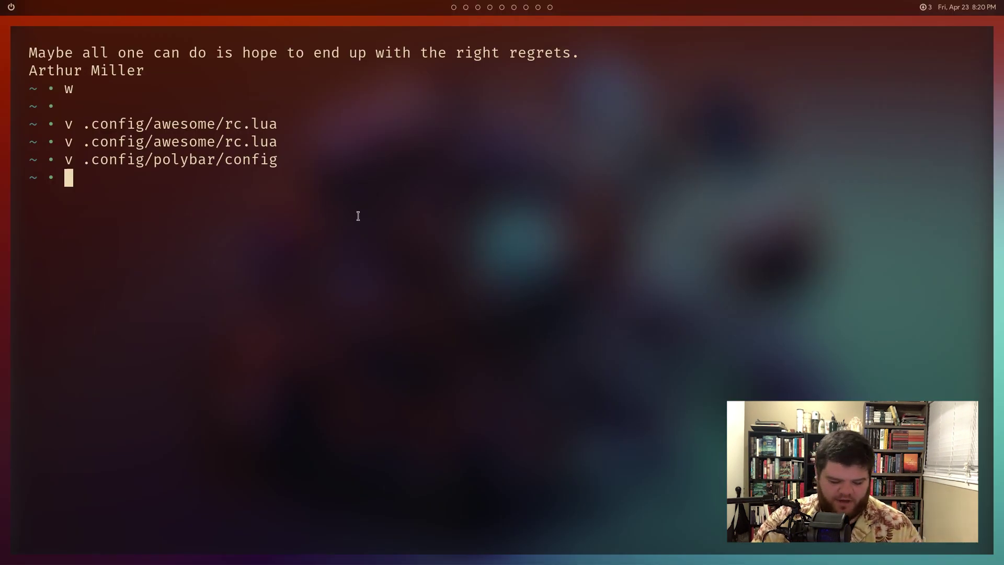
pyautogui.press('super+2')
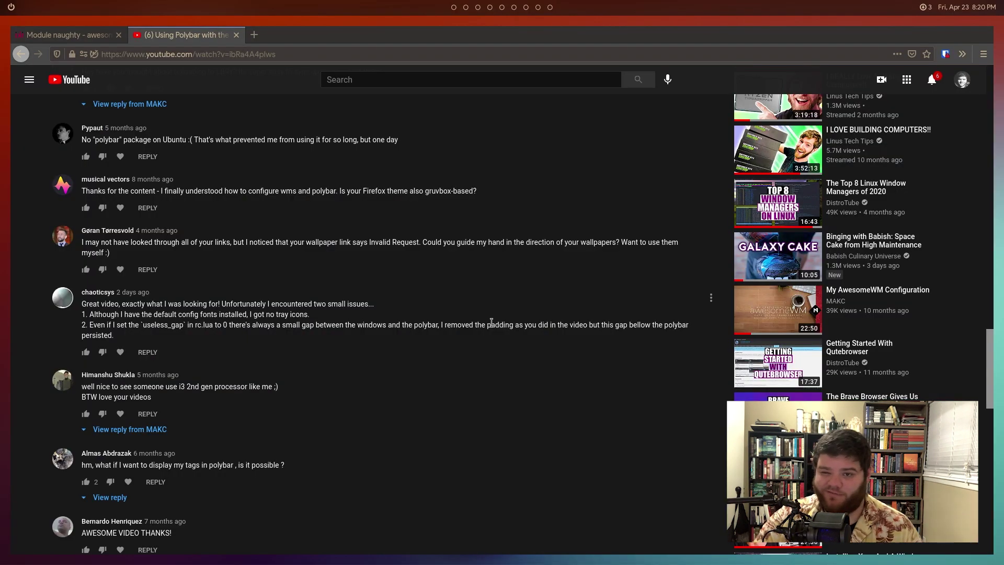
# Open .config/awesome/rc.lua from the terminal and search it for "border"
pyautogui.press('super+1')
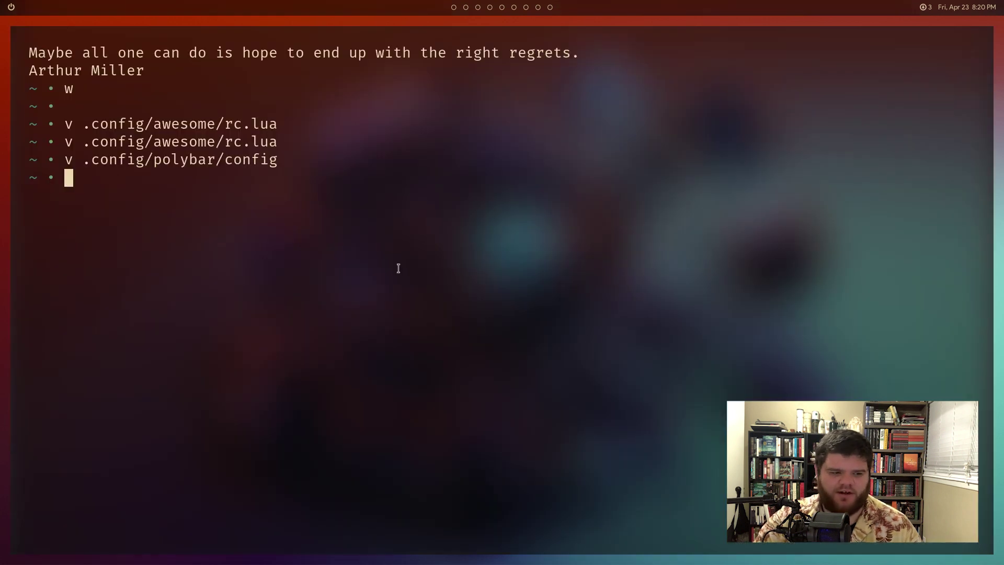
pyautogui.write('v .config/')
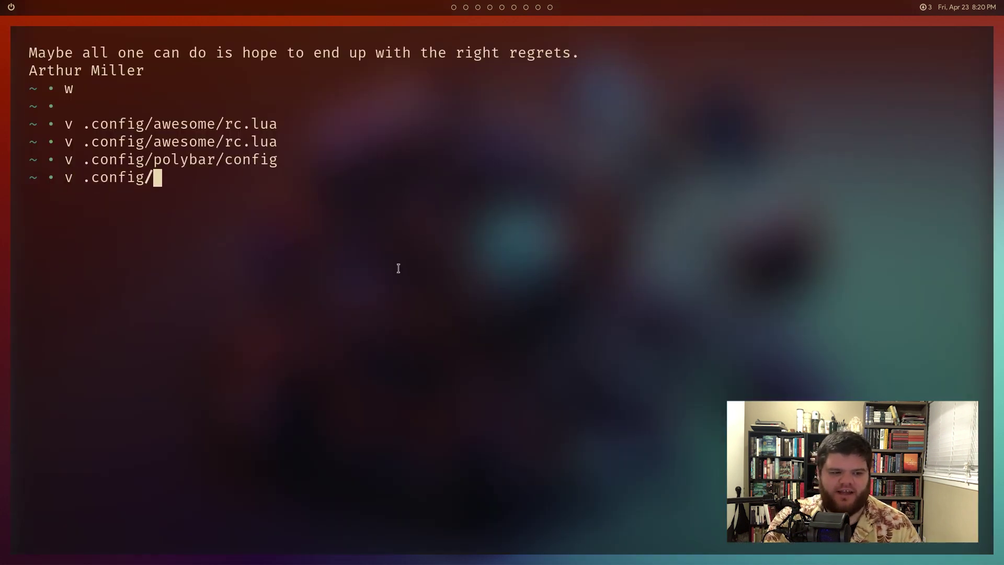
pyautogui.write('awesome/rc.lua')
pyautogui.press('Return')
pyautogui.write('/bordne')
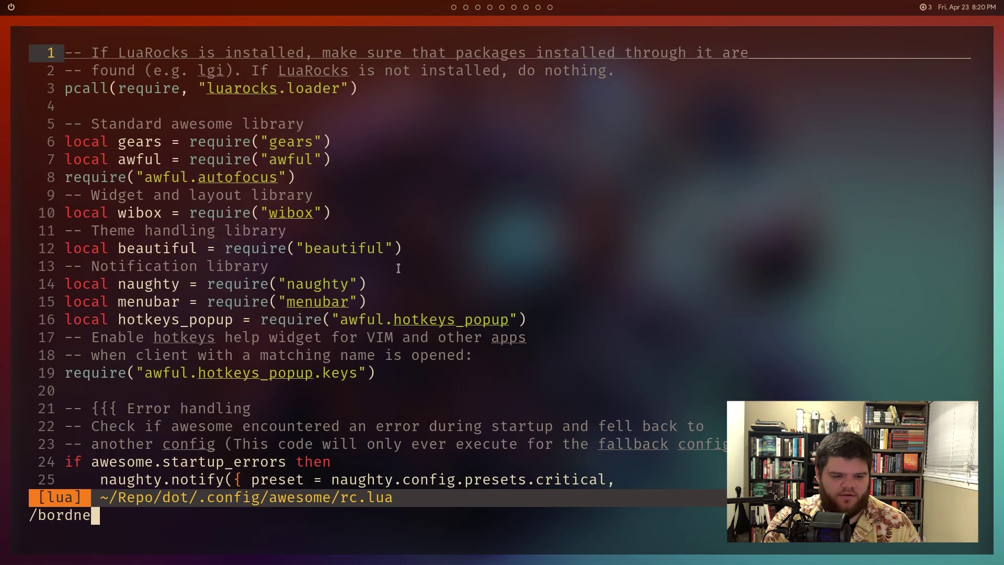
pyautogui.press('BackSpace')
pyautogui.press('BackSpace')
pyautogui.write('er')
pyautogui.press('Return')
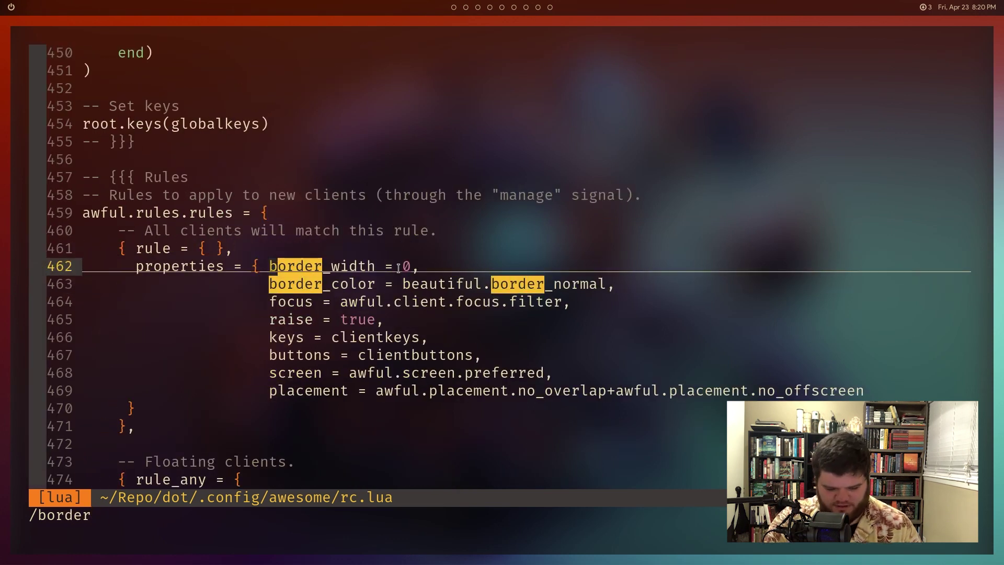
# Try removing the border_width property from the all-clients rule on line 462 and undo the removal
pyautogui.press('D')
pyautogui.press('j')
pyautogui.press('k')
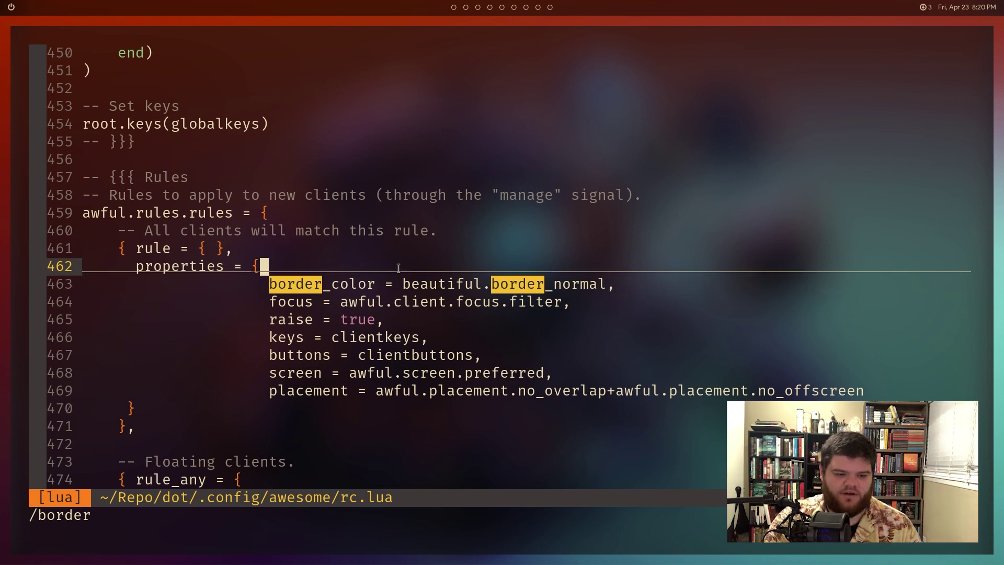
pyautogui.press('J')
pyautogui.press('j')
pyautogui.press('j')
pyautogui.press('j')
pyautogui.press('k')
pyautogui.press('u')
pyautogui.press('u')
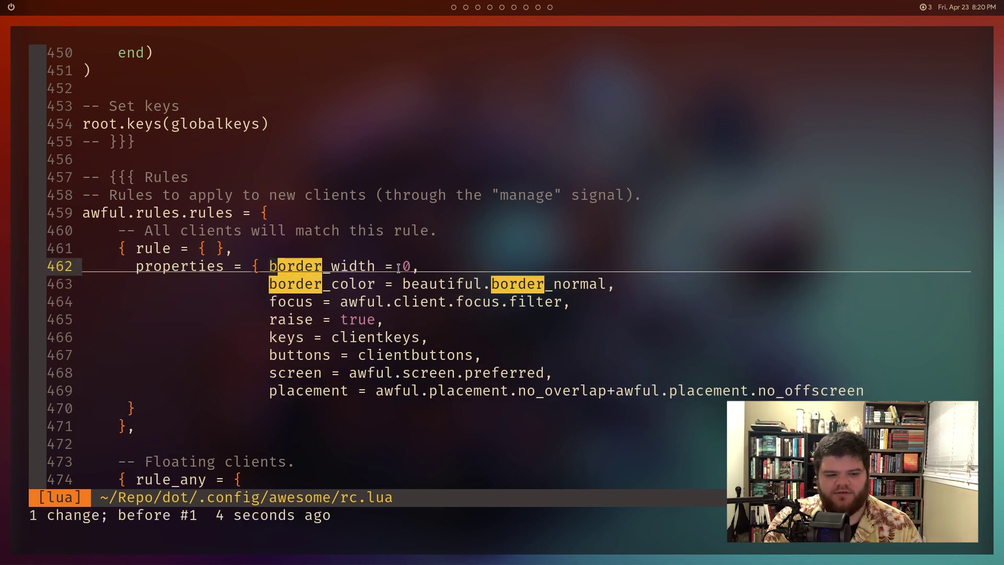
# Examine the border_width value in the all-clients rule on line 462 of rc.lua
pyautogui.press('j')
pyautogui.press('k')
pyautogui.press('w')
pyautogui.press('w')
pyautogui.press('w')
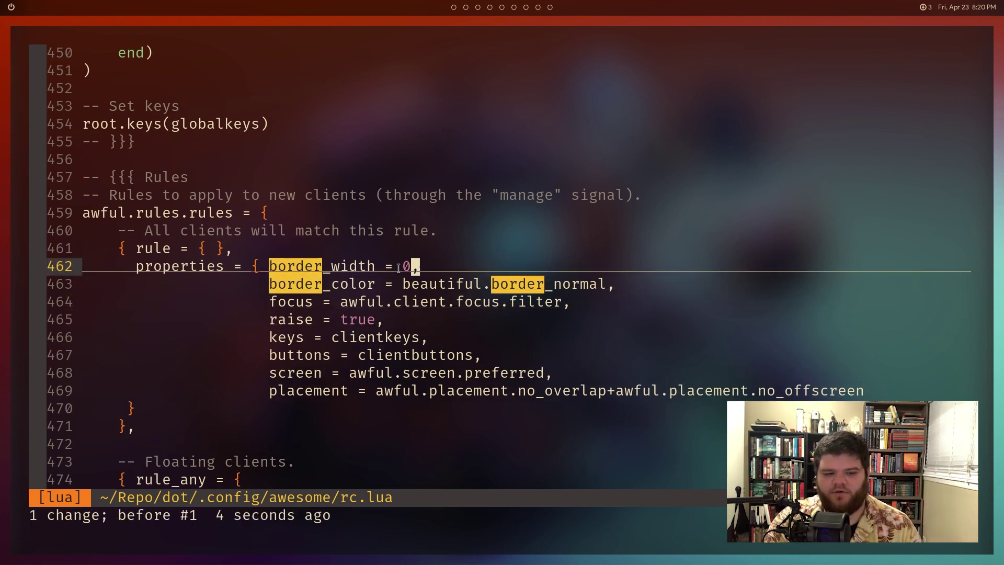
pyautogui.press('h')
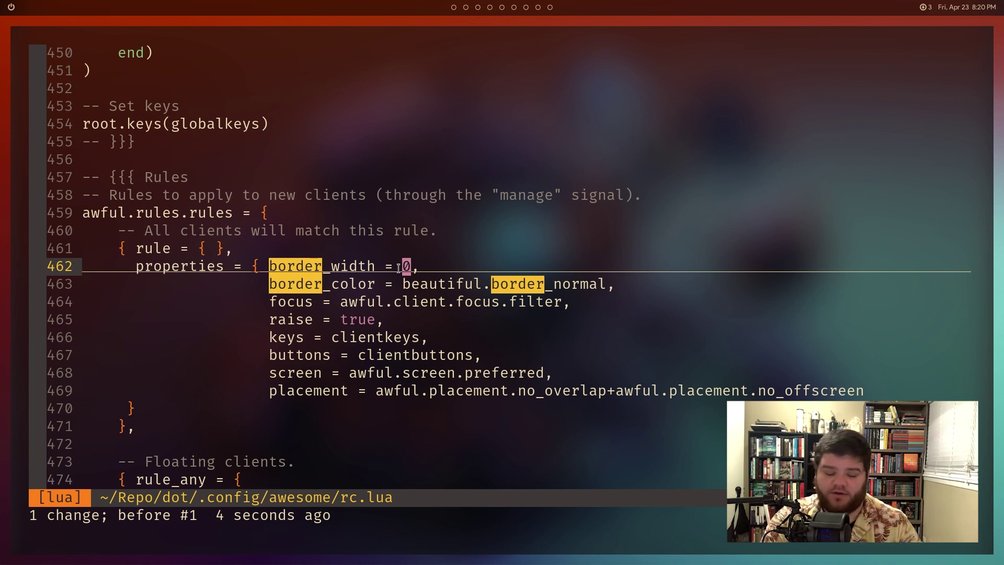
pyautogui.press('k')
pyautogui.press('k')
pyautogui.press('j')
pyautogui.press('j')
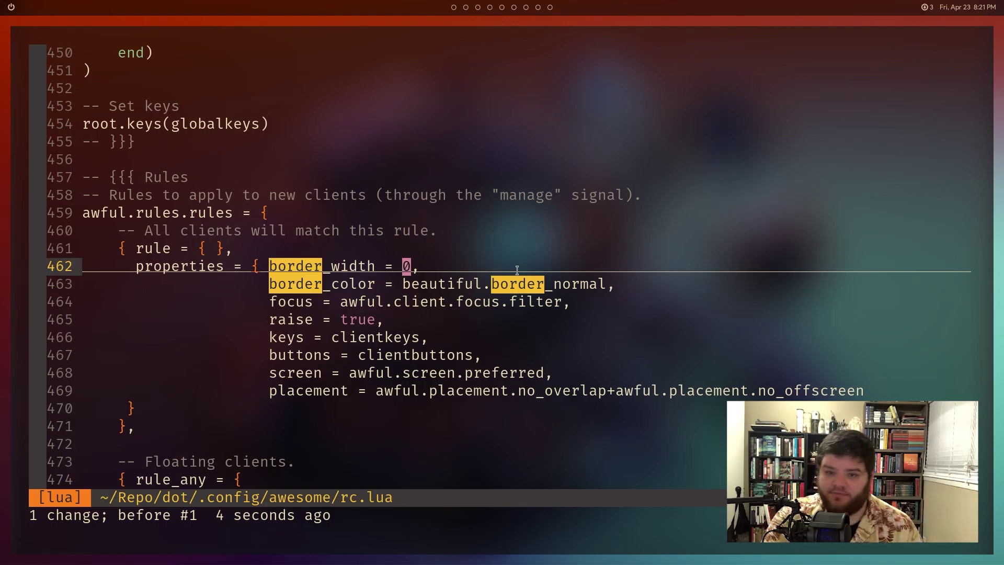
# Save and close rc.lua, then reopen .config/awesome/rc.lua and search it for "firefox"
pyautogui.write(':x')
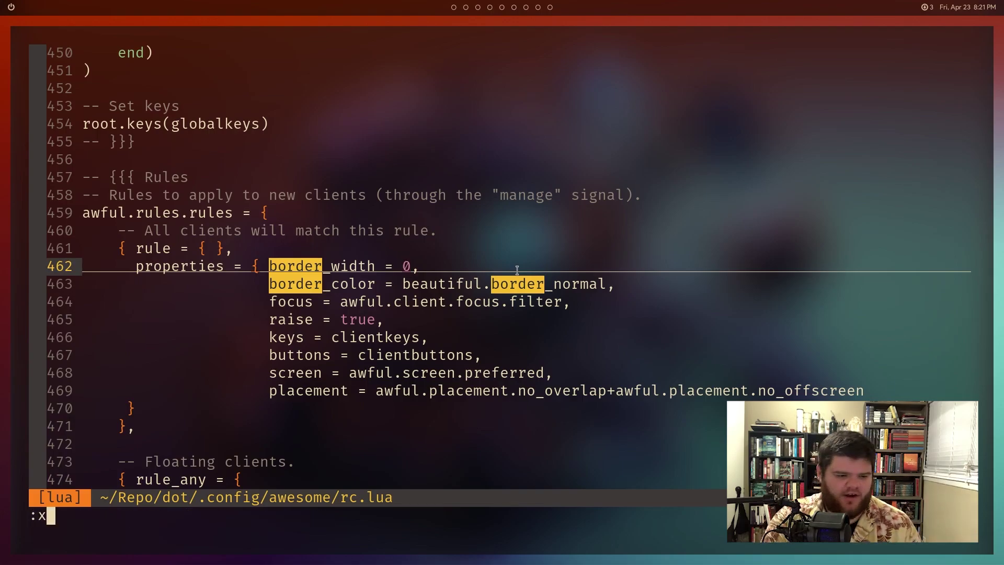
pyautogui.press('Return')
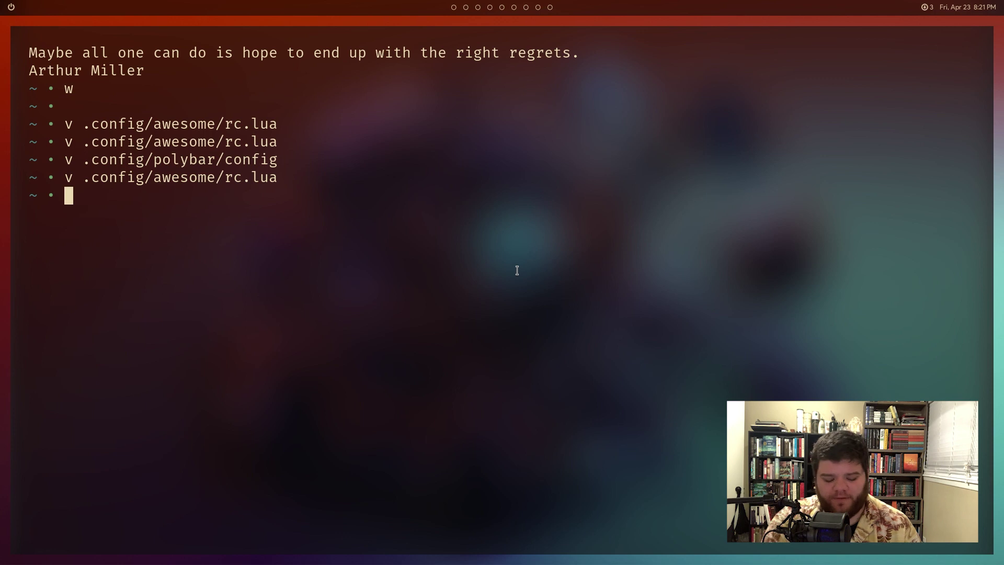
pyautogui.write('v .config/aw')
pyautogui.press('Tab')
pyautogui.write('r')
pyautogui.press('Tab')
pyautogui.press('Return')
pyautogui.write('/firefox')
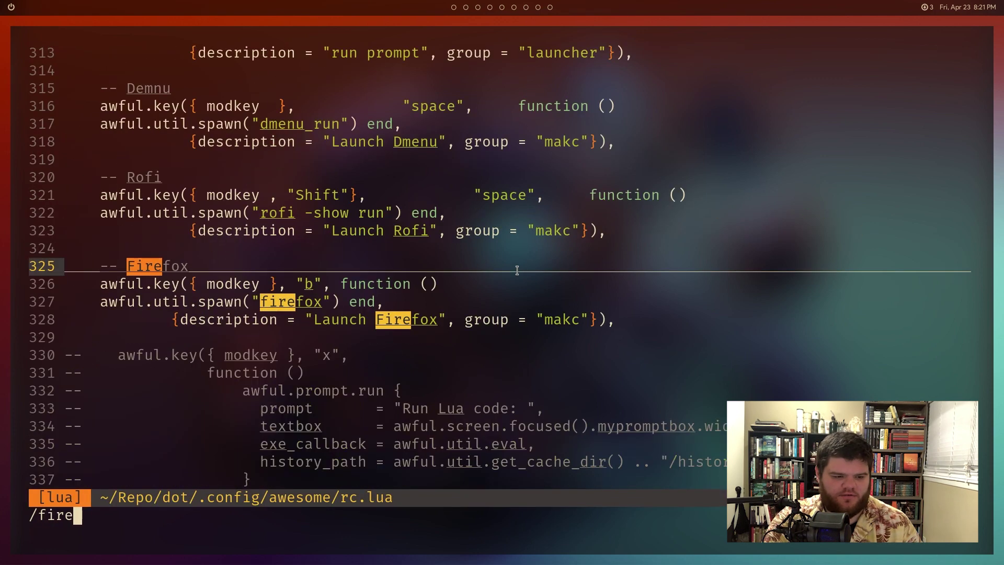
pyautogui.press('Return')
pyautogui.press('j')
pyautogui.press('k')
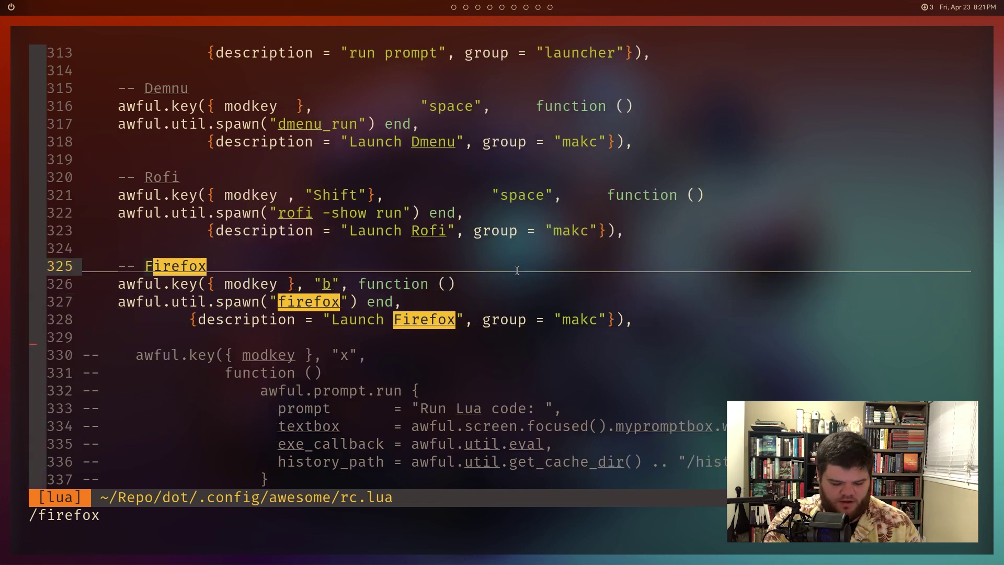
# Duplicate the four-line Firefox keybinding block below the original, separated by blank lines
pyautogui.press('V')
pyautogui.press('j')
pyautogui.press('j')
pyautogui.press('j')
pyautogui.press('y')
pyautogui.press('j')
pyautogui.press('j')
pyautogui.press('j')
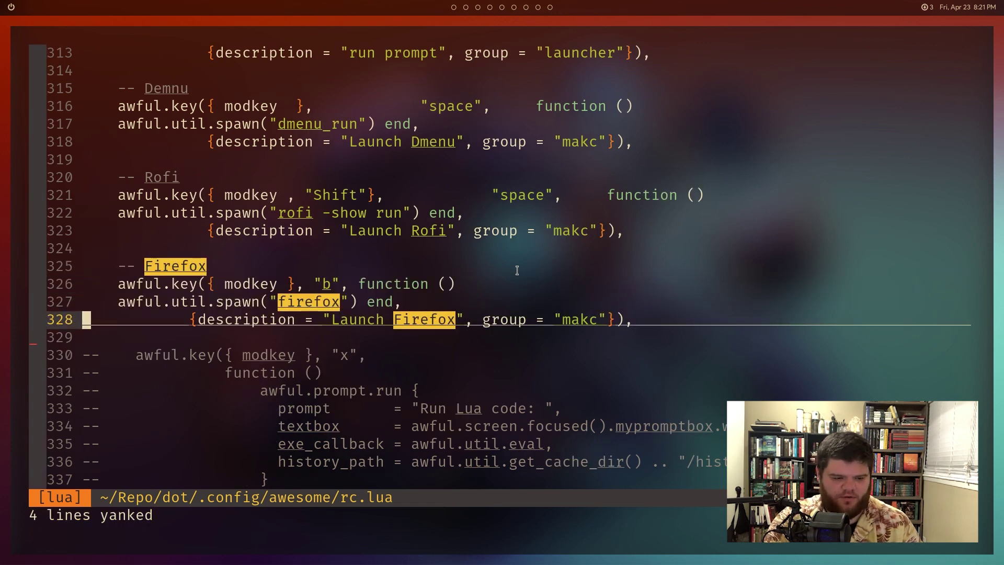
pyautogui.press('o')
pyautogui.press('Return')
pyautogui.press('Escape')
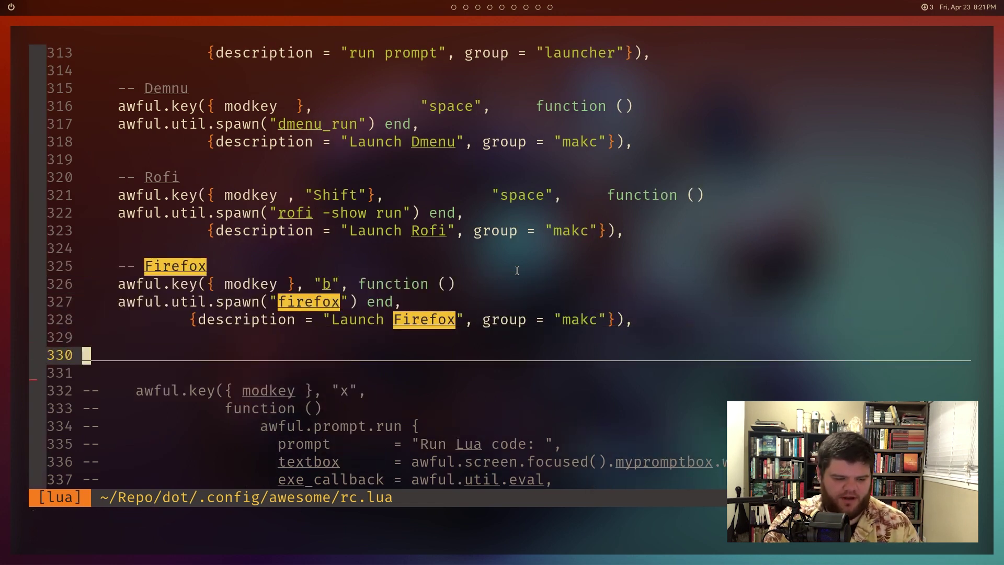
pyautogui.press('p')
# Change the comment heading of the duplicated keybinding block to Feh
pyautogui.press('j')
pyautogui.press('j')
pyautogui.press('j')
pyautogui.press('j')
pyautogui.press('j')
pyautogui.press('j')
pyautogui.press('j')
pyautogui.press('j')
pyautogui.press('j')
pyautogui.press('j')
pyautogui.press('j')
pyautogui.press('j')
pyautogui.press('j')
pyautogui.press('k')
pyautogui.press('k')
pyautogui.press('k')
pyautogui.press('k')
pyautogui.press('k')
pyautogui.press('k')
pyautogui.press('k')
pyautogui.press('k')
pyautogui.press('k')
pyautogui.press('k')
pyautogui.press('k')
pyautogui.press('k')
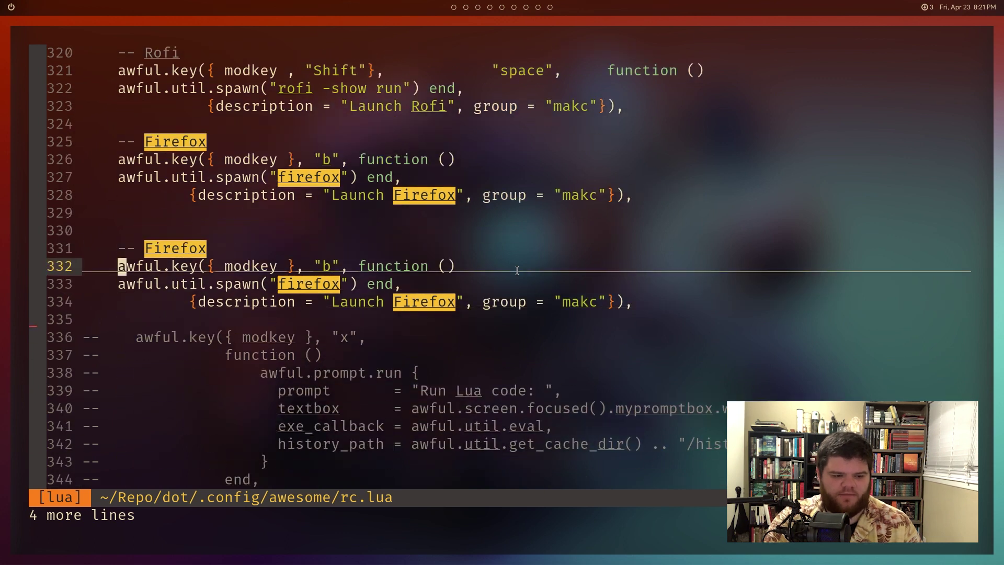
pyautogui.write('kwcwFeh')
pyautogui.press('Escape')
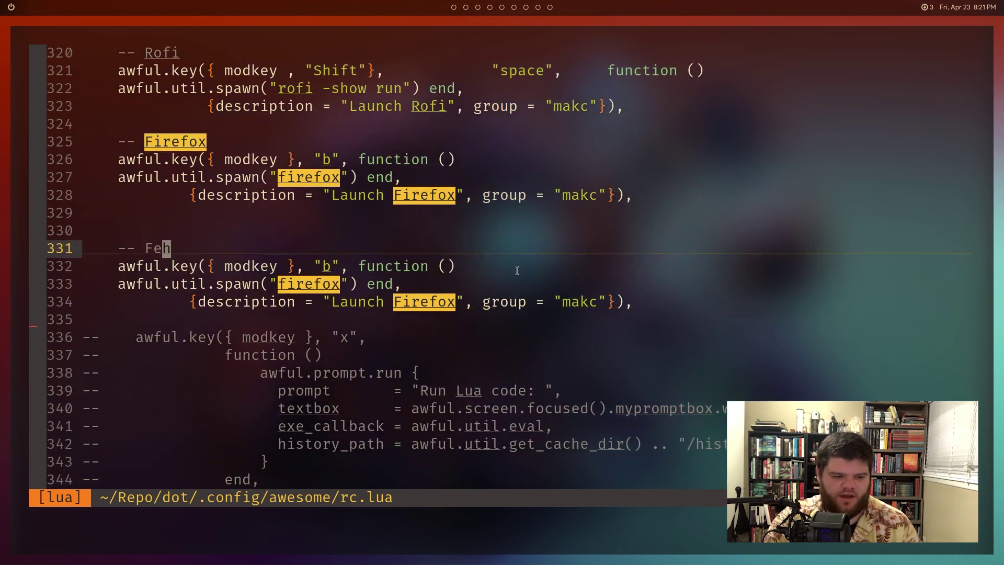
# Set the description of the Feh keybinding on line 334 to "Change Wallpaer"
pyautogui.press('j')
pyautogui.press('j')
pyautogui.press('w')
pyautogui.press('w')
pyautogui.press('w')
pyautogui.press('w')
pyautogui.press('j')
pyautogui.press('w')
pyautogui.press('w')
pyautogui.press('w')
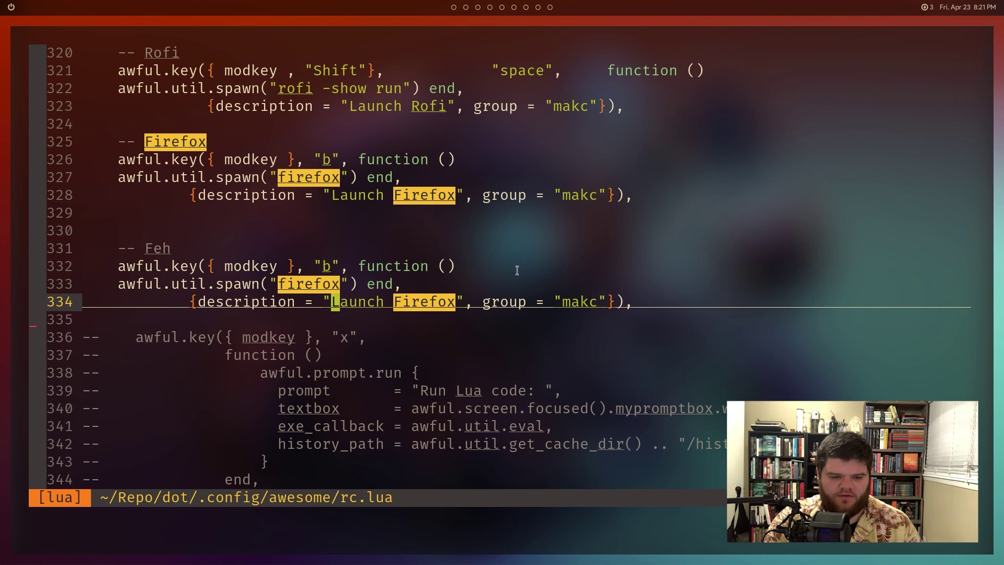
pyautogui.write('c')
pyautogui.write('2')
pyautogui.write('w')
pyautogui.write('Chagne')
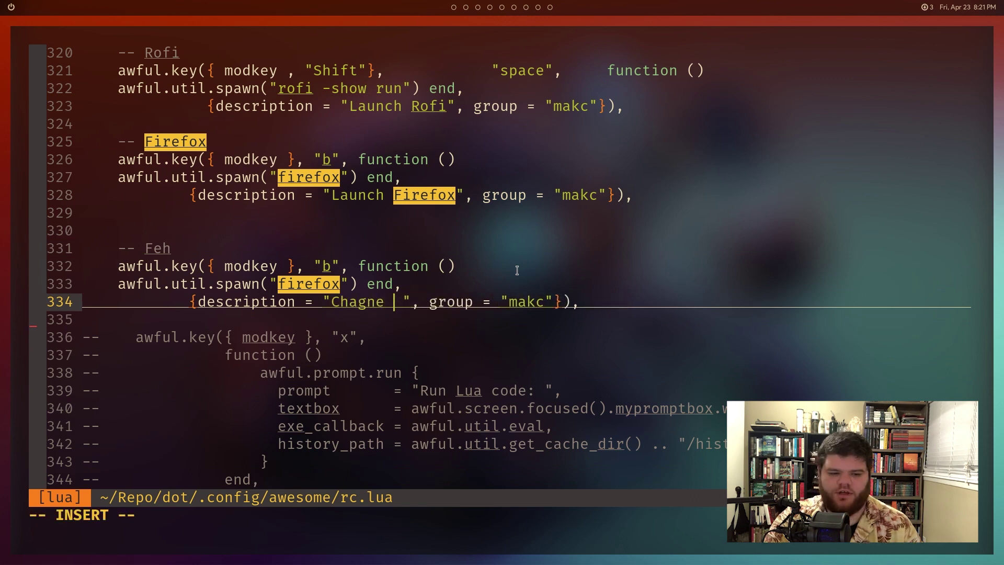
pyautogui.press('BackSpace')
pyautogui.press('BackSpace')
pyautogui.press('BackSpace')
pyautogui.press('BackSpace')
pyautogui.write('nge Wallpaer')
pyautogui.press('Escape')
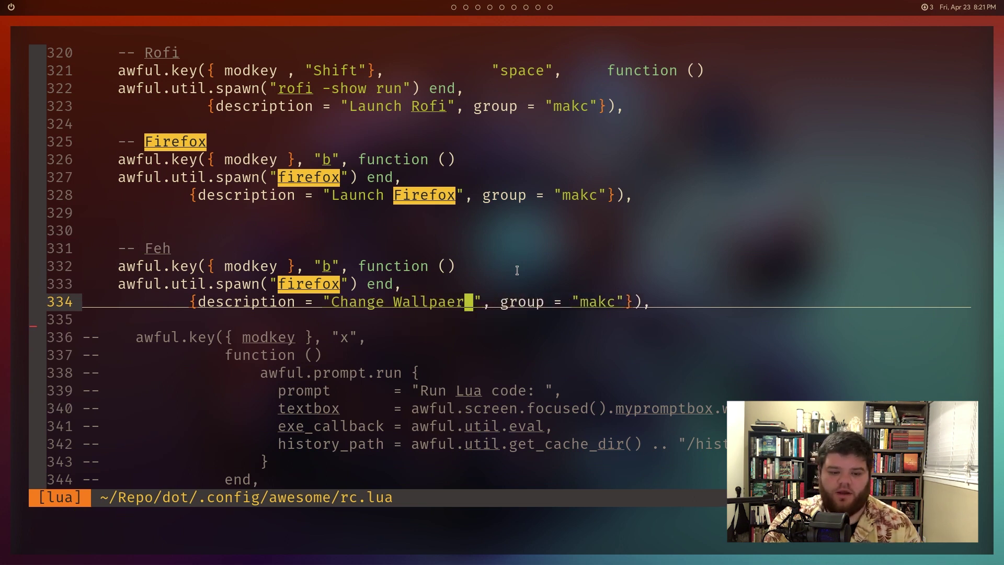
# Set the shortcut key of the Feh keybinding on line 332 to "c"
pyautogui.press('k')
pyautogui.press('k')
pyautogui.press('b')
pyautogui.press('b')
pyautogui.press('b')
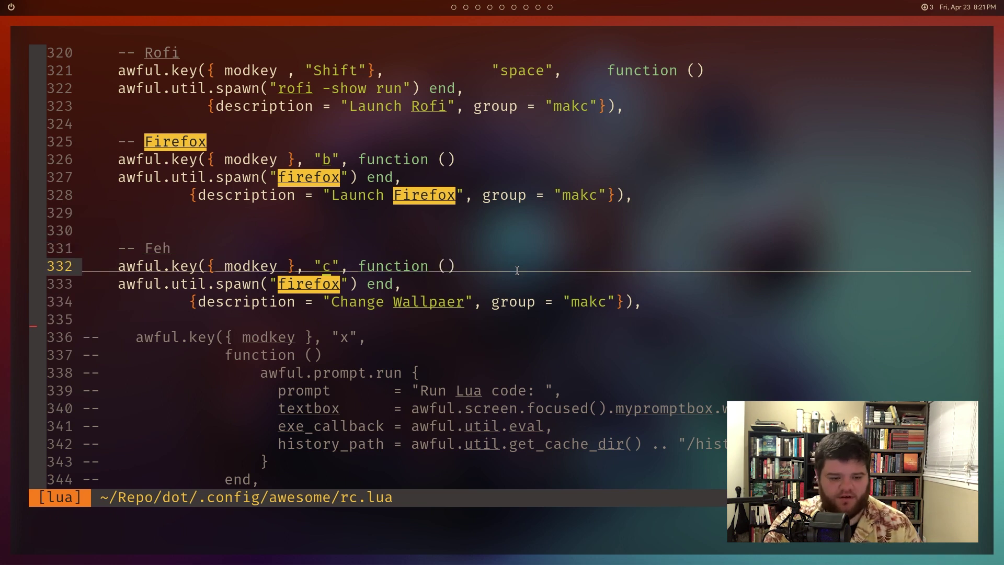
# Replace the spawned command on line 333 with "feh --bg-fill --randomize ~/Media/wallpapers/maller"
pyautogui.press('j')
pyautogui.press('j')
pyautogui.press('k')
pyautogui.press('b')
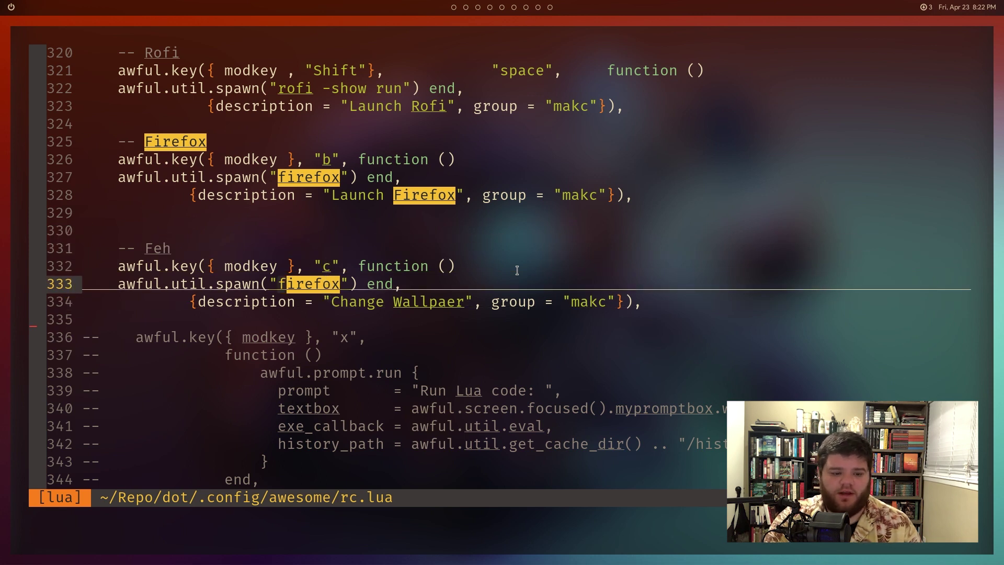
pyautogui.write('diwifeh --')
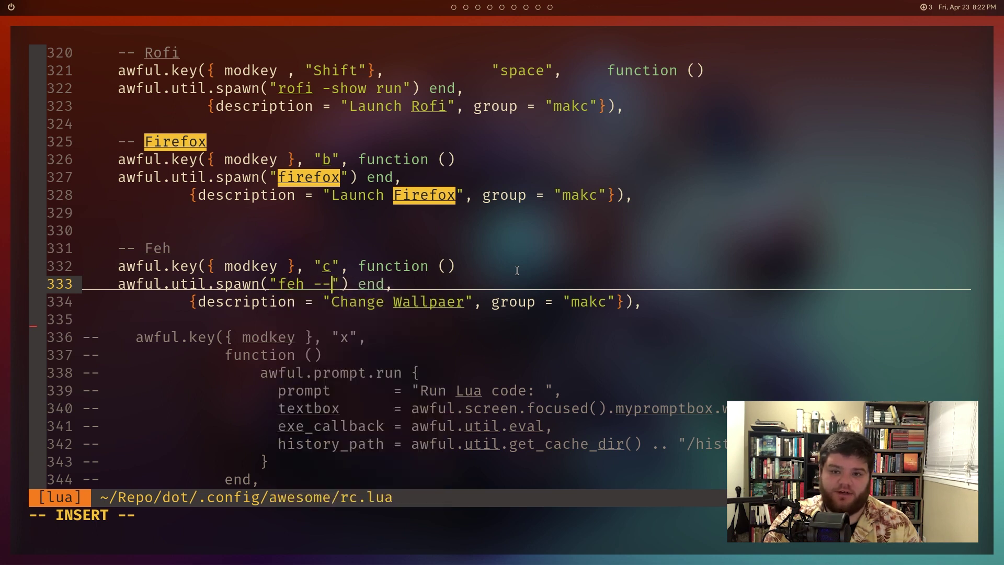
pyautogui.write('bg-fill --')
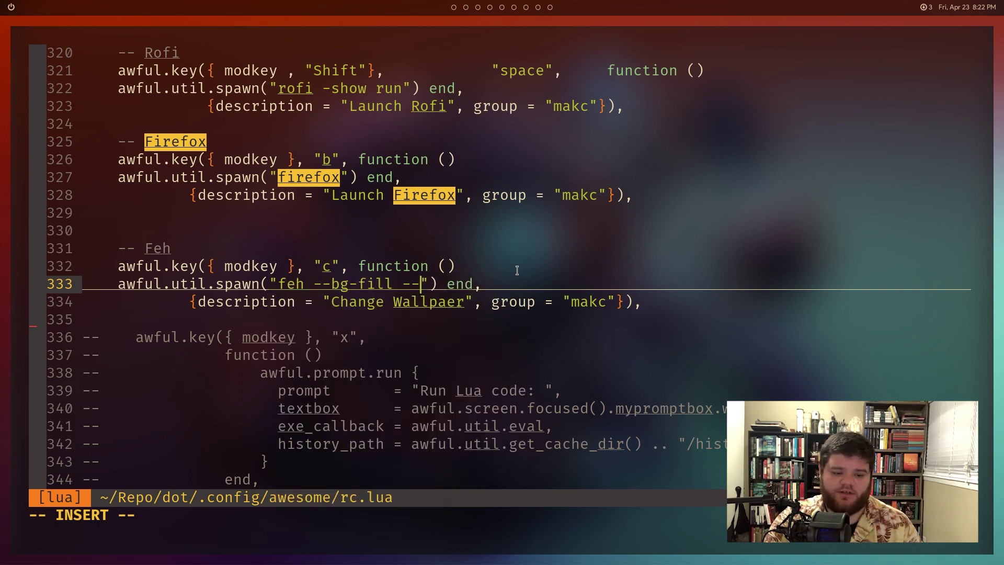
pyautogui.write('resize')
pyautogui.press('BackSpace')
pyautogui.press('BackSpace')
pyautogui.press('BackSpace')
pyautogui.press('BackSpace')
pyautogui.press('BackSpace')
pyautogui.press('BackSpace')
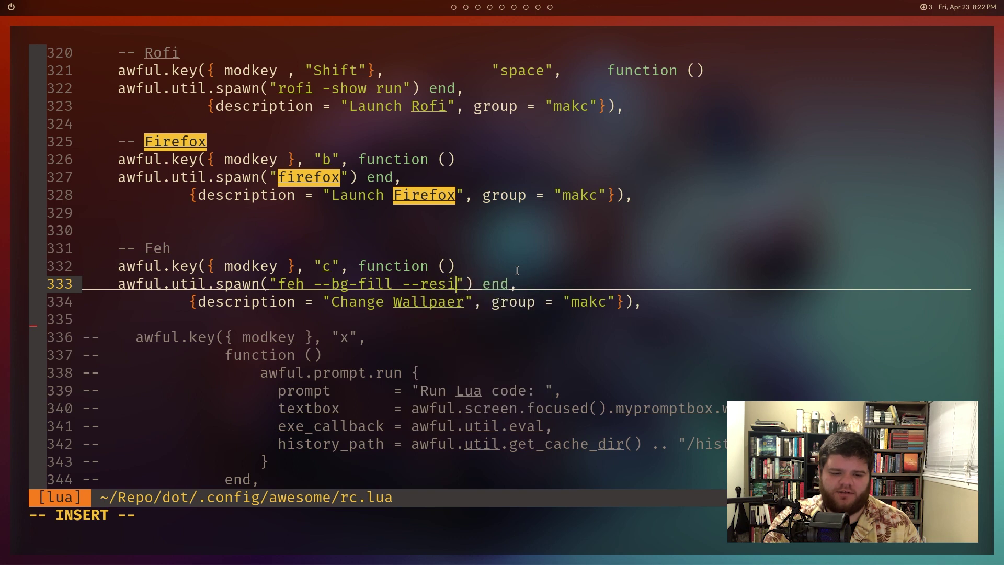
pyautogui.write('randomize')
pyautogui.write(' ~/')
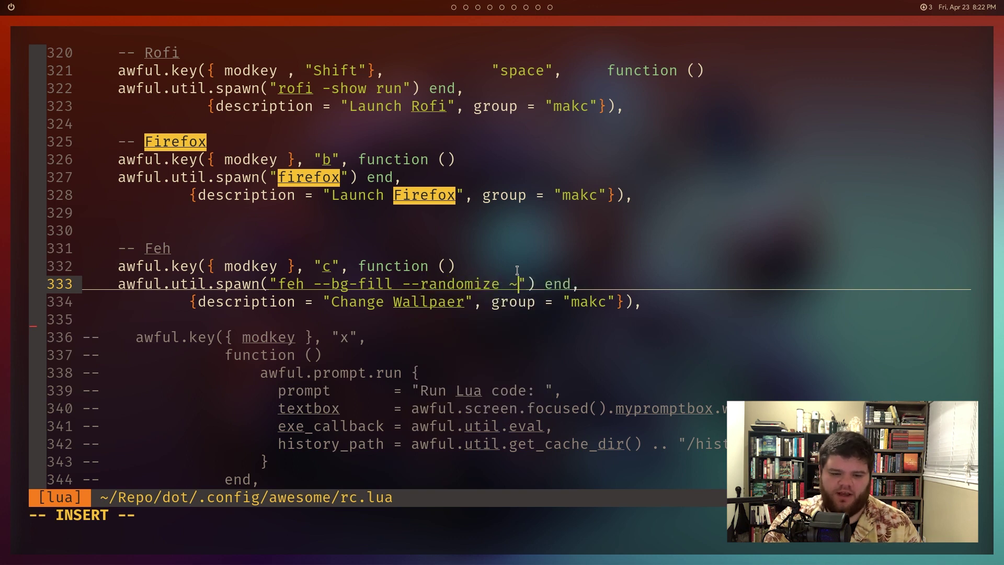
pyautogui.write('Media/')
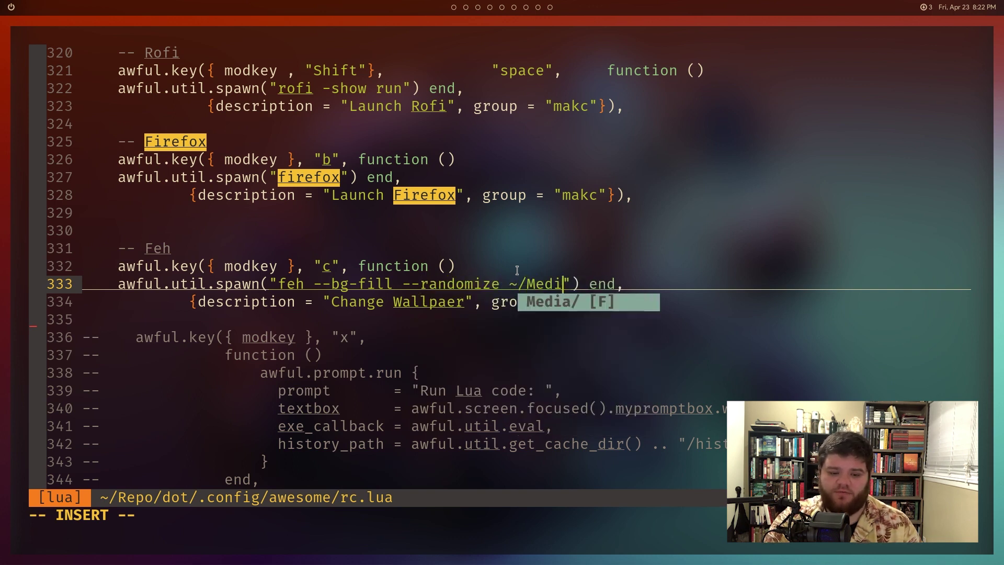
pyautogui.write('wallpapers/maller')
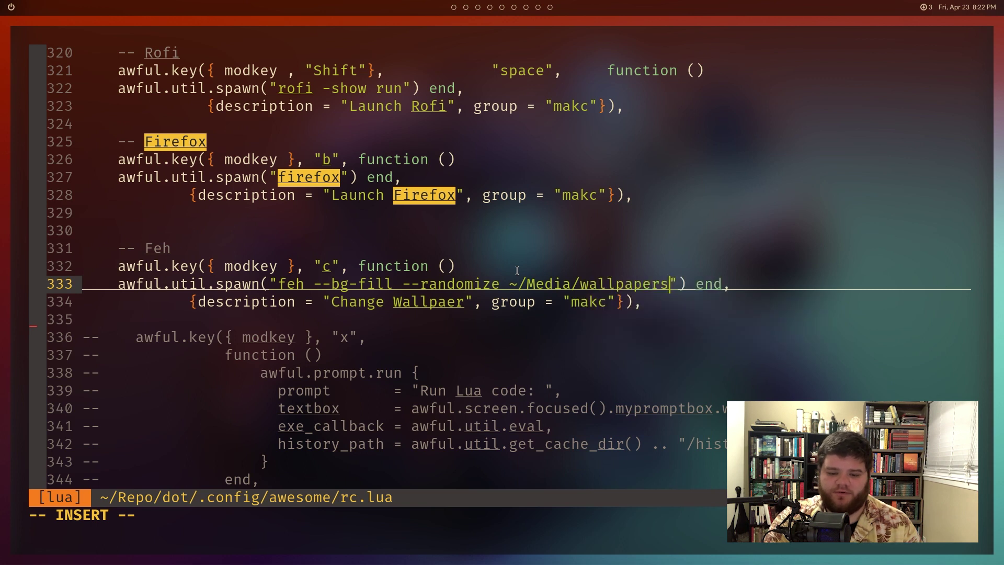
# Save and close rc.lua, restart Awesome and return focus to the terminal
pyautogui.press('Escape')
pyautogui.write(':w')
pyautogui.press('Return')
pyautogui.write(':q')
pyautogui.press('Return')
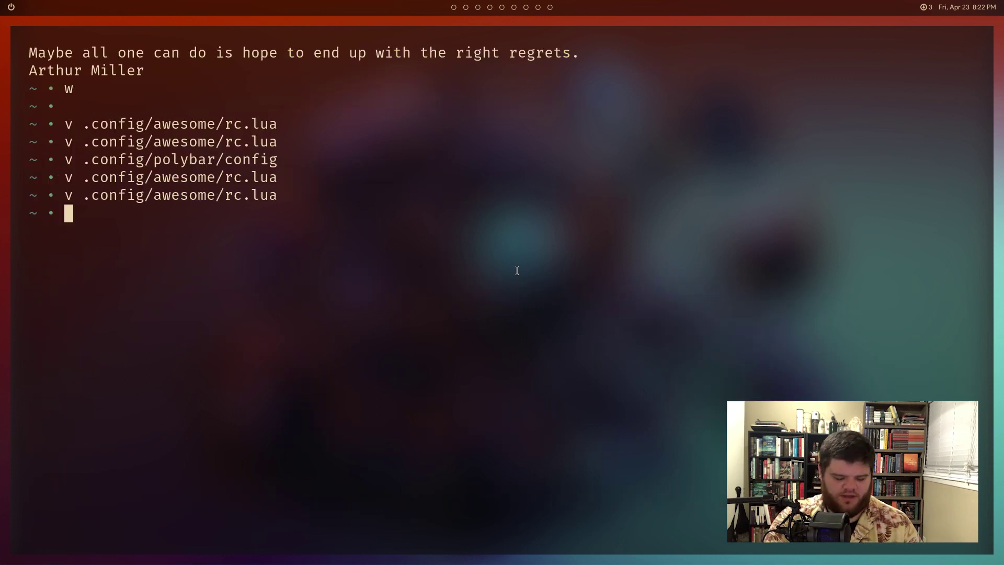
pyautogui.press('super+ctrl+r')
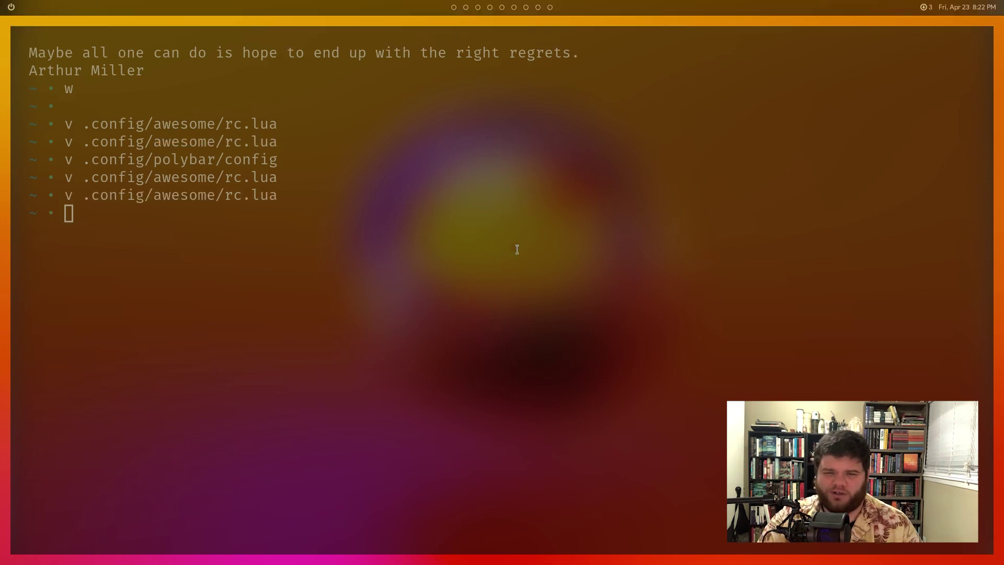
pyautogui.click(491, 272)
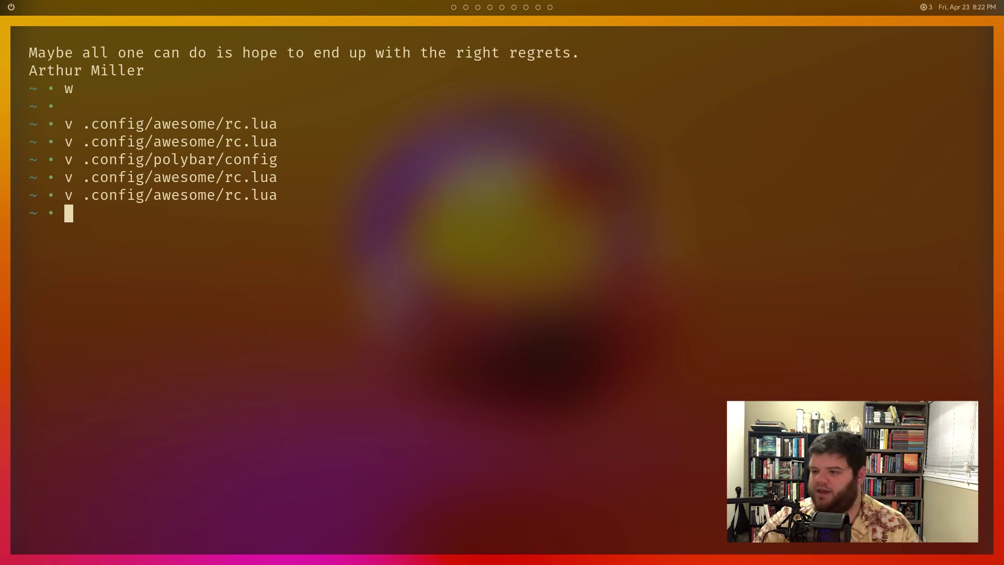
# Open the wall script from the .scripts directory in the editor
pyautogui.press('super+Return')
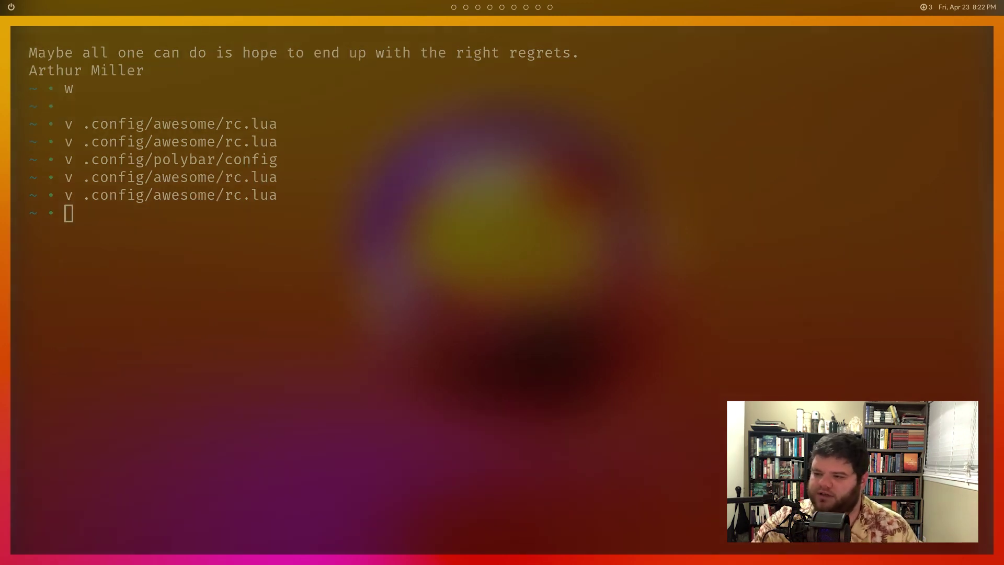
pyautogui.click(708, 214)
pyautogui.write('v .config/q')
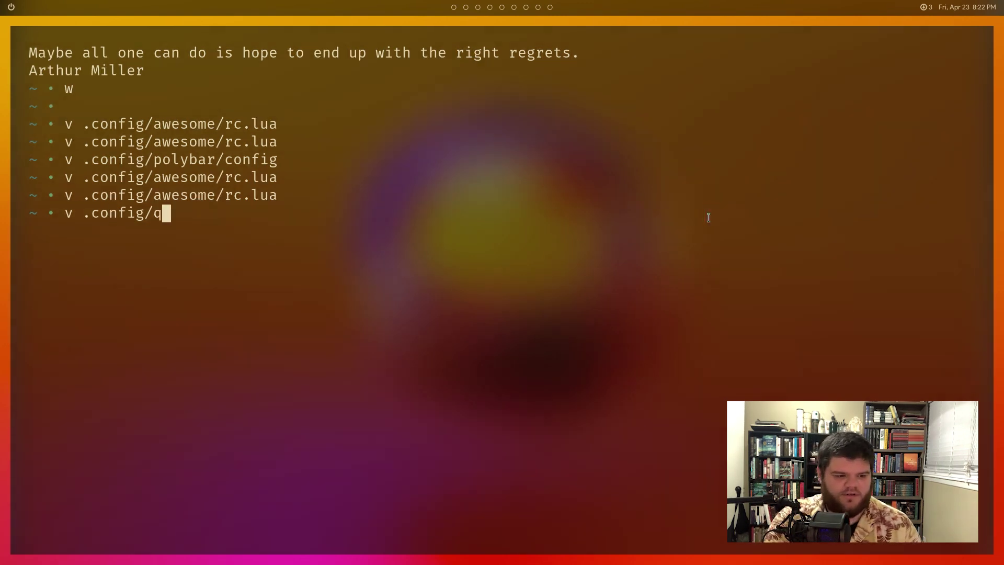
pyautogui.press('BackSpace')
pyautogui.write('zs')
pyautogui.press('BackSpace')
pyautogui.press('BackSpace')
pyautogui.write('scr')
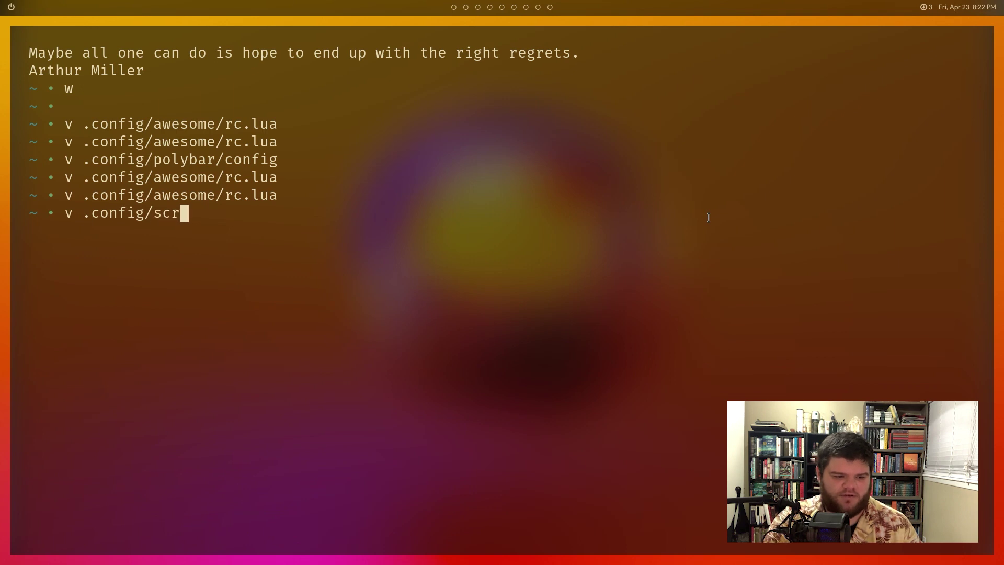
pyautogui.press('Tab')
pyautogui.press('Return')
pyautogui.press('Return')
pyautogui.press('k')
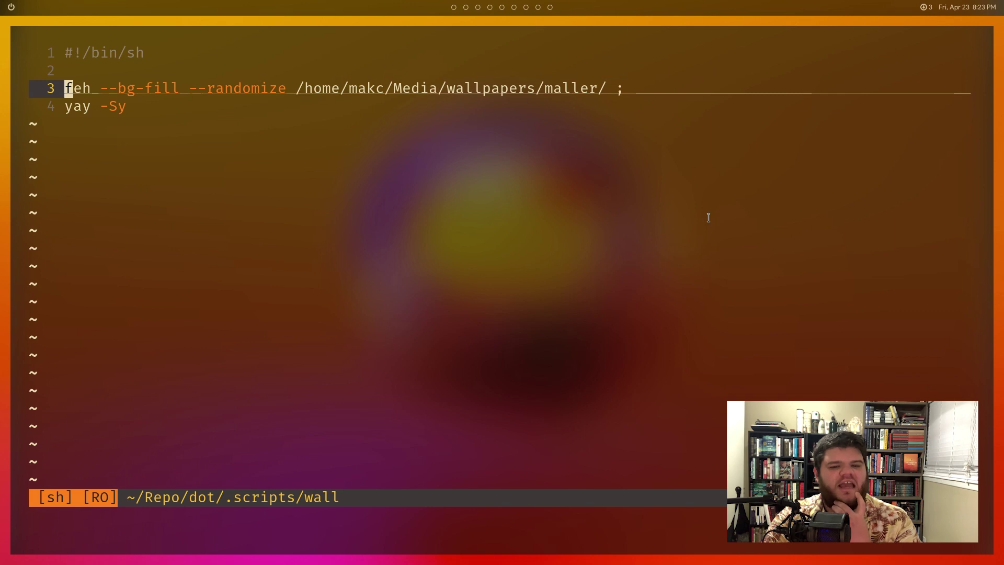
# Examine the wall script and highlight its "yay -Sy" line
pyautogui.press('k')
pyautogui.press('k')
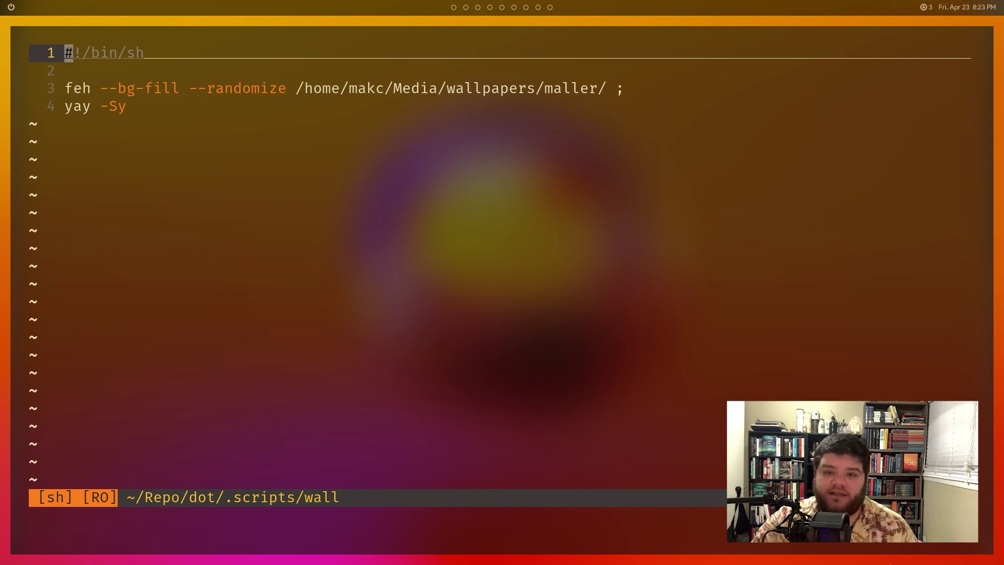
pyautogui.moveTo(135, 107); pyautogui.dragTo(63, 106)
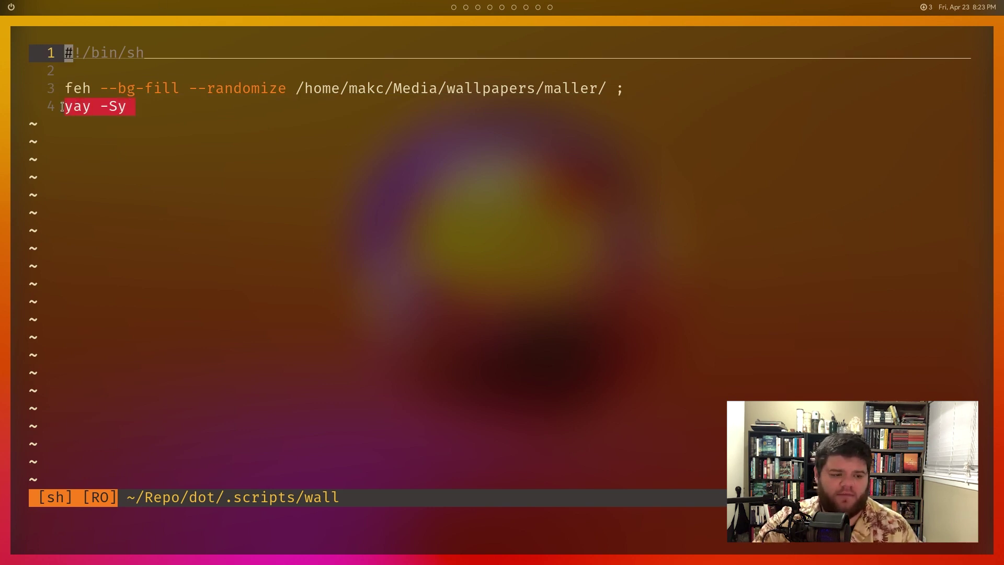
pyautogui.click(148, 121)
pyautogui.moveTo(144, 107); pyautogui.dragTo(64, 106)
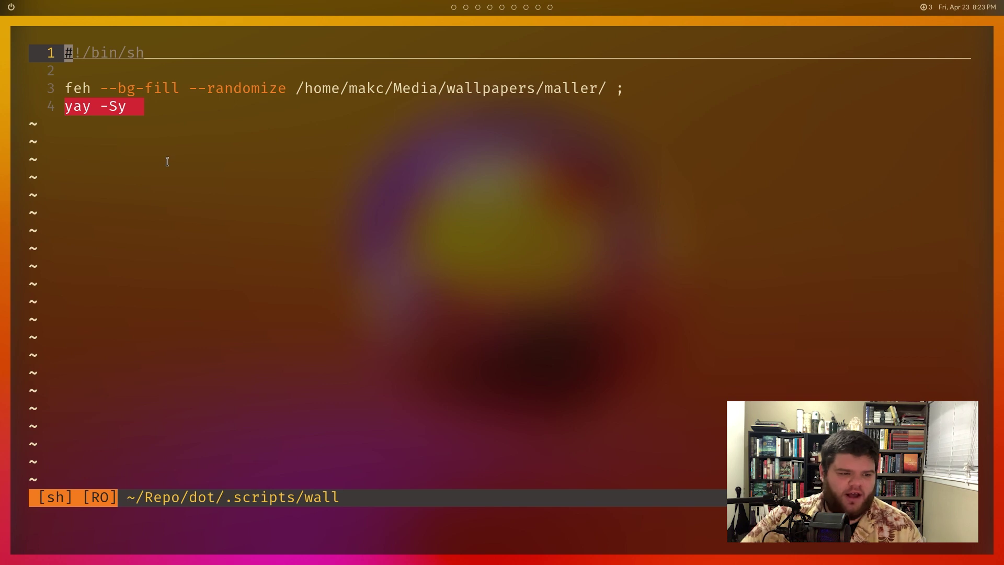
# Close the wall script and change to the .scripts directory
pyautogui.write(':q')
pyautogui.press('Return')
pyautogui.write('ch')
pyautogui.press('BackSpace')
pyautogui.write('d .scr')
pyautogui.press('Tab')
pyautogui.write('i')
pyautogui.press('Tab')
pyautogui.press('Return')
# Make the script executable with "chmod +x wall" and return to the home directory
pyautogui.write('cd ')
pyautogui.write('od -x')
pyautogui.press('BackSpace')
pyautogui.press('BackSpace')
pyautogui.write('+x ')
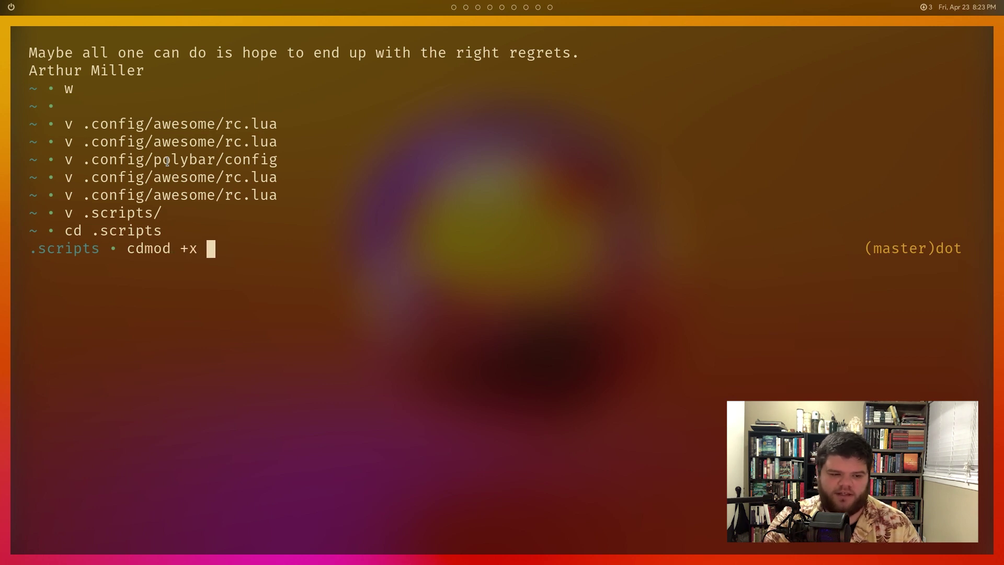
pyautogui.write('wall')
pyautogui.press('Return')
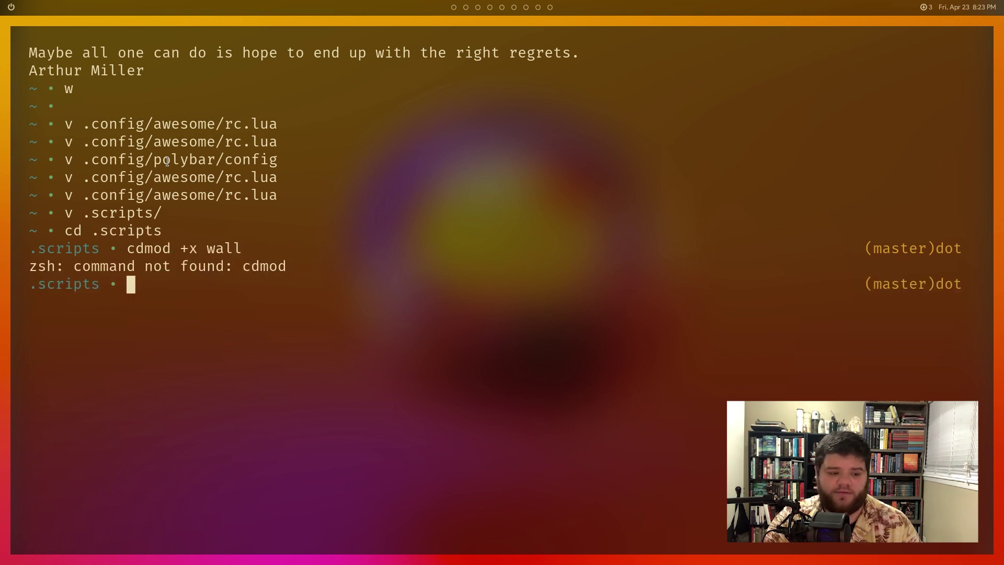
pyautogui.write('chmod +x wall')
pyautogui.press('Return')
pyautogui.write('cd')
pyautogui.press('Return')
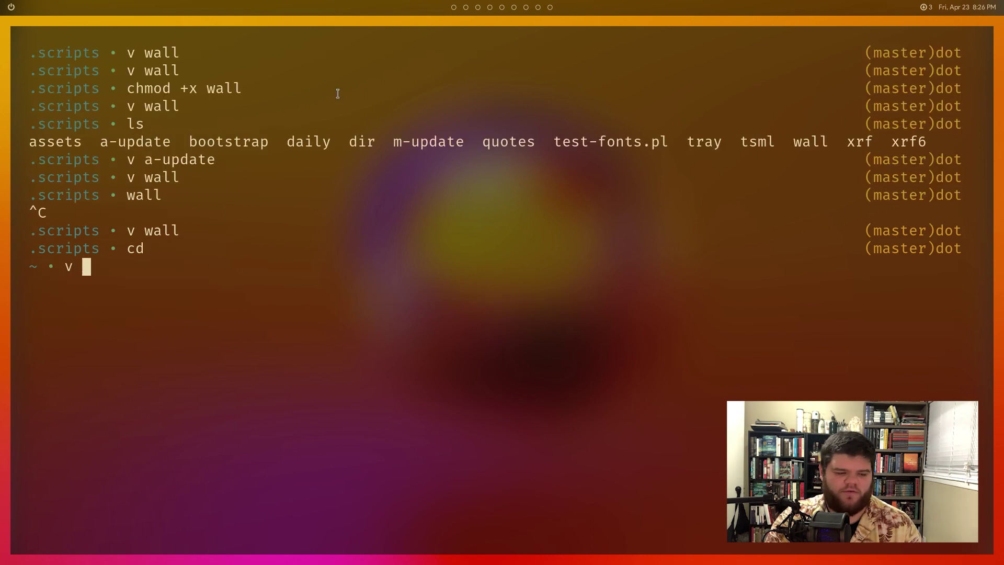
# Open .config/awesome/rc.lua, search it for "feh" and go to the spawn command on line 333
pyautogui.write('.config/aw')
pyautogui.press('Tab')
pyautogui.write('r')
pyautogui.press('Tab')
pyautogui.press('Return')
pyautogui.write('/wa')
pyautogui.press('BackSpace')
pyautogui.press('BackSpace')
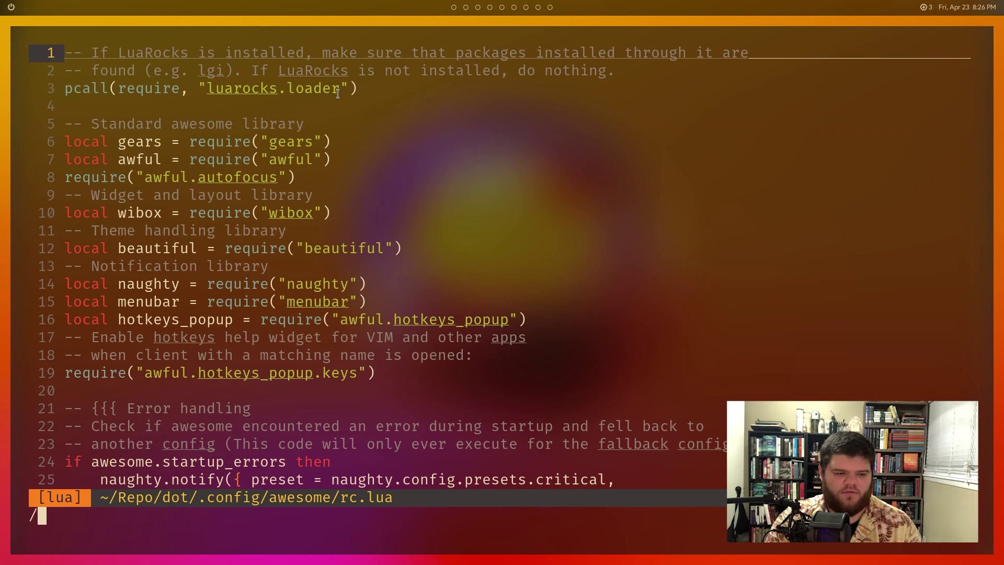
pyautogui.write('feh')
pyautogui.press('Return')
pyautogui.press('j')
pyautogui.press('j')
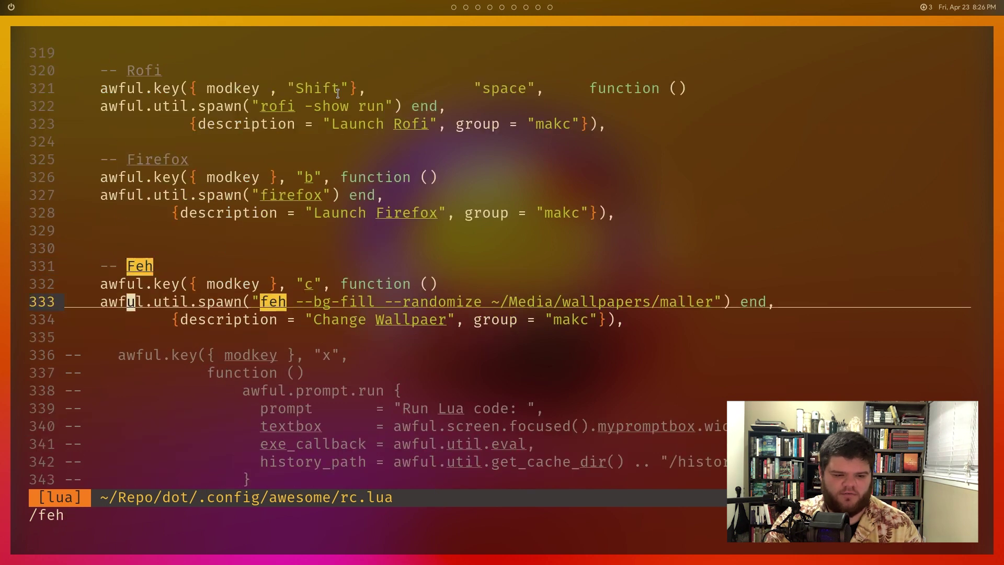
# Delete the feh wallpaper command inside the spawn call's quotes on line 333 of rc.lua
pyautogui.press('w')
pyautogui.press('w')
pyautogui.press('w')
pyautogui.press('w')
pyautogui.press('w')
pyautogui.press('w')
pyautogui.press('x')
pyautogui.press('d')
pyautogui.press('w')
pyautogui.press('.')
pyautogui.press('.')
pyautogui.press('.')
pyautogui.press('.')
pyautogui.press('.')
pyautogui.press('.')
pyautogui.press('.')
pyautogui.press('.')
pyautogui.press('.')
pyautogui.press('.')
pyautogui.press('.')
pyautogui.press('.')
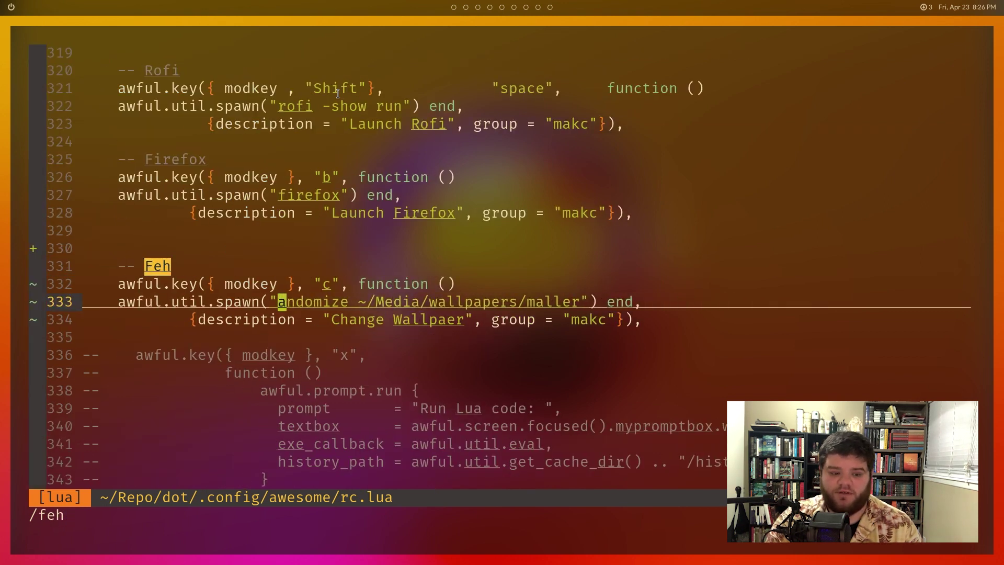
pyautogui.write('il.spawn("/home/makc')
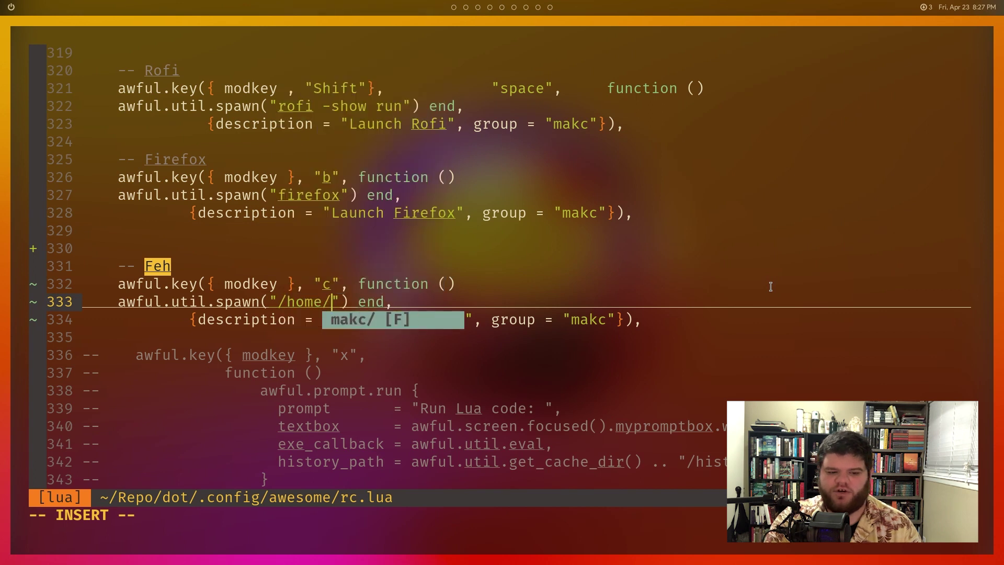
pyautogui.write('/')
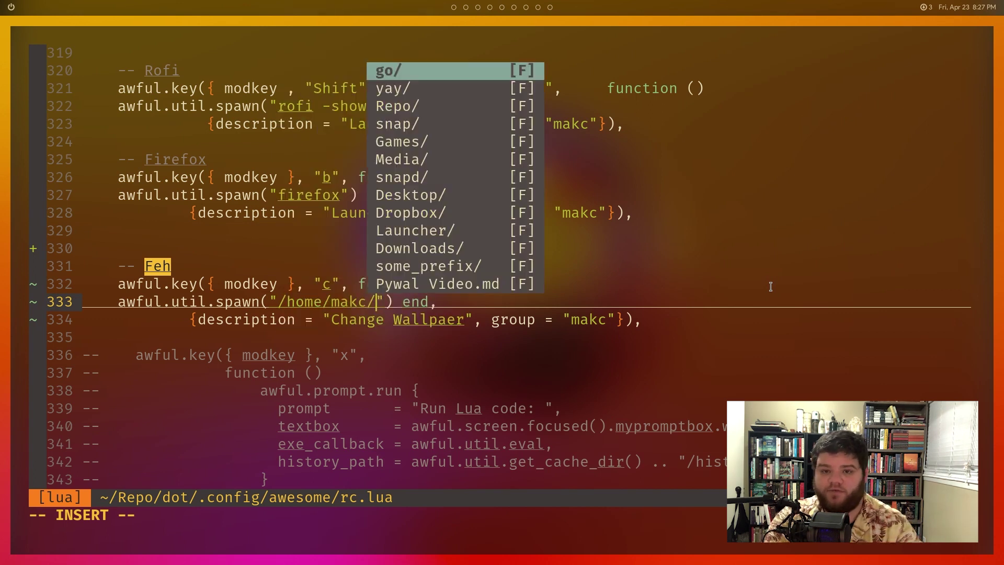
pyautogui.press('BackSpace')
pyautogui.press('BackSpace')
pyautogui.press('BackSpace')
pyautogui.press('BackSpace')
pyautogui.press('BackSpace')
pyautogui.press('BackSpace')
pyautogui.press('BackSpace')
pyautogui.press('BackSpace')
pyautogui.press('BackSpace')
pyautogui.press('BackSpace')
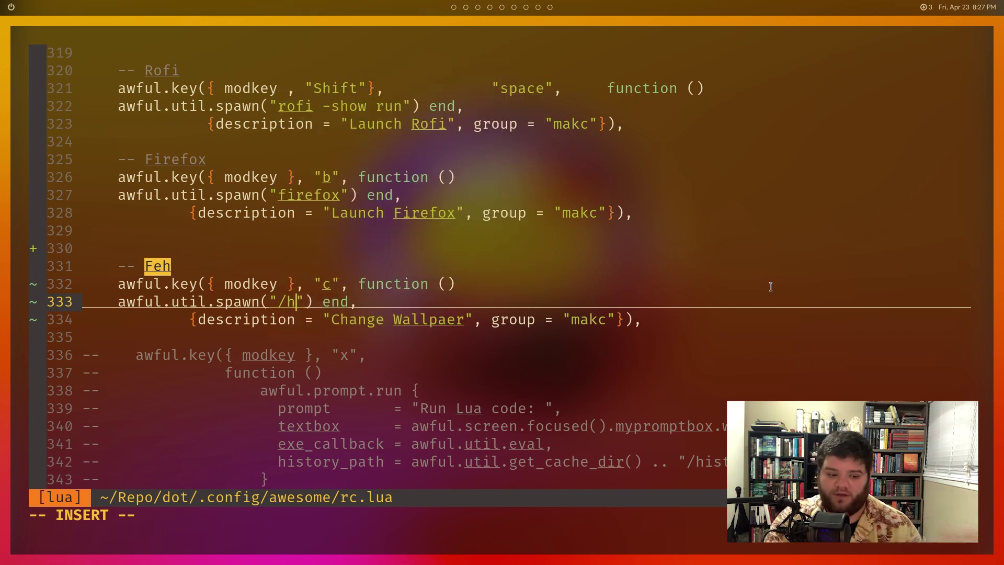
pyautogui.press('BackSpace')
pyautogui.write('~/')
pyautogui.press('BackSpace')
pyautogui.press('BackSpace')
# Enter "/home/makc/.script/wall" as the spawn command on line 333, save rc.lua and close it
pyautogui.write('/home/mak')
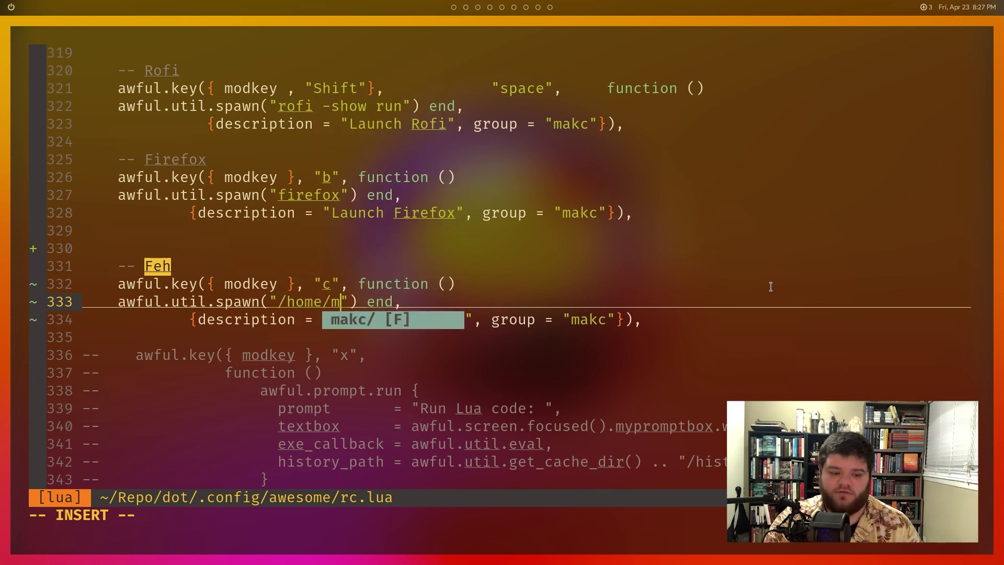
pyautogui.write('c/')
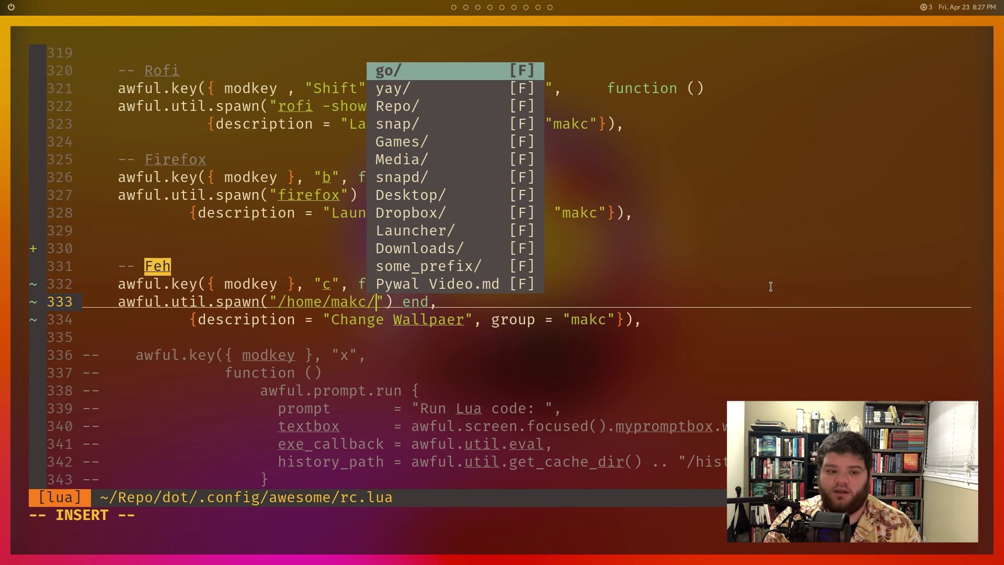
pyautogui.write('.script/wall')
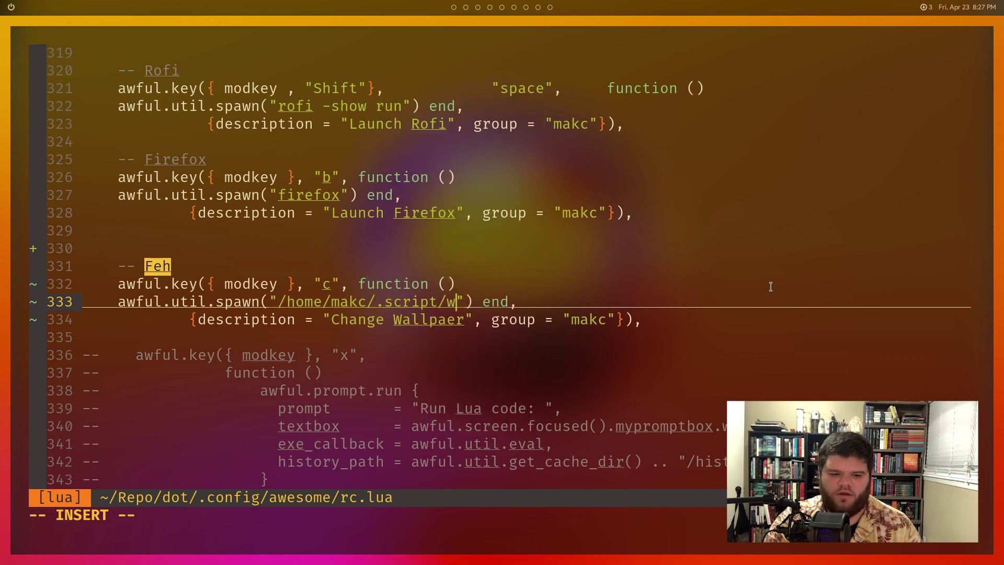
pyautogui.press('Escape')
pyautogui.write(':w')
pyautogui.press('Return')
pyautogui.write(':q')
pyautogui.press('Return')
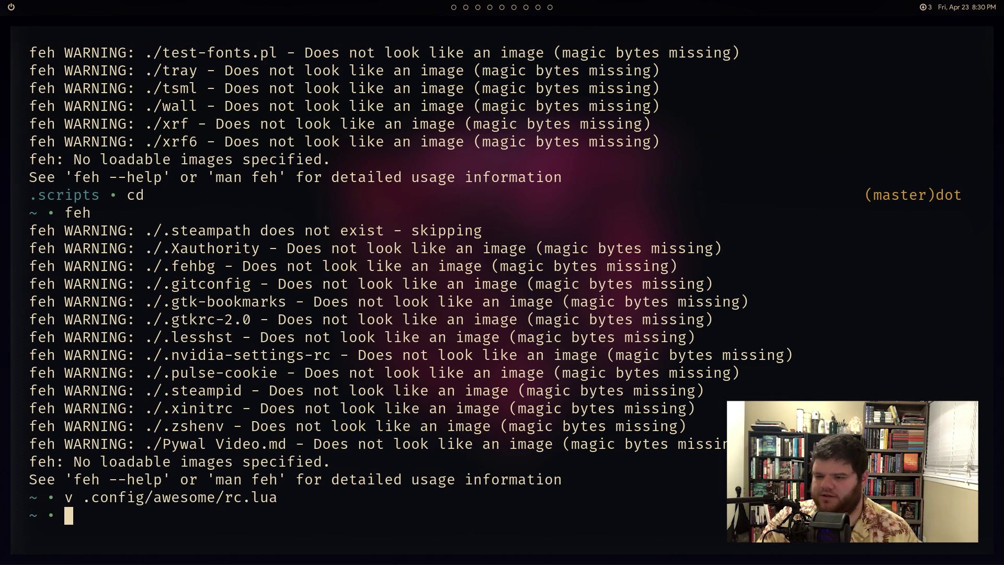
# Switch to the browser and open the Xbindkeys page on ArchWiki in a new tab
pyautogui.press('super+2')
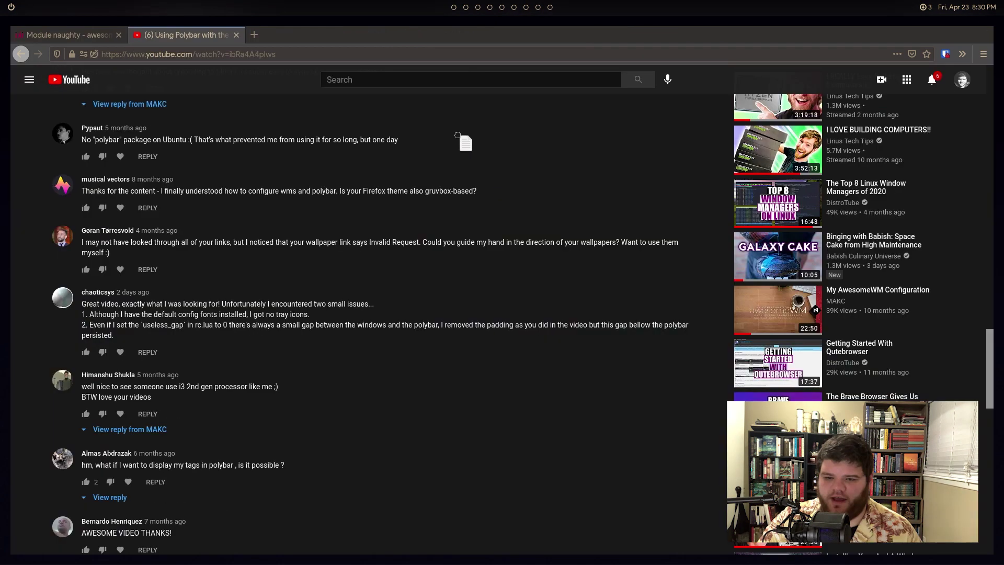
pyautogui.moveTo(466, 143); pyautogui.dragTo(253, 35)
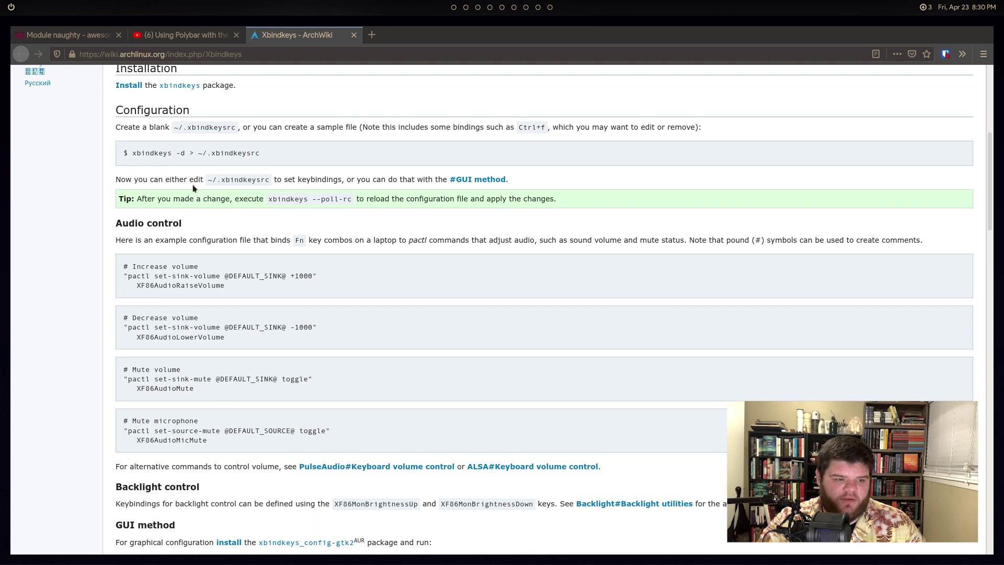
# Switch to the terminal and try to install xbindkeys with "pac -S xbindkeys"
pyautogui.press('super+1')
pyautogui.write('p')
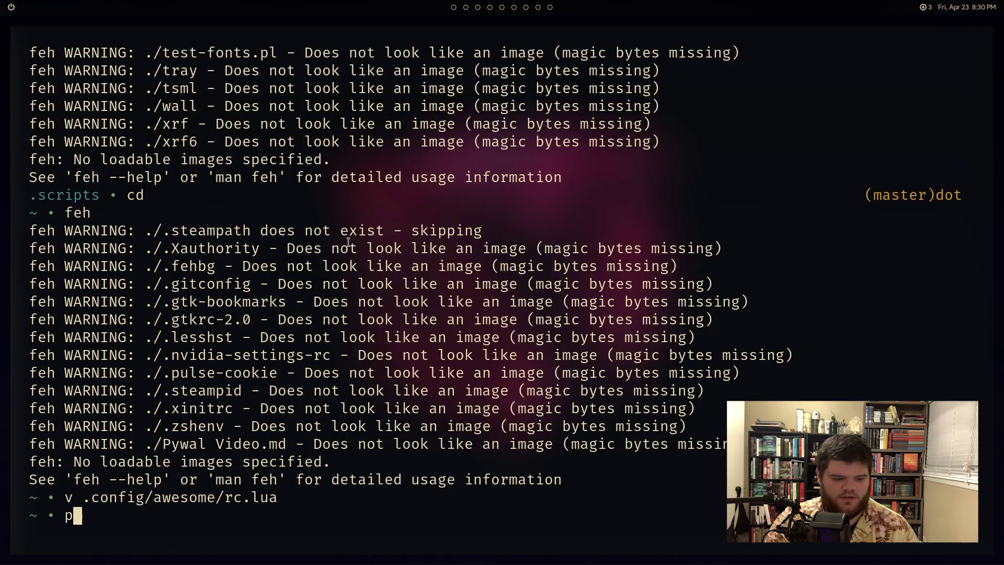
pyautogui.write('ac -S xbindkeys')
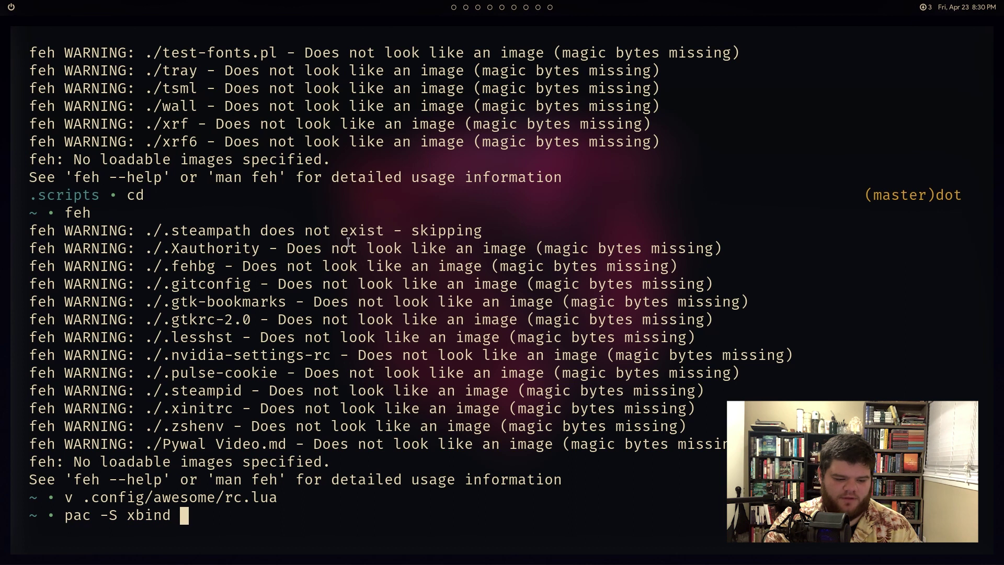
pyautogui.press('Return')
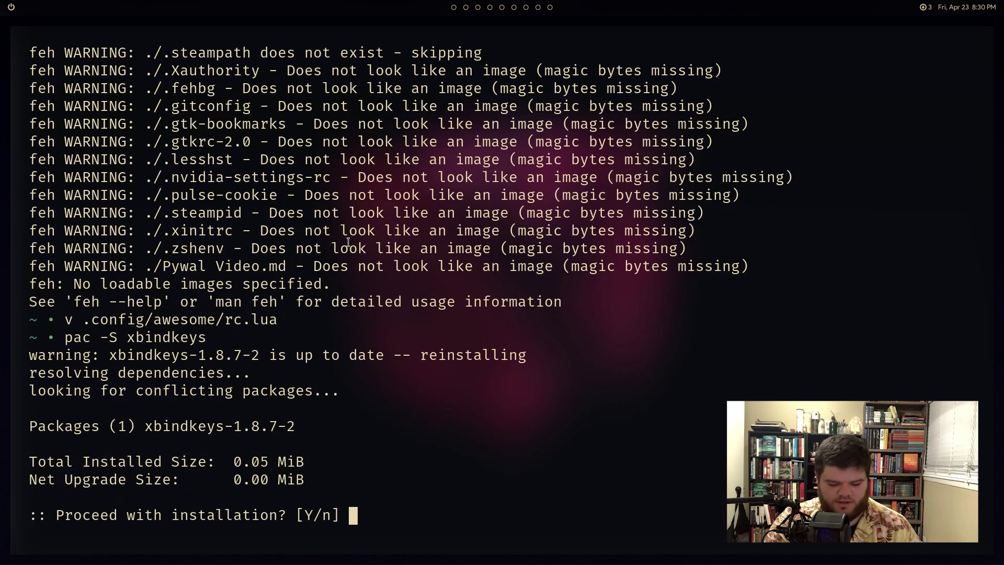
# Return to the ArchWiki page and copy the package name xbindkeys_config-gtk2 from the GUI method section
pyautogui.press('super+j')
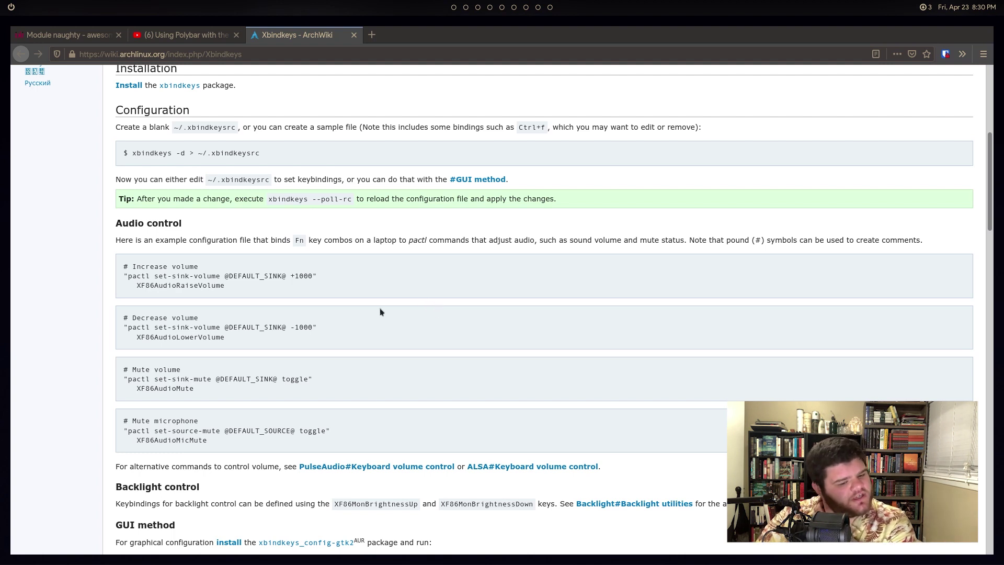
pyautogui.scroll(-5, 354, 363)
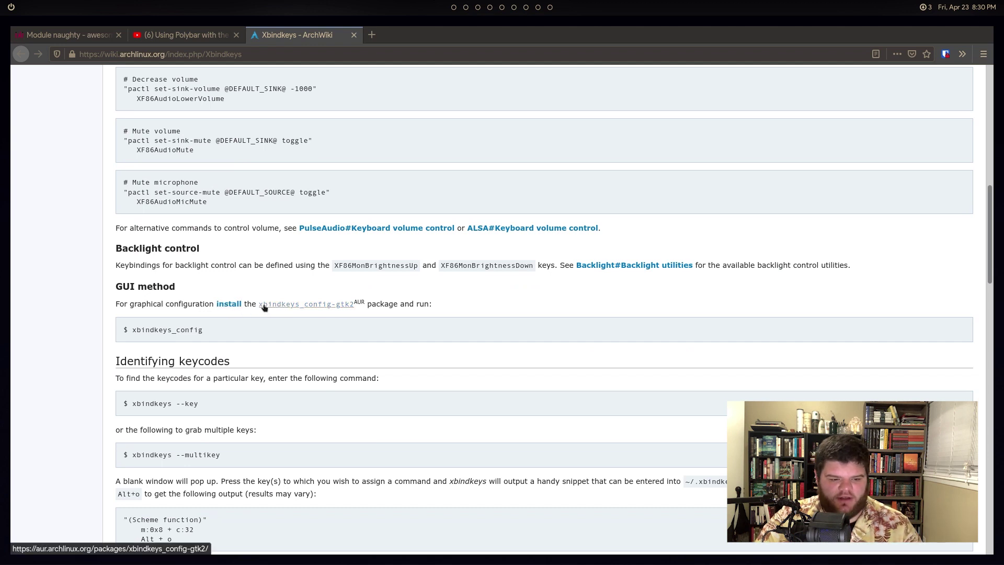
pyautogui.moveTo(354, 305); pyautogui.dragTo(260, 310)
pyautogui.press('super+c')
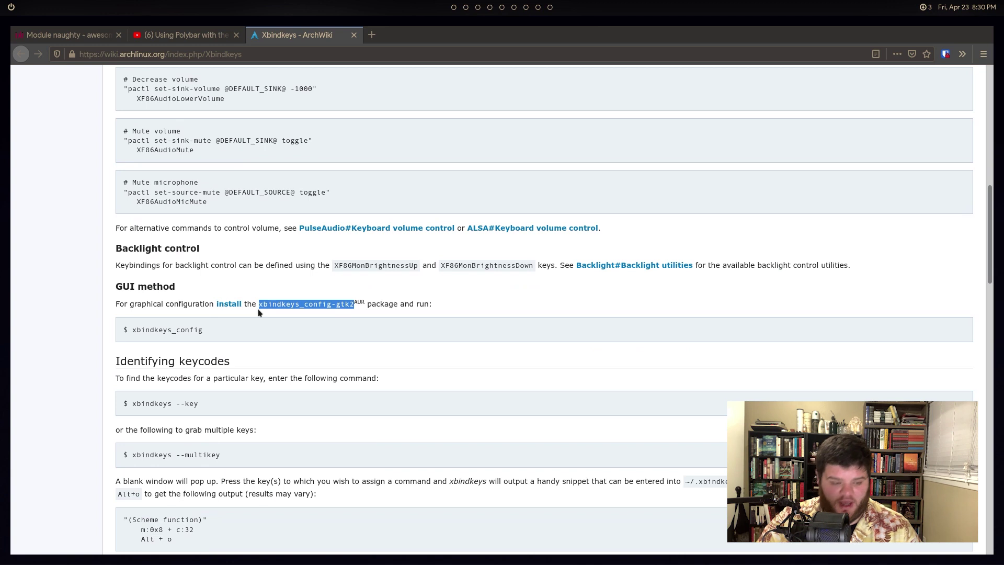
# Run "yay -S xbindkeys_config-gtk2" in the terminal and abort the installation at the cleanBuild question
pyautogui.press('super+1')
pyautogui.write('pac')
pyautogui.press('BackSpace')
pyautogui.press('BackSpace')
pyautogui.press('BackSpace')
pyautogui.press('BackSpace')
pyautogui.write('yay -S')
pyautogui.middleClick(356, 474)
pyautogui.press('Return')
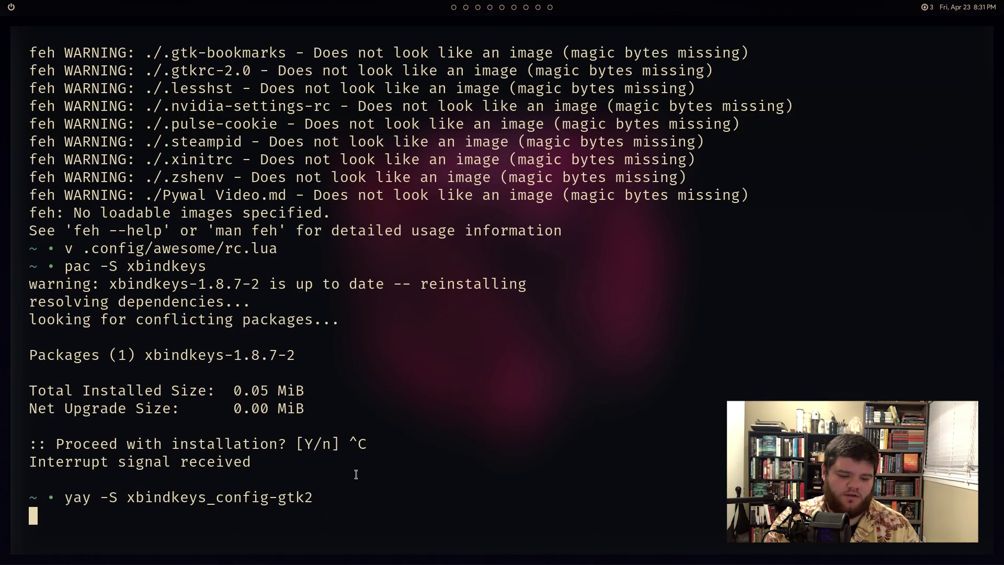
pyautogui.hotkey('ctrl', 'c')
pyautogui.hotkey('ctrl', 'c')
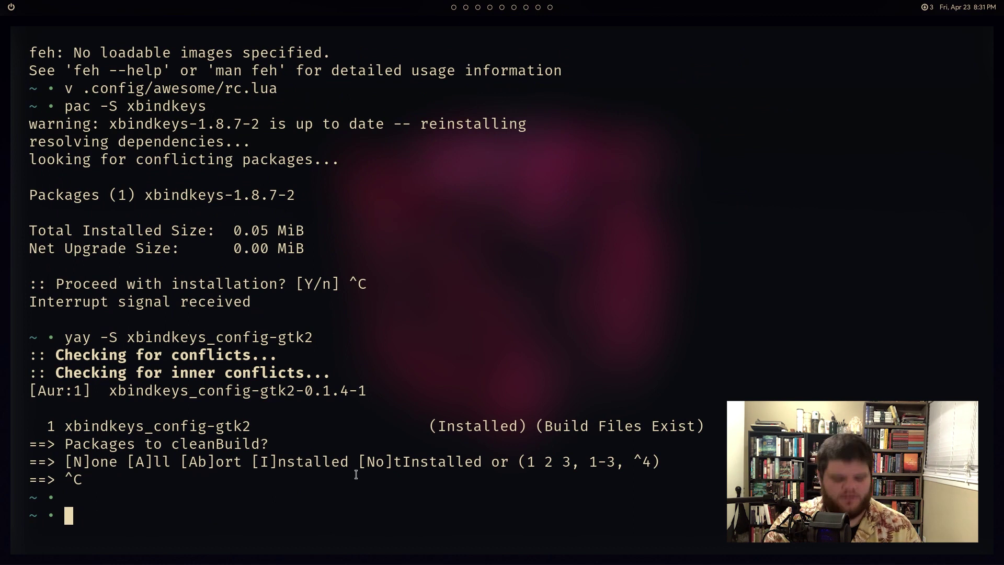
# Examine the wiki's Audio control examples, highlighting the pactl commands for raising, lowering and muting the volume
pyautogui.press('super+k')
pyautogui.click(483, 327)
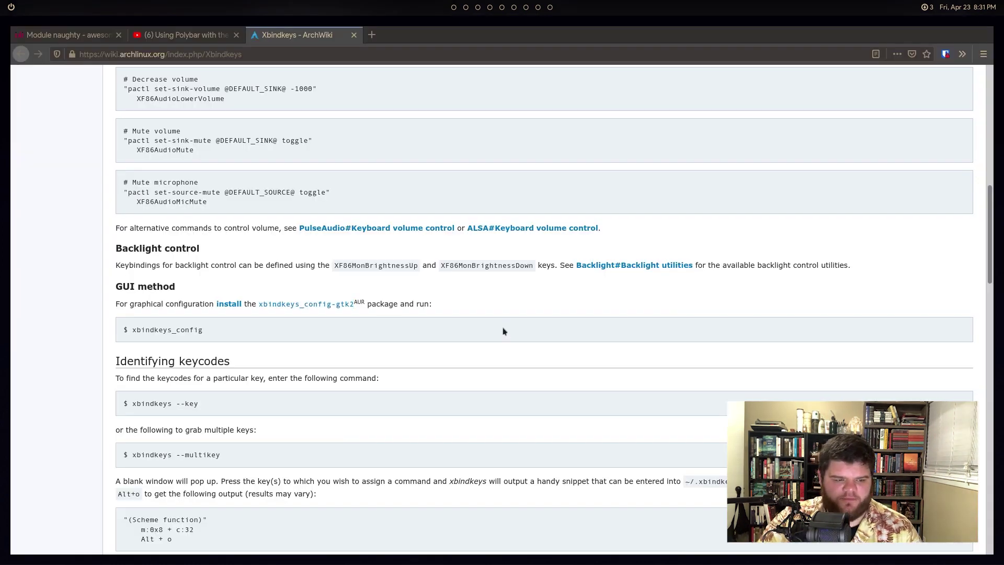
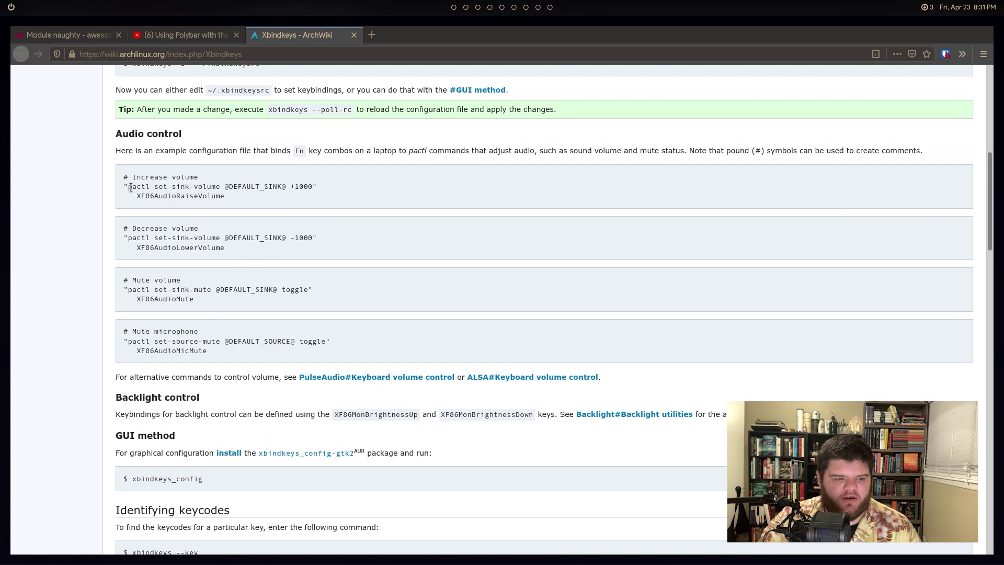
pyautogui.moveTo(127, 188); pyautogui.dragTo(314, 188)
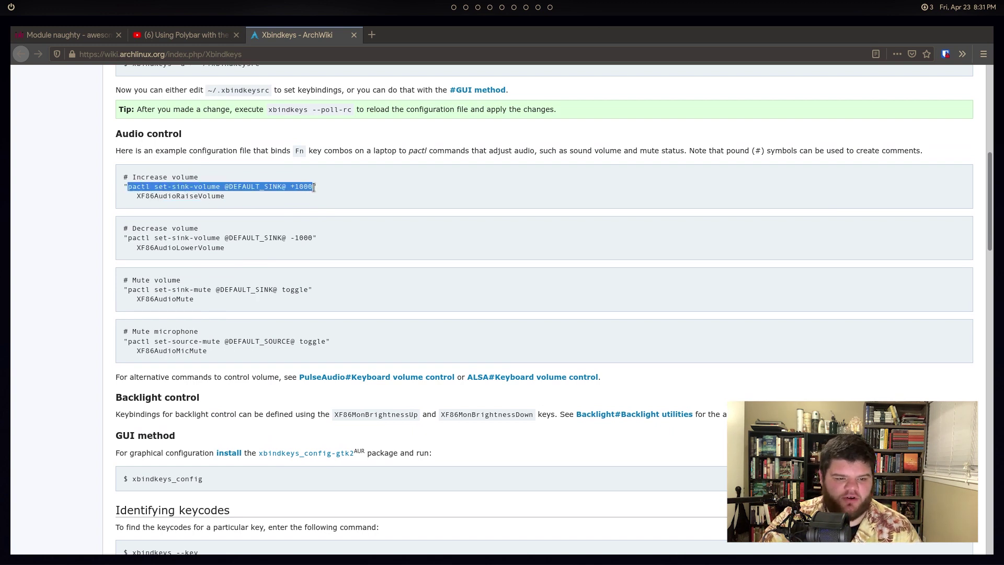
pyautogui.moveTo(131, 238); pyautogui.dragTo(283, 250)
pyautogui.moveTo(133, 291); pyautogui.dragTo(311, 289)
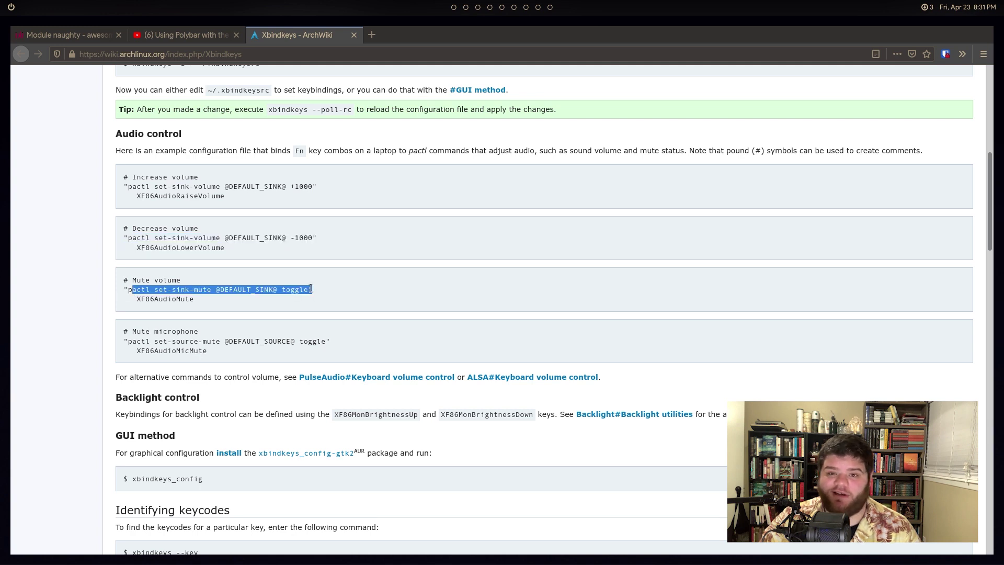
pyautogui.moveTo(115, 188); pyautogui.dragTo(312, 187)
pyautogui.rightClick(298, 184)
pyautogui.click(337, 199)
# Launch xbindkeys_config from the terminal and maximize its window
pyautogui.hotkey('alt', 'Tab')
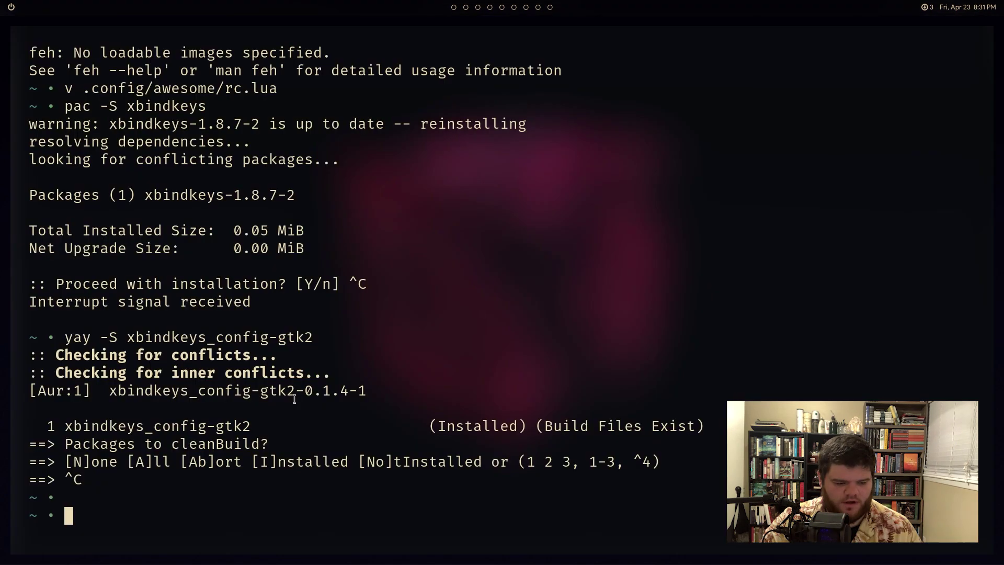
pyautogui.write('xbind')
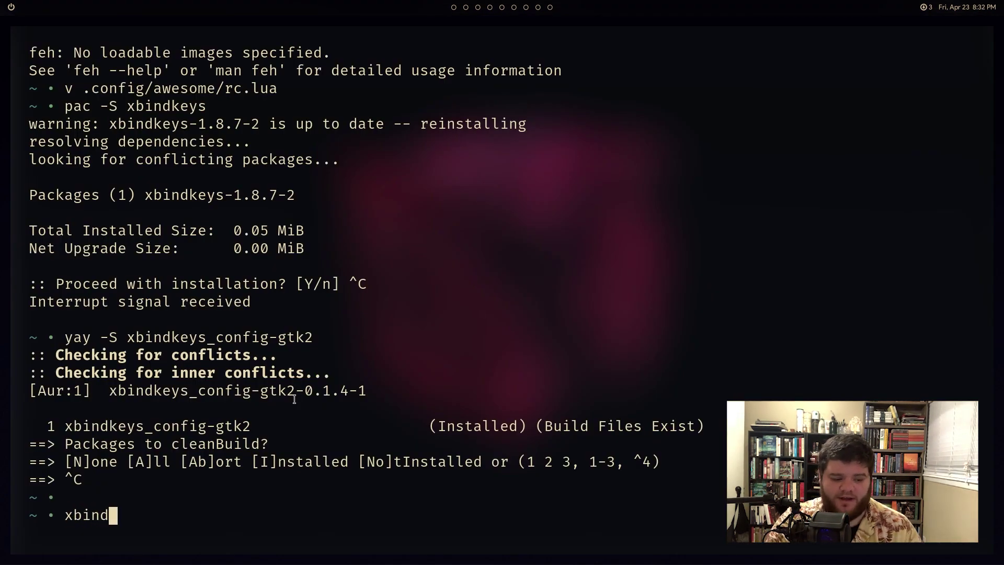
pyautogui.press('Tab')
pyautogui.write('_co')
pyautogui.press('Tab')
pyautogui.press('Return')
pyautogui.press('super+m')
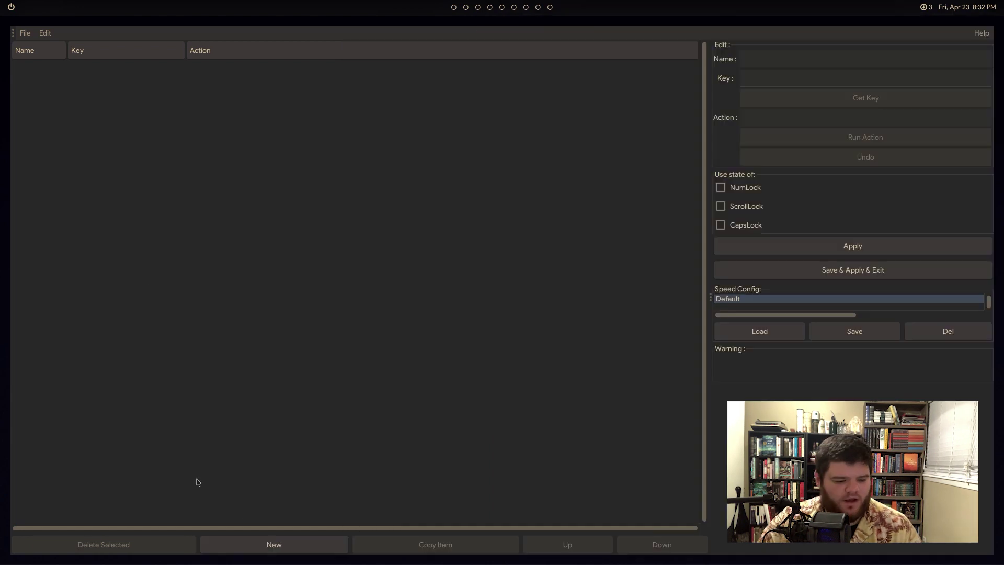
# Add a new key binding in xbindkeys_config and name it "Volume Up"
pyautogui.click(273, 544)
pyautogui.moveTo(789, 60); pyautogui.dragTo(605, 52)
pyautogui.press('super+2')
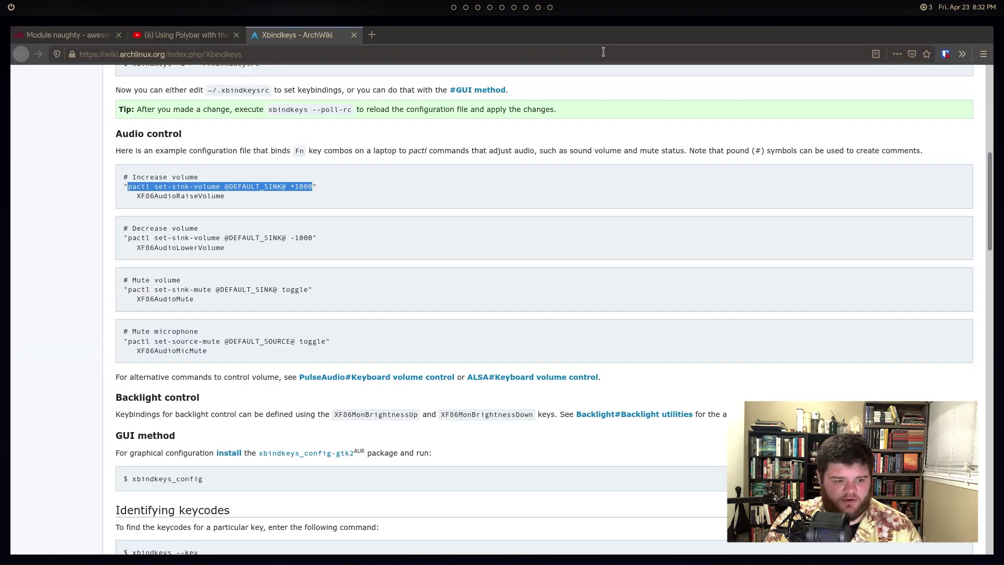
pyautogui.hotkey('alt', 'Tab')
pyautogui.hotkey('alt', 'Tab')
pyautogui.write('Volu')
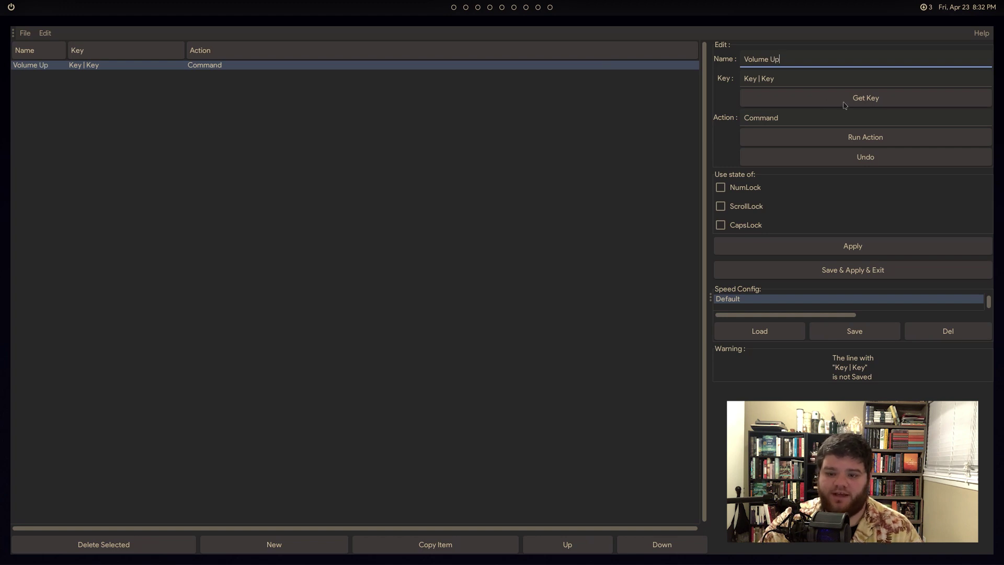
pyautogui.press('super+2')
pyautogui.press('super+3')
pyautogui.press('super+1')
pyautogui.press('super+2')
pyautogui.press('super+3')
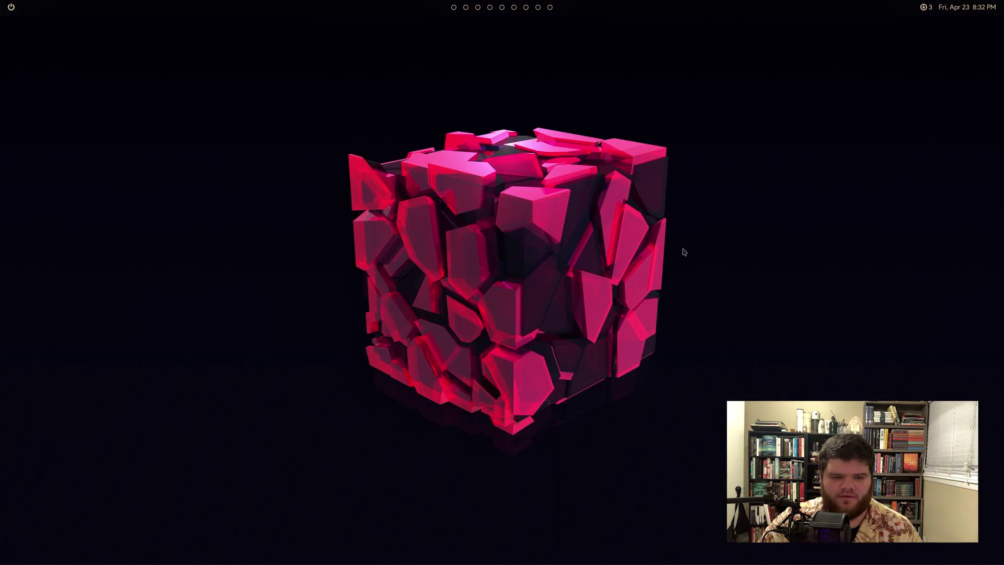
pyautogui.press('super+d')
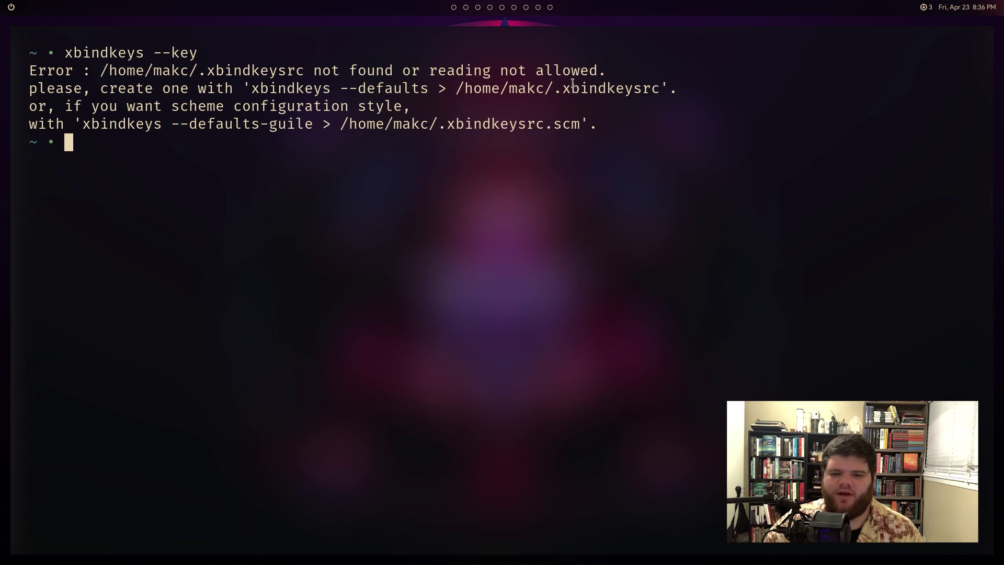
# Create the missing configuration file in the home directory with "touch .xbindkeysrc"
pyautogui.moveTo(551, 93); pyautogui.dragTo(660, 92)
pyautogui.click(473, 211)
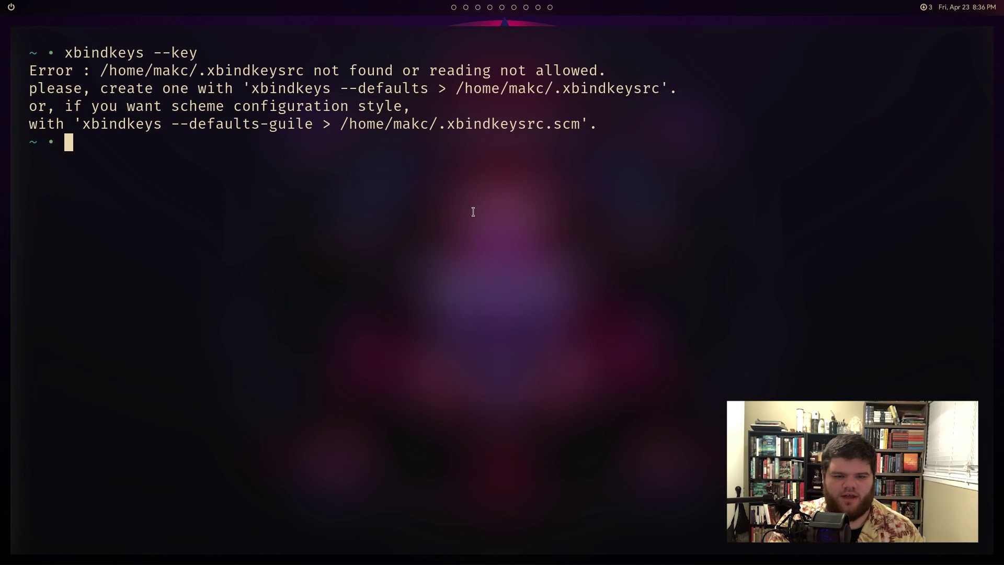
pyautogui.write('touch .xb')
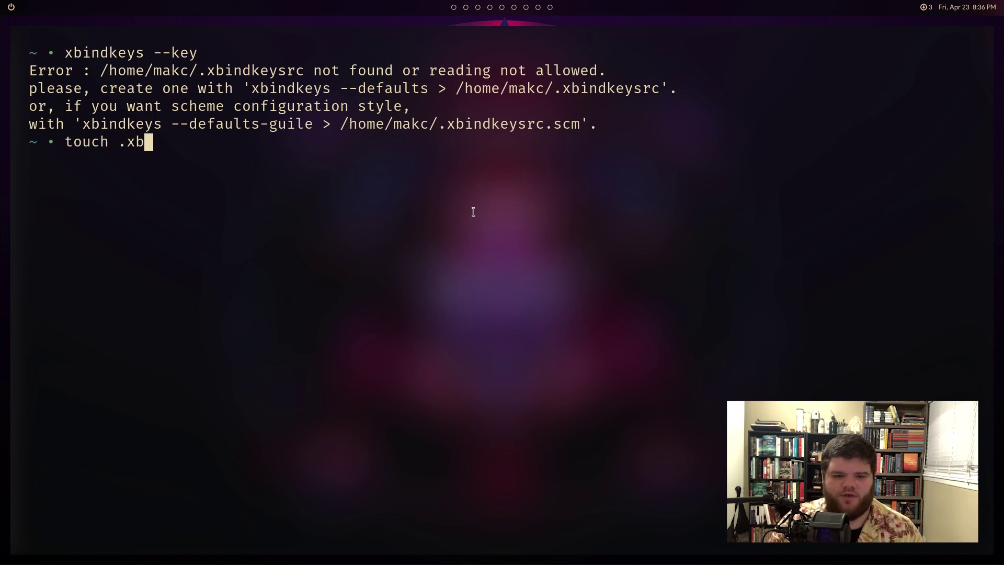
pyautogui.write('indkeysrc')
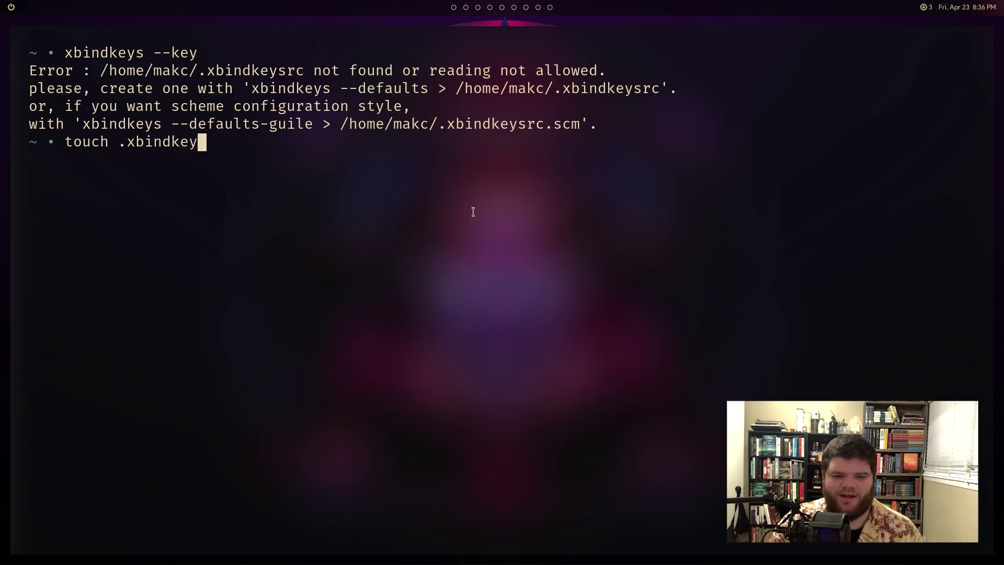
pyautogui.press('Return')
# Switch to an empty workspace, launch xbindkeys_config from the application launcher and add a new key binding entry
pyautogui.hotkey('alt', 'Tab')
pyautogui.press('super+2')
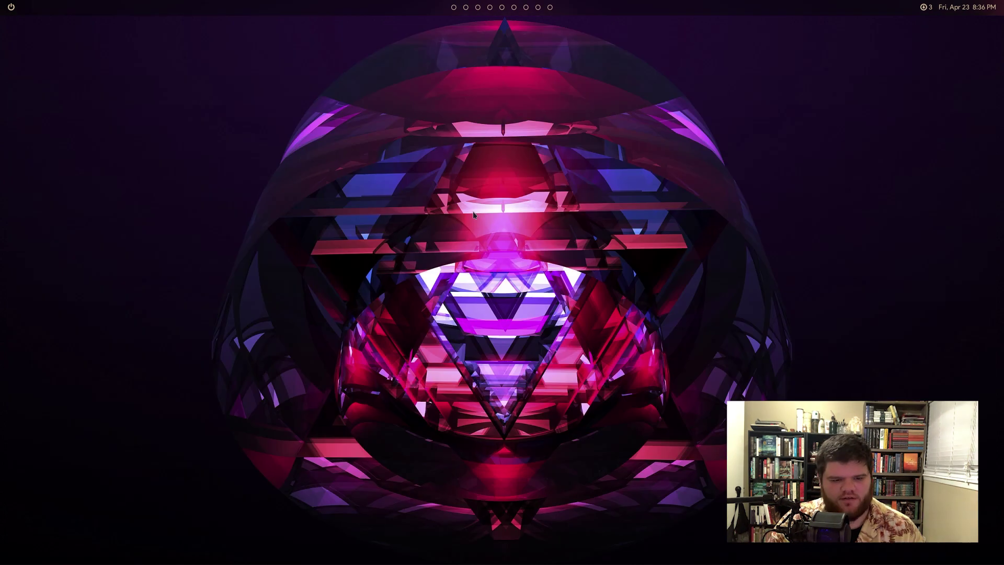
pyautogui.press('super+p')
pyautogui.write('xbin')
pyautogui.press('Right')
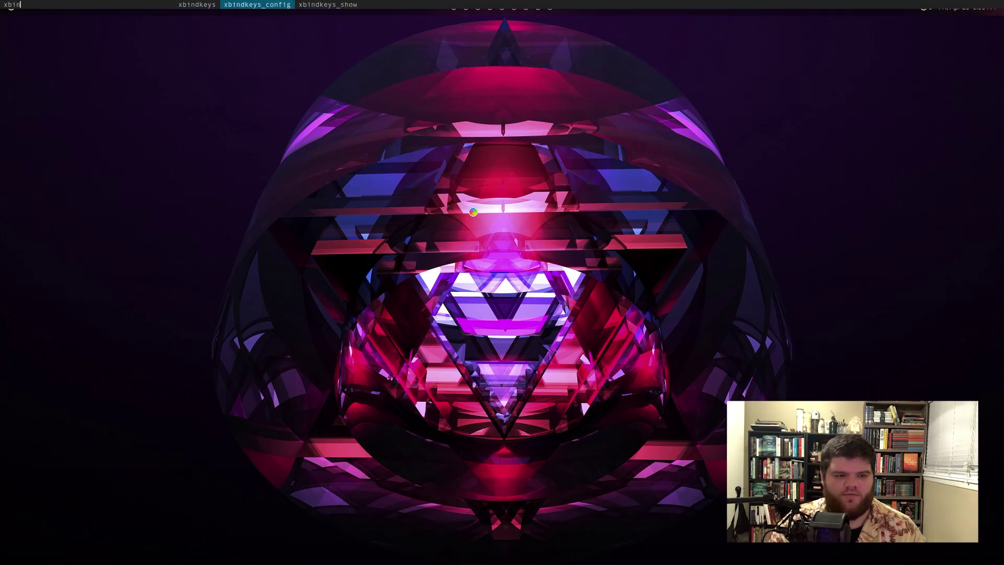
pyautogui.press('Return')
pyautogui.click(275, 546)
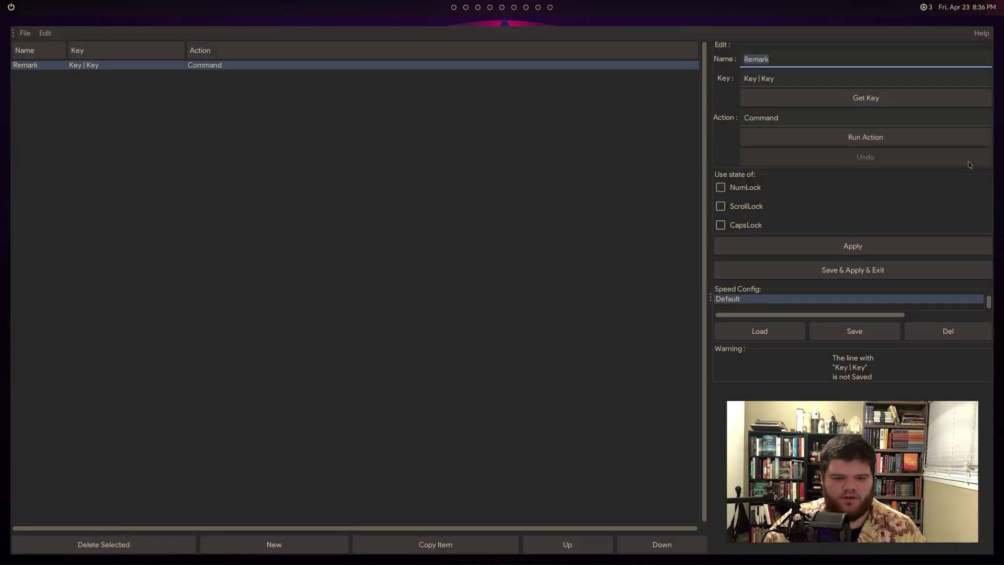
# Assign the XF86AudioRaiseVolume key to the new binding and name it "Volume Up"
pyautogui.click(865, 98)
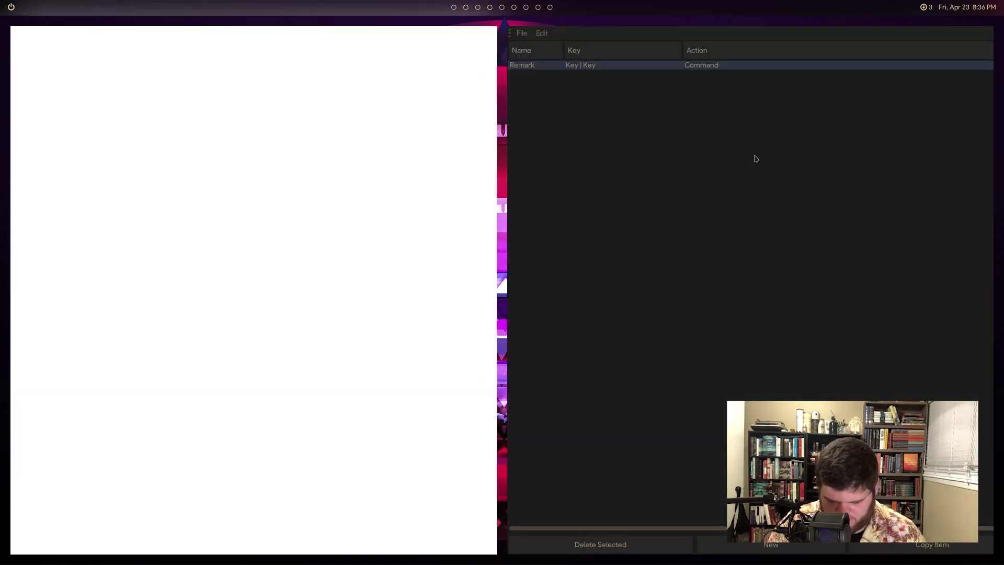
pyautogui.press('XF86AudioRaiseVolume')
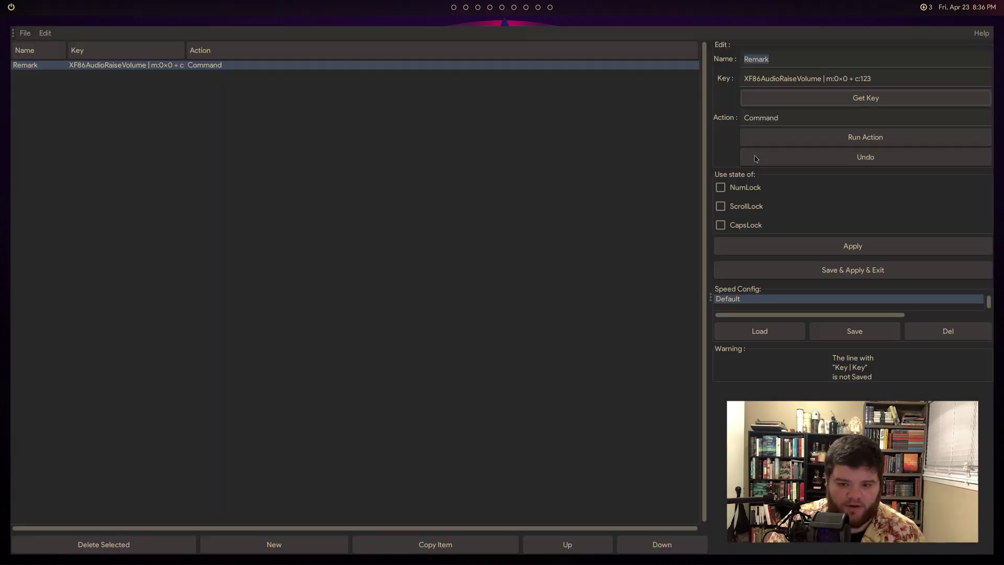
pyautogui.click(827, 79)
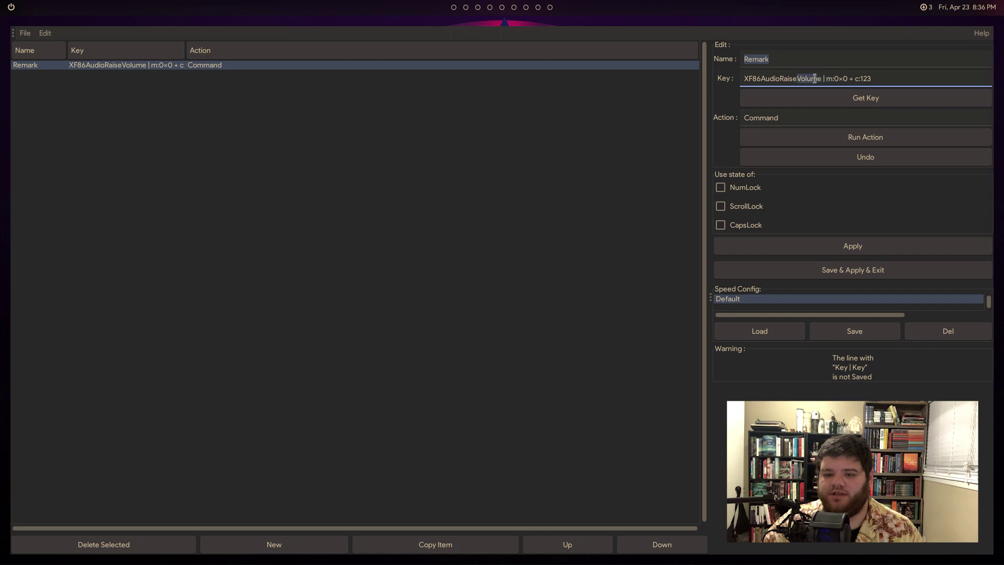
pyautogui.hotkey('shift', 'Tab')
pyautogui.write('Volume Up')
pyautogui.press('super+2')
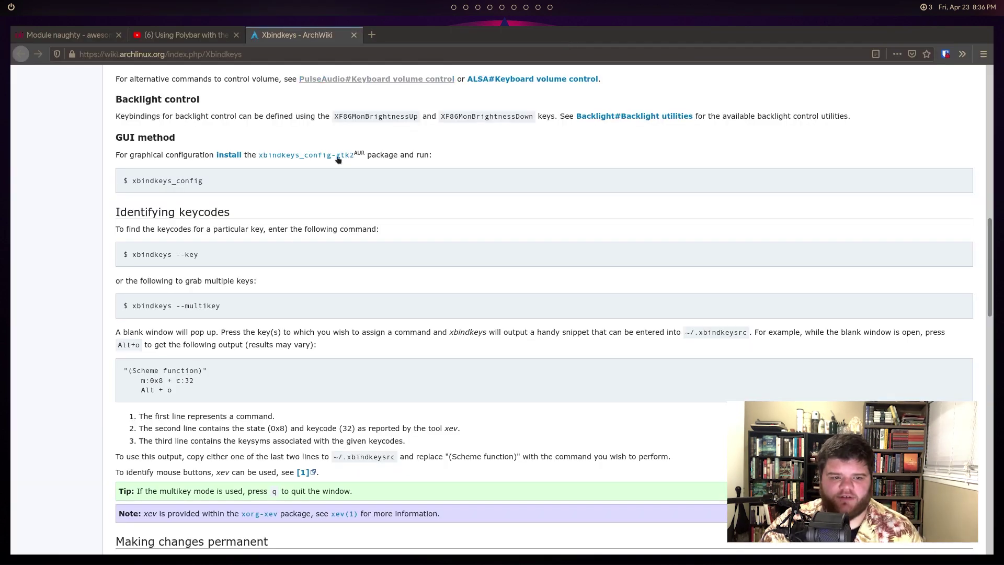
pyautogui.scroll(5, 258, 369)
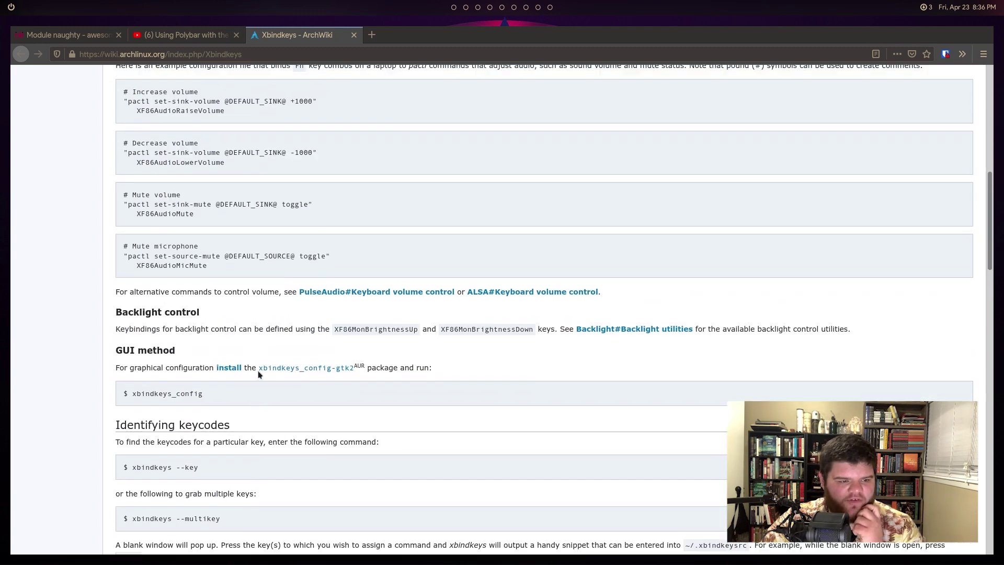
pyautogui.tripleClick(208, 157)
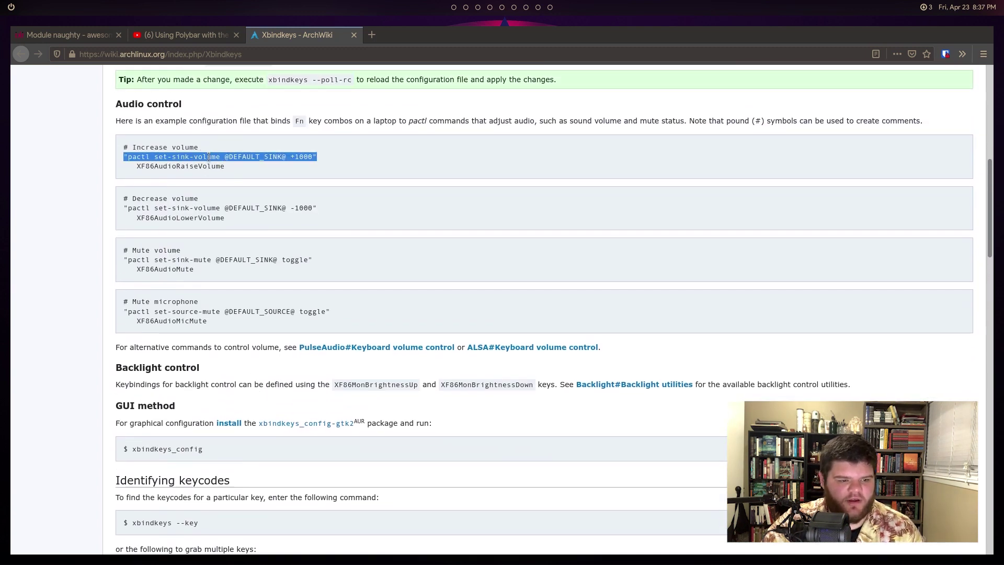
pyautogui.rightClick(210, 158)
pyautogui.click(234, 166)
pyautogui.press('super+Tab')
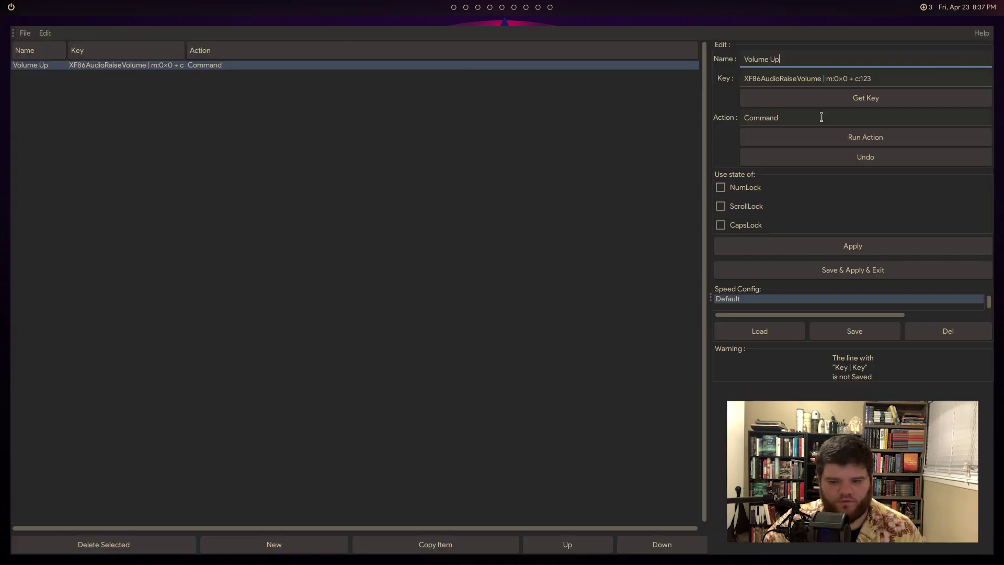
pyautogui.click(806, 119)
pyautogui.hotkey('ctrl', 'v')
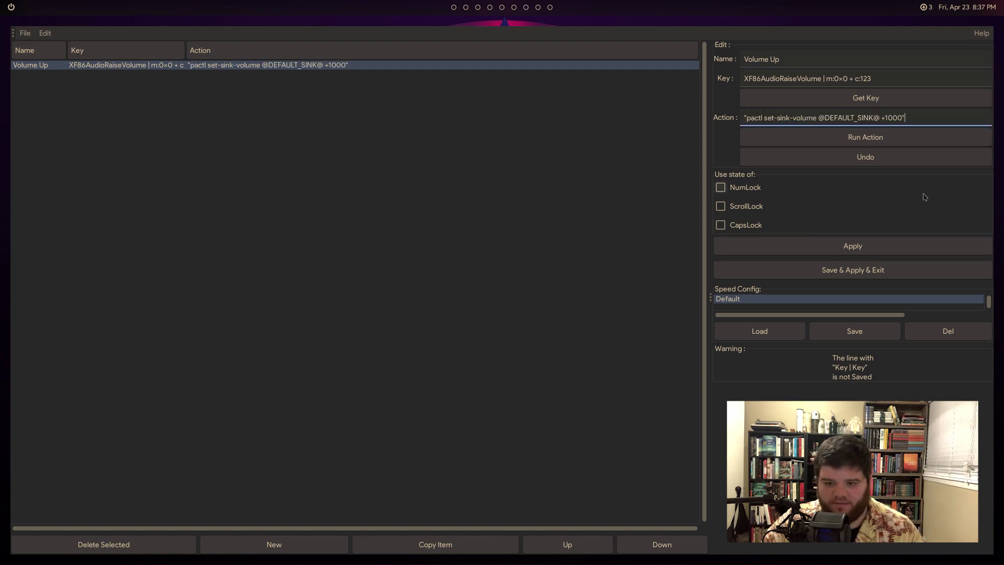
pyautogui.click(887, 140)
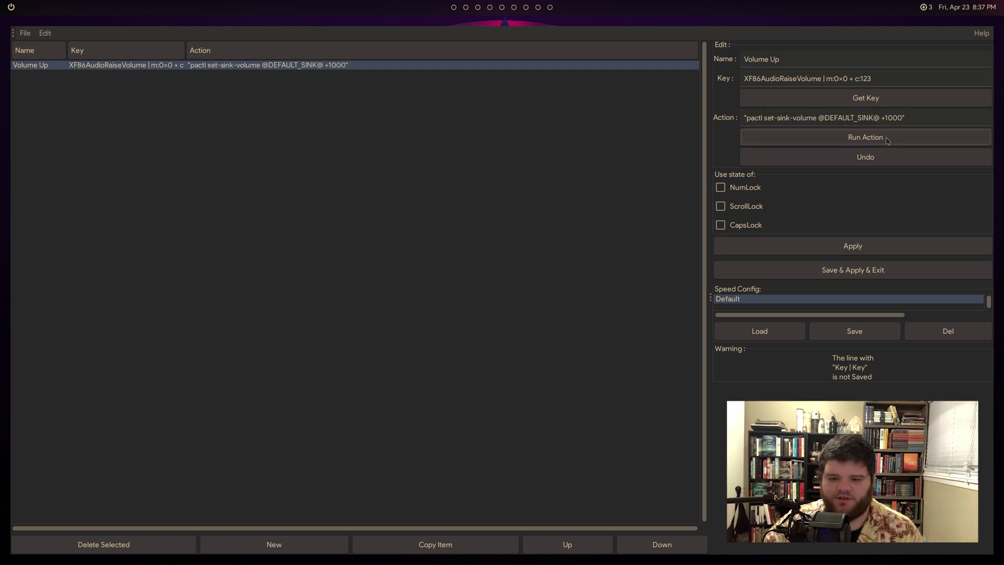
pyautogui.click(867, 250)
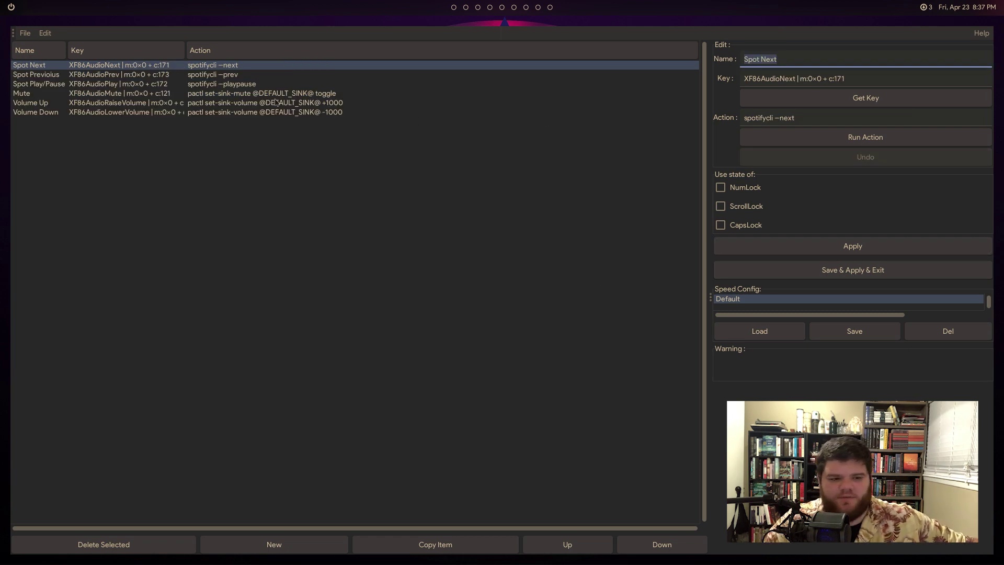
# Examine the keys and actions of the mute, volume and Spotify bindings in the xbindkeys_config list
pyautogui.click(277, 94)
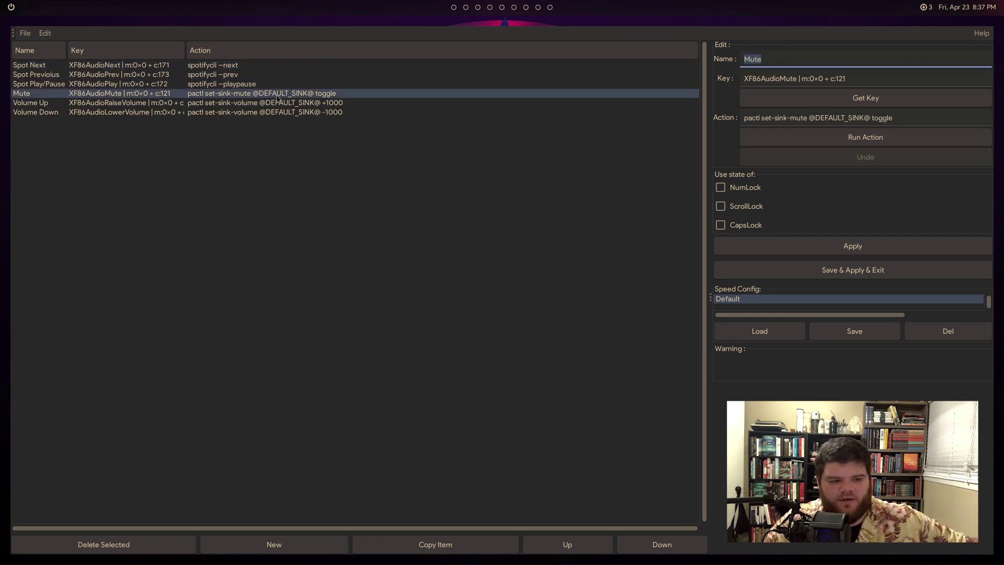
pyautogui.click(281, 104)
pyautogui.click(284, 111)
pyautogui.click(292, 103)
pyautogui.click(292, 96)
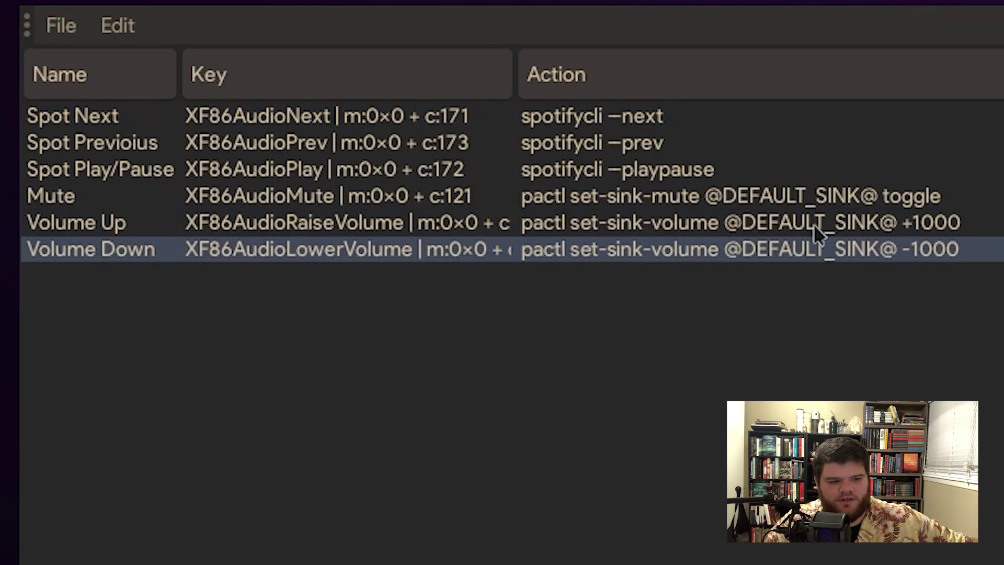
pyautogui.click(819, 243)
pyautogui.click(820, 204)
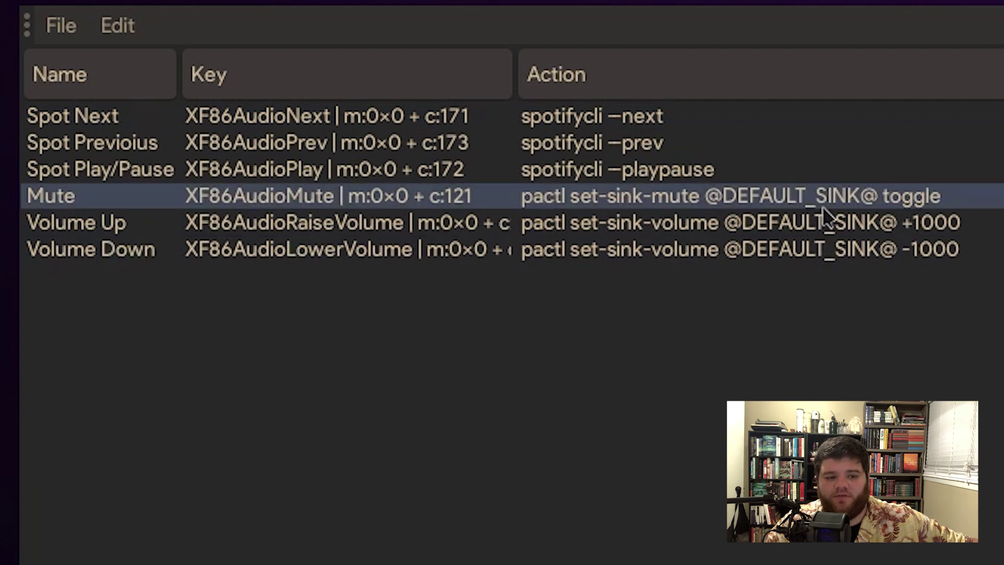
pyautogui.click(673, 162)
pyautogui.click(416, 118)
pyautogui.click(422, 173)
pyautogui.click(432, 121)
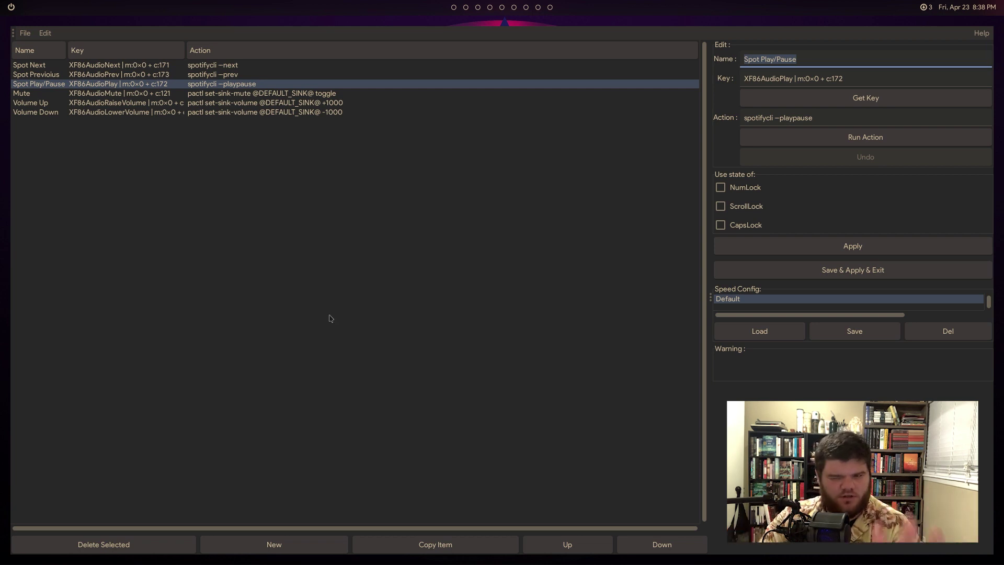
# Switch to the browser, search the web for "spotifycli" in a new tab and open the pwittchen/spotify-cli-linux repository
pyautogui.press('super+1')
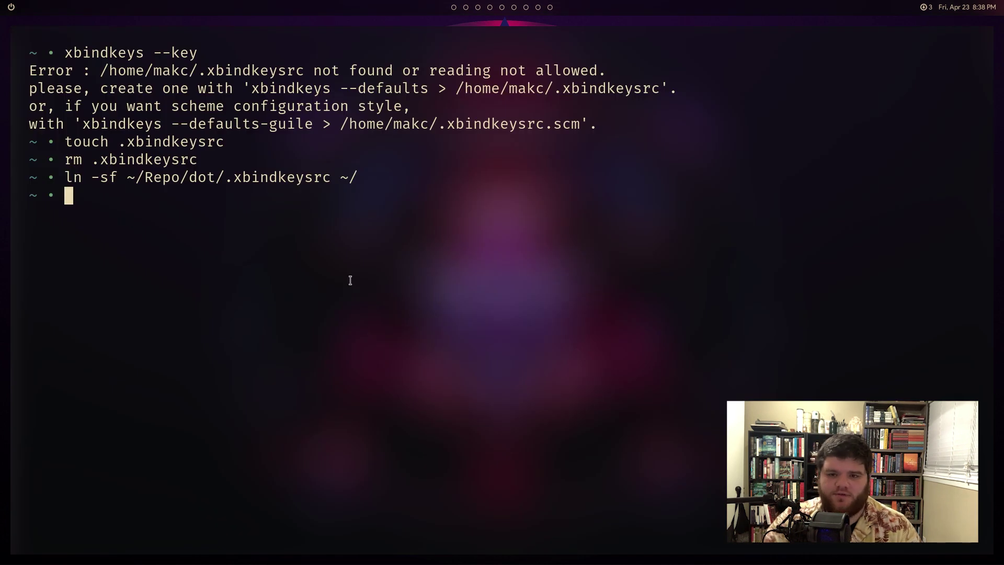
pyautogui.hotkey('alt', 'Tab')
pyautogui.hotkey('ctrl', 't')
pyautogui.write('spotifycli')
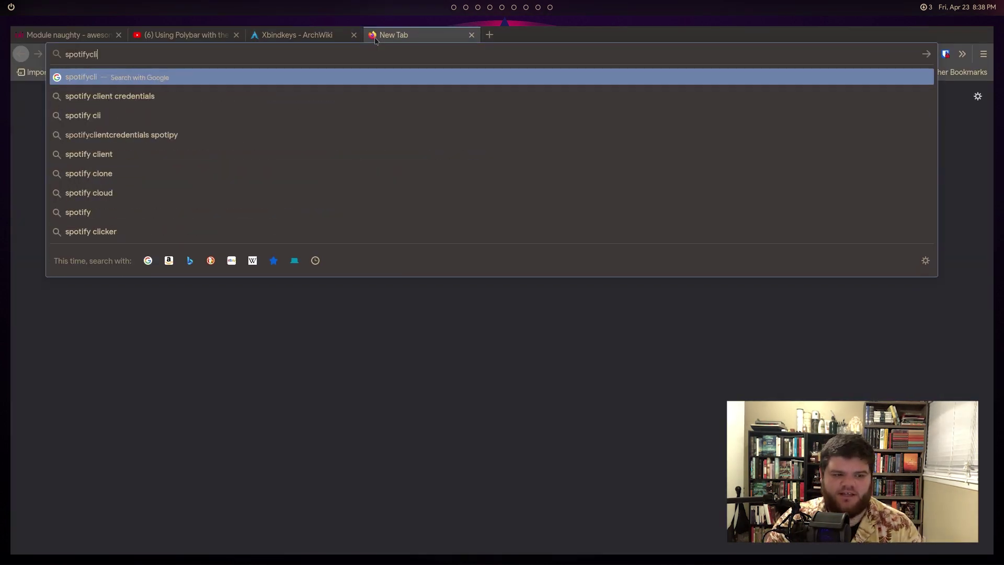
pyautogui.press('Return')
pyautogui.click(281, 196)
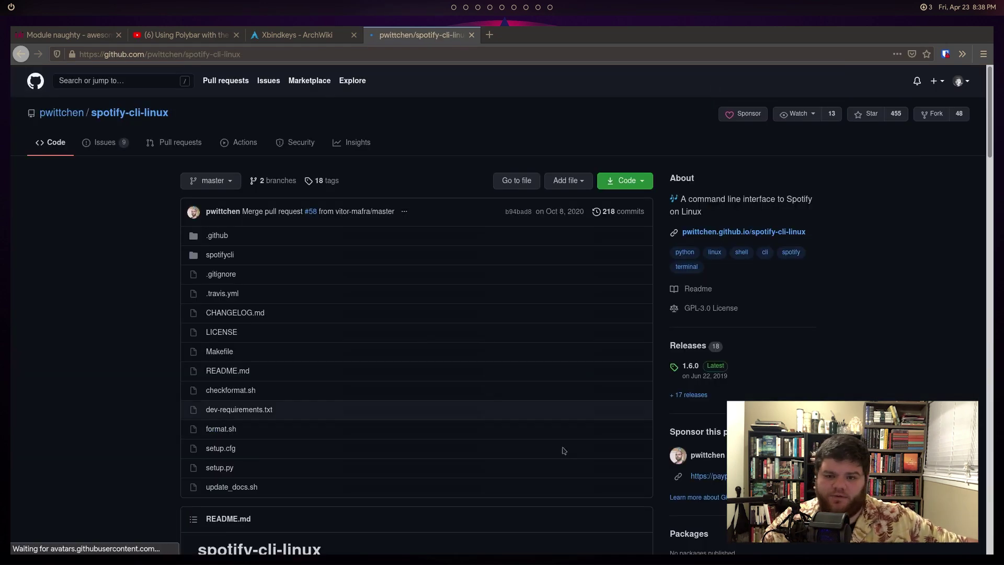
# Read the installation and usage sections of the spotify-cli-linux README and copy its pip install command
pyautogui.scroll(-5, 307, 303)
pyautogui.scroll(-5, 309, 306)
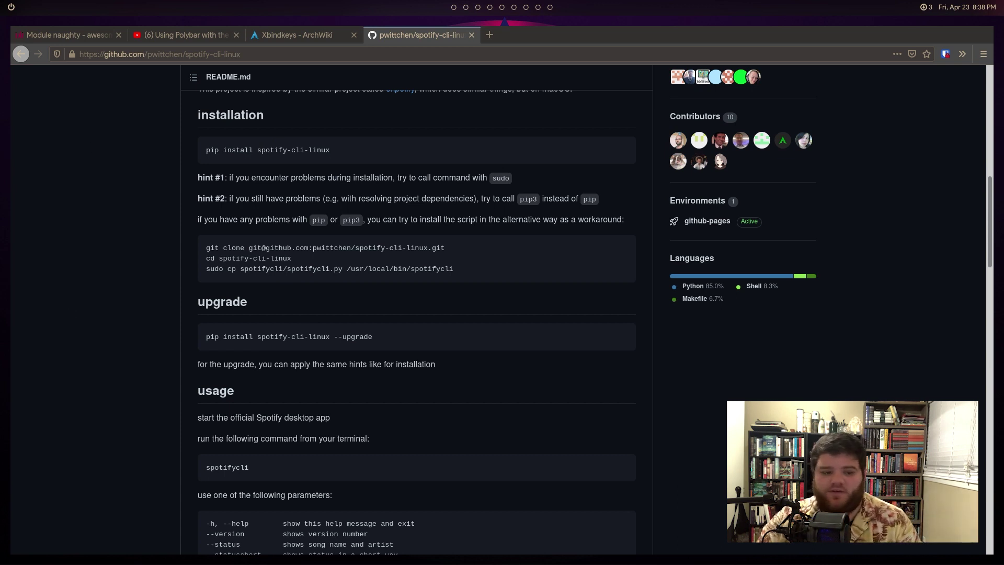
pyautogui.scroll(-6, 273, 150)
pyautogui.scroll(7, 244, 244)
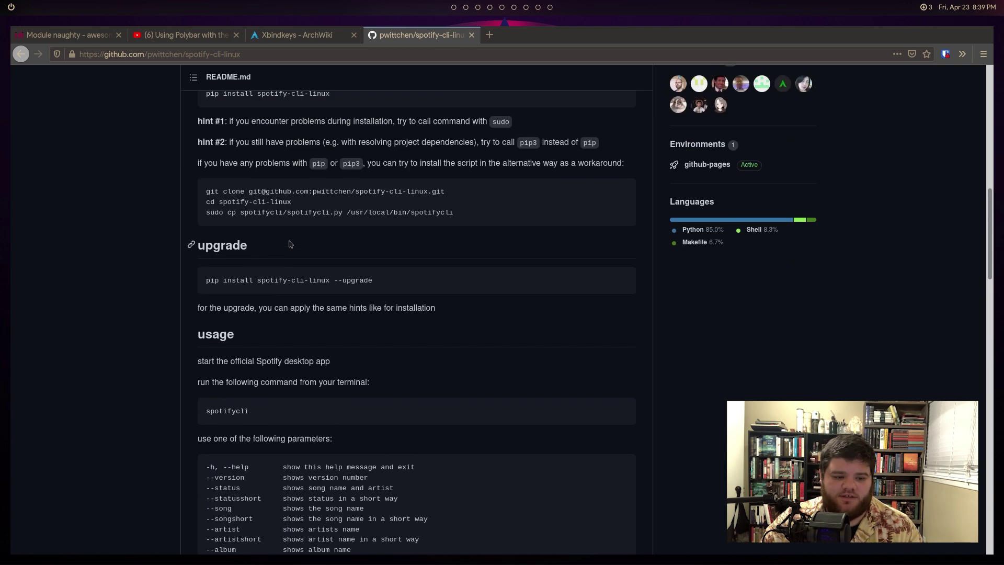
pyautogui.doubleClick(247, 181)
pyautogui.rightClick(247, 180)
pyautogui.click(244, 181)
pyautogui.tripleClick(244, 181)
pyautogui.rightClick(244, 181)
pyautogui.click(301, 192)
pyautogui.click(407, 166)
# Switch to the terminal and search the package repositories with "pac -Ss python-pip"
pyautogui.press('super+j')
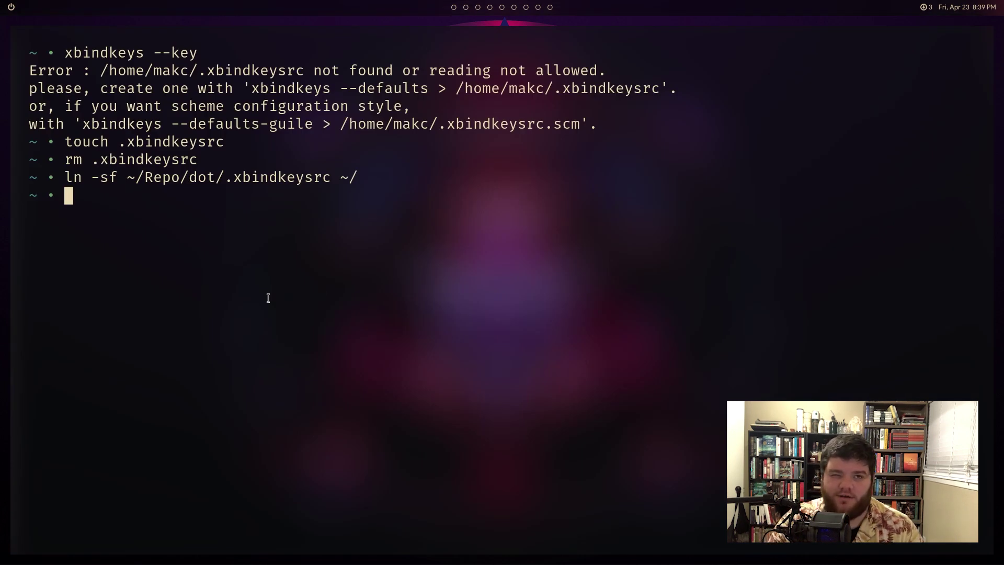
pyautogui.write('pac -S')
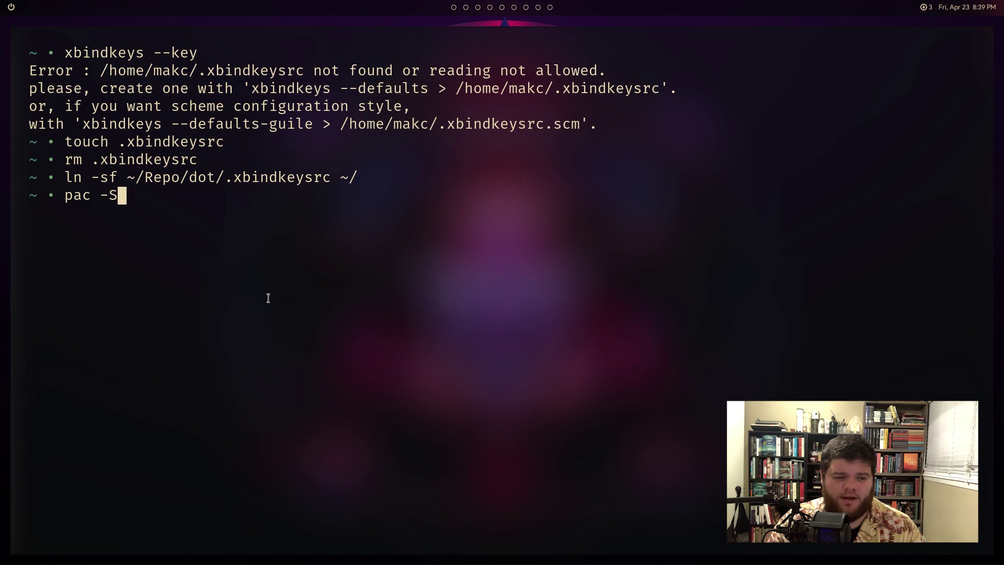
pyautogui.write(' python-')
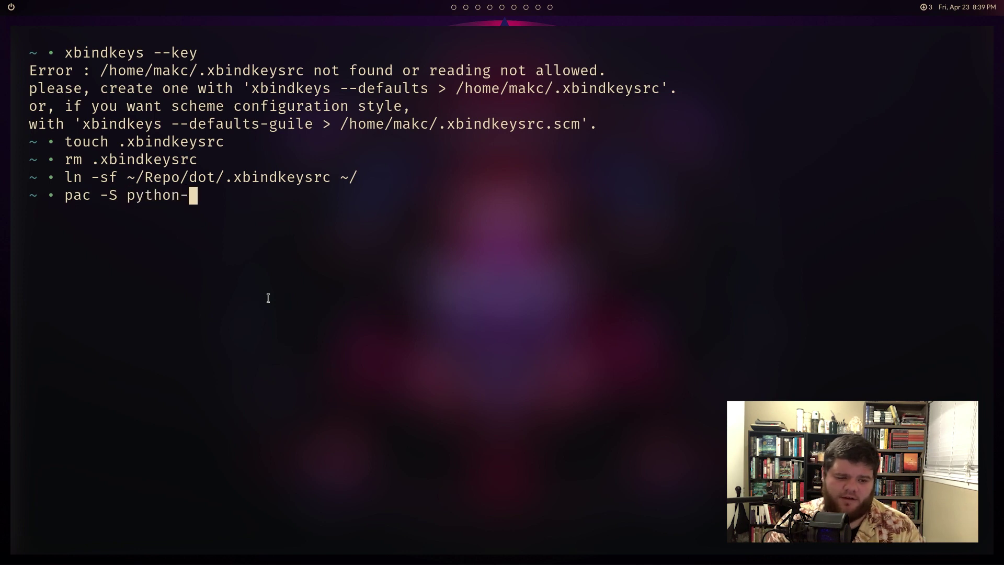
pyautogui.press('BackSpace')
pyautogui.press('BackSpace')
pyautogui.press('BackSpace')
pyautogui.press('BackSpace')
pyautogui.press('BackSpace')
pyautogui.press('BackSpace')
pyautogui.press('BackSpace')
pyautogui.write('s python-')
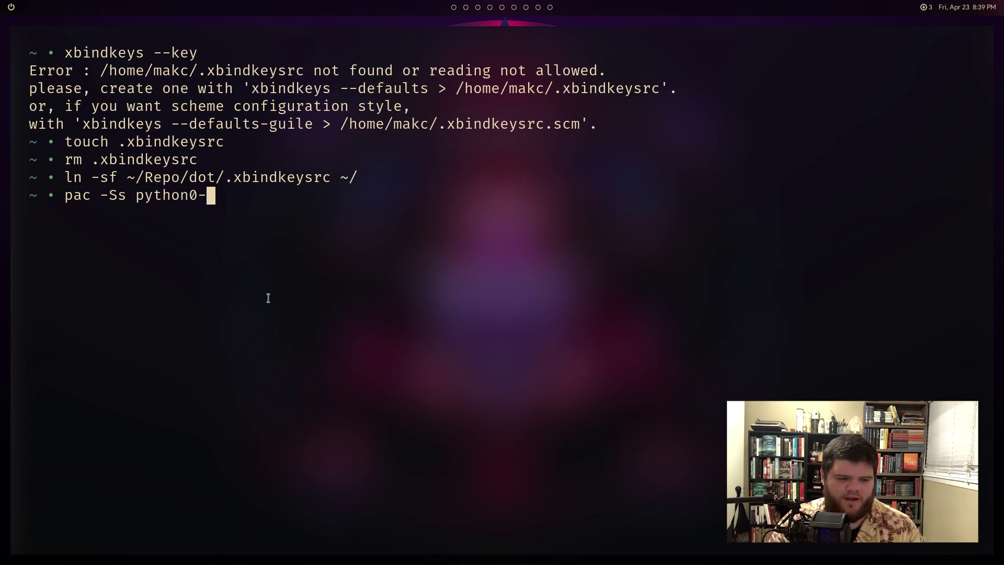
pyautogui.write('pip')
pyautogui.press('Return')
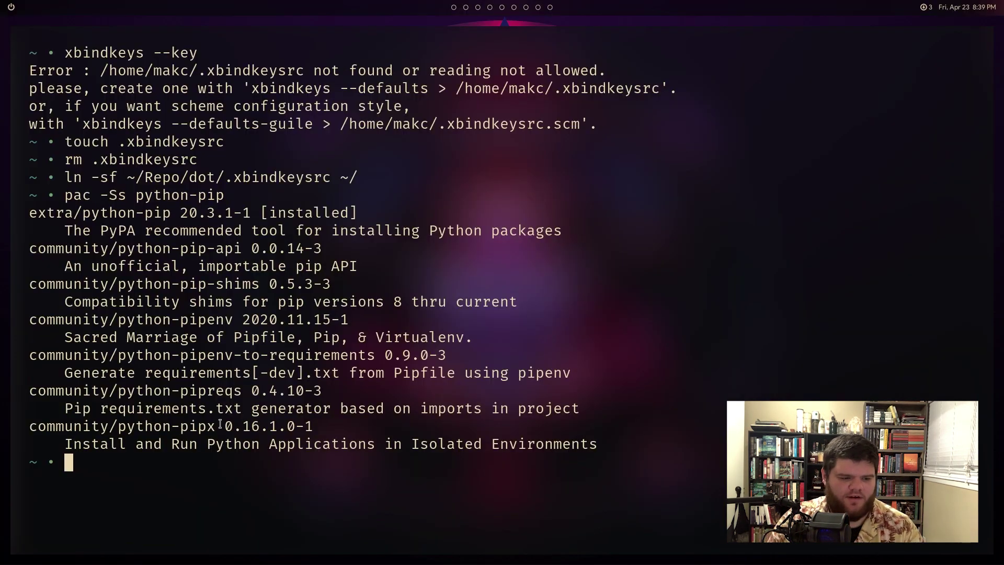
# Try to install the D-Bus package with "pac -S python-dbus" and abort before proceeding with the installation
pyautogui.write('pac ')
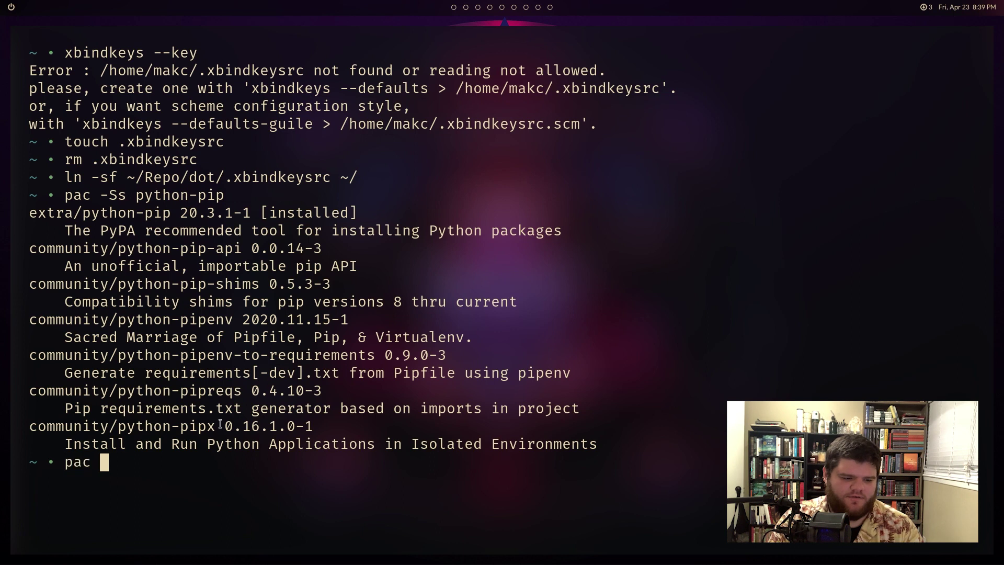
pyautogui.write('-S python-dbus')
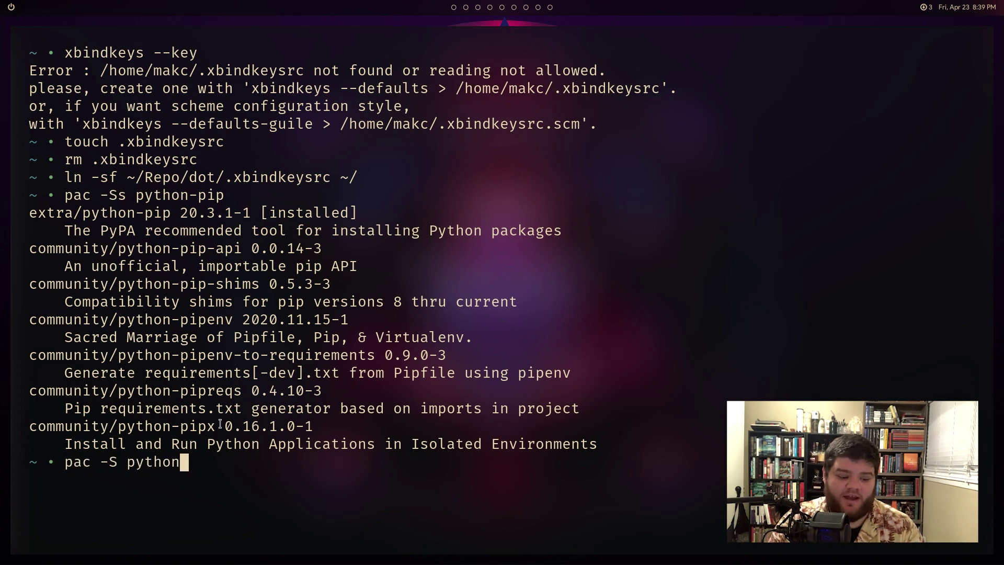
pyautogui.press('Return')
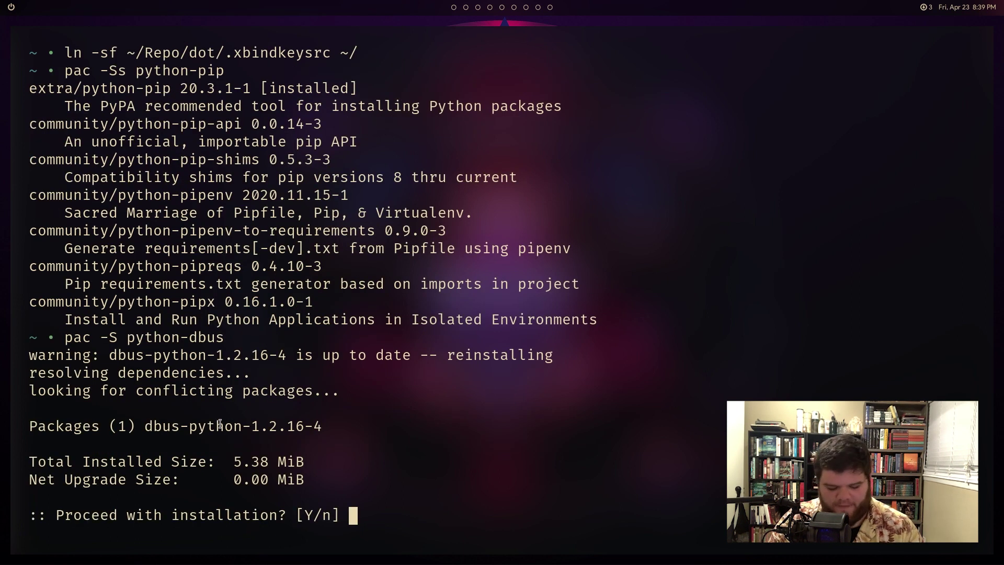
pyautogui.hotkey('ctrl', 'c')
# Return to the spotify-cli-linux README in the browser and highlight the package name in its pip install command
pyautogui.write('p')
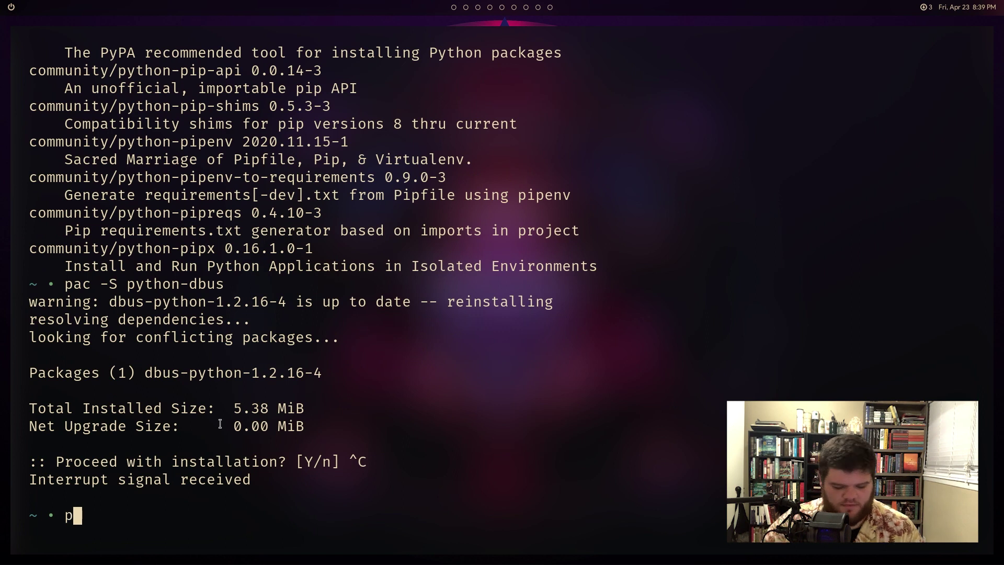
pyautogui.press('super+j')
pyautogui.press('super+j')
pyautogui.press('super+k')
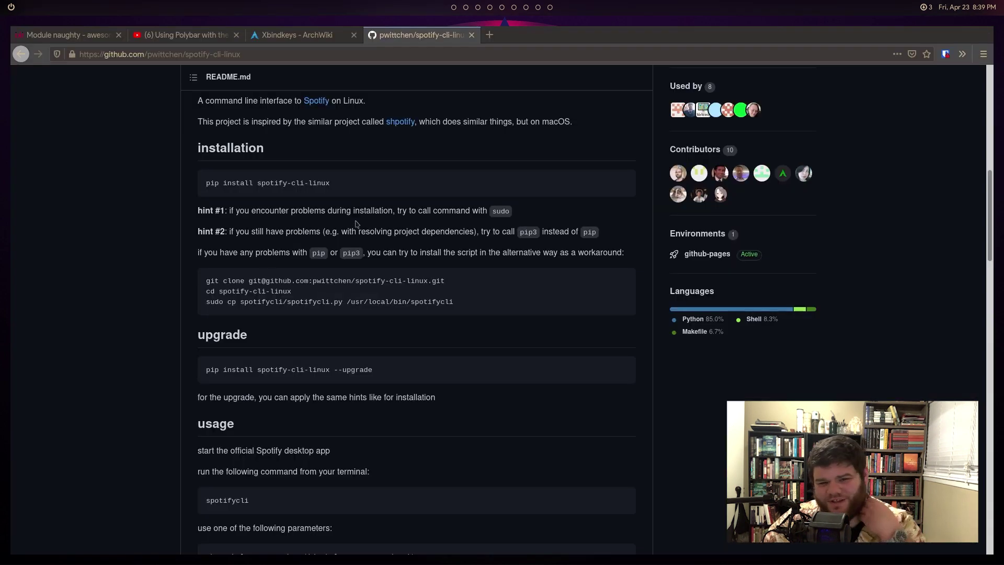
pyautogui.moveTo(209, 182); pyautogui.dragTo(336, 183)
pyautogui.click(336, 183)
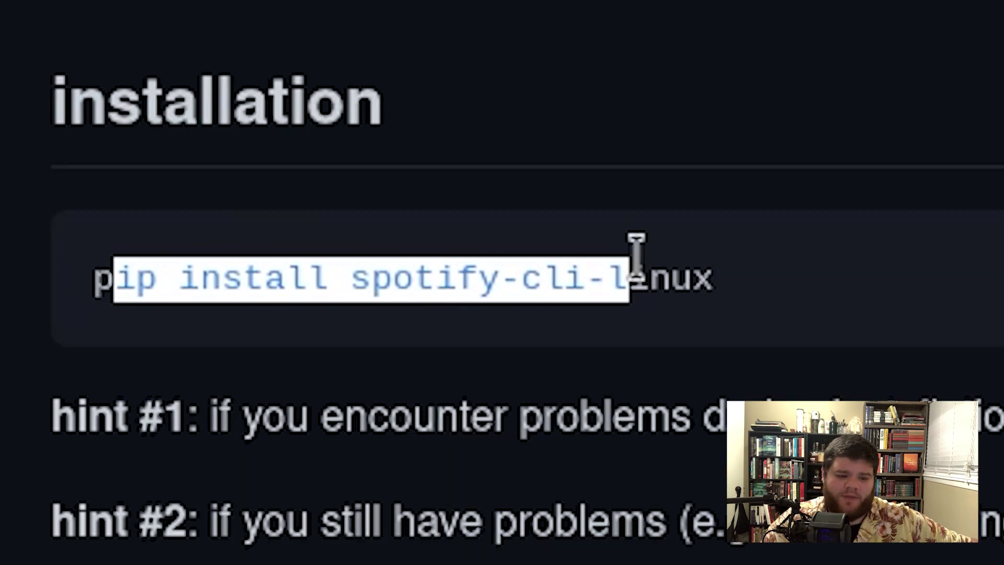
pyautogui.doubleClick(383, 272)
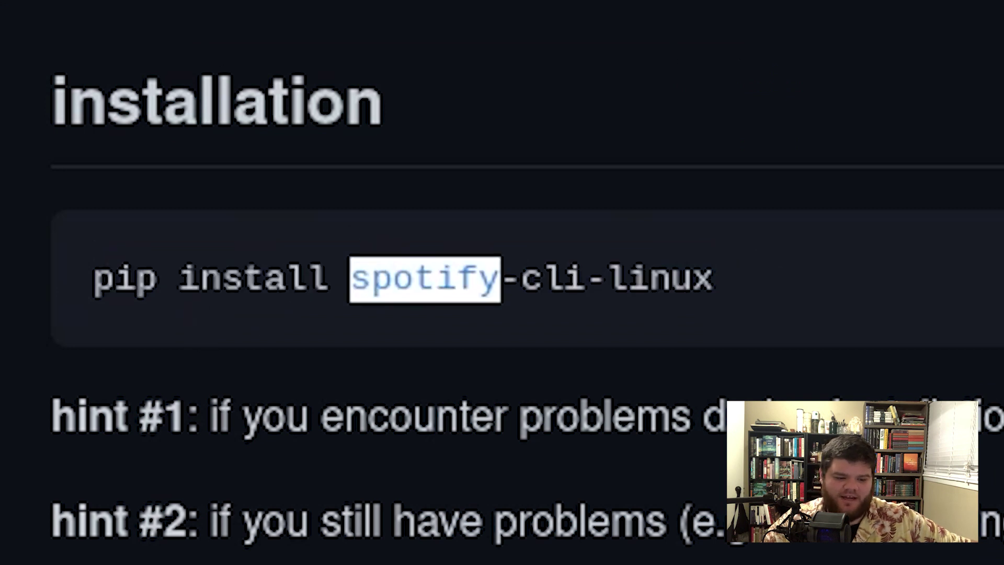
# Switch back to the terminal, run "pip install spotify-cli-linux" and clear the screen
pyautogui.hotkey('alt', 'Tab')
pyautogui.write('ip install python')
pyautogui.press('BackSpace')
pyautogui.press('BackSpace')
pyautogui.press('BackSpace')
pyautogui.press('BackSpace')
pyautogui.press('BackSpace')
pyautogui.press('BackSpace')
pyautogui.write('spotify-cli-linux')
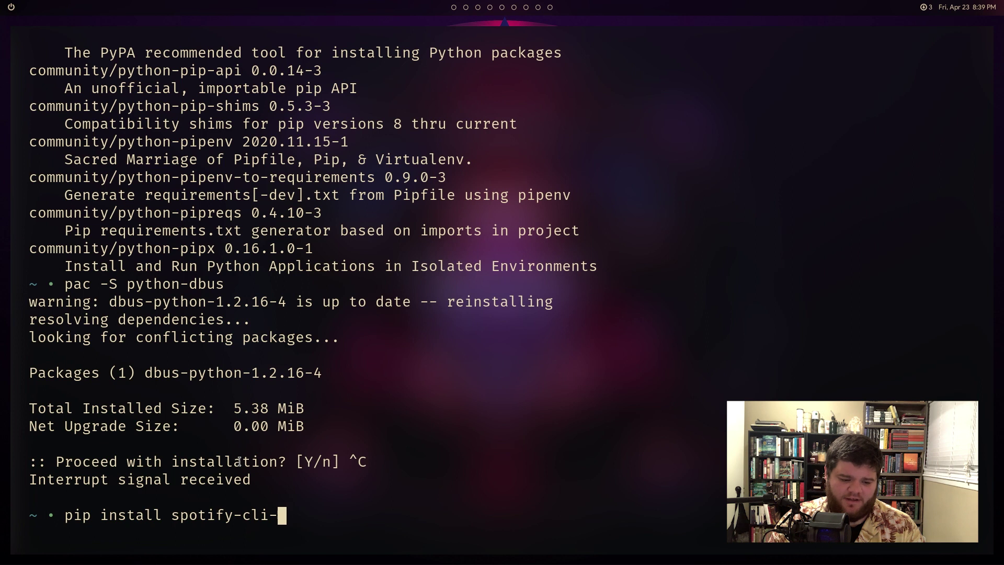
pyautogui.press('Return')
pyautogui.hotkey('ctrl', 'l')
# Start spotifycli, interrupt its shell and list the available options with "spotifycli --help"
pyautogui.write('spotifycli')
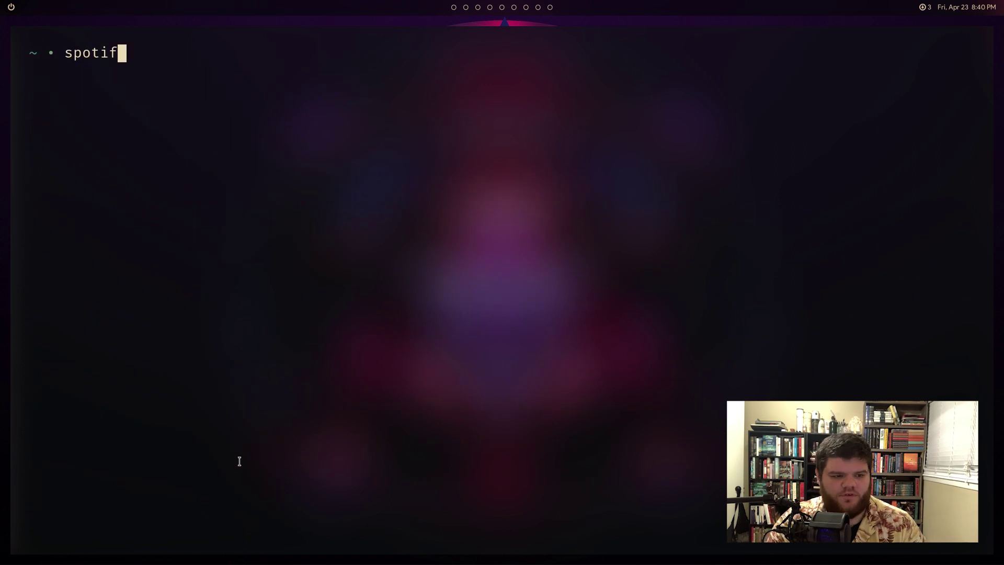
pyautogui.press('Return')
pyautogui.hotkey('ctrl', 'c')
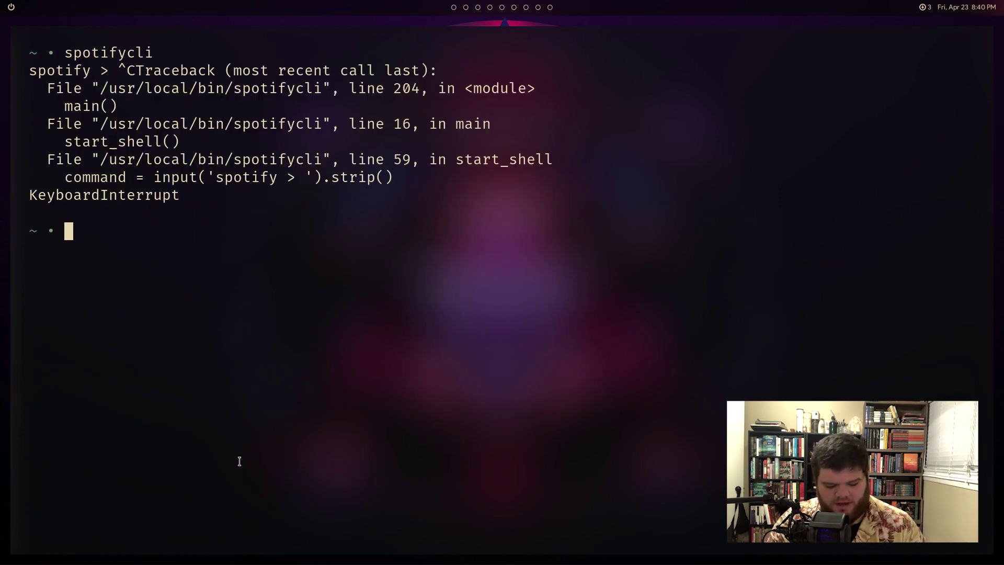
pyautogui.press('Up')
pyautogui.write('--help')
pyautogui.press('Return')
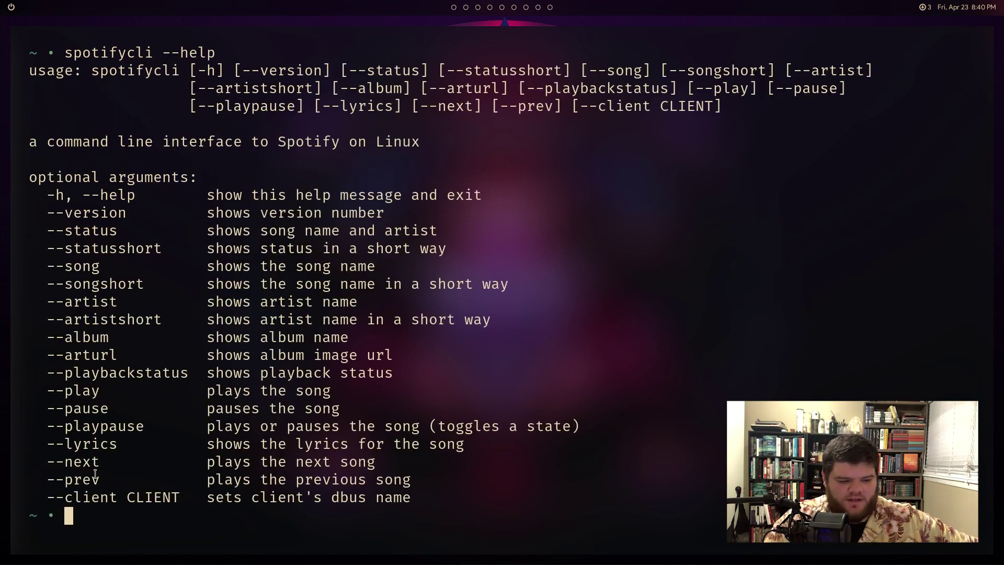
# Highlight the playpause, next and prev options in the spotifycli help output
pyautogui.moveTo(67, 392); pyautogui.dragTo(127, 443)
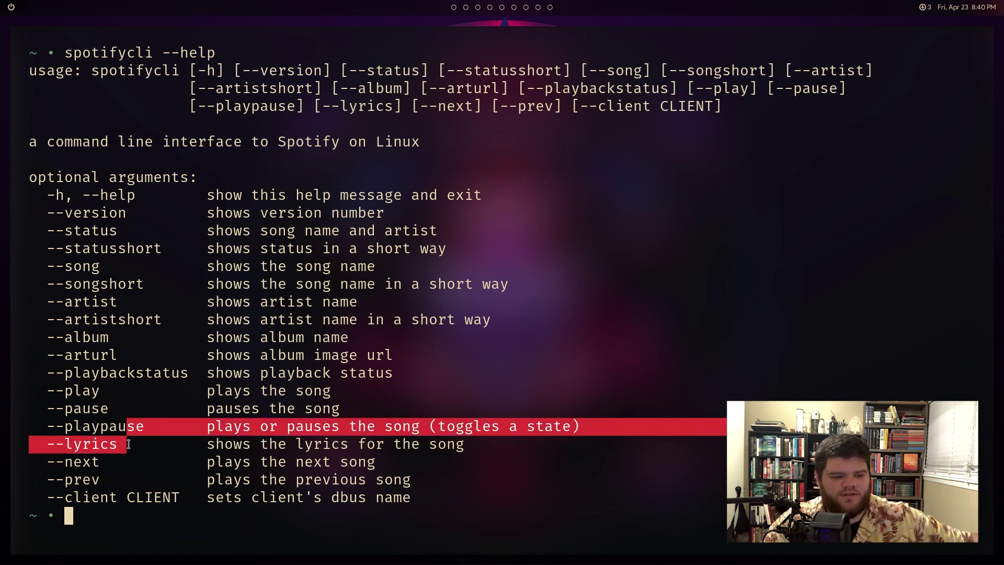
pyautogui.doubleClick(88, 477)
pyautogui.doubleClick(88, 460)
pyautogui.click(87, 470)
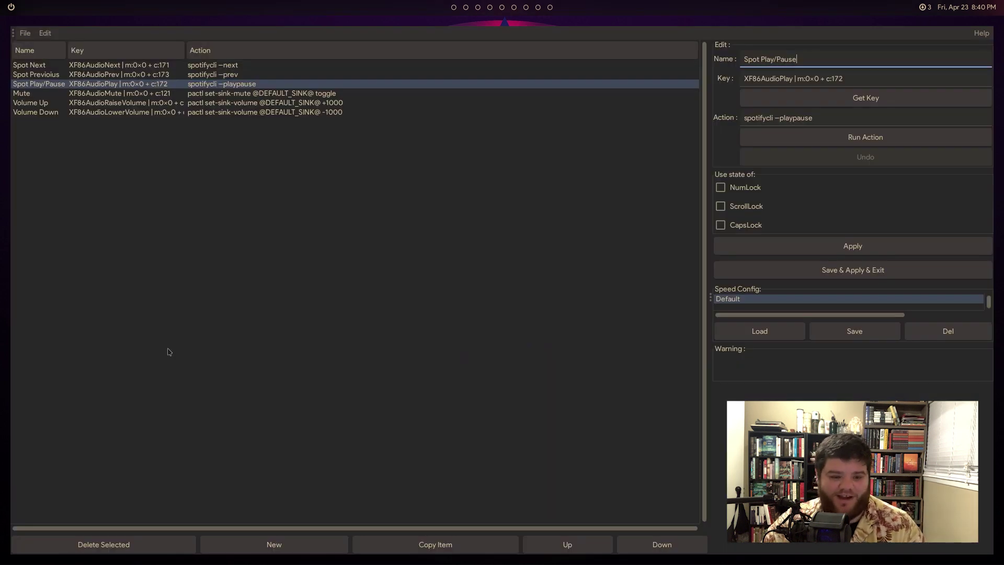
# Review the mute, volume up and volume down bindings in the xbindkeys configuration, and save, apply and exit
pyautogui.click(277, 112)
pyautogui.click(280, 103)
pyautogui.click(281, 94)
pyautogui.click(283, 103)
pyautogui.click(285, 112)
pyautogui.click(286, 93)
pyautogui.click(288, 103)
pyautogui.click(288, 112)
pyautogui.click(290, 93)
pyautogui.click(854, 273)
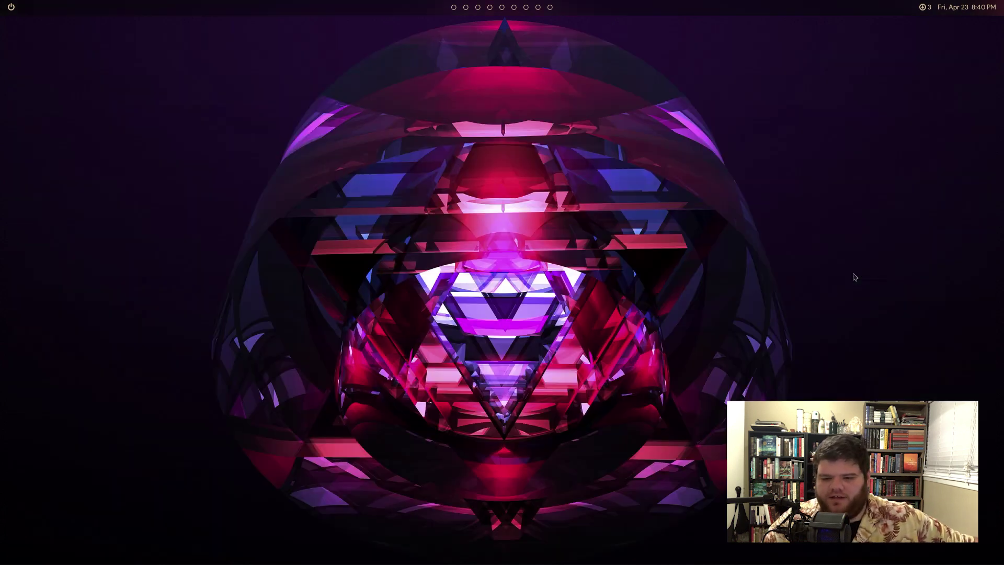
# Return to the terminal, test the next-track and previous-track bindings in Spotify, and start the daemon with "xbindkeys"
pyautogui.press('super+1')
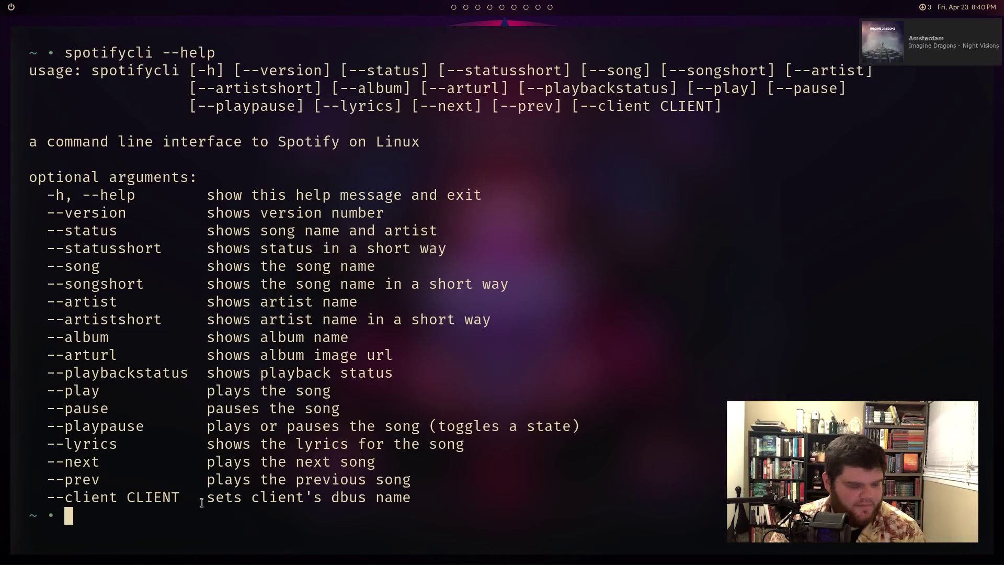
pyautogui.press('XF86AudioNext')
pyautogui.press('XF86AudioPrev')
pyautogui.press('XF86AudioPrev')
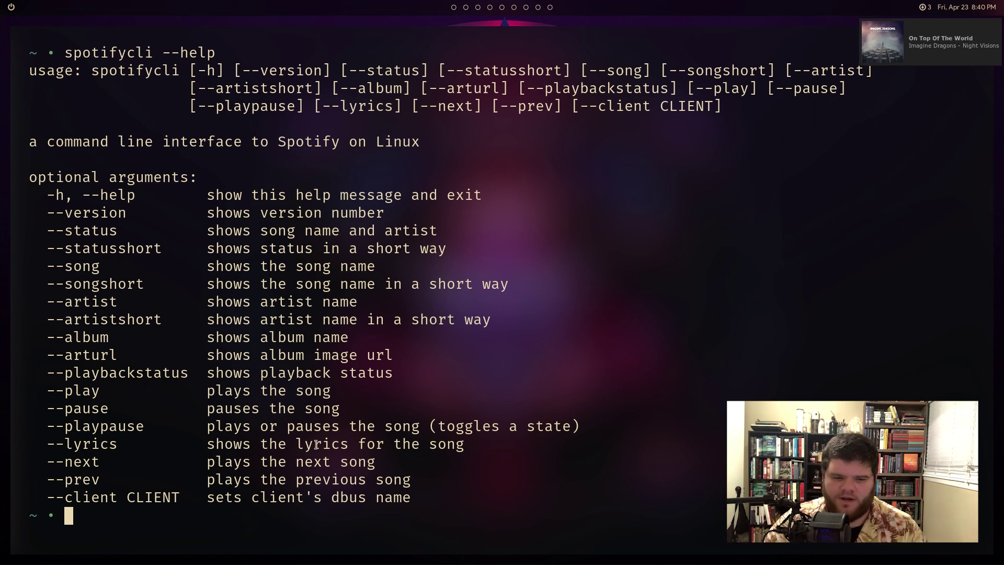
pyautogui.write('xbindkeys')
pyautogui.press('Return')
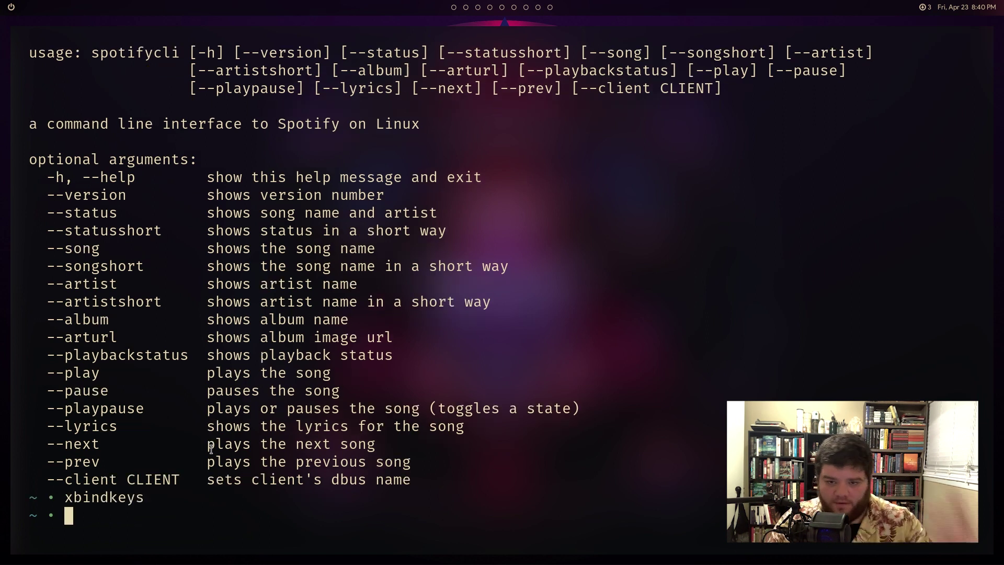
# Preview the .xinitrc file in the home directory with the terminal file manager and quit it
pyautogui.write('v .x')
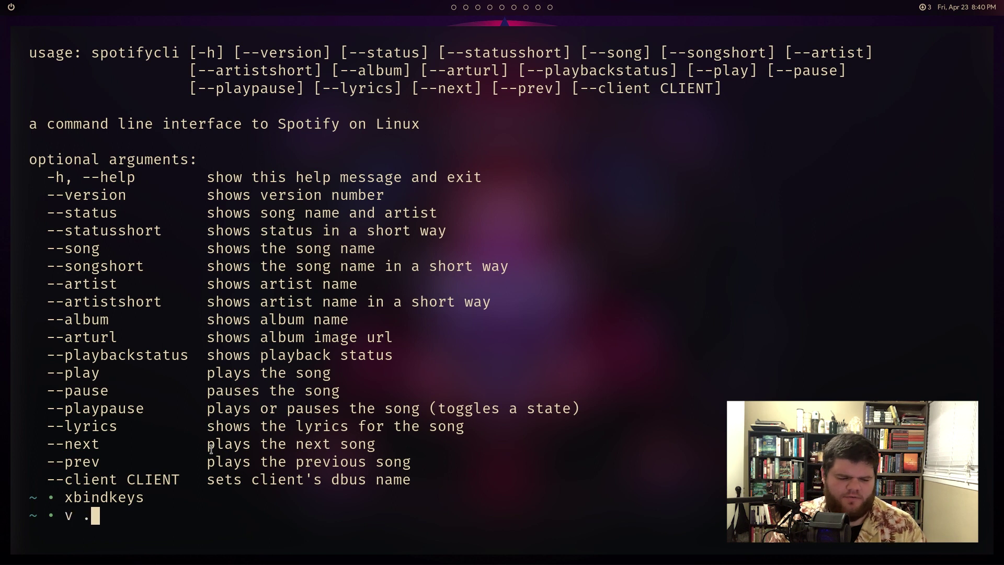
pyautogui.press('Tab')
pyautogui.press('BackSpace')
pyautogui.press('BackSpace')
pyautogui.press('BackSpace')
pyautogui.press('BackSpace')
pyautogui.press('BackSpace')
pyautogui.press('BackSpace')
pyautogui.press('BackSpace')
pyautogui.press('BackSpace')
pyautogui.press('BackSpace')
pyautogui.press('BackSpace')
pyautogui.press('BackSpace')
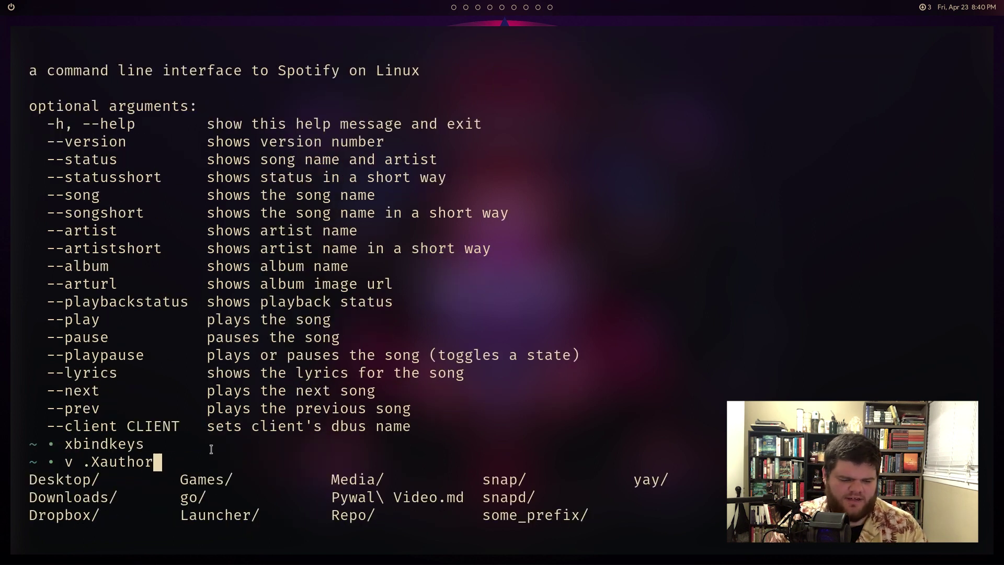
pyautogui.write('ini')
pyautogui.press('Tab')
pyautogui.press('Return')
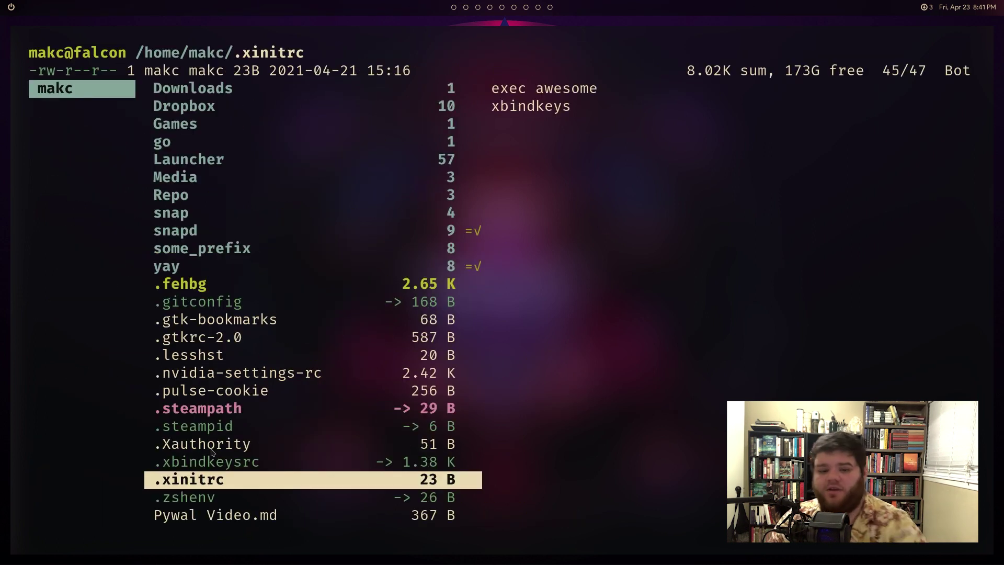
pyautogui.write(':q')
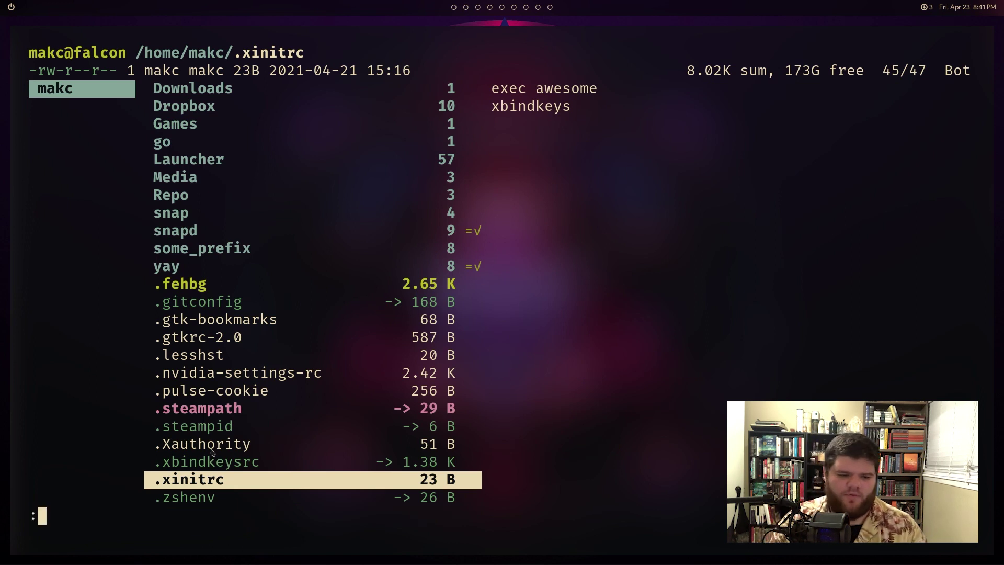
pyautogui.press('Return')
# Open .config/awesome/rc.lua in the editor and go to the Autostart section at the end of the file
pyautogui.write('v .config/awesome/rc.lua')
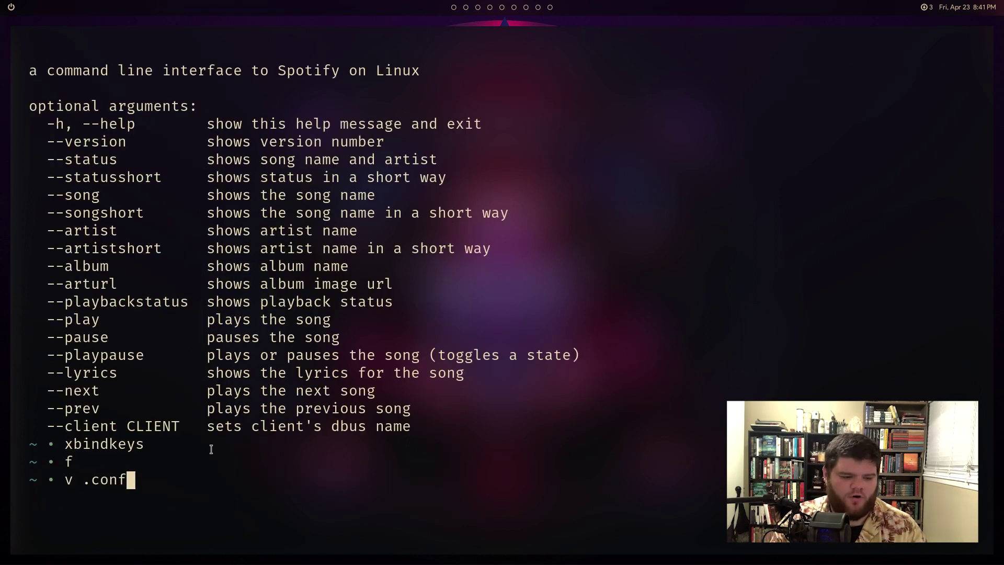
pyautogui.press('Return')
pyautogui.press('G')
pyautogui.press('k')
pyautogui.press('k')
pyautogui.press('k')
pyautogui.press('k')
pyautogui.press('k')
pyautogui.press('k')
pyautogui.press('k')
pyautogui.press('k')
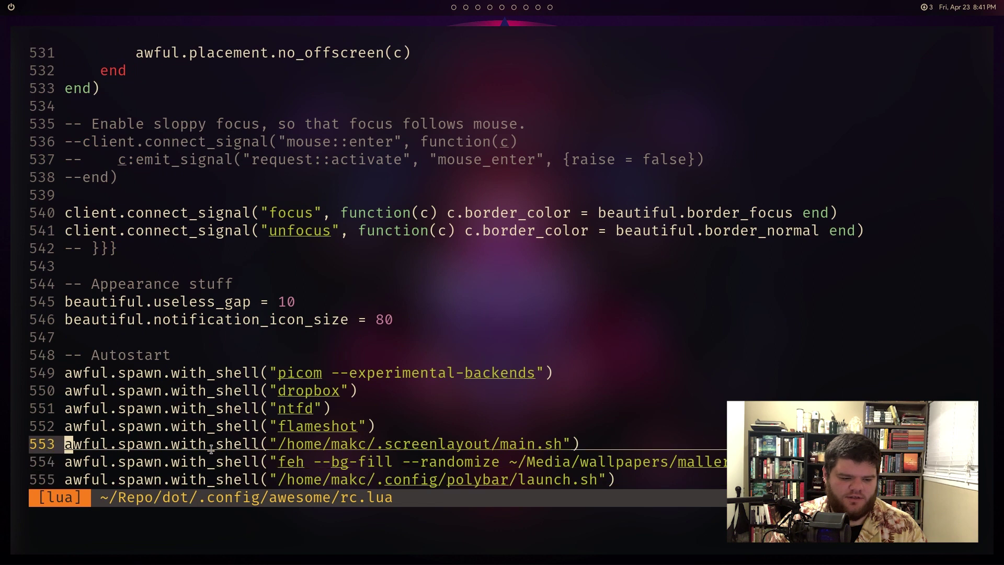
# Duplicate the ntfd autostart line and change the copy's spawned command to "xbindkeys"
pyautogui.press('j')
pyautogui.press('j')
pyautogui.press('j')
pyautogui.press('j')
pyautogui.press('y')
pyautogui.press('y')
pyautogui.press('p')
pyautogui.press('w')
pyautogui.press('w')
pyautogui.press('w')
pyautogui.press('w')
pyautogui.press('w')
pyautogui.press('w')
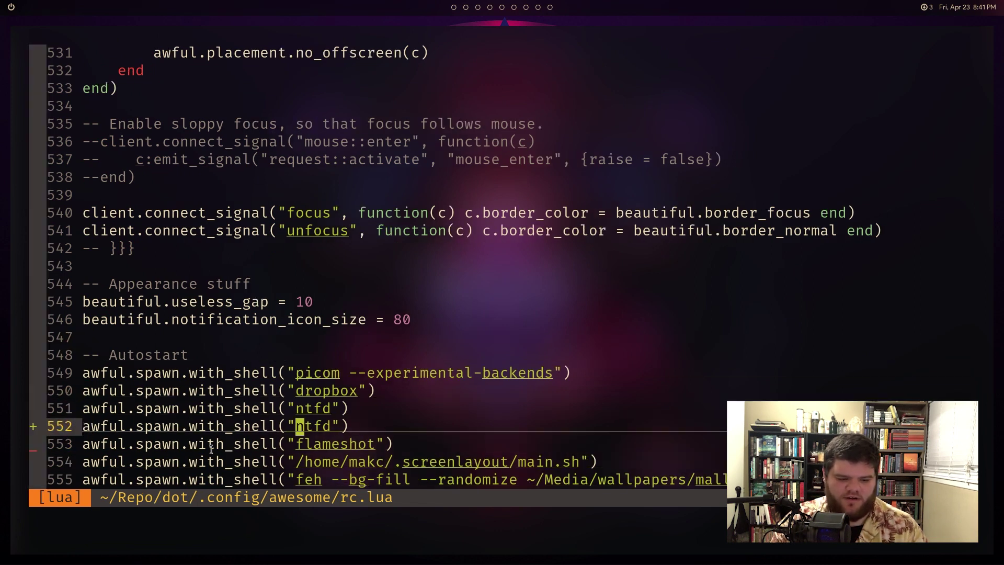
pyautogui.press('c')
pyautogui.press('i')
pyautogui.press('w')
pyautogui.write('xbindkey')
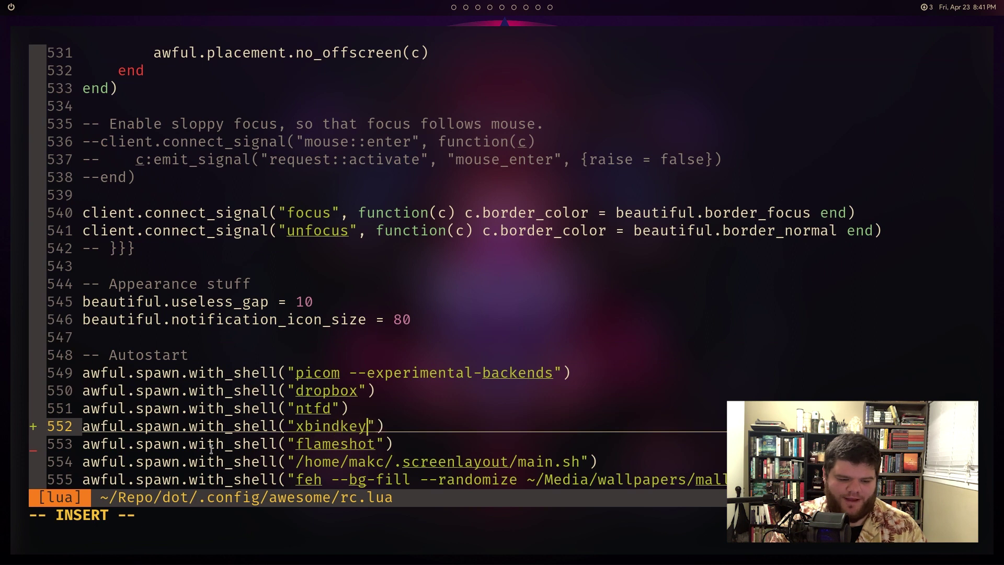
pyautogui.write('s')
pyautogui.press('Escape')
# Look over the surrounding autostart entries, save rc.lua and quit the editor
pyautogui.press('k')
pyautogui.press('k')
pyautogui.press('k')
pyautogui.press('j')
pyautogui.press('j')
pyautogui.press('j')
pyautogui.press('j')
pyautogui.press('j')
pyautogui.press('j')
pyautogui.press('j')
pyautogui.press('k')
pyautogui.press('k')
pyautogui.press('j')
pyautogui.press('k')
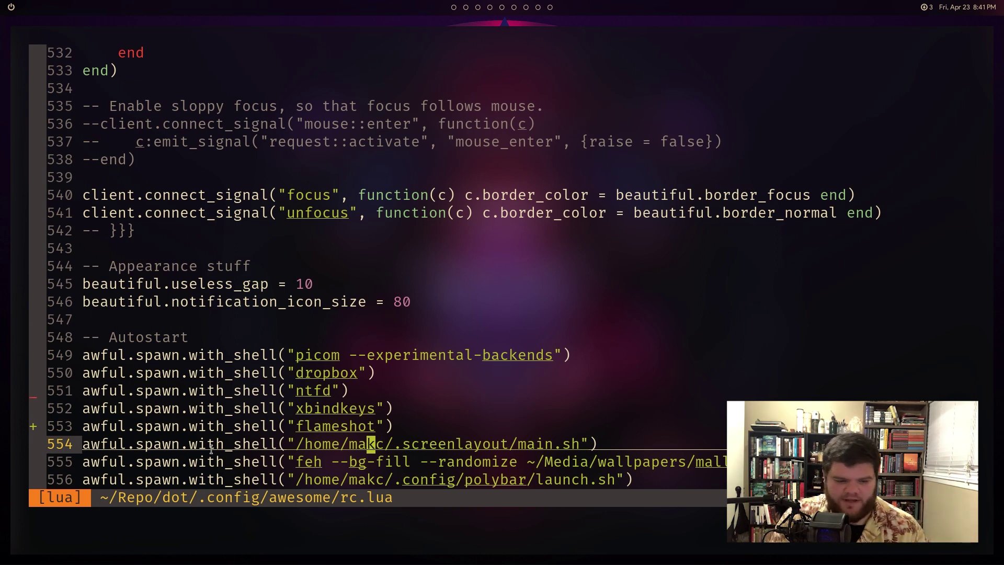
pyautogui.press('k')
pyautogui.press('k')
pyautogui.press('k')
pyautogui.press('k')
pyautogui.write('j:w')
pyautogui.press('Return')
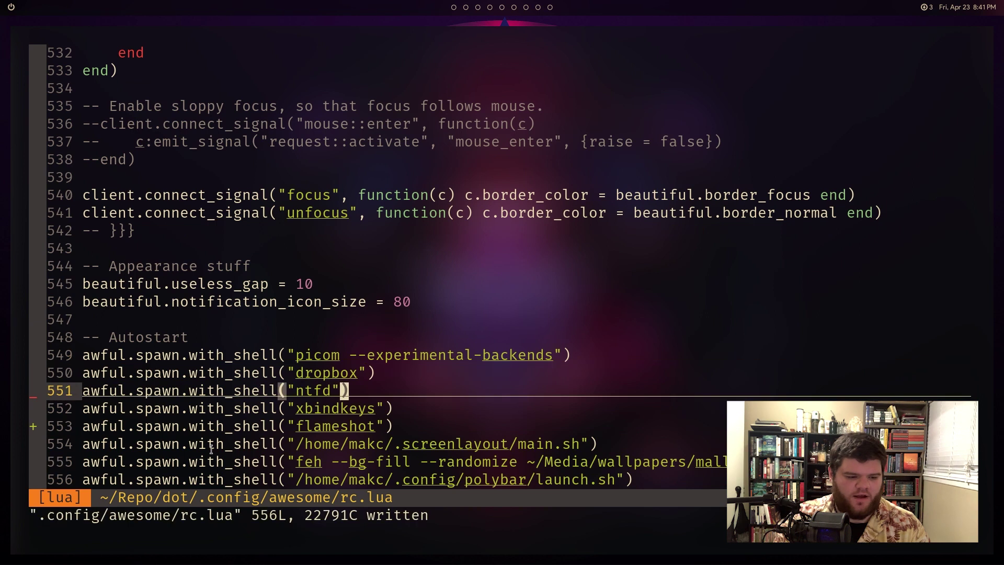
pyautogui.write(':q')
pyautogui.press('Return')
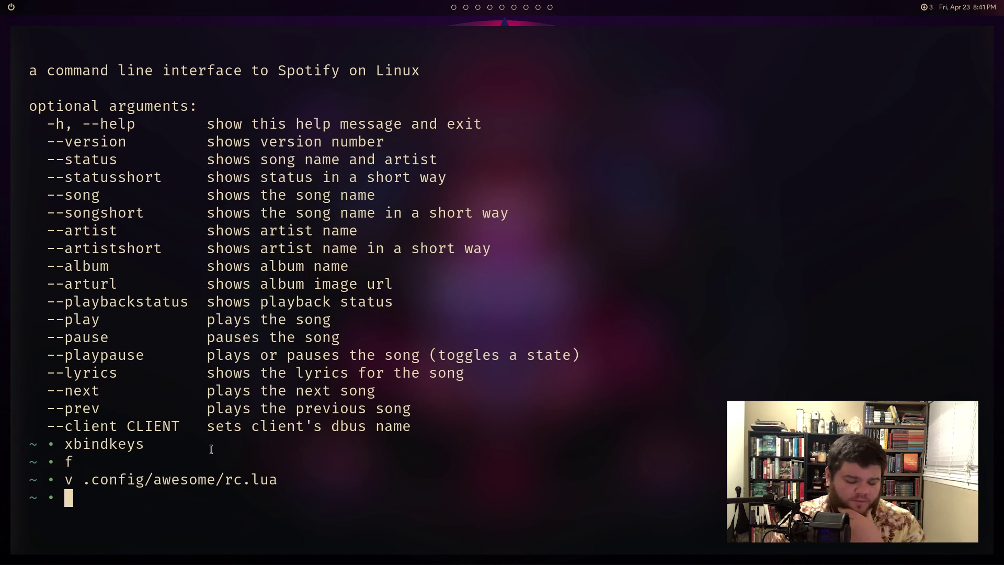
pyautogui.write('papac')
pyautogui.press('BackSpace')
pyautogui.press('BackSpace')
pyautogui.press('BackSpace')
pyautogui.press('BackSpace')
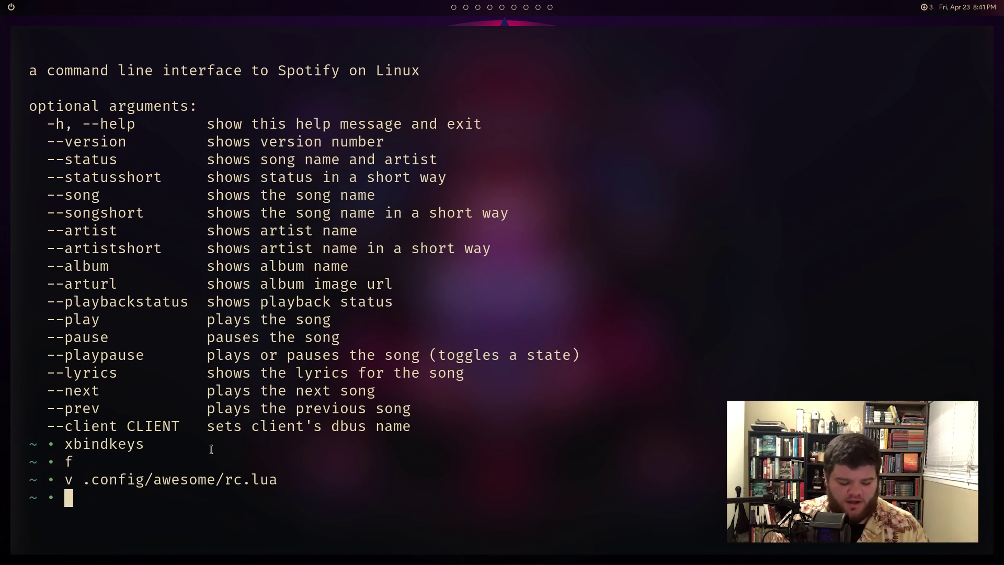
# Switch to the browser, search the web for "johnaburg picom" and open the jonaburg/picom repository on GitHub
pyautogui.press('super+j')
pyautogui.scroll(10, 403, 282)
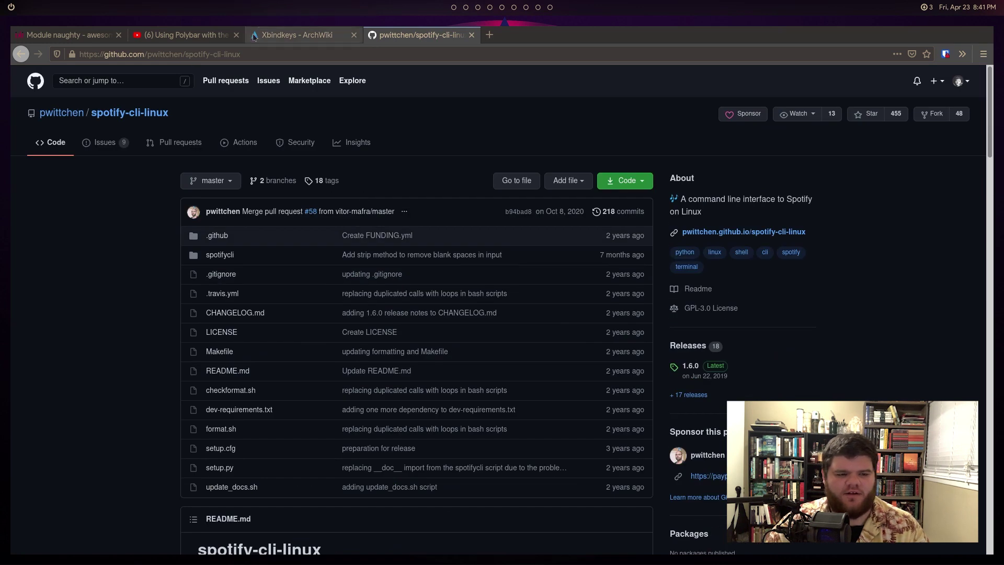
pyautogui.click(243, 52)
pyautogui.write('johnabur')
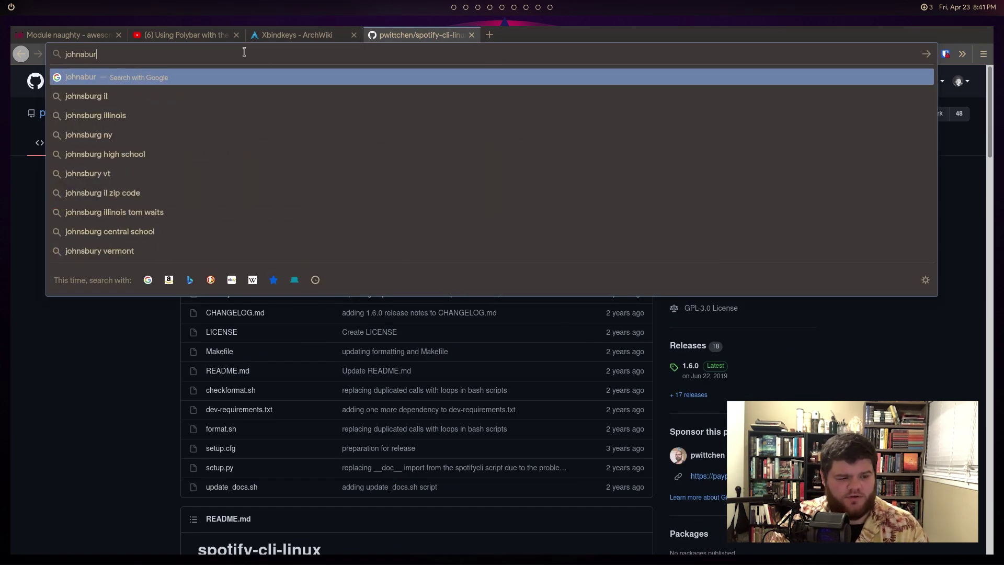
pyautogui.write('g picom')
pyautogui.press('Return')
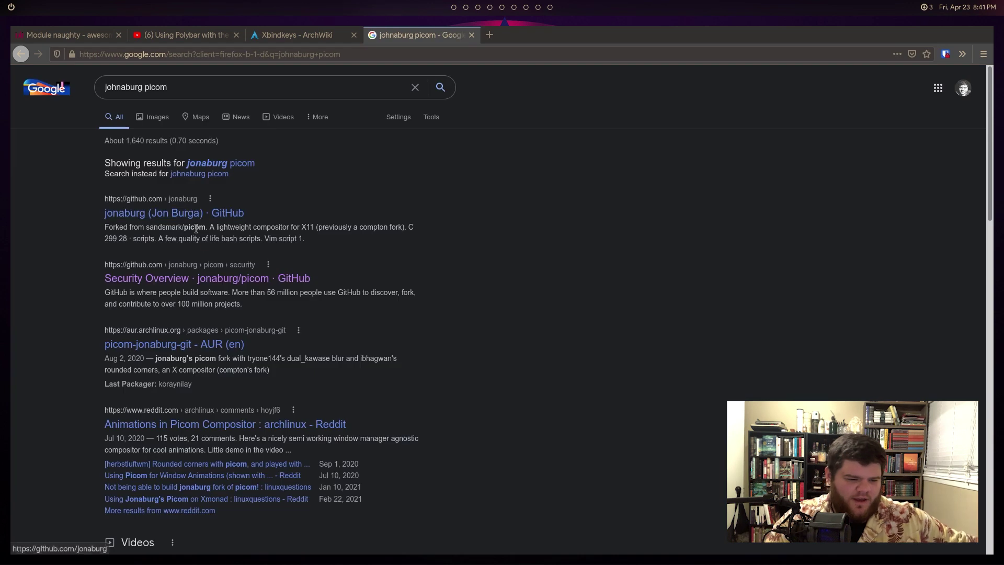
pyautogui.click(204, 215)
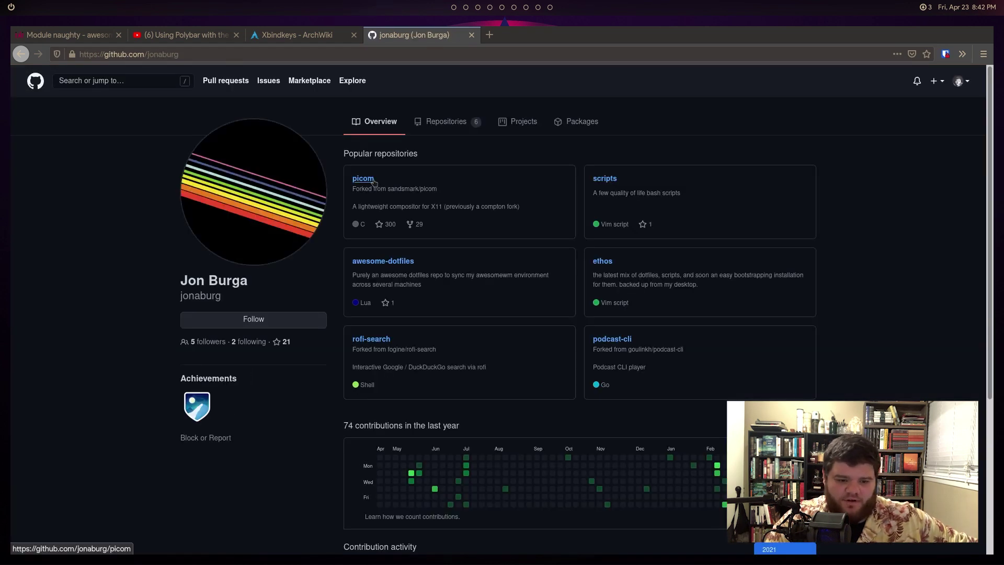
pyautogui.click(365, 179)
# Examine the picom fork's GitHub page, including its file list, README animation demo and installation instructions
pyautogui.scroll(-10, 138, 381)
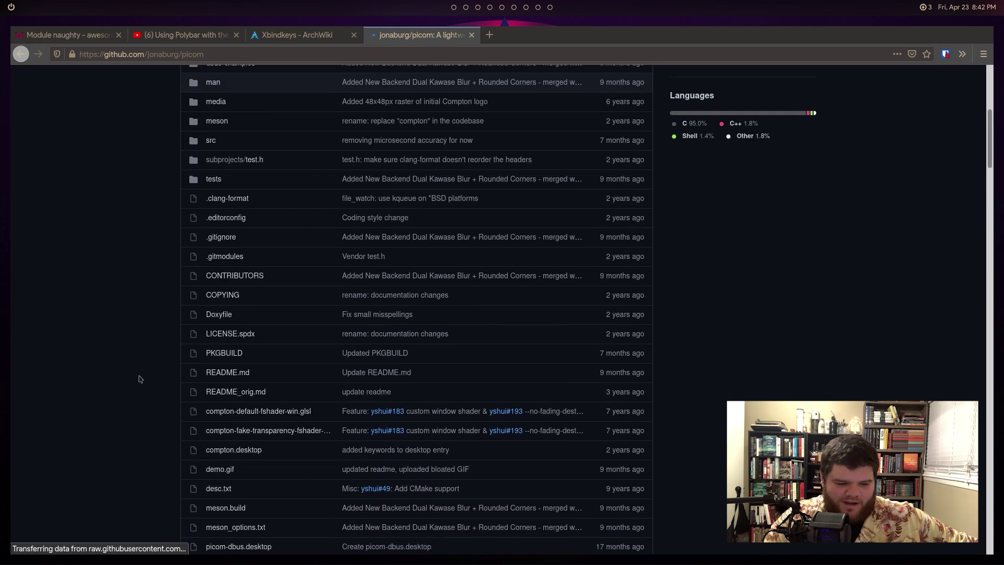
pyautogui.scroll(-7, 141, 381)
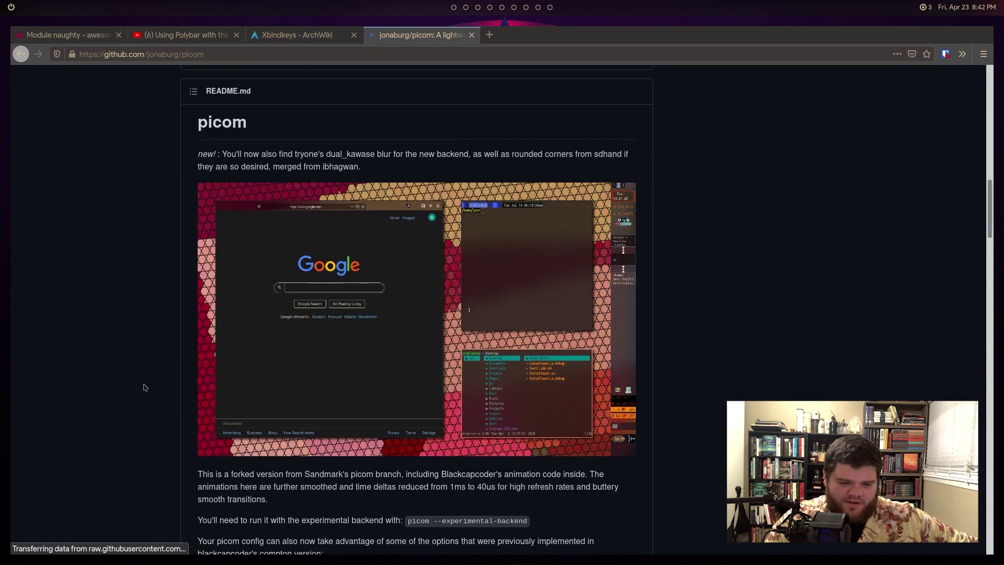
pyautogui.scroll(11, 142, 402)
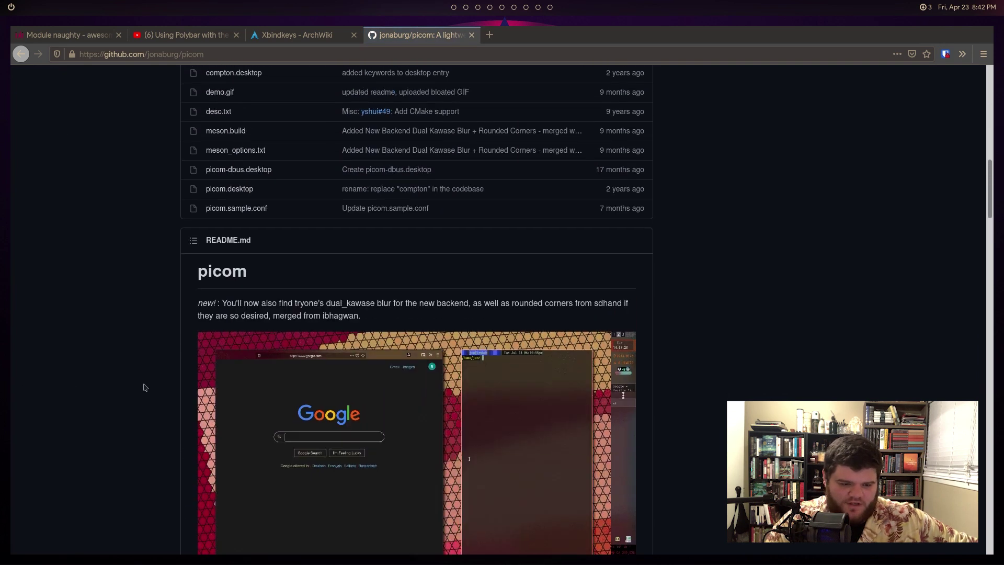
pyautogui.scroll(7, 138, 417)
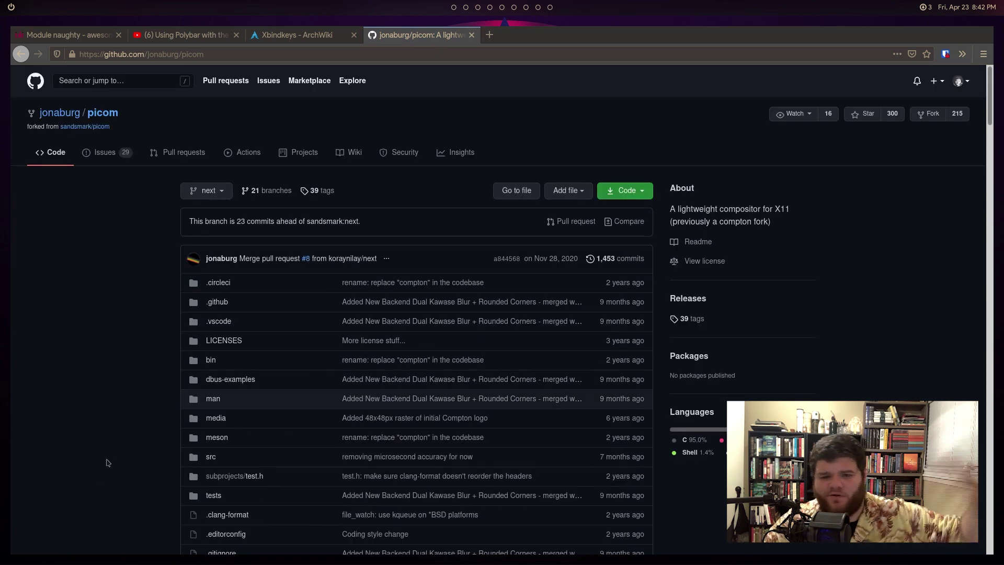
pyautogui.scroll(-10, 157, 423)
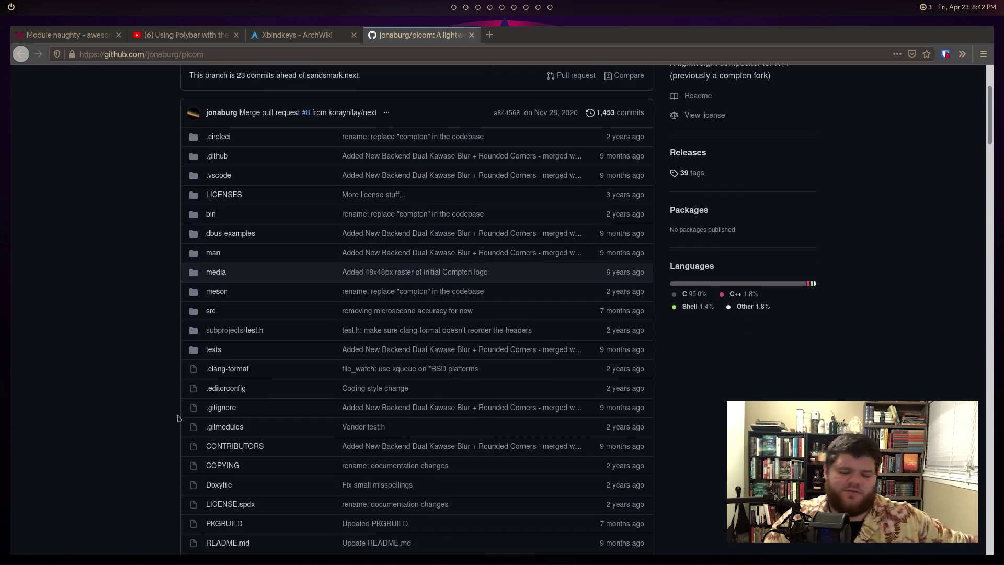
pyautogui.scroll(-10, 176, 412)
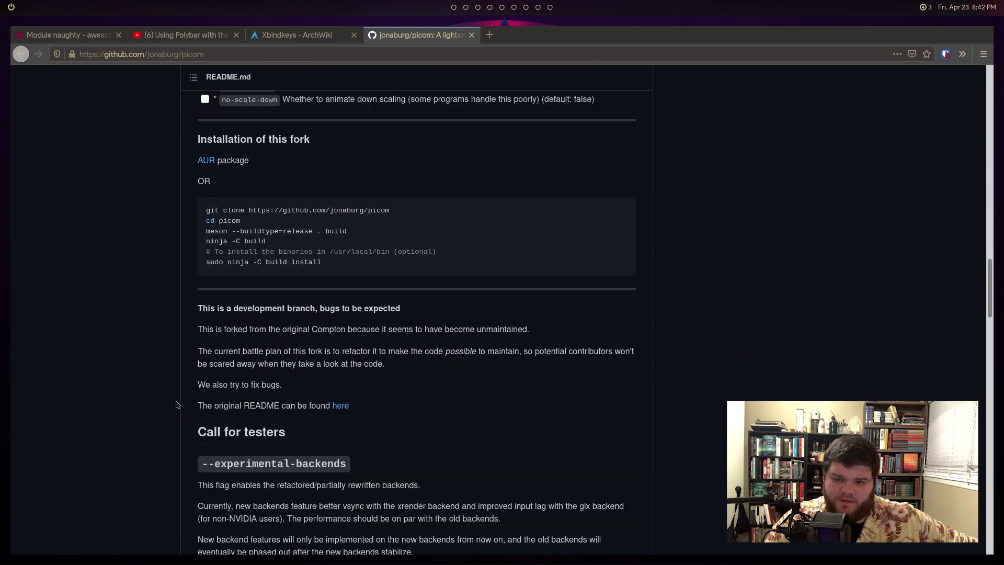
pyautogui.scroll(12, 189, 433)
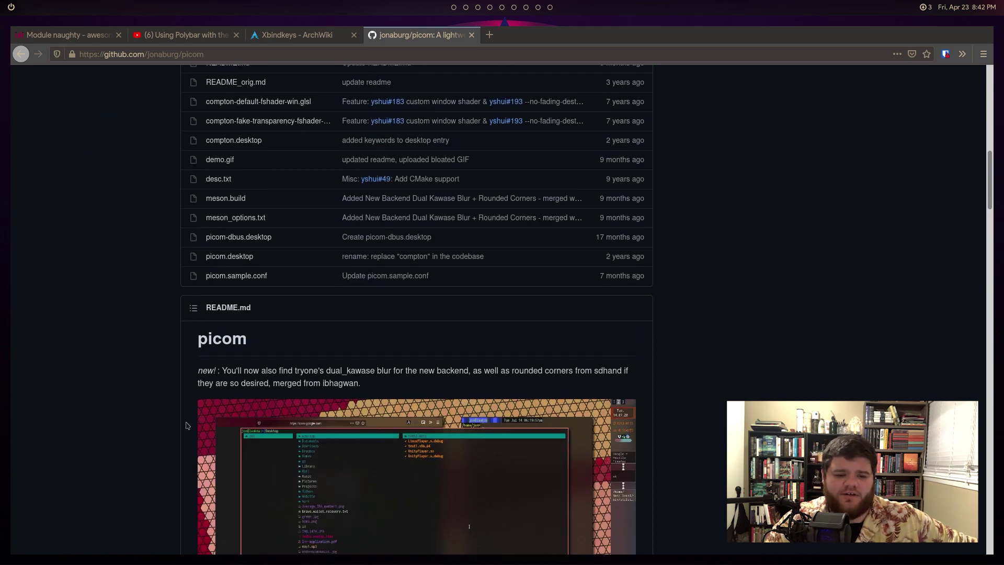
pyautogui.scroll(8, 186, 423)
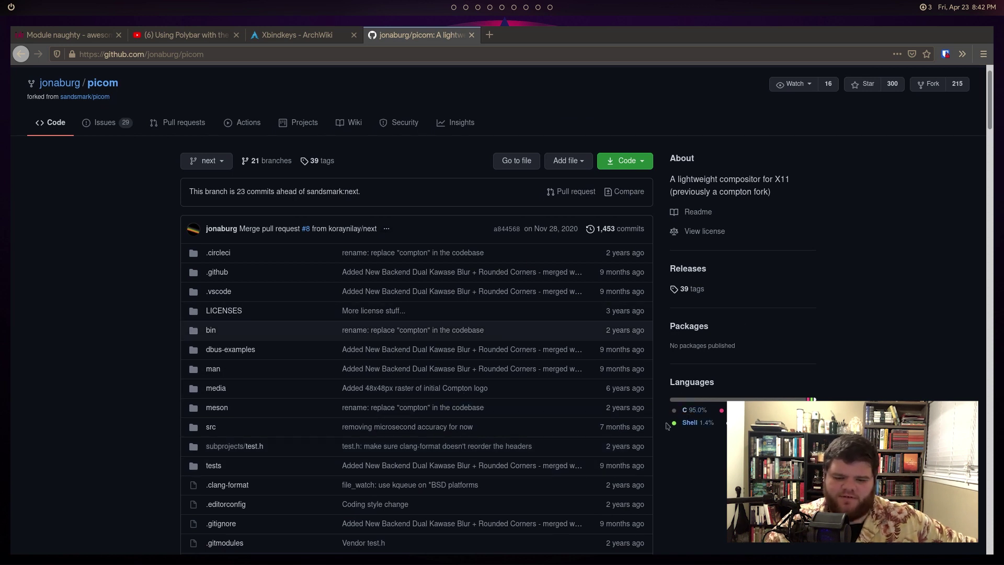
pyautogui.scroll(-15, 209, 358)
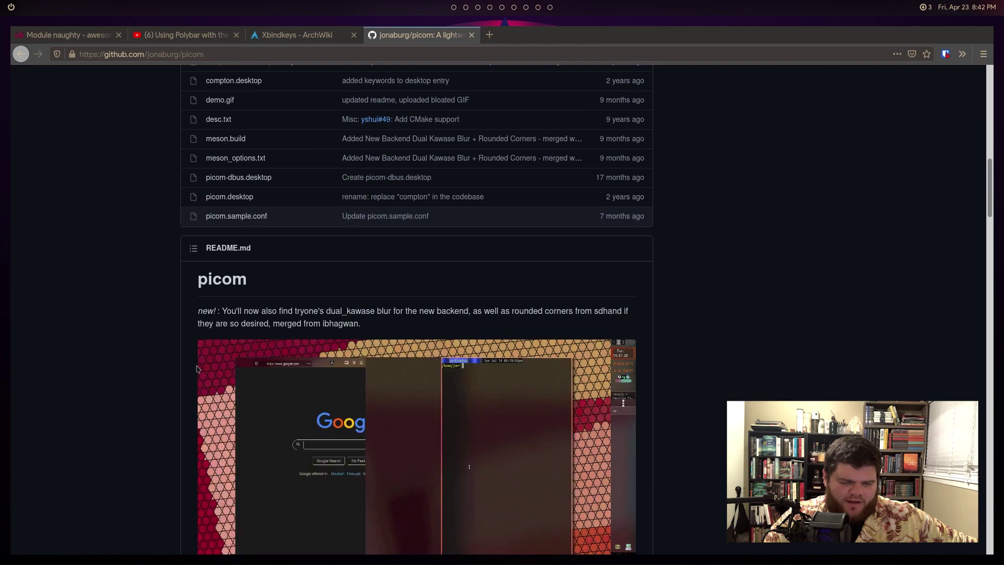
pyautogui.scroll(-3, 198, 369)
pyautogui.scroll(20, 225, 360)
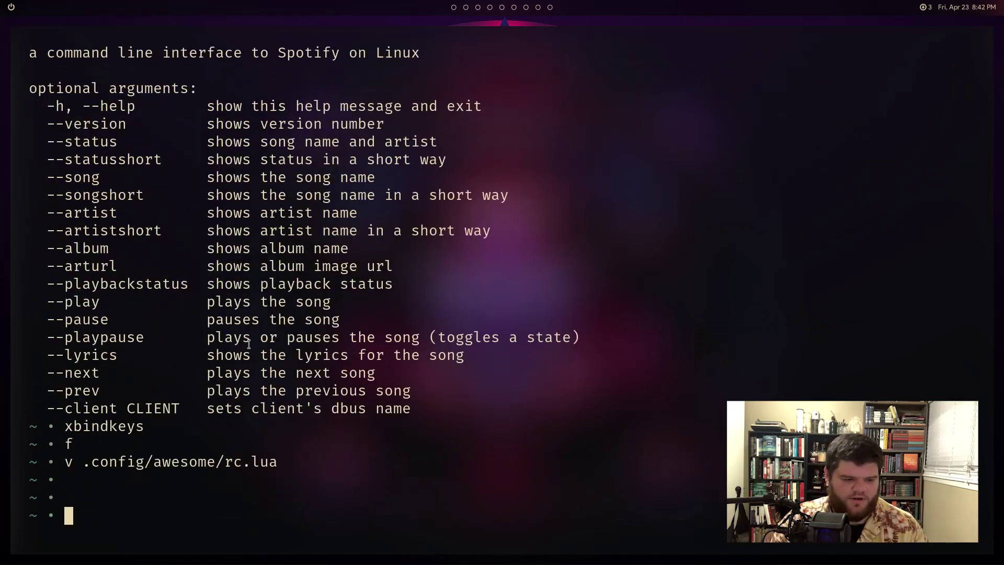
# Switch to the cleared terminal and search the package repositories for "picom" with yay -Ss, looking over the listed forks
pyautogui.hotkey('ctrl', 'l')
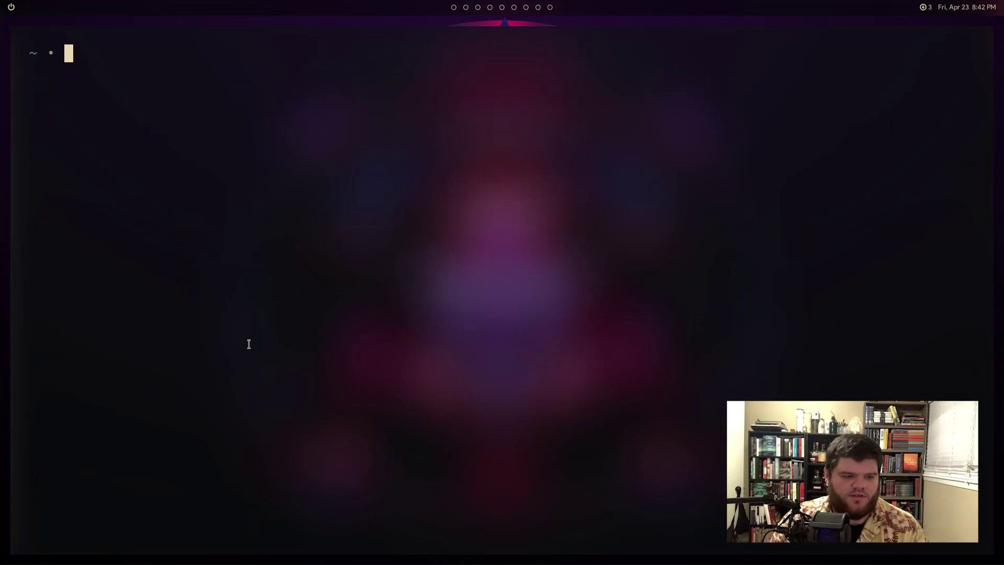
pyautogui.write('yay -Ss ')
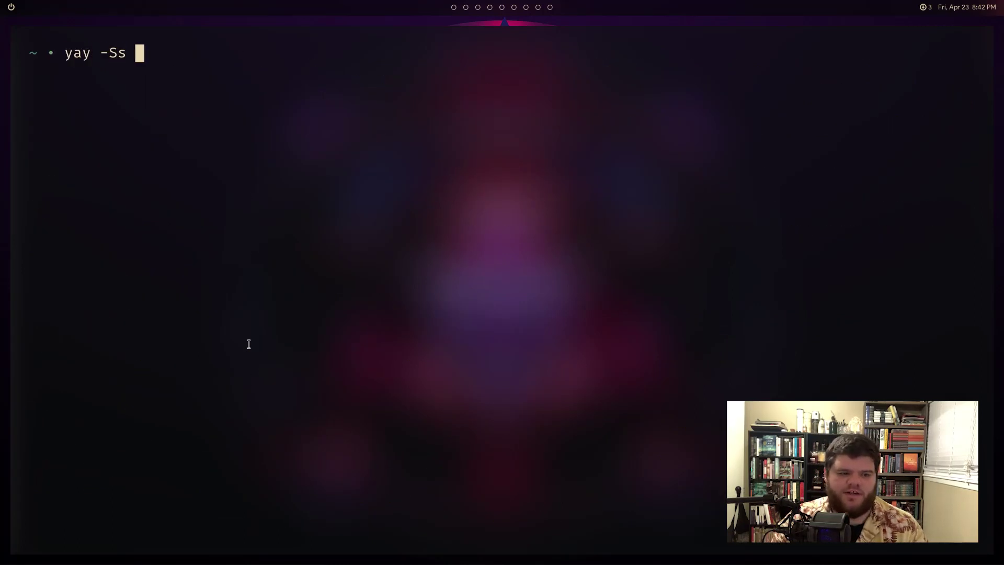
pyautogui.write('picom')
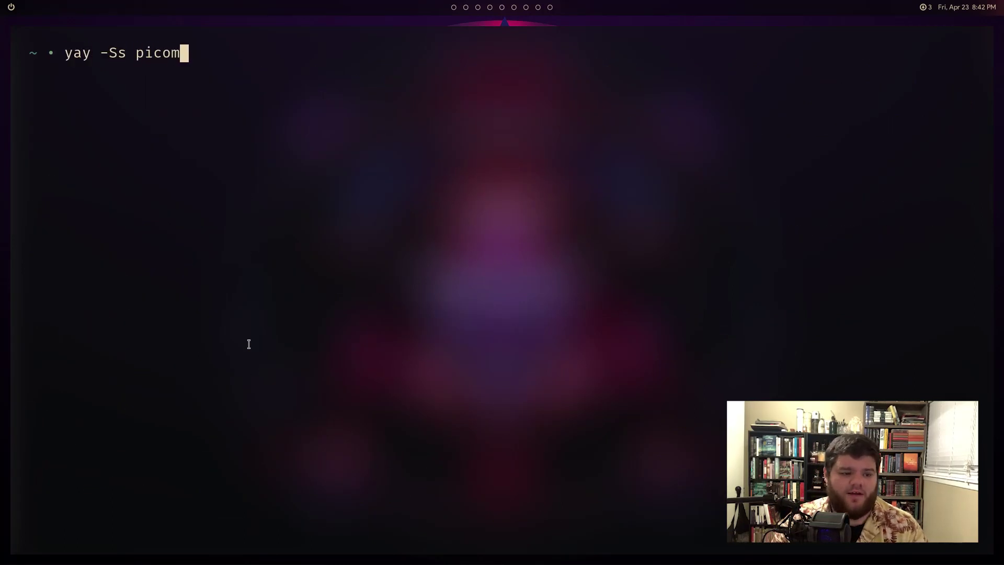
pyautogui.press('Return')
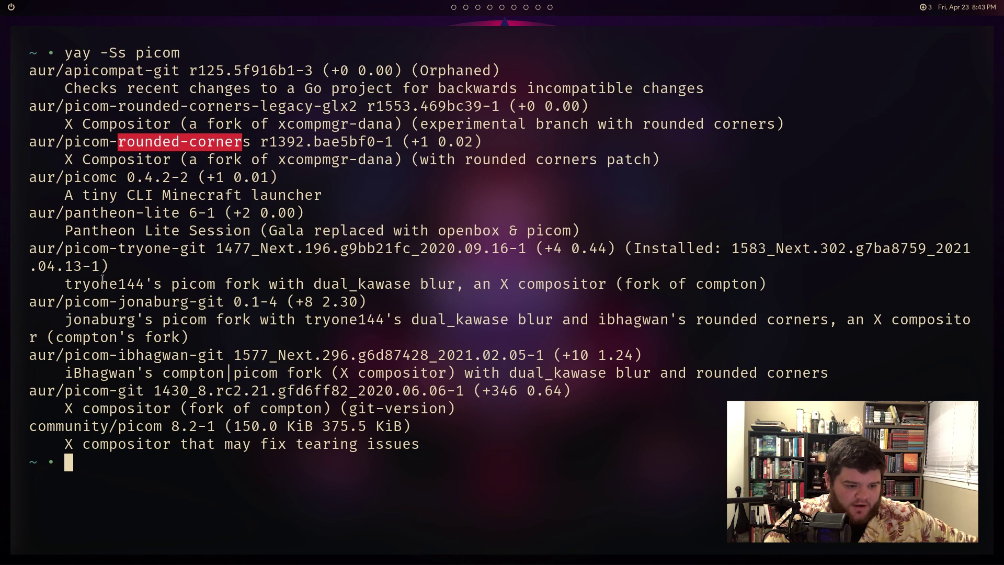
pyautogui.moveTo(71, 279); pyautogui.dragTo(174, 285)
pyautogui.click(375, 265)
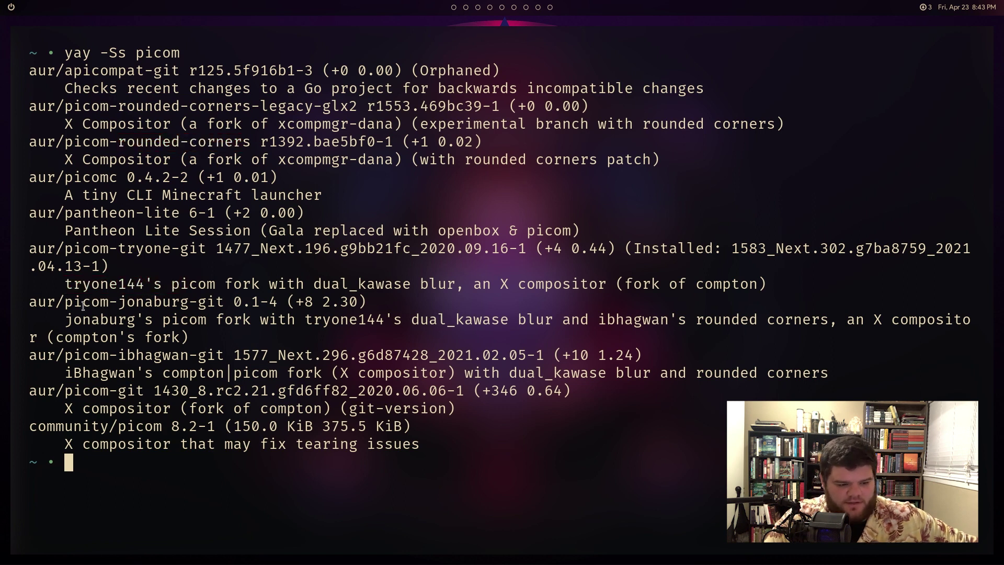
# Copy the jonaburg fork's package name, start installing picom-jonaburg-git with yay -S and choose none for cleanBuild
pyautogui.moveTo(65, 303); pyautogui.dragTo(172, 285)
pyautogui.write('v')
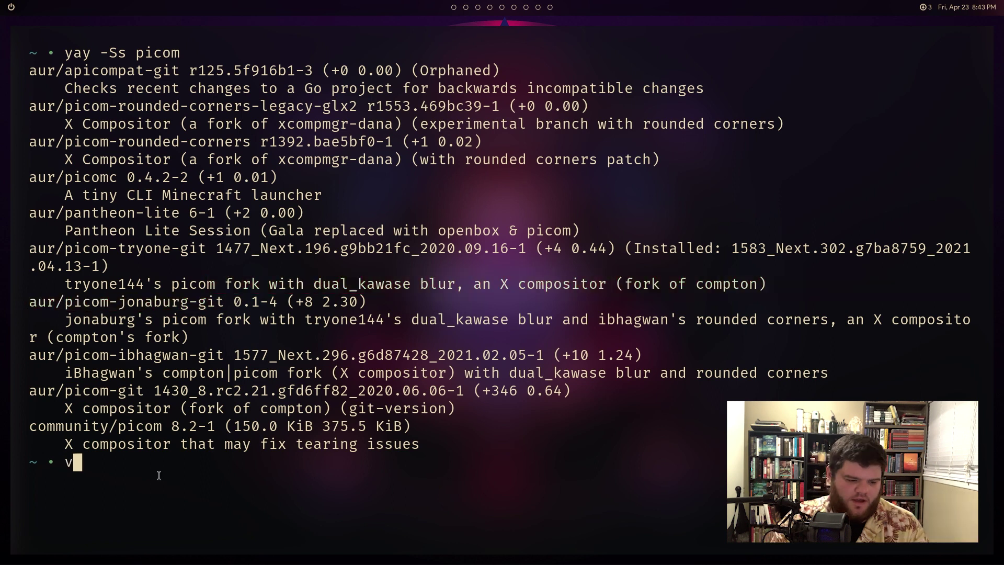
pyautogui.write('ay -0S')
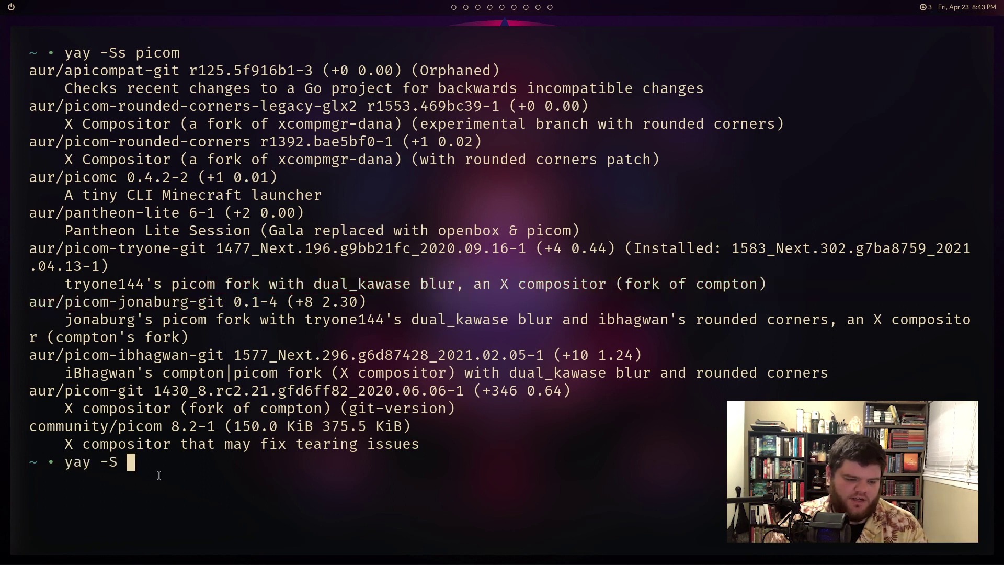
pyautogui.middleClick(159, 474)
pyautogui.press('Return')
pyautogui.write('naburg-git')
pyautogui.press('Return')
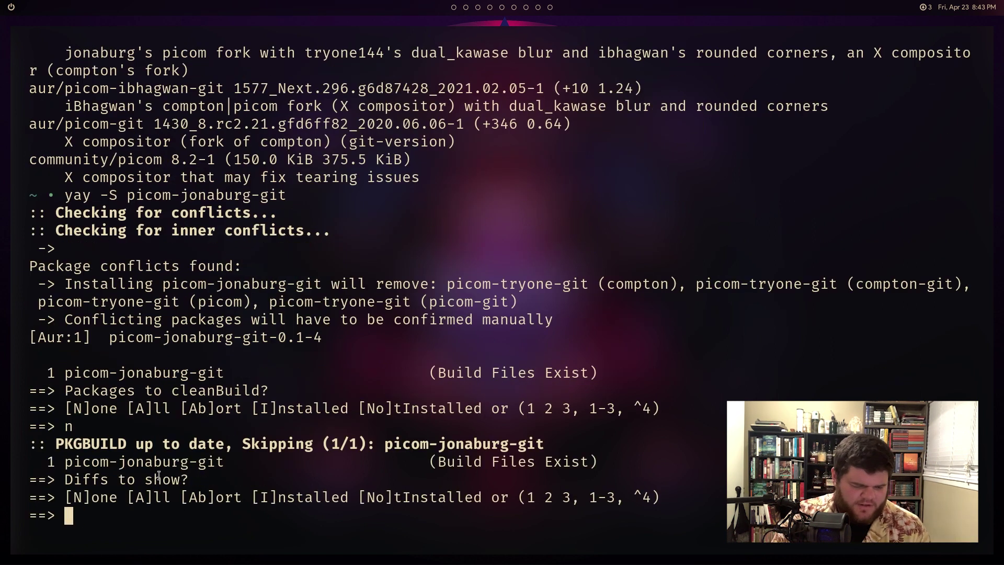
# Skip showing diffs and agree to remove the conflicting picom-tryone-git package, completing the picom-jonaburg-git installation
pyautogui.write('n')
pyautogui.press('Return')
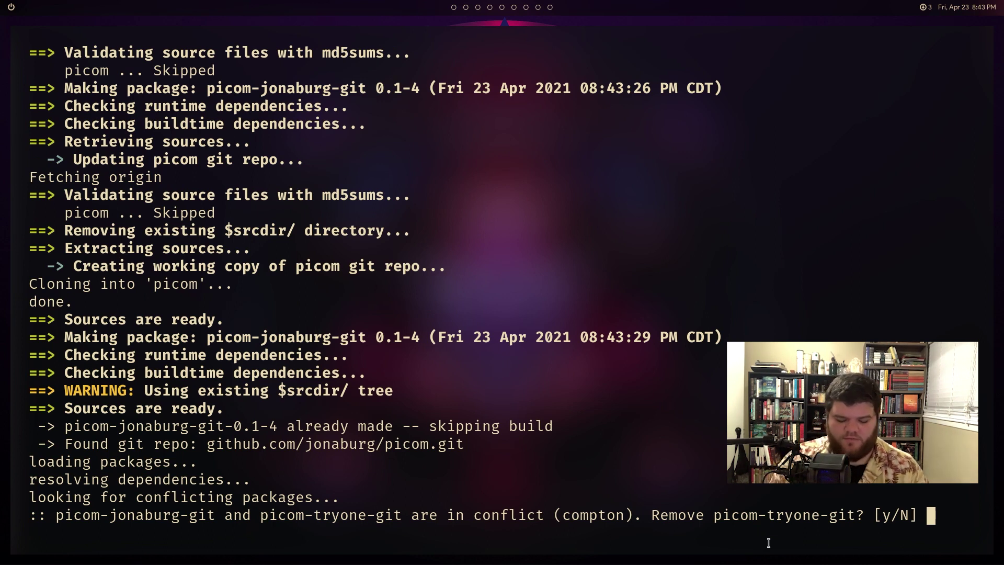
pyautogui.write('y')
pyautogui.press('Return')
# Switch to the browser, open picom.sample.conf from the jonaburg/picom repository in raw form, and return to the terminal
pyautogui.press('super+2')
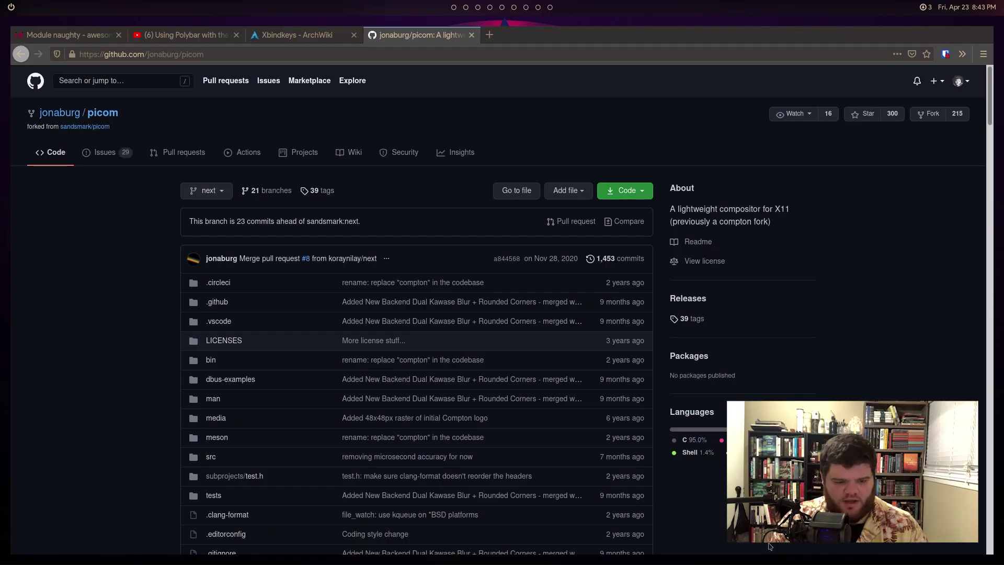
pyautogui.scroll(-3, 381, 467)
pyautogui.scroll(-5, 365, 457)
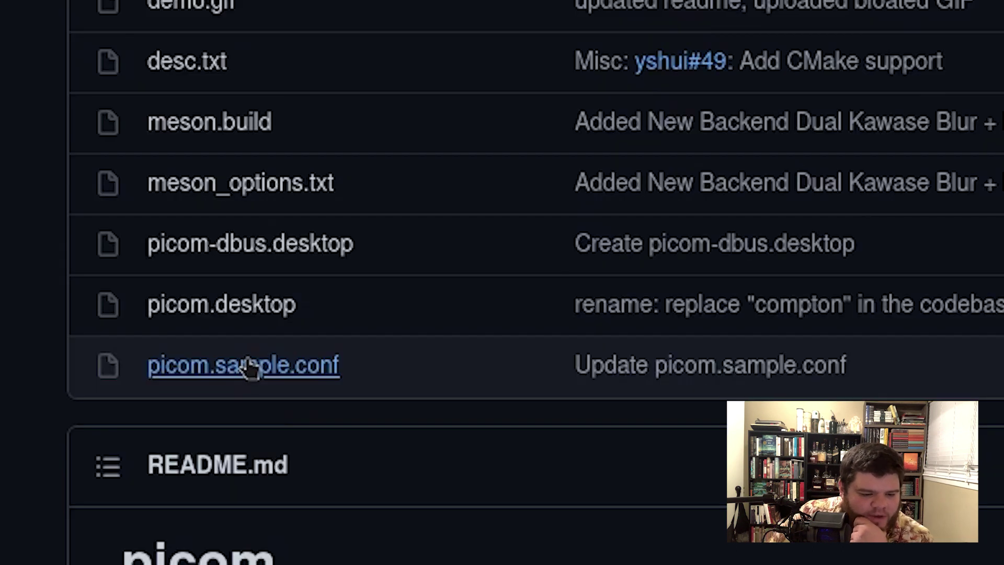
pyautogui.click(246, 367)
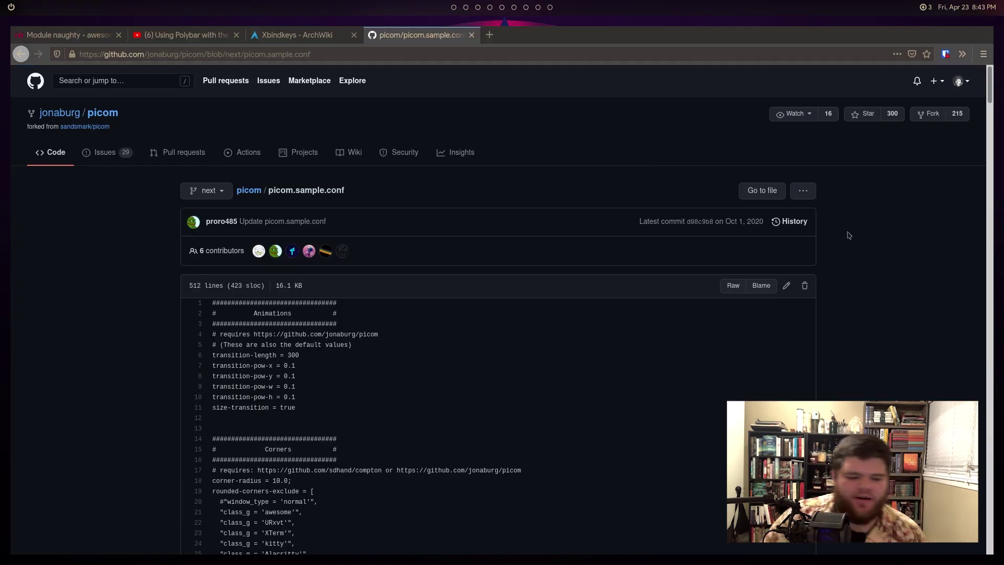
pyautogui.click(733, 285)
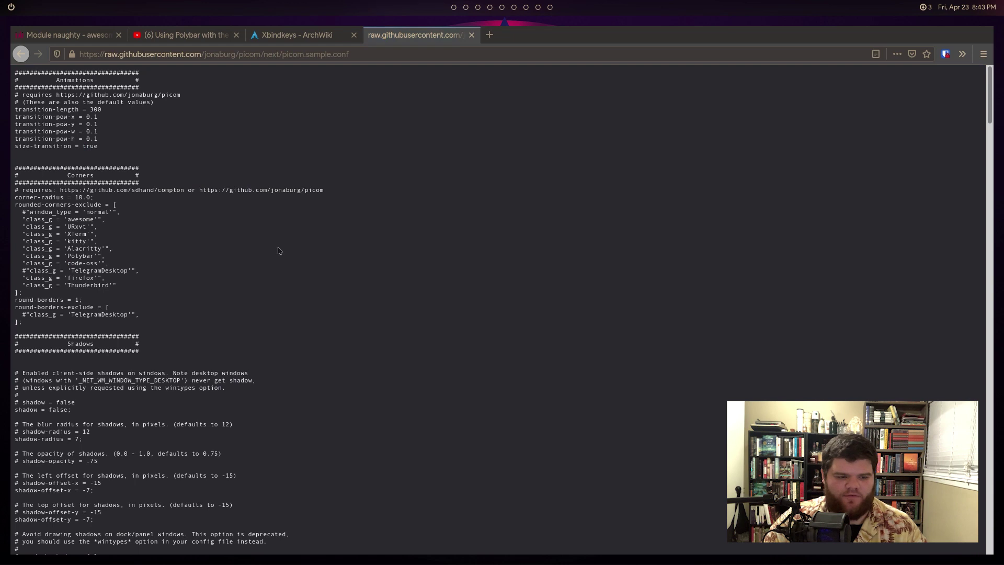
pyautogui.press('super+1')
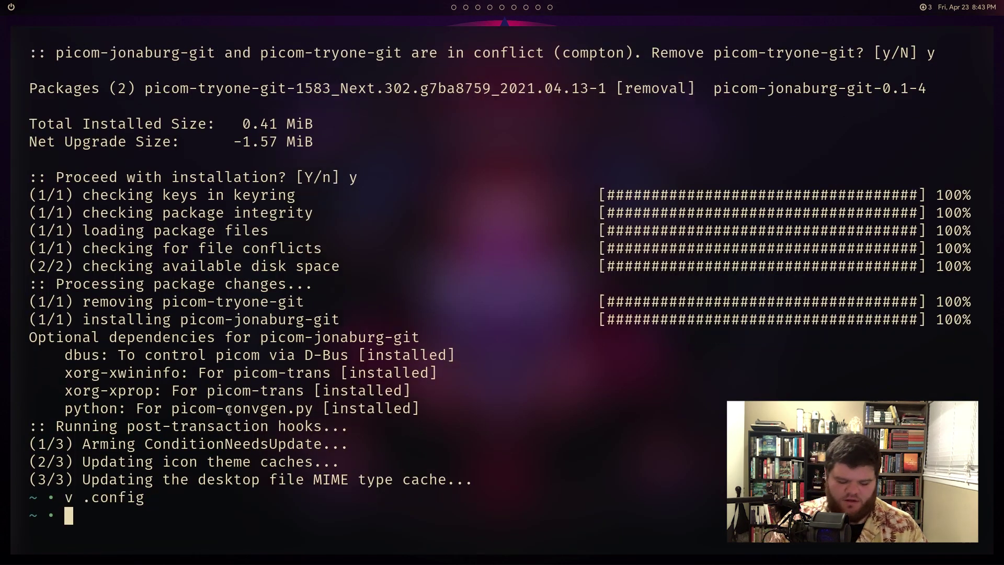
# Change the working directory to .config
pyautogui.write('cd ')
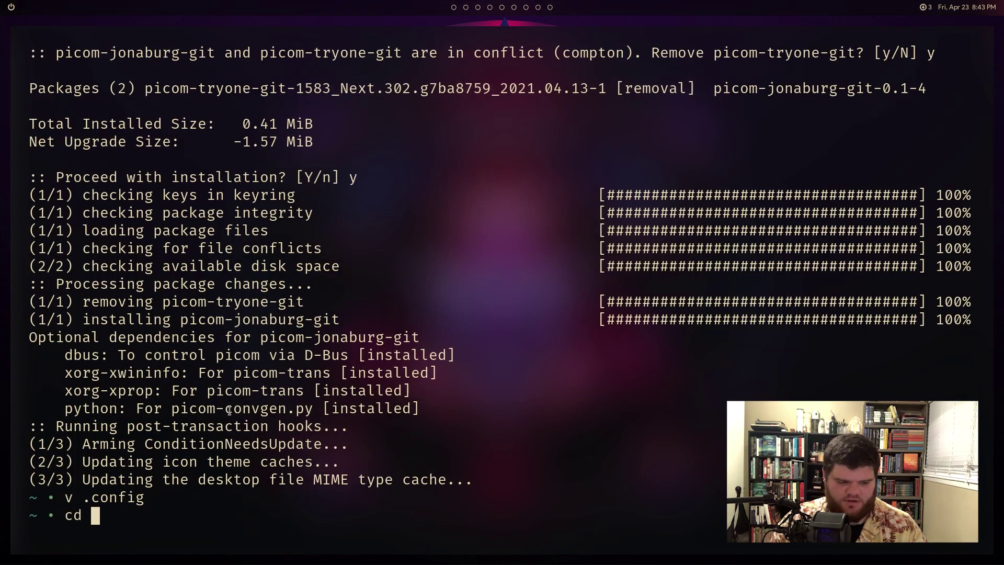
pyautogui.write('.config')
pyautogui.press('Return')
pyautogui.write('v pic')
pyautogui.press('Tab')
pyautogui.press('BackSpace')
pyautogui.press('BackSpace')
pyautogui.press('BackSpace')
pyautogui.press('BackSpace')
pyautogui.press('BackSpace')
pyautogui.press('BackSpace')
pyautogui.press('BackSpace')
pyautogui.press('BackSpace')
pyautogui.press('BackSpace')
pyautogui.press('BackSpace')
pyautogui.press('BackSpace')
pyautogui.press('BackSpace')
# Rename picom.conf to tryonne.picom.conf to keep the old compositor configuration as a backup
pyautogui.write('mv pic')
pyautogui.press('Tab')
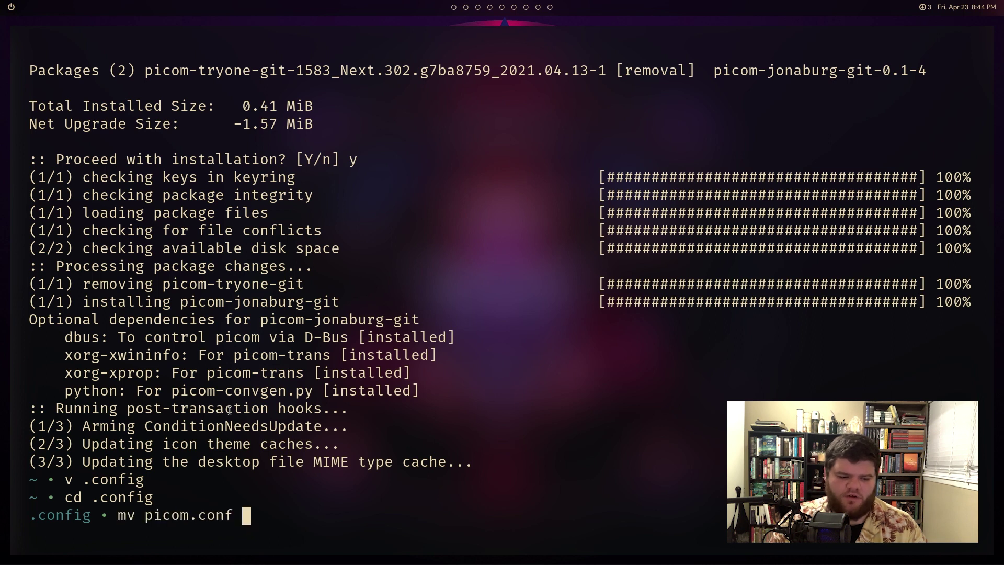
pyautogui.write('tryonne.picom.conf')
pyautogui.press('Return')
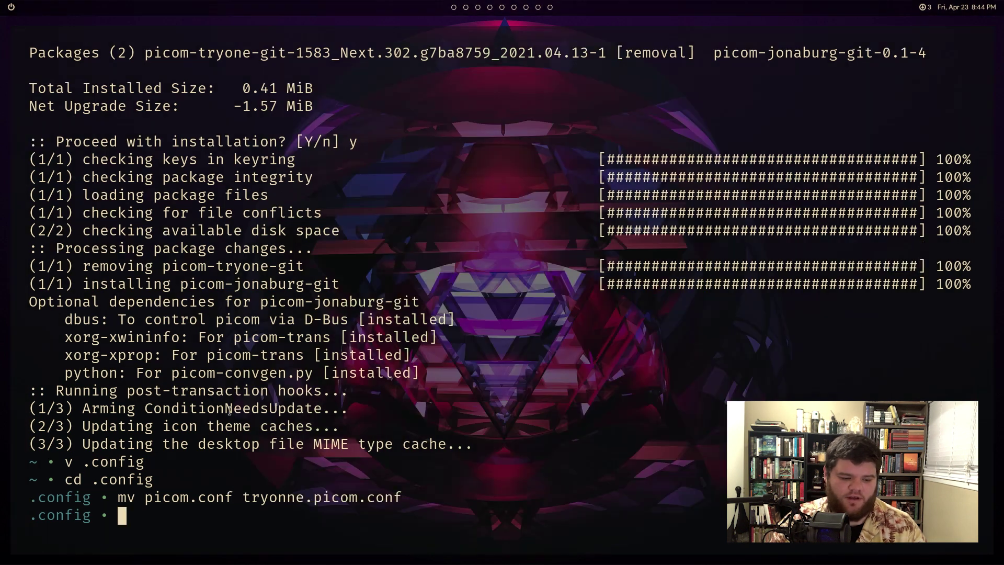
# Create .picom.conf, paste the copied picom configuration into it and save the file
pyautogui.write('v .picom.conf')
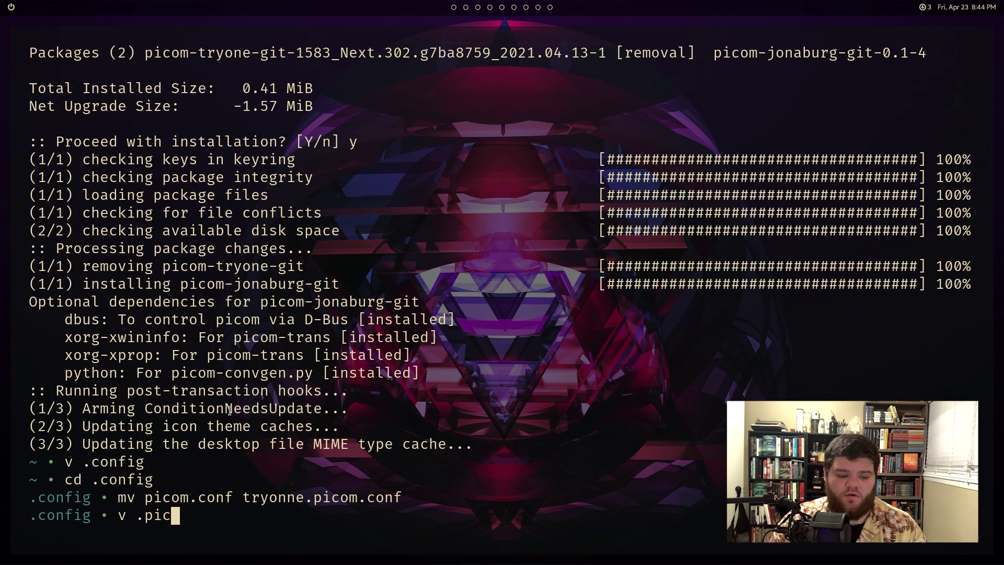
pyautogui.press('Return')
pyautogui.press('i')
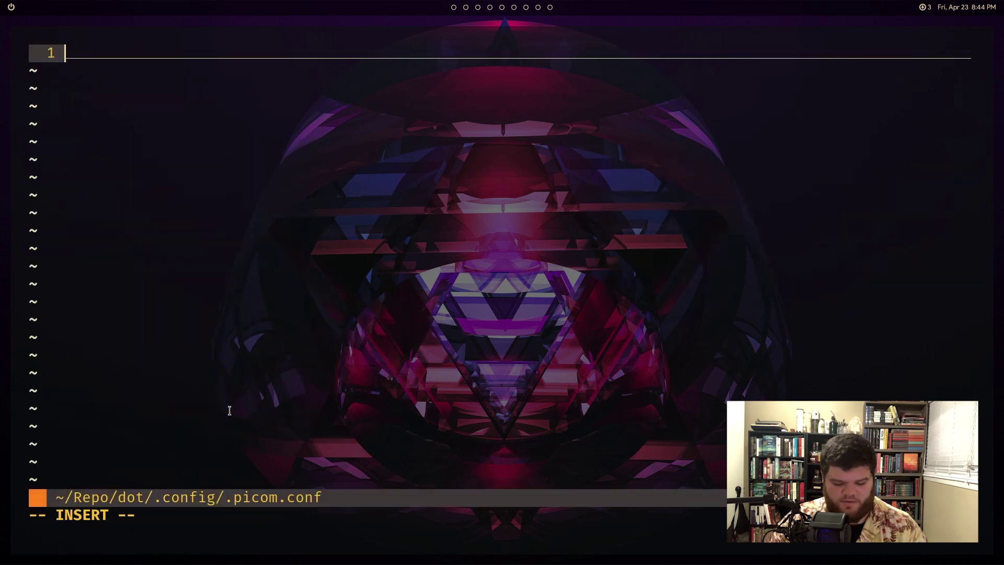
pyautogui.hotkey('ctrl', 'shift', 'v')
pyautogui.press('BackSpace')
pyautogui.press('Escape')
pyautogui.write('kk:w')
pyautogui.press('Return')
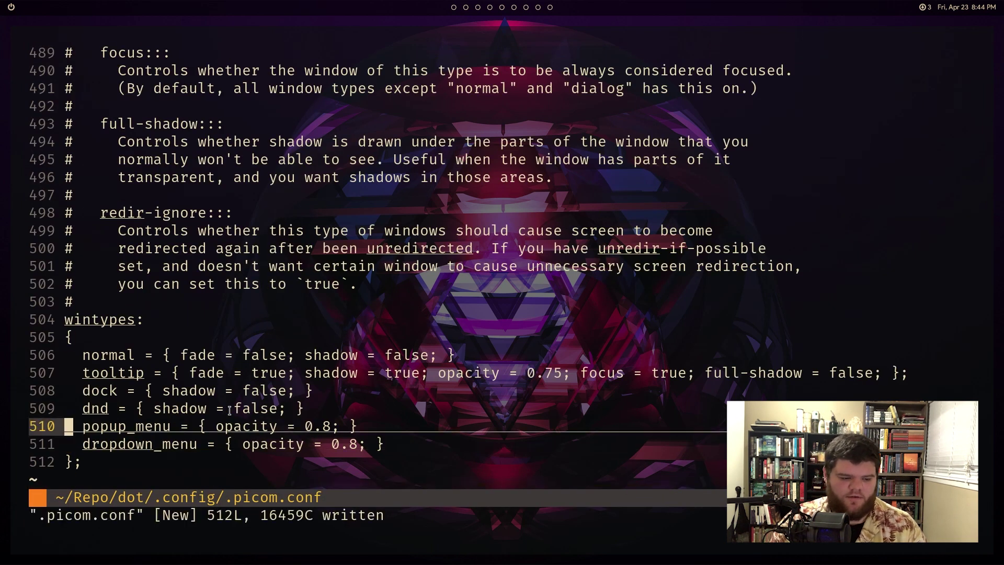
# Check the beginning of the pasted configuration and close the .picom.conf file
pyautogui.press('j')
pyautogui.press('j')
pyautogui.press('g')
pyautogui.press('g')
pyautogui.write(':q')
pyautogui.press('Return')
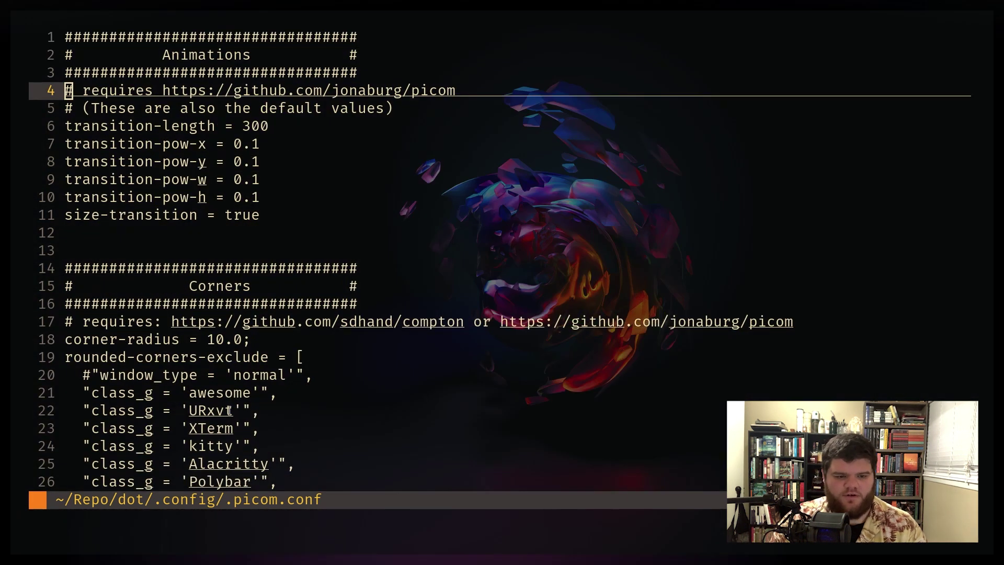
# Rename .picom.conf to picom.conf
pyautogui.write('mv .p')
pyautogui.press('BackSpace')
pyautogui.press('BackSpace')
pyautogui.write('.p')
pyautogui.press('Tab')
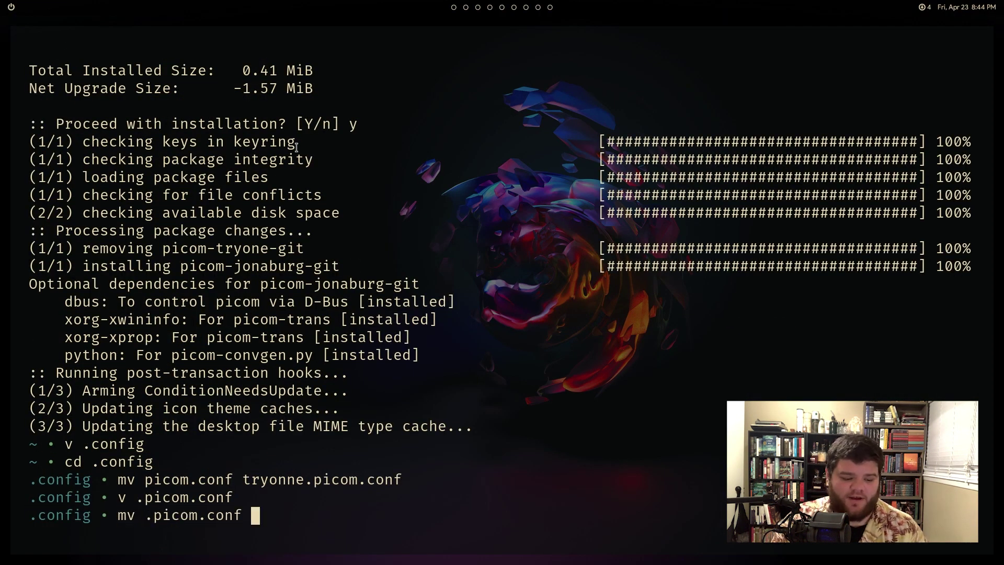
pyautogui.write('picom')
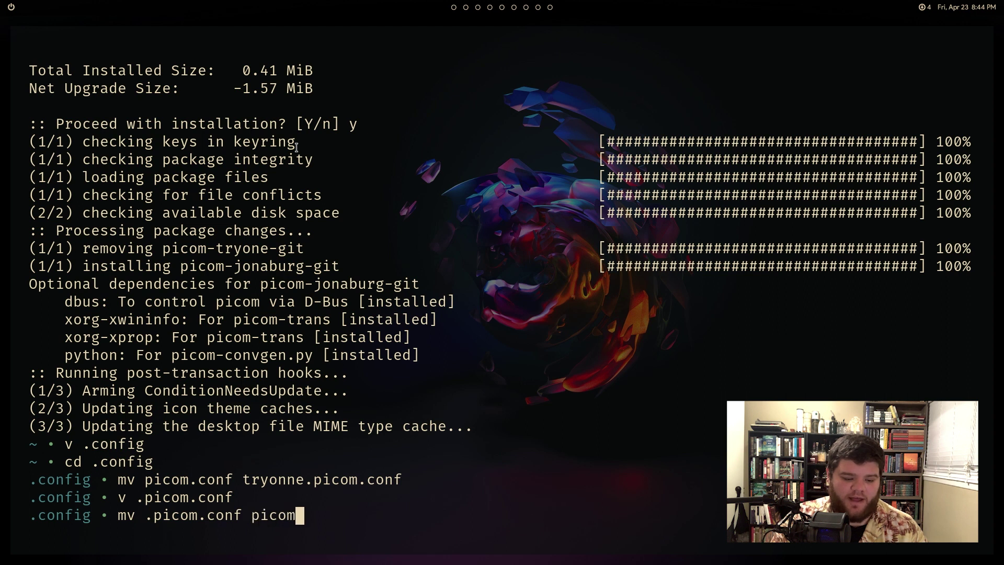
pyautogui.write('.conf')
pyautogui.press('Return')
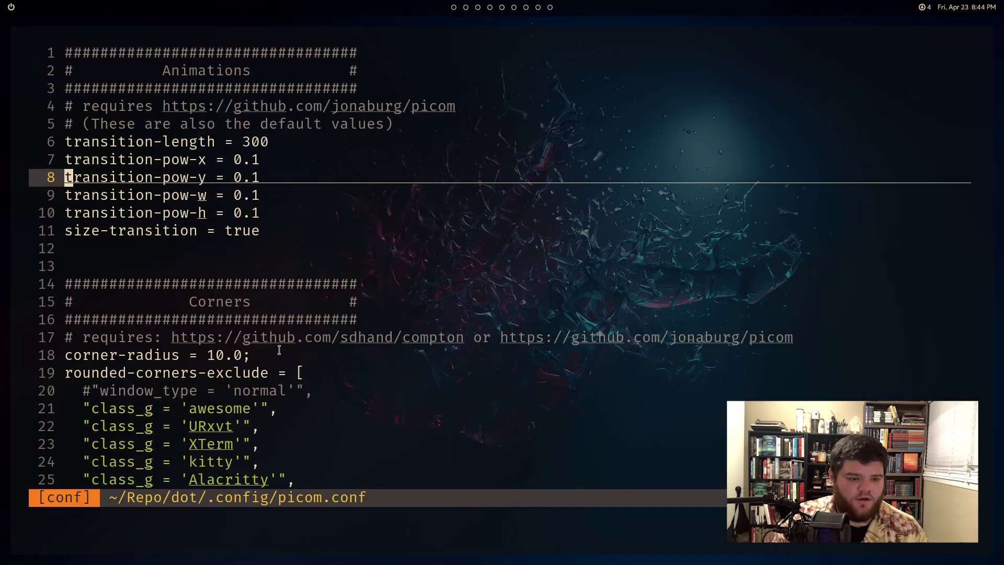
# Examine the Animations settings and the rounded-corners-exclude list in picom.conf
pyautogui.press('j')
pyautogui.press('j')
pyautogui.press('j')
pyautogui.press('j')
pyautogui.press('j')
pyautogui.press('j')
pyautogui.press('j')
pyautogui.press('j')
pyautogui.press('j')
pyautogui.press('j')
pyautogui.press('j')
pyautogui.press('j')
pyautogui.press('j')
pyautogui.press('j')
pyautogui.press('j')
pyautogui.press('j')
pyautogui.press('j')
pyautogui.press('j')
pyautogui.press('j')
pyautogui.press('j')
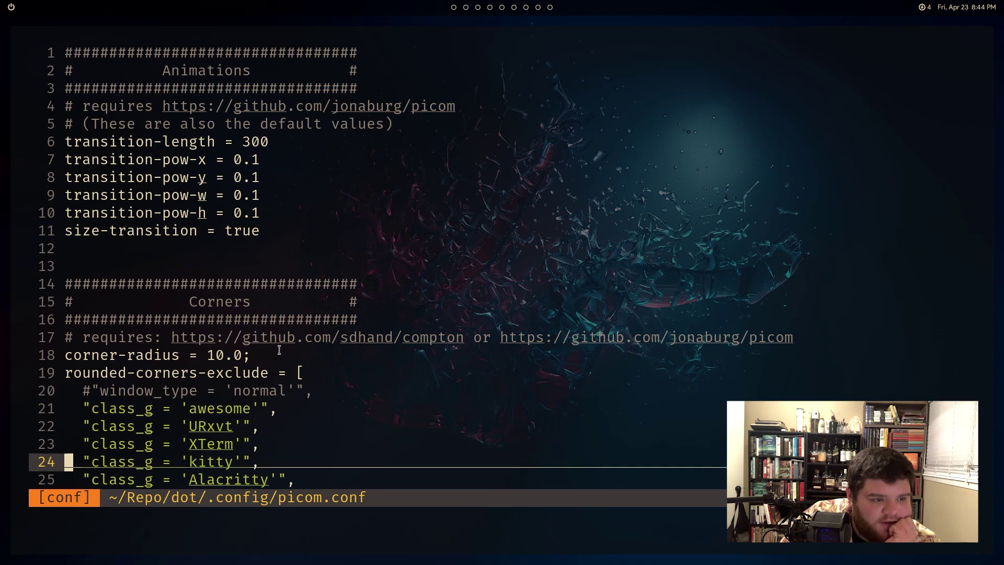
pyautogui.press('k')
pyautogui.press('k')
pyautogui.press('k')
pyautogui.press('k')
pyautogui.press('k')
pyautogui.press('k')
pyautogui.press('k')
pyautogui.press('k')
pyautogui.press('k')
pyautogui.press('k')
pyautogui.press('k')
pyautogui.press('k')
pyautogui.press('k')
pyautogui.press('k')
pyautogui.press('k')
pyautogui.press('k')
pyautogui.press('k')
pyautogui.press('k')
pyautogui.press('k')
pyautogui.press('k')
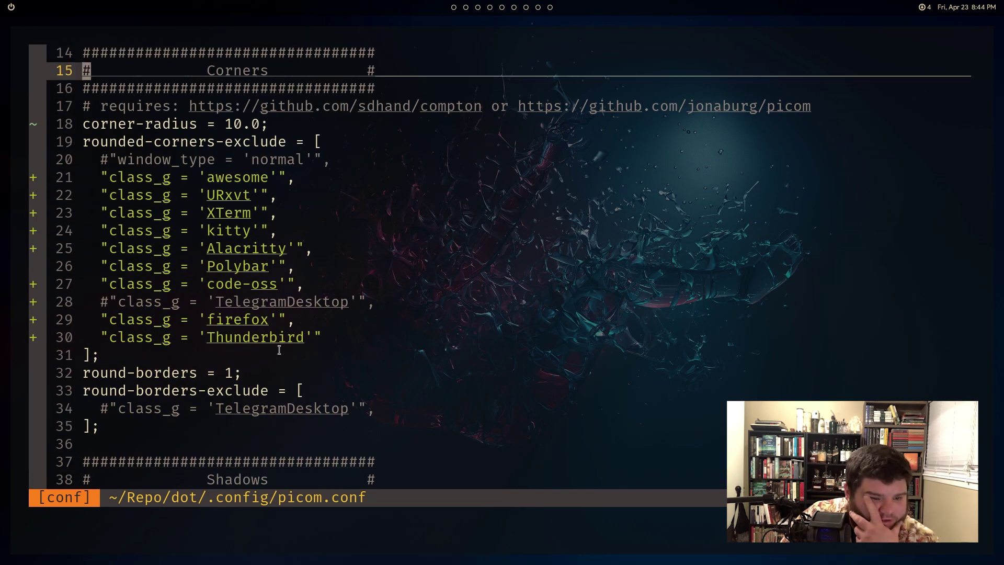
pyautogui.press('j')
pyautogui.press('j')
pyautogui.press('j')
pyautogui.press('j')
pyautogui.press('j')
pyautogui.press('j')
pyautogui.press('j')
pyautogui.press('j')
pyautogui.press('j')
pyautogui.press('k')
pyautogui.press('k')
pyautogui.press('k')
pyautogui.press('k')
pyautogui.press('j')
pyautogui.press('j')
pyautogui.press('j')
pyautogui.press('j')
# Delete the awesome, URxvt, XTerm, kitty and Alacritty entries from the rounded-corners-exclude list
pyautogui.press('k')
pyautogui.press('k')
pyautogui.press('k')
pyautogui.press('d')
pyautogui.press('d')
pyautogui.press('d')
pyautogui.press('d')
pyautogui.press('d')
pyautogui.press('d')
pyautogui.press('d')
pyautogui.press('d')
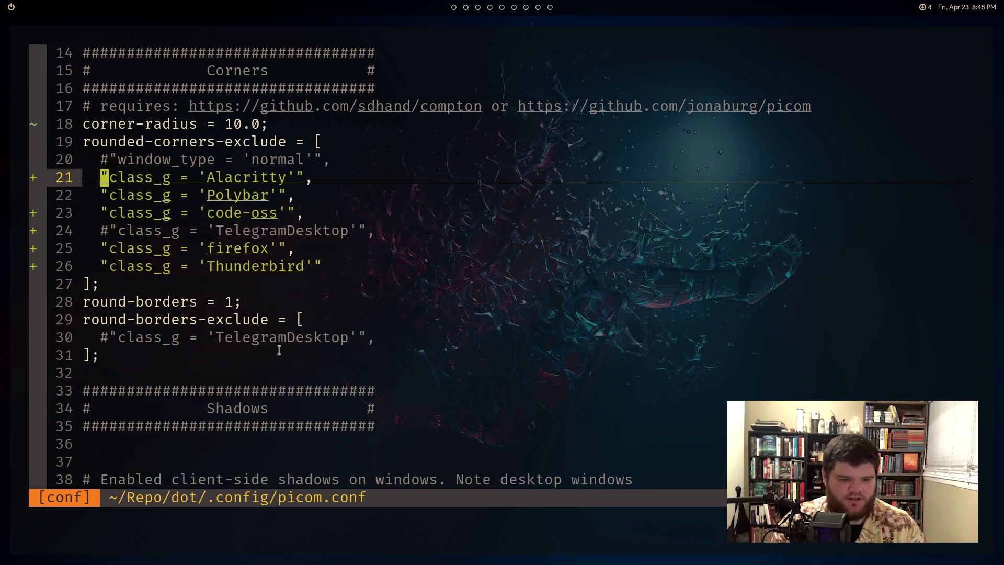
pyautogui.press('d')
pyautogui.press('d')
# Delete the code-oss, firefox and Thunderbird entries from the rounded-corners-exclude list and save picom.conf
pyautogui.press('j')
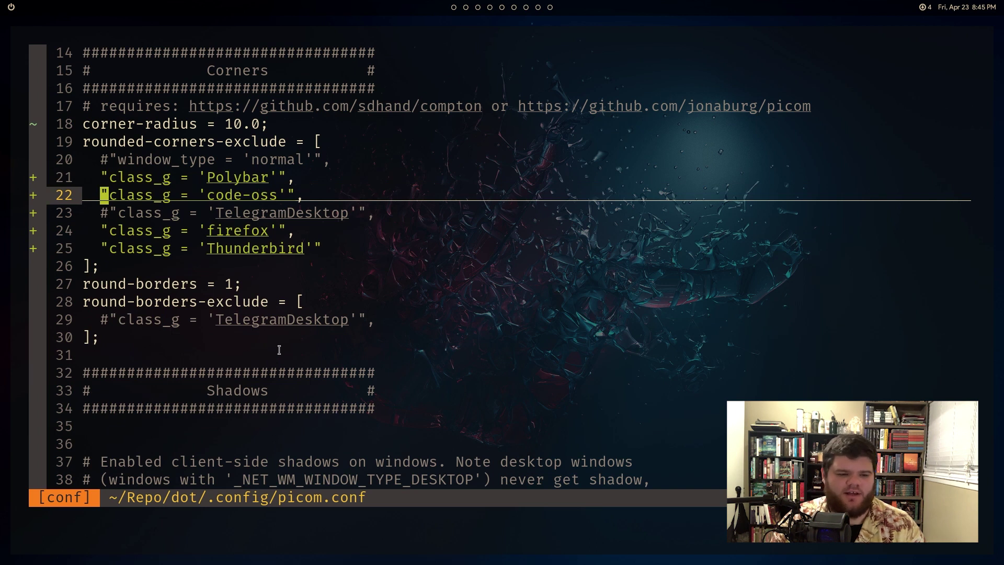
pyautogui.press('d')
pyautogui.press('d')
pyautogui.press('j')
pyautogui.press('d')
pyautogui.press('d')
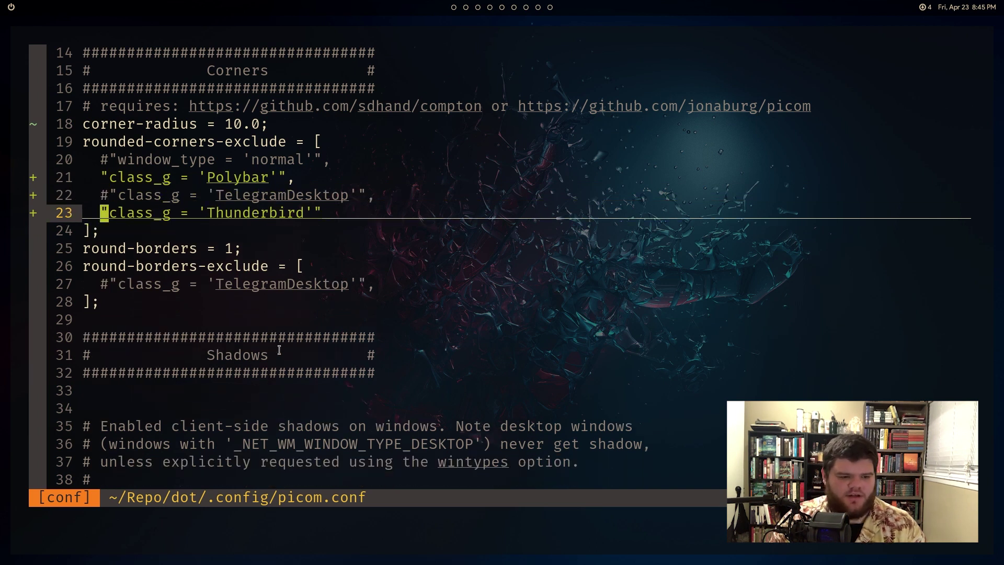
pyautogui.press('d')
pyautogui.press('d')
pyautogui.write('k:w')
pyautogui.press('Return')
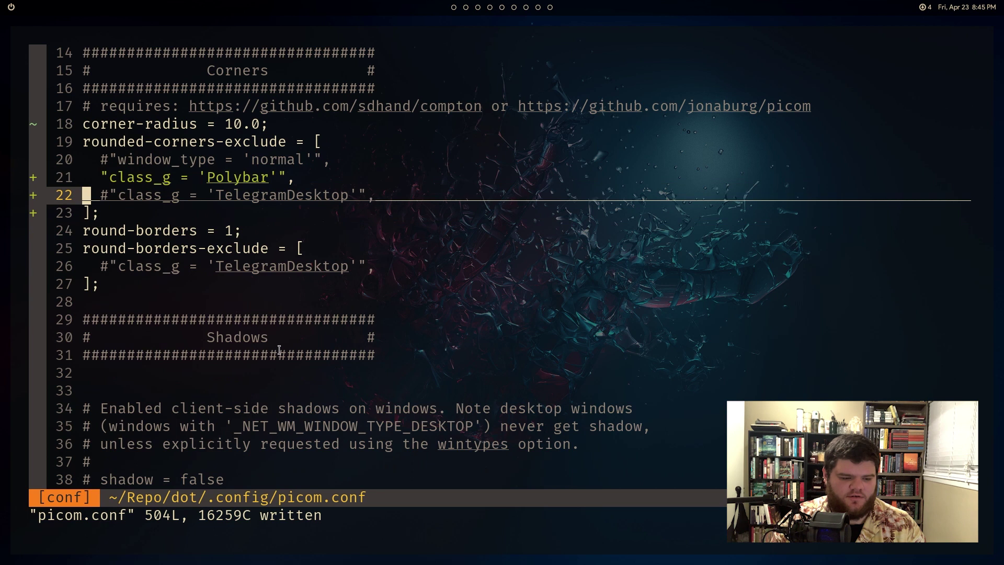
# Reload the window manager to apply the saved picom configuration
pyautogui.press('super+alt+r')
pyautogui.doubleClick(332, 202)
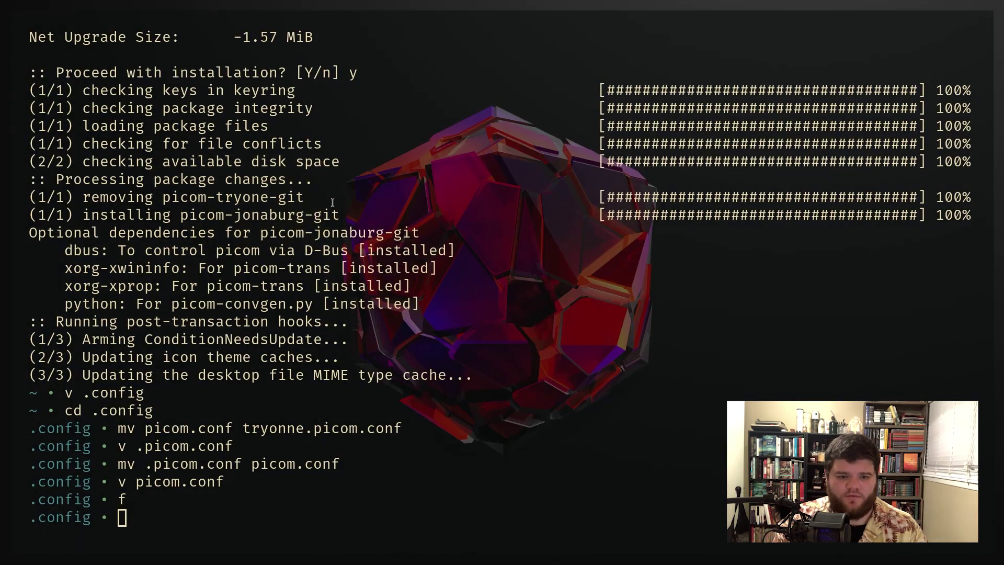
# Return to the home directory and run the command to kill picom
pyautogui.write('cd')
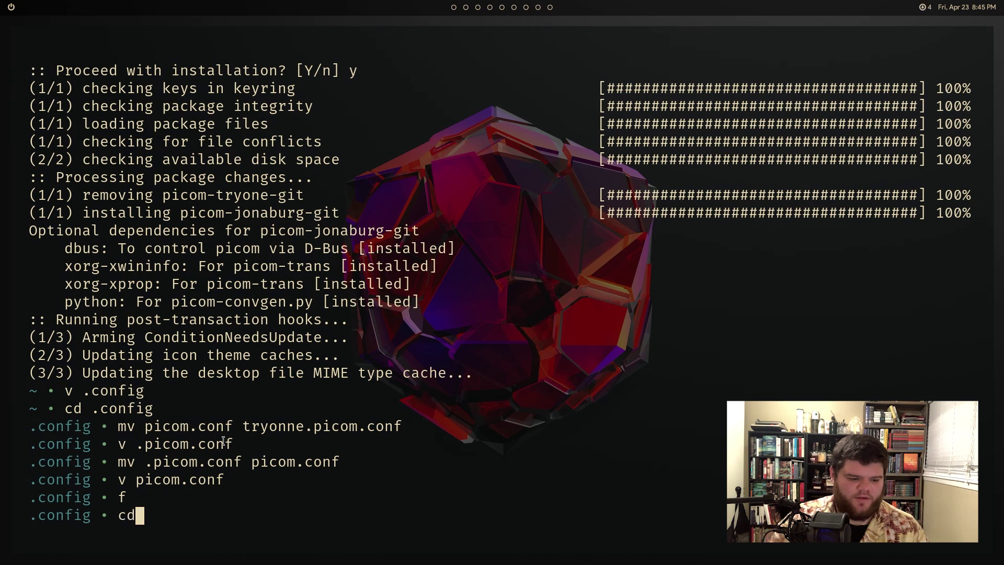
pyautogui.press('Return')
pyautogui.write('kill picom')
pyautogui.press('Return')
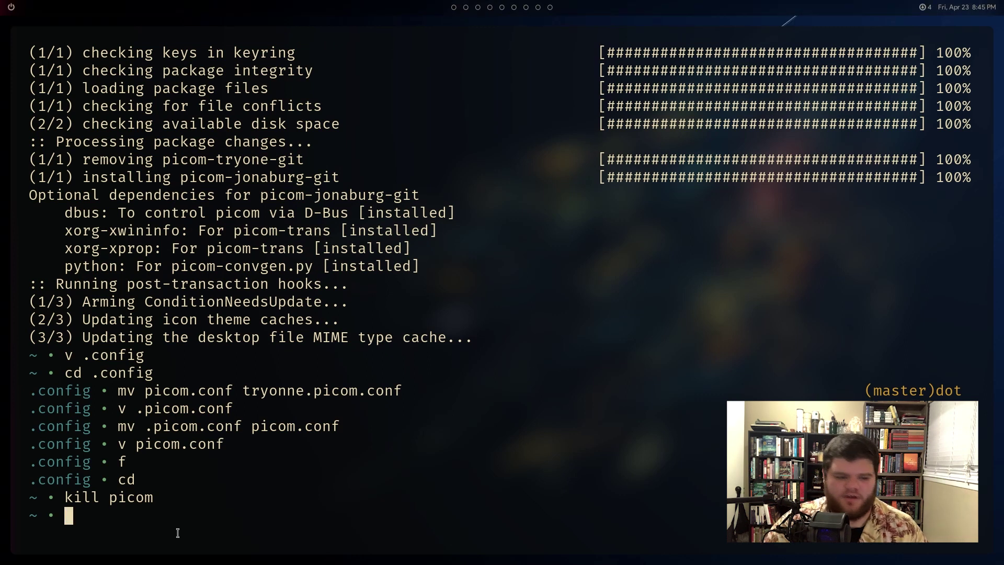
# Reopen .config/picom.conf at the transition-length setting
pyautogui.write('v .config/picom.conf')
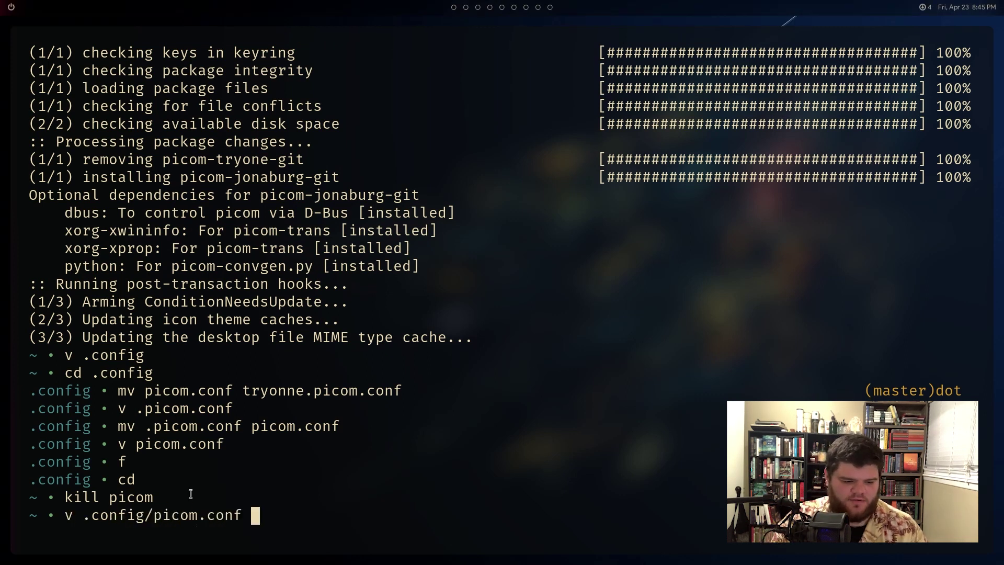
pyautogui.press('Return')
pyautogui.press('j')
pyautogui.press('j')
pyautogui.press('j')
pyautogui.press('j')
pyautogui.press('j')
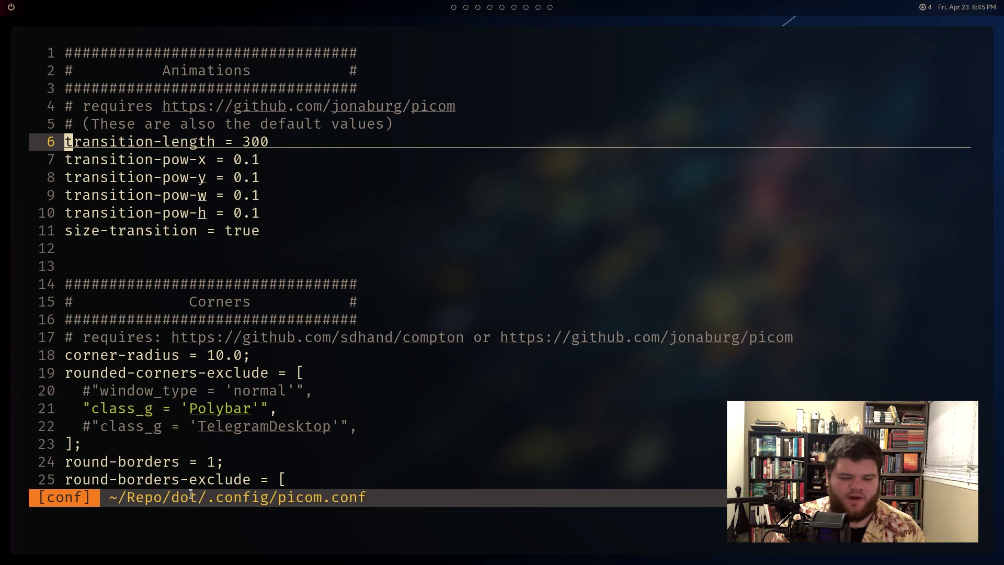
# Open three new terminal windows and close them again to test the window animations
pyautogui.press('super+Return')
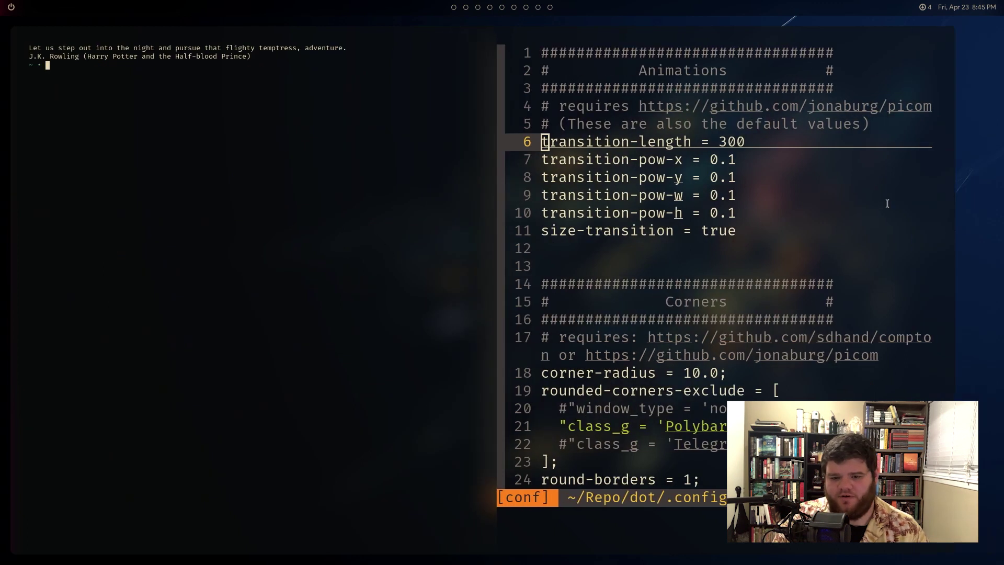
pyautogui.press('super+Return')
pyautogui.press('super+Return')
pyautogui.press('super+shift+c')
pyautogui.press('super+shift+c')
pyautogui.press('super+shift+c')
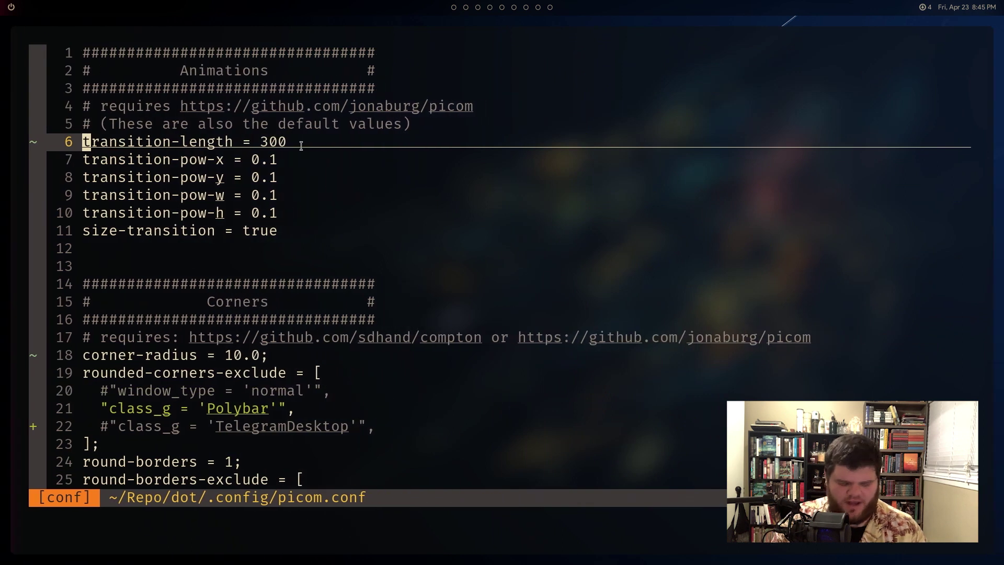
# Set transition-length to 100 in the Animations section and save picom.conf
pyautogui.press('j')
pyautogui.press('j')
pyautogui.press('k')
pyautogui.press('k')
pyautogui.press('A')
pyautogui.press('BackSpace')
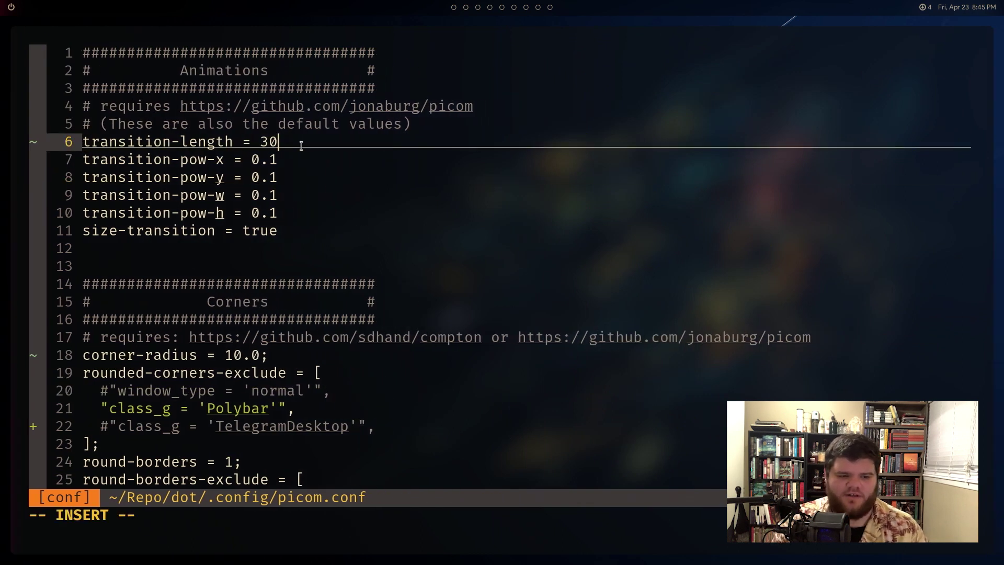
pyautogui.write('00')
pyautogui.press('Escape')
pyautogui.write(':w')
pyautogui.press('Return')
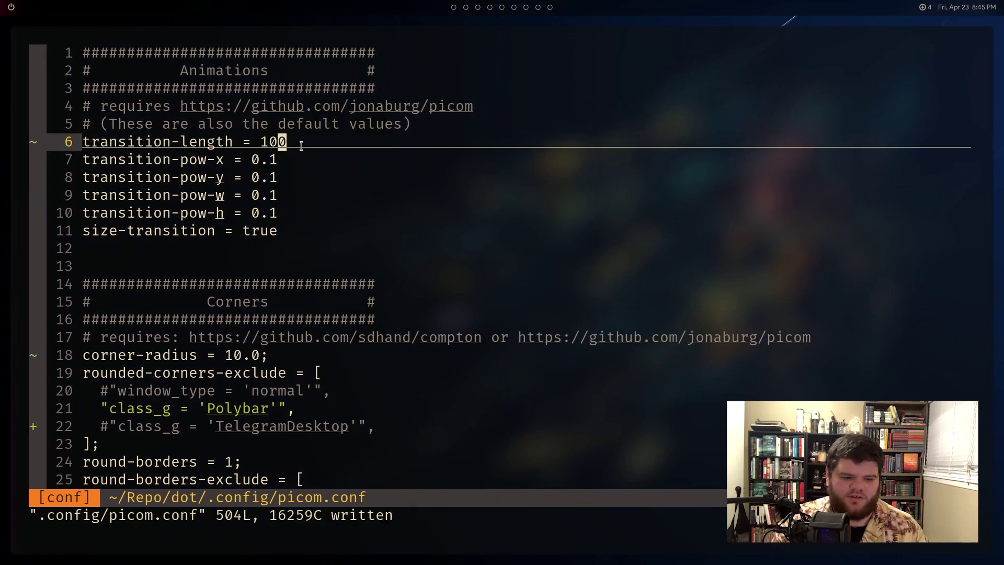
# Open two new terminal windows and close them again to test the shortened window transition
pyautogui.press('super+Return')
pyautogui.press('super+Return')
pyautogui.press('super+shift+c')
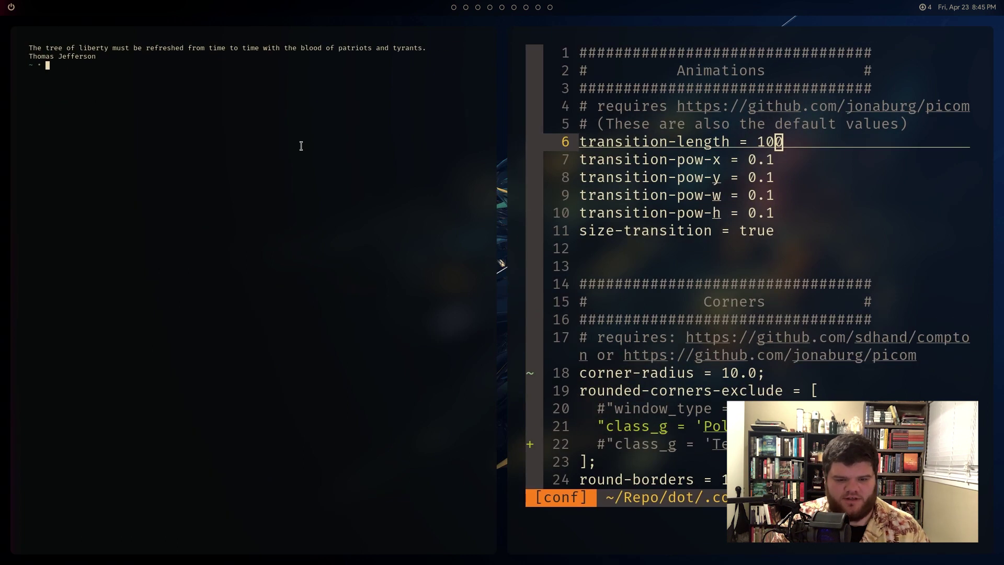
pyautogui.press('super+shift+c')
# Set corner-radius to 15.0 in the Corners section and save picom.conf
pyautogui.press('j')
pyautogui.press('j')
pyautogui.press('j')
pyautogui.press('j')
pyautogui.press('j')
pyautogui.press('j')
pyautogui.press('j')
pyautogui.press('j')
pyautogui.press('j')
pyautogui.press('j')
pyautogui.press('j')
pyautogui.press('j')
pyautogui.press('j')
pyautogui.press('j')
pyautogui.press('j')
pyautogui.press('j')
pyautogui.press('j')
pyautogui.press('j')
pyautogui.press('j')
pyautogui.press('j')
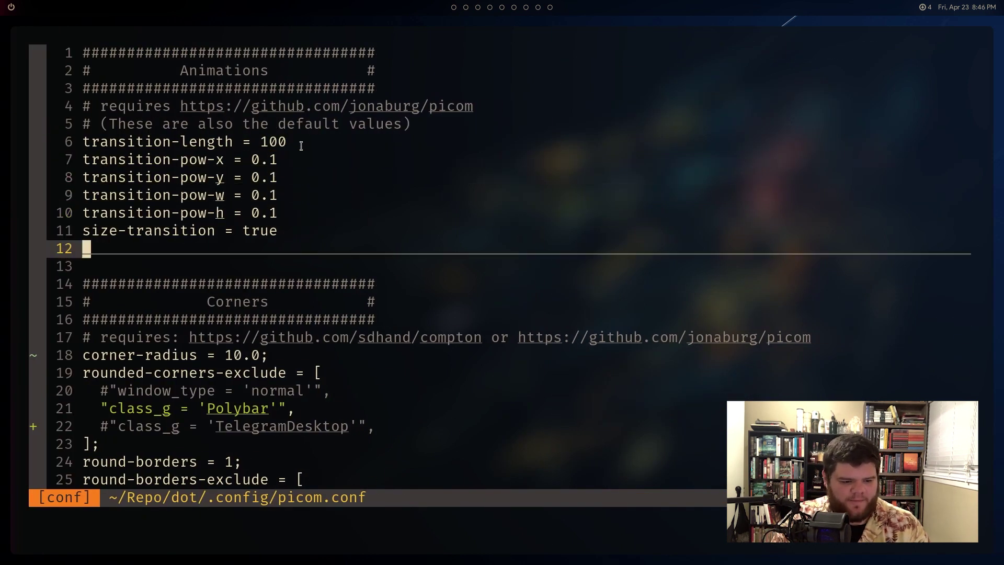
pyautogui.press('k')
pyautogui.press('k')
pyautogui.press('b')
pyautogui.press('b')
pyautogui.press('b')
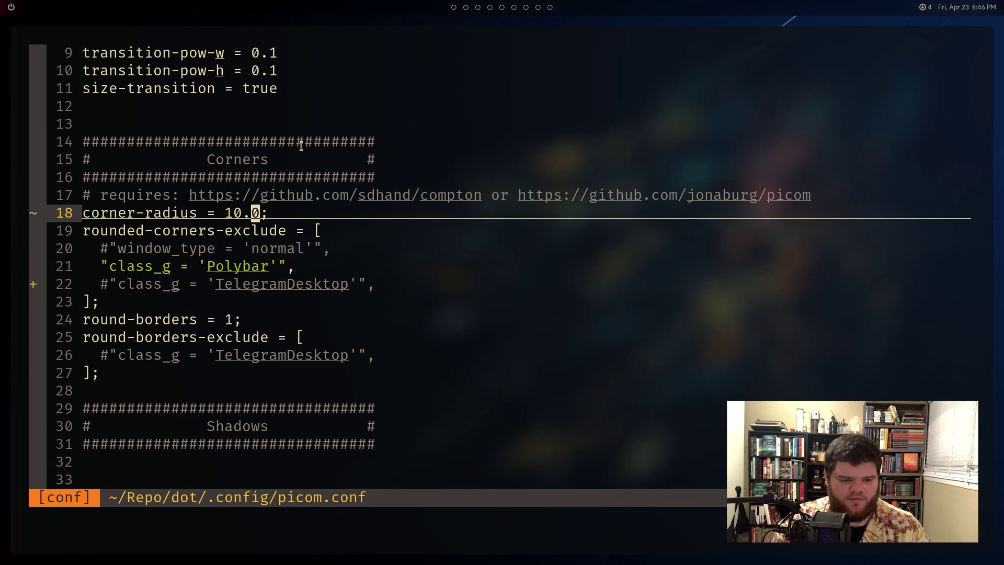
pyautogui.press('l')
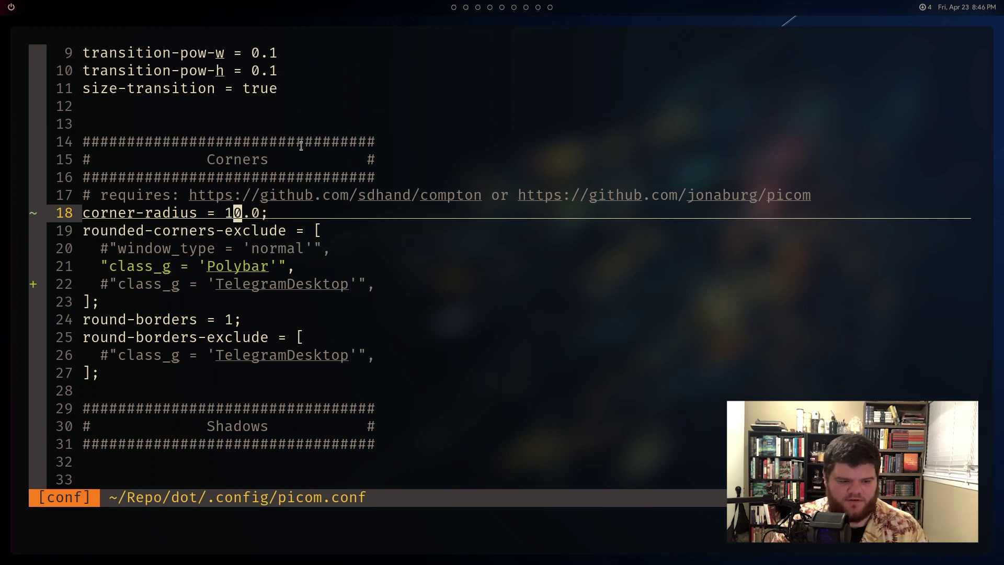
pyautogui.write('r5:w')
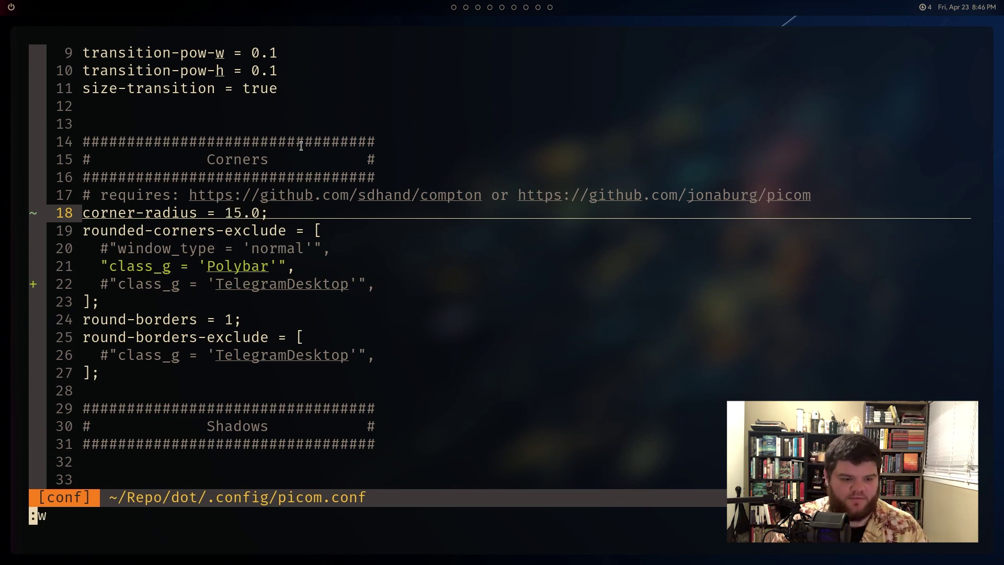
pyautogui.press('Return')
# Read through the remaining Corners options and the Shadows section of picom.conf, down to the Fading section
pyautogui.press('j')
pyautogui.press('j')
pyautogui.press('j')
pyautogui.press('j')
pyautogui.press('j')
pyautogui.press('j')
pyautogui.press('j')
pyautogui.press('j')
pyautogui.press('j')
pyautogui.press('j')
pyautogui.press('j')
pyautogui.press('j')
pyautogui.press('j')
pyautogui.press('j')
pyautogui.press('j')
pyautogui.press('j')
pyautogui.press('j')
pyautogui.press('j')
pyautogui.press('j')
pyautogui.press('j')
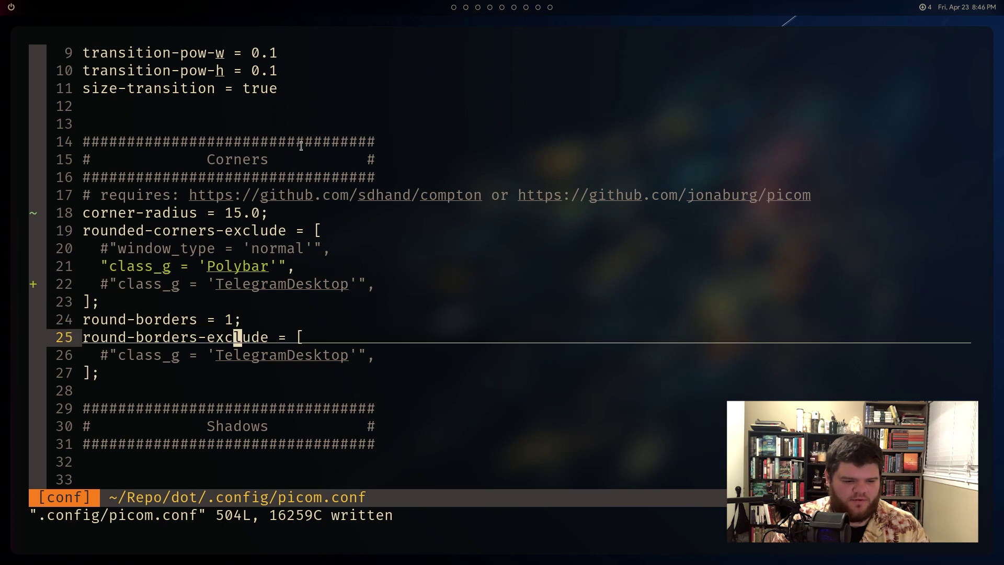
pyautogui.press('j')
pyautogui.press('j')
pyautogui.press('j')
pyautogui.press('j')
pyautogui.press('j')
pyautogui.press('j')
pyautogui.press('j')
pyautogui.press('k')
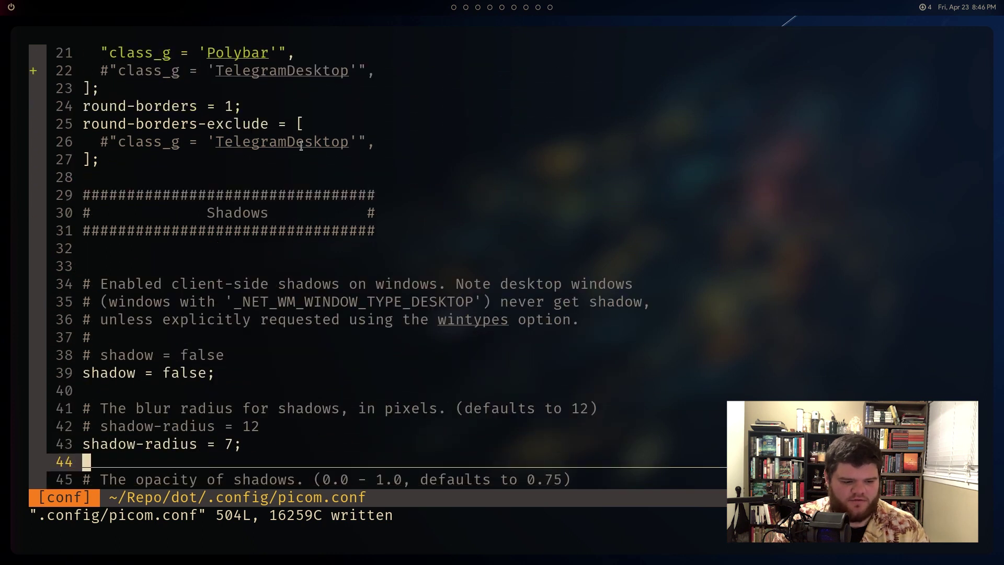
pyautogui.press('k')
pyautogui.press('k')
pyautogui.press('k')
pyautogui.press('k')
pyautogui.press('k')
pyautogui.press('j')
pyautogui.press('j')
pyautogui.press('j')
pyautogui.press('j')
pyautogui.press('j')
pyautogui.press('j')
pyautogui.press('j')
pyautogui.press('j')
pyautogui.press('j')
pyautogui.press('j')
pyautogui.press('j')
pyautogui.press('j')
pyautogui.press('j')
pyautogui.press('j')
pyautogui.press('j')
pyautogui.press('j')
pyautogui.press('j')
pyautogui.press('j')
pyautogui.press('j')
pyautogui.press('j')
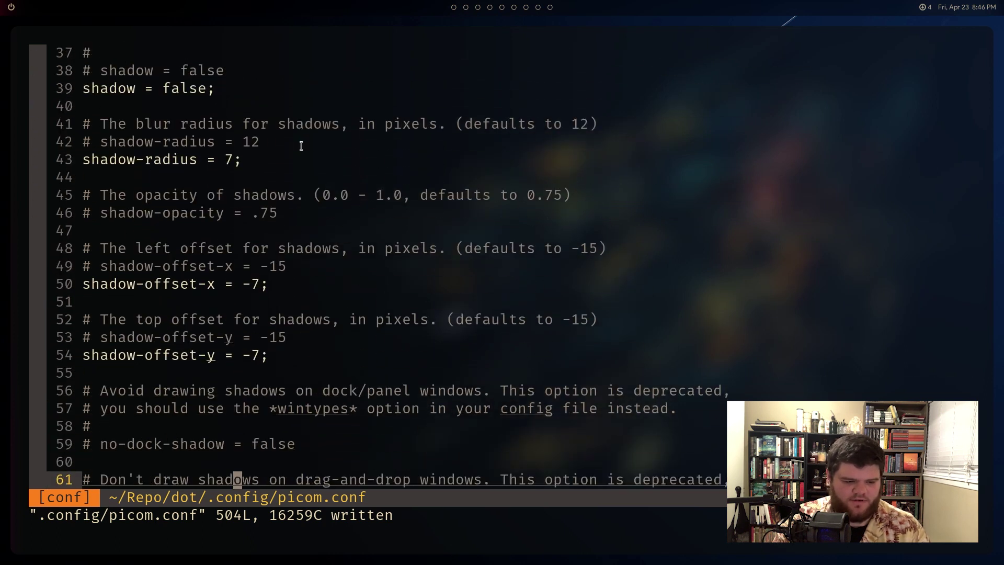
pyautogui.press('j')
pyautogui.press('j')
pyautogui.press('j')
pyautogui.press('j')
pyautogui.press('j')
pyautogui.press('j')
pyautogui.press('j')
pyautogui.press('j')
pyautogui.press('j')
pyautogui.press('j')
pyautogui.press('j')
pyautogui.press('j')
pyautogui.press('j')
pyautogui.press('j')
pyautogui.press('j')
pyautogui.press('j')
pyautogui.press('j')
pyautogui.press('j')
pyautogui.press('j')
pyautogui.press('j')
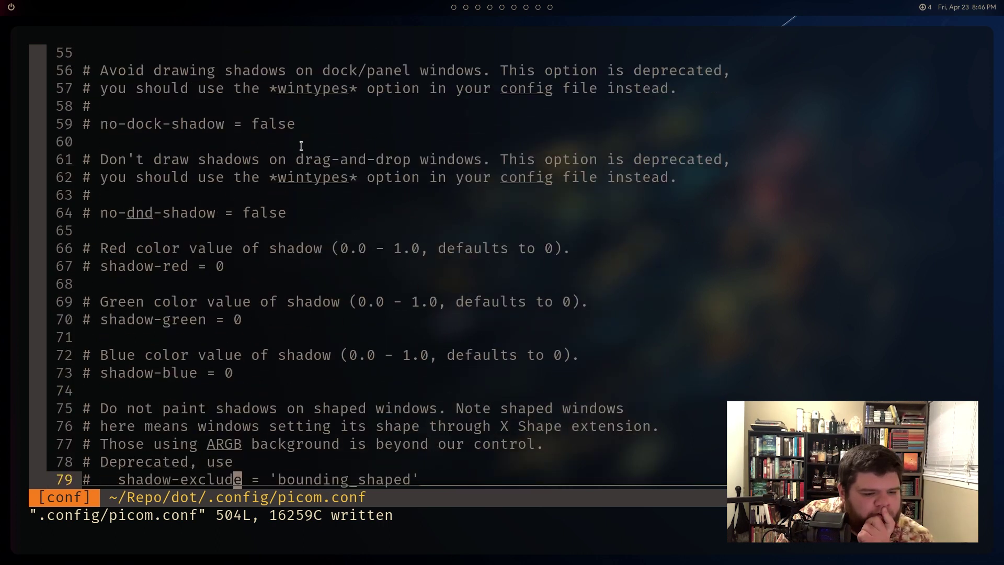
pyautogui.press('k')
pyautogui.press('k')
pyautogui.press('k')
pyautogui.press('k')
pyautogui.press('k')
pyautogui.press('k')
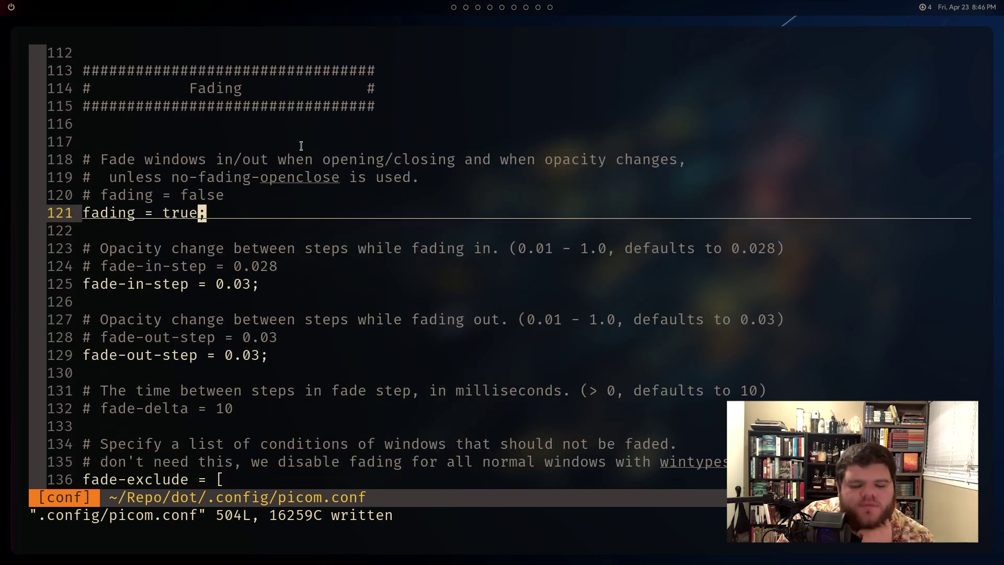
# Examine the Fading section's settings, including the fade steps, fade-delta and the fade-exclude list
pyautogui.press('j')
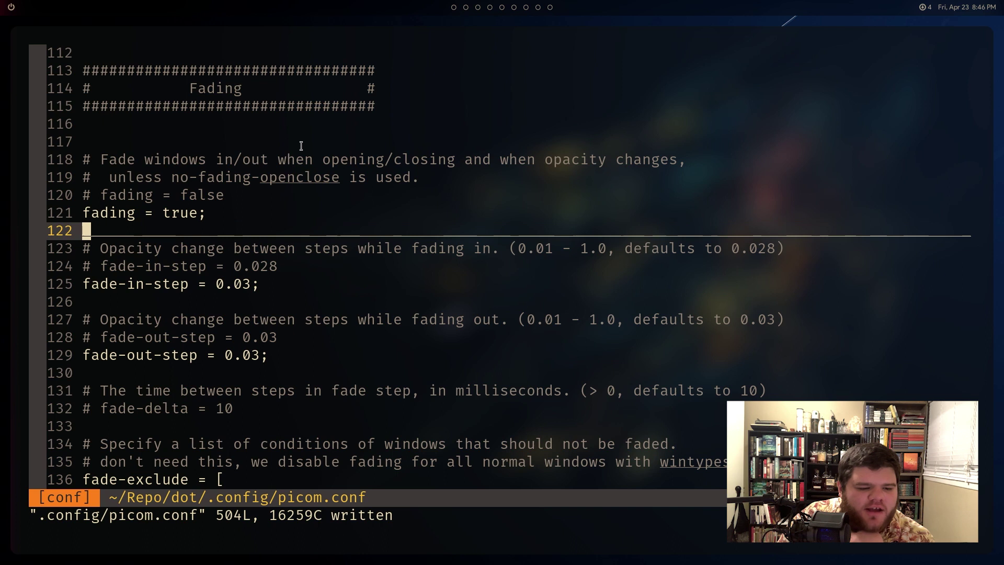
pyautogui.press('j')
pyautogui.press('j')
pyautogui.press('j')
pyautogui.press('j')
pyautogui.press('j')
pyautogui.press('j')
pyautogui.press('j')
pyautogui.press('j')
pyautogui.press('j')
pyautogui.press('j')
pyautogui.press('j')
pyautogui.press('j')
pyautogui.press('j')
pyautogui.press('j')
pyautogui.press('j')
pyautogui.press('j')
pyautogui.press('j')
pyautogui.press('j')
pyautogui.press('j')
pyautogui.press('j')
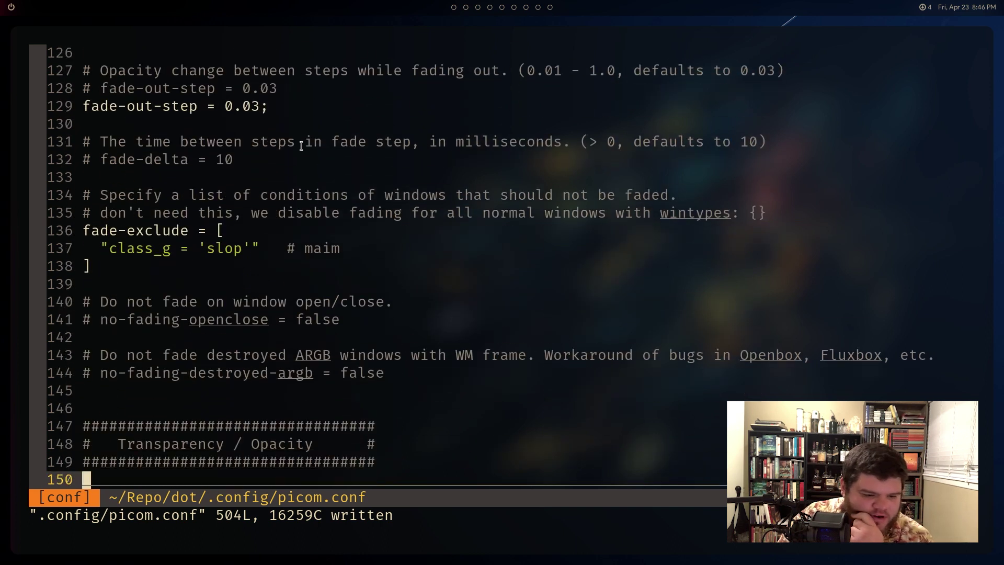
# Examine the Transparency / Opacity settings, then open and close a new terminal to check how an inactive window looks
pyautogui.press('j')
pyautogui.press('j')
pyautogui.press('j')
pyautogui.press('j')
pyautogui.press('j')
pyautogui.press('j')
pyautogui.press('j')
pyautogui.press('j')
pyautogui.press('j')
pyautogui.press('j')
pyautogui.press('j')
pyautogui.press('k')
pyautogui.press('k')
pyautogui.press('k')
pyautogui.press('j')
pyautogui.press('j')
pyautogui.press('j')
pyautogui.press('j')
pyautogui.press('j')
pyautogui.press('j')
pyautogui.press('j')
pyautogui.press('j')
pyautogui.press('j')
pyautogui.press('j')
pyautogui.press('j')
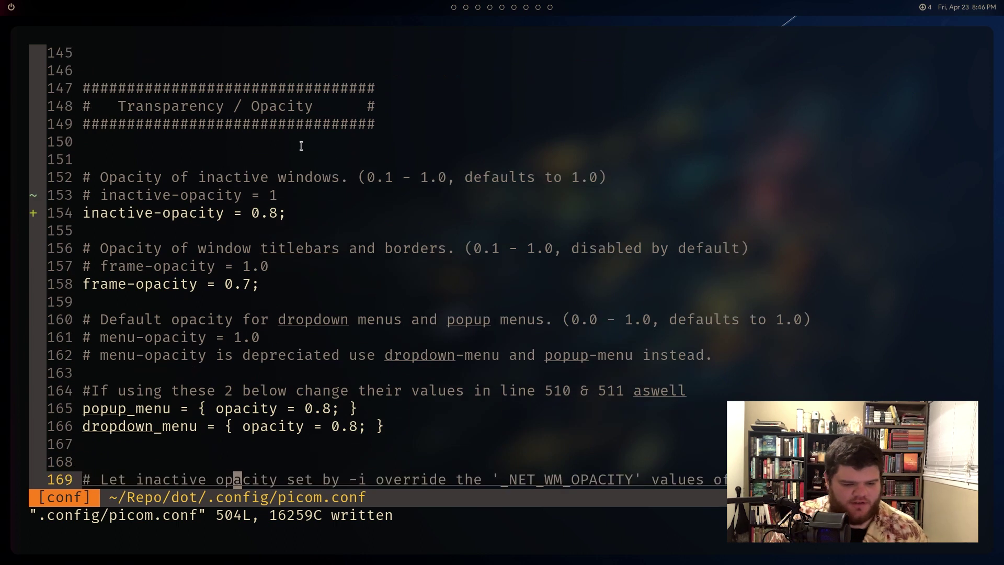
pyautogui.press('super+Return')
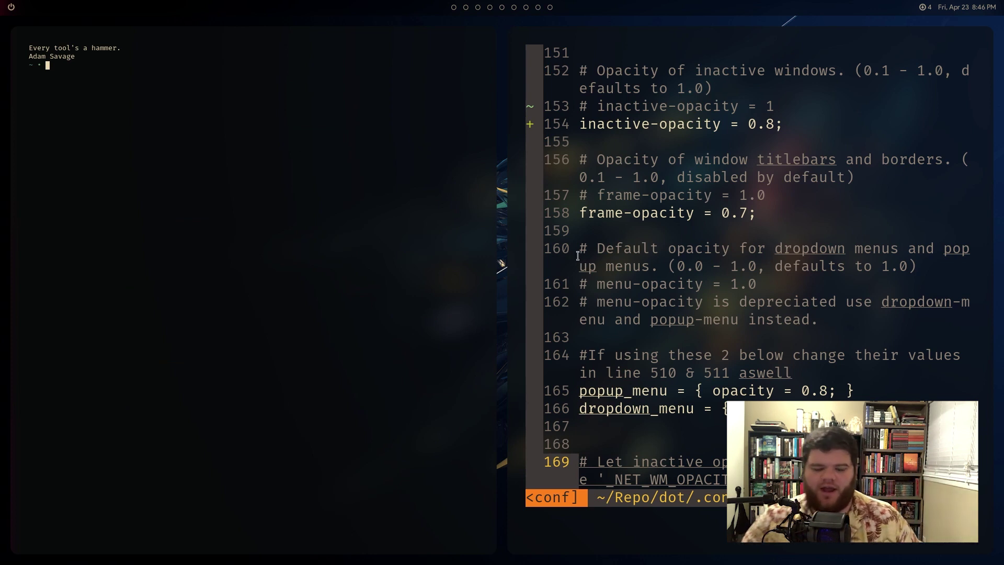
pyautogui.press('super+q')
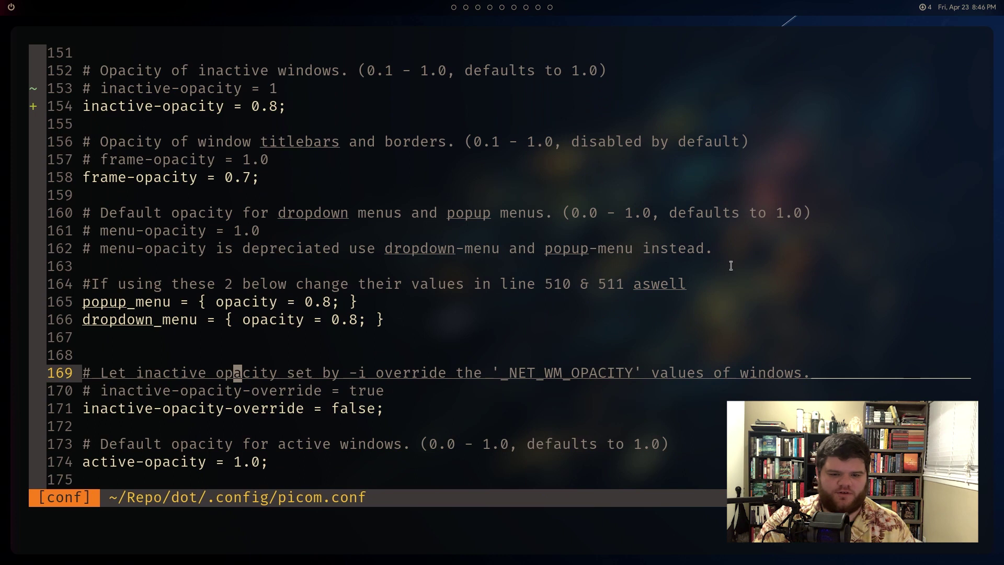
# Find the inactive-dim option in picom.conf, uncomment it, set it to 0.2 and save the file
pyautogui.write('/dimmed')
pyautogui.press('BackSpace')
pyautogui.press('BackSpace')
pyautogui.press('BackSpace')
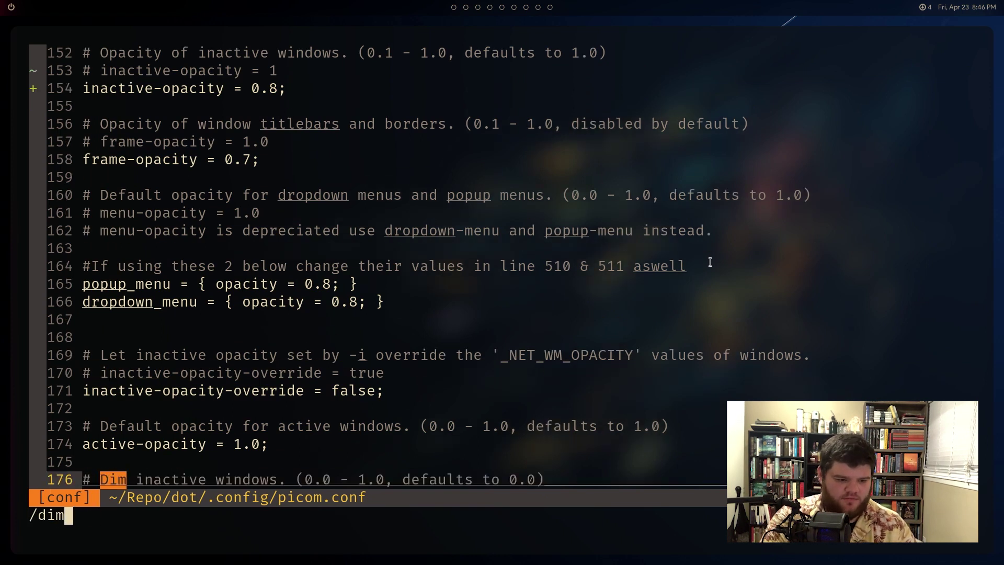
pyautogui.press('j')
pyautogui.press('j')
pyautogui.press('j')
pyautogui.press('k')
pyautogui.press('k')
pyautogui.press('k')
pyautogui.press('k')
pyautogui.press('k')
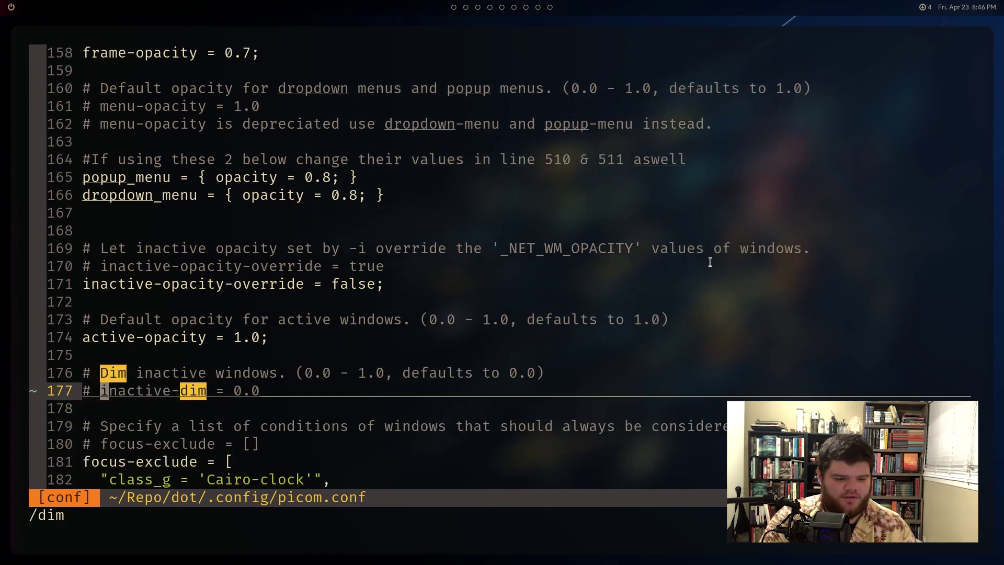
pyautogui.press('0')
pyautogui.press('x')
pyautogui.press('A')
pyautogui.press('BackSpace')
pyautogui.write('2')
pyautogui.press('Escape')
pyautogui.write(':w')
pyautogui.press('Return')
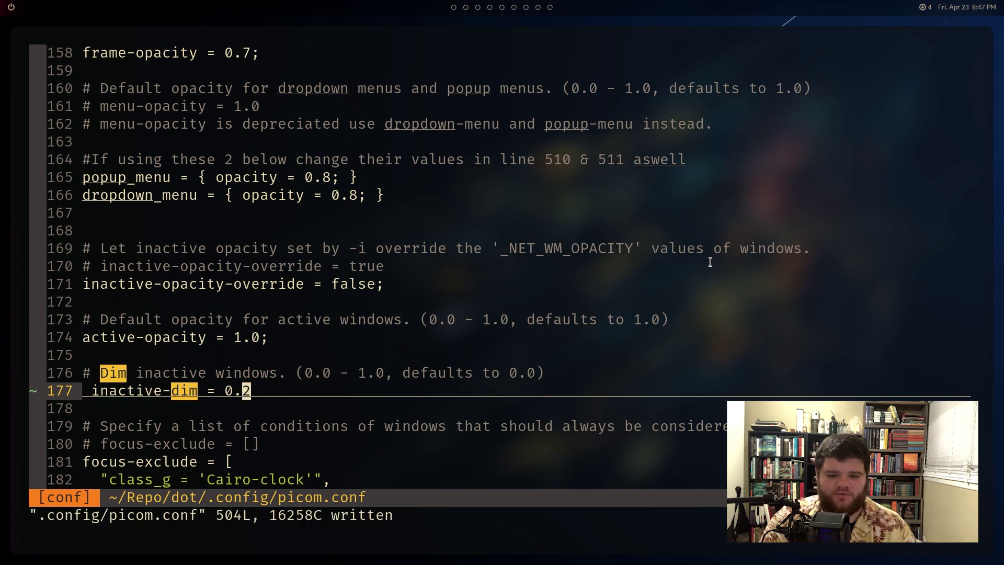
# Open a second terminal beside the editor and switch focus between the two windows to check the inactive dimming
pyautogui.press('super+Return')
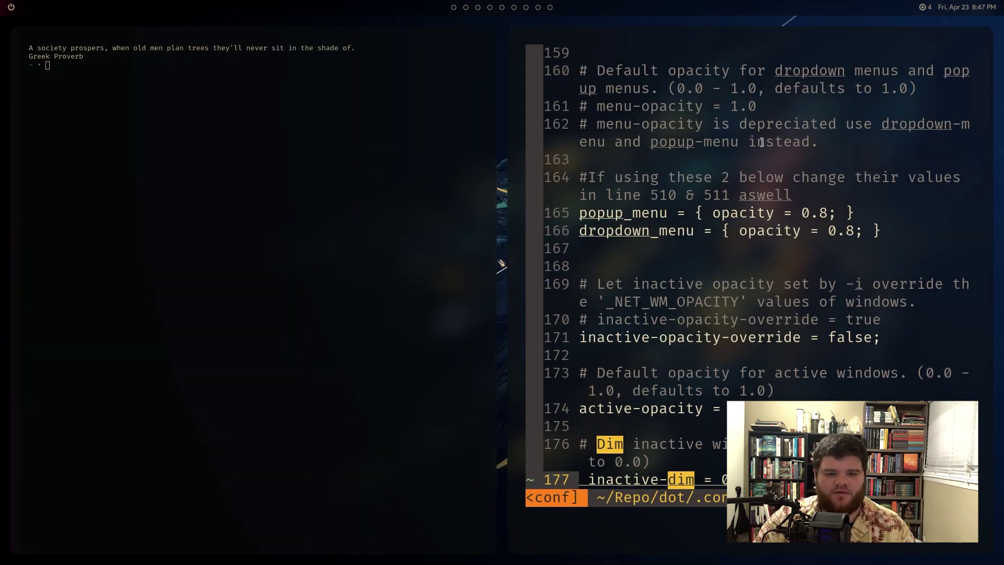
pyautogui.click(692, 160)
pyautogui.click(823, 177)
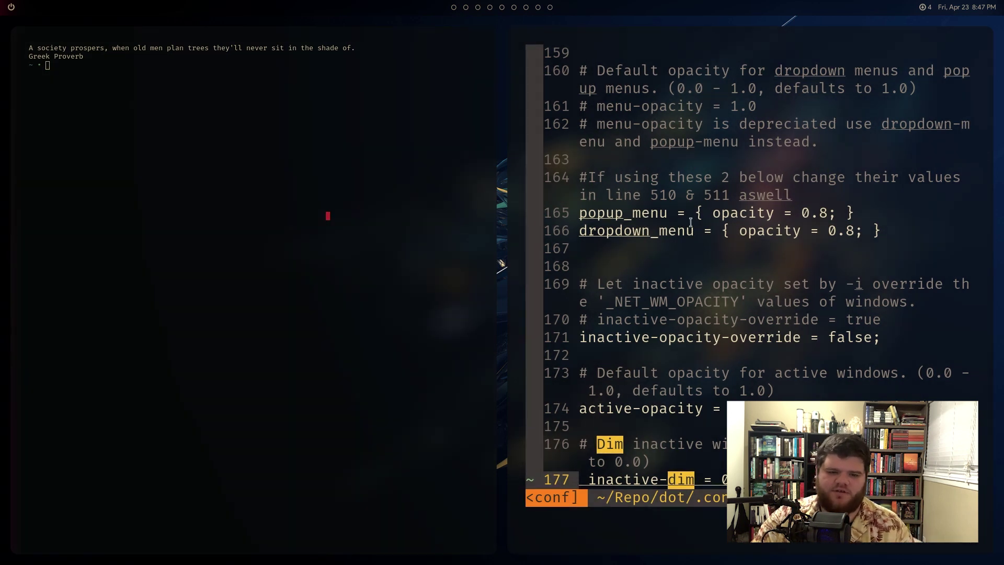
pyautogui.click(829, 213)
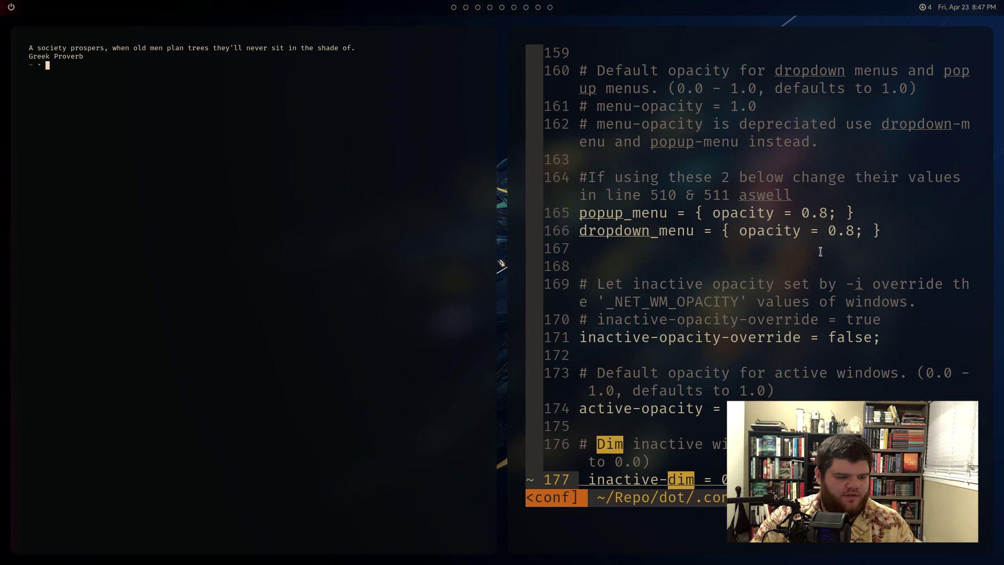
# Set inactive-opacity to 1 in the Transparency / Opacity section and save picom.conf
pyautogui.press('k')
pyautogui.press('k')
pyautogui.press('k')
pyautogui.press('k')
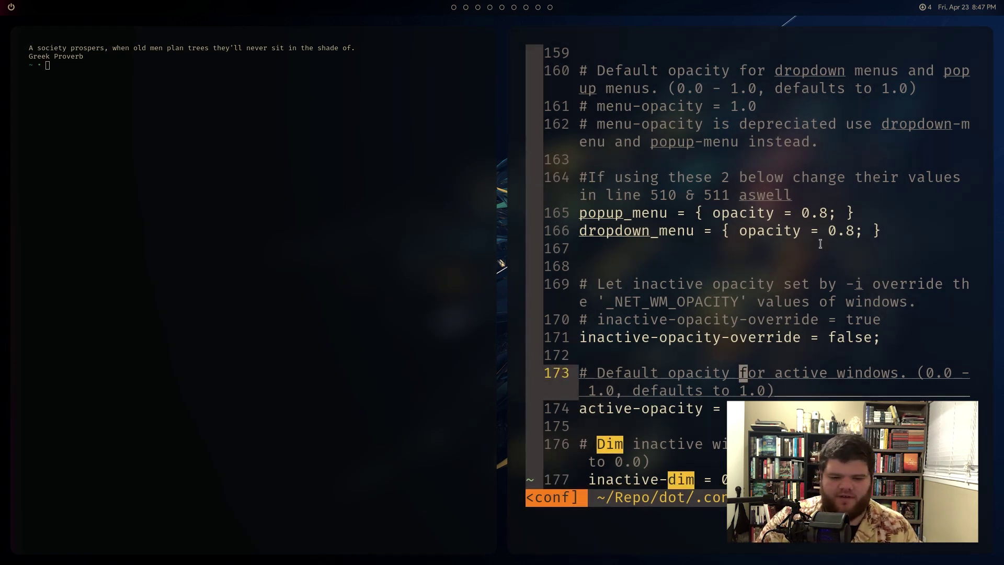
pyautogui.write('/inactive-opacti')
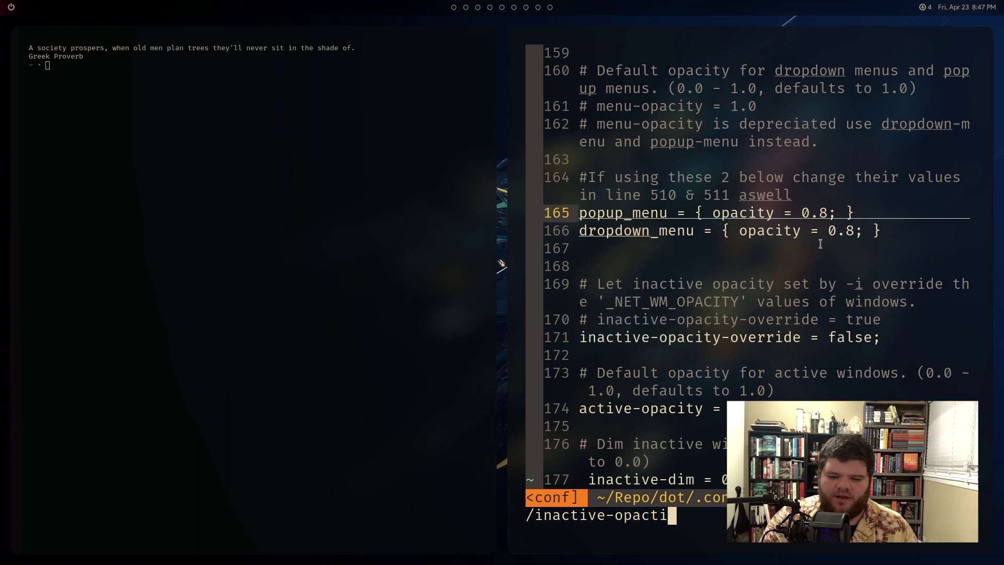
pyautogui.press('BackSpace')
pyautogui.press('BackSpace')
pyautogui.press('BackSpace')
pyautogui.press('BackSpace')
pyautogui.press('BackSpace')
pyautogui.press('BackSpace')
pyautogui.press('BackSpace')
pyautogui.press('k')
pyautogui.press('k')
pyautogui.press('k')
pyautogui.press('k')
pyautogui.press('k')
pyautogui.press('k')
pyautogui.press('k')
pyautogui.press('k')
pyautogui.press('k')
pyautogui.press('k')
pyautogui.press('k')
pyautogui.press('k')
pyautogui.press('k')
pyautogui.press('k')
pyautogui.press('k')
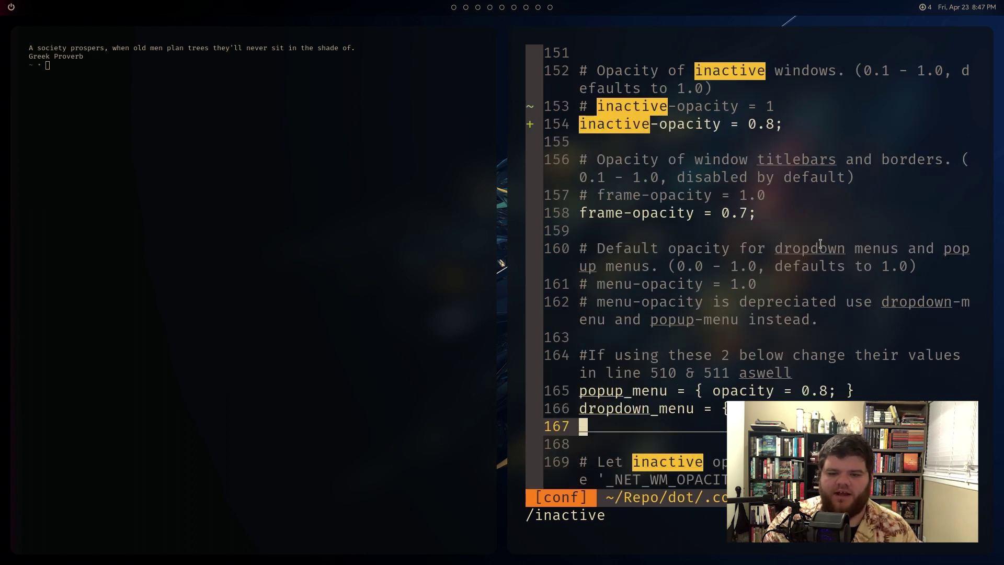
pyautogui.press('w')
pyautogui.press('w')
pyautogui.write('ct;')
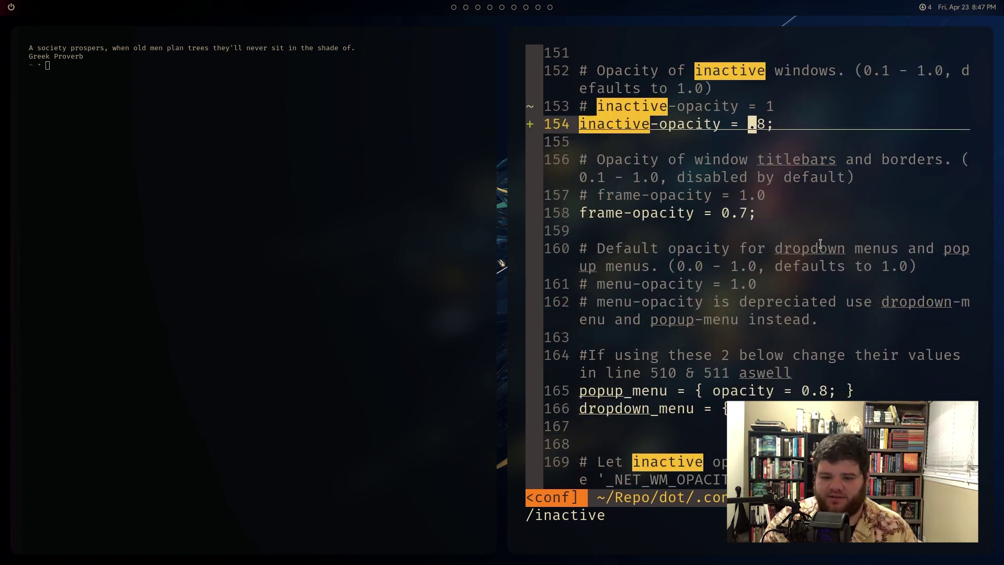
pyautogui.write('1')
pyautogui.press('Escape')
pyautogui.write(':w')
pyautogui.press('Return')
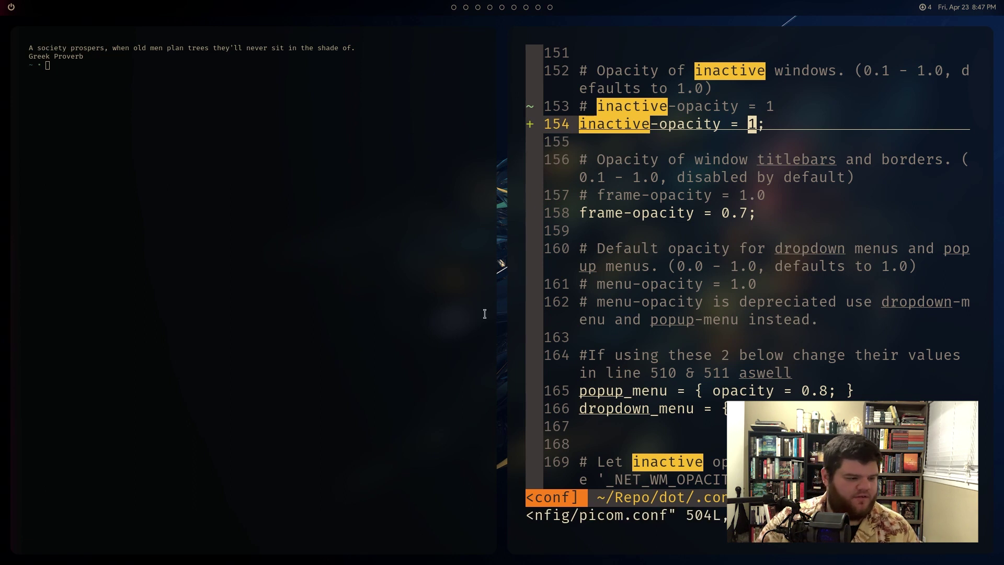
# Switch focus between the terminal and the editor to compare how inactive windows look, and close the extra terminal
pyautogui.click(18, 347)
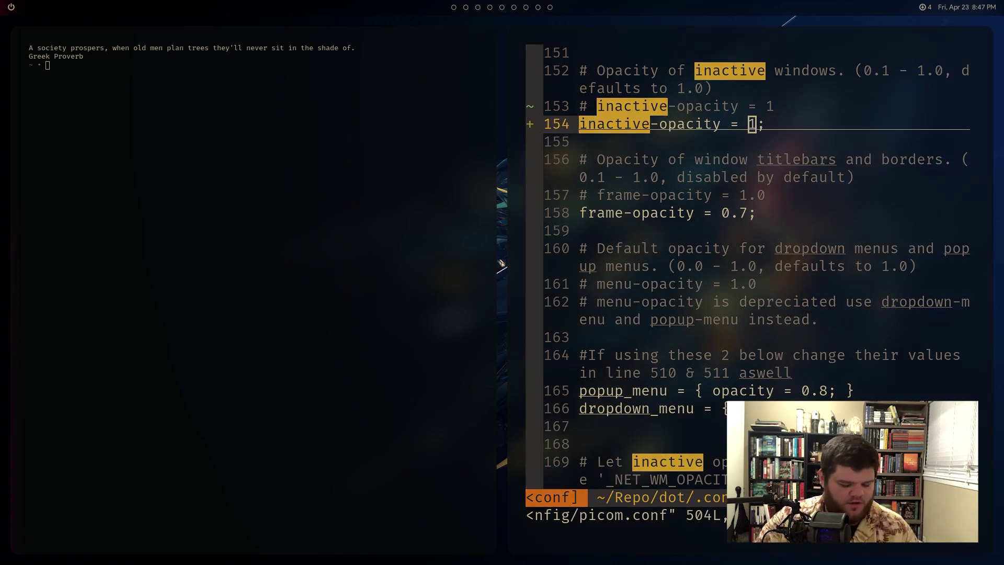
pyautogui.moveTo(703, 230); pyautogui.dragTo(703, 248)
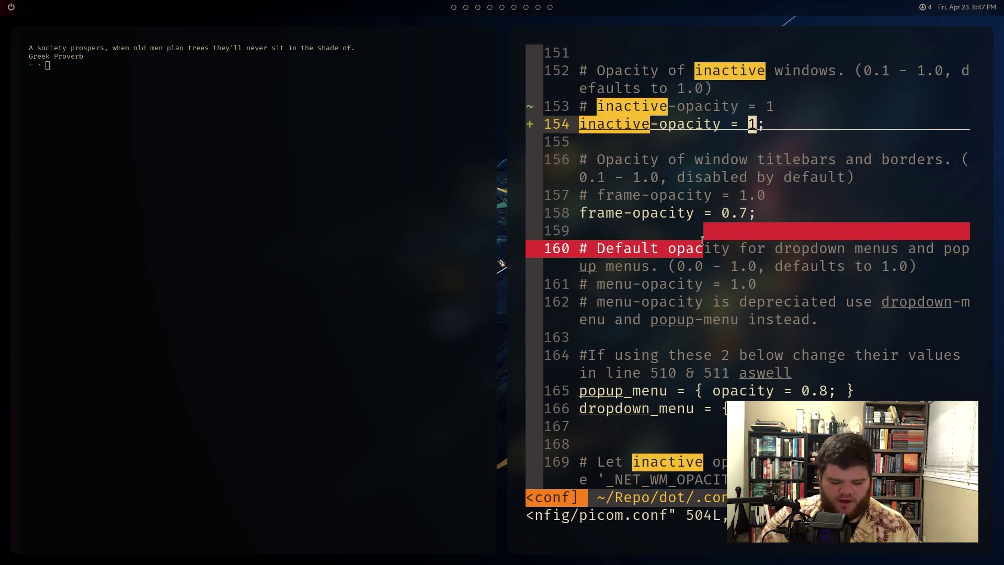
pyautogui.click(781, 241)
pyautogui.press('super+q')
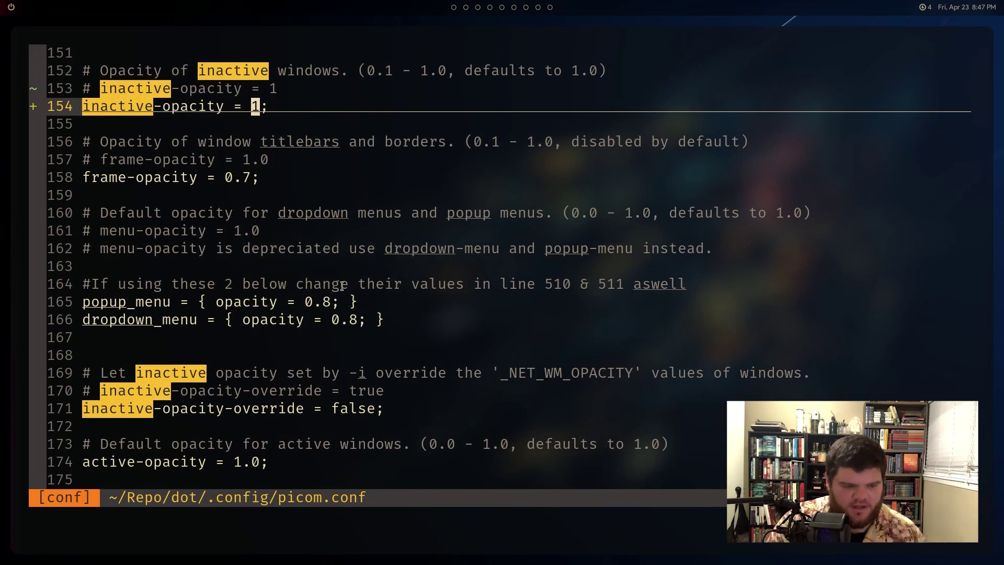
# Look back over the Fading section's settings and return to the opacity options in the Transparency / Opacity section
pyautogui.press('k')
pyautogui.press('k')
pyautogui.press('k')
pyautogui.press('k')
pyautogui.press('k')
pyautogui.press('k')
pyautogui.press('k')
pyautogui.press('k')
pyautogui.press('k')
pyautogui.press('k')
pyautogui.press('k')
pyautogui.press('k')
pyautogui.press('k')
pyautogui.press('k')
pyautogui.press('k')
pyautogui.press('k')
pyautogui.press('k')
pyautogui.press('k')
pyautogui.press('k')
pyautogui.press('k')
pyautogui.press('k')
pyautogui.press('k')
pyautogui.press('k')
pyautogui.press('k')
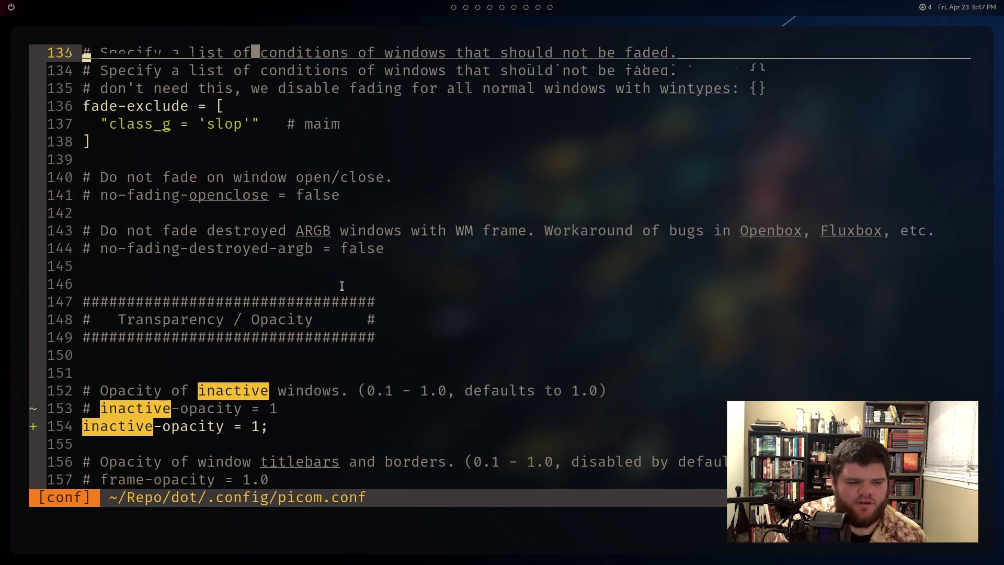
pyautogui.press('k')
pyautogui.press('k')
pyautogui.press('k')
pyautogui.press('k')
pyautogui.press('k')
pyautogui.press('k')
pyautogui.press('k')
pyautogui.press('k')
pyautogui.press('k')
pyautogui.press('k')
pyautogui.press('k')
pyautogui.press('k')
pyautogui.press('k')
pyautogui.press('k')
pyautogui.press('k')
pyautogui.press('j')
pyautogui.press('j')
pyautogui.press('j')
pyautogui.press('j')
pyautogui.press('j')
pyautogui.press('j')
pyautogui.press('j')
pyautogui.press('j')
pyautogui.press('j')
pyautogui.press('j')
pyautogui.press('j')
pyautogui.press('j')
pyautogui.press('j')
pyautogui.press('j')
pyautogui.press('j')
pyautogui.press('j')
pyautogui.press('j')
pyautogui.press('j')
pyautogui.press('j')
pyautogui.press('j')
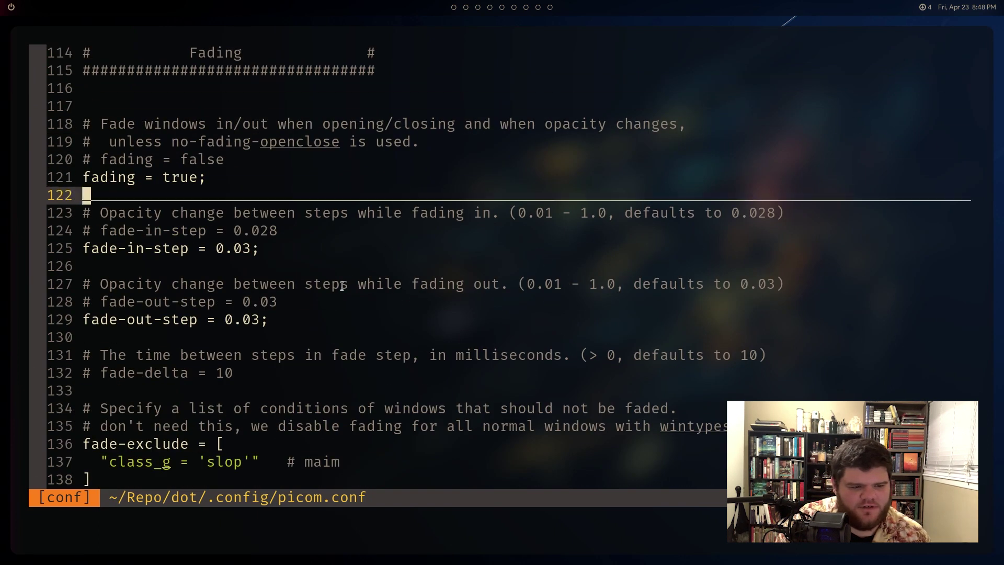
pyautogui.press('j')
pyautogui.press('j')
pyautogui.press('j')
pyautogui.press('j')
pyautogui.press('j')
pyautogui.press('j')
pyautogui.press('j')
pyautogui.press('j')
pyautogui.press('j')
pyautogui.press('j')
pyautogui.press('j')
pyautogui.press('j')
pyautogui.press('j')
pyautogui.press('j')
pyautogui.press('j')
pyautogui.press('j')
pyautogui.press('j')
pyautogui.press('j')
pyautogui.press('j')
pyautogui.press('j')
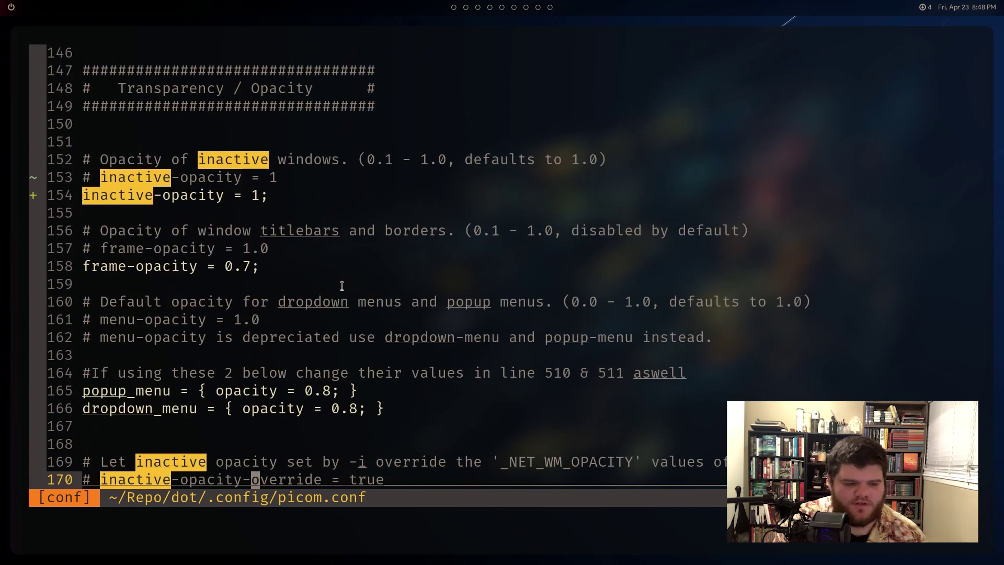
# Look over the options around the inactive-opacity settings in picom.conf, then go back toward the sections above
pyautogui.press('j')
pyautogui.press('j')
pyautogui.press('j')
pyautogui.press('j')
pyautogui.press('j')
pyautogui.press('j')
pyautogui.press('j')
pyautogui.press('j')
pyautogui.press('j')
pyautogui.press('j')
pyautogui.press('j')
pyautogui.press('j')
pyautogui.press('j')
pyautogui.press('j')
pyautogui.press('j')
pyautogui.press('j')
pyautogui.press('j')
pyautogui.press('j')
pyautogui.press('j')
pyautogui.press('j')
pyautogui.press('k')
pyautogui.press('k')
pyautogui.press('k')
pyautogui.press('k')
pyautogui.press('k')
pyautogui.press('k')
pyautogui.press('k')
pyautogui.press('k')
pyautogui.press('k')
pyautogui.press('{')
pyautogui.press('{')
pyautogui.press('{')
pyautogui.press('{')
pyautogui.press('{')
# Close picom.conf and open the polybar configuration file .config/polybar/config in the editor
pyautogui.write(':q')
pyautogui.press('Return')
pyautogui.write('v .config/polybar/')
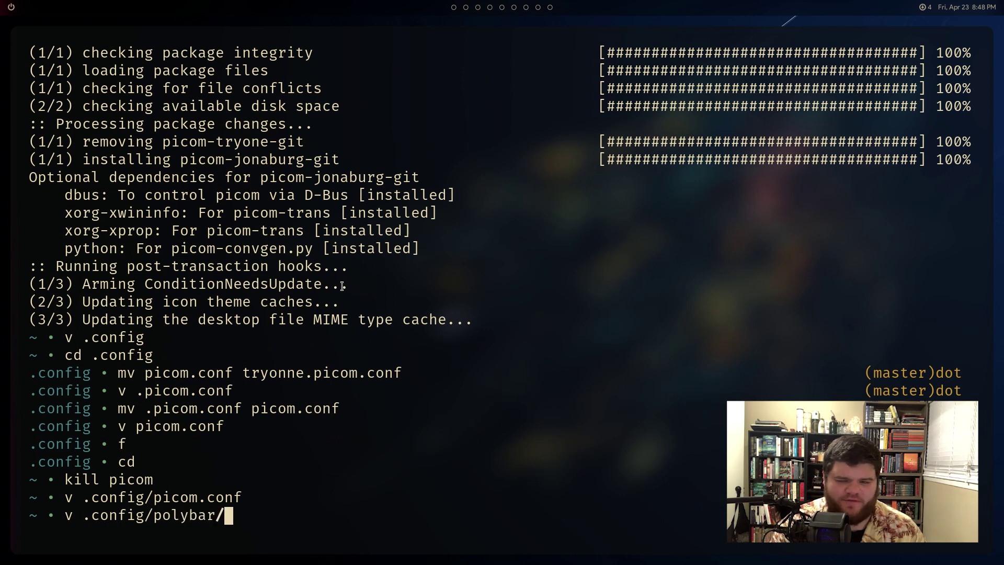
pyautogui.press('Tab')
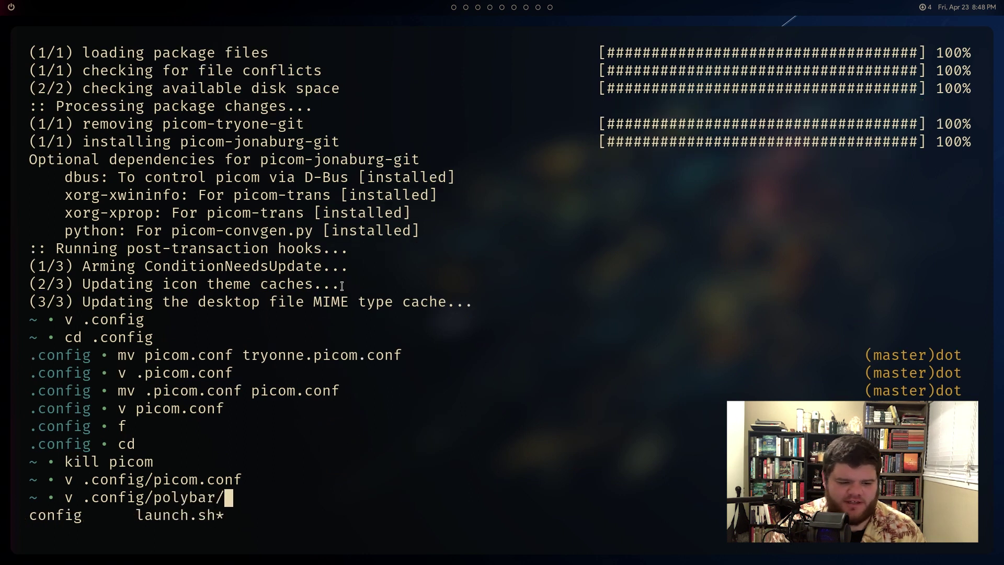
pyautogui.press('Tab')
pyautogui.press('Return')
pyautogui.press('j')
pyautogui.press('j')
pyautogui.press('j')
pyautogui.press('k')
pyautogui.press('k')
pyautogui.press('k')
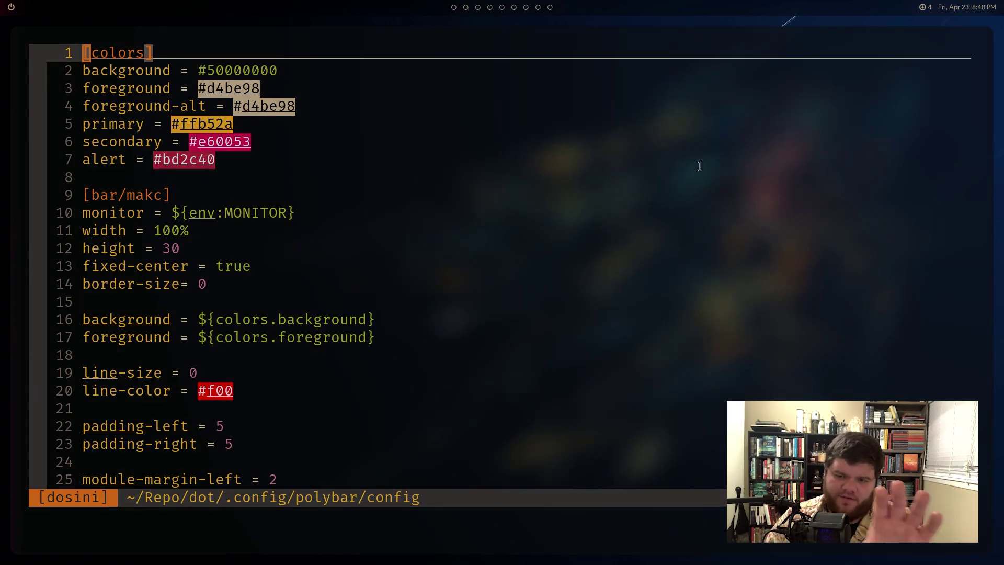
# Switch to the browser and review the 2020, 2021 and Justin Maller collections in the wallpapers repository's readme
pyautogui.hotkey('alt', 'Tab')
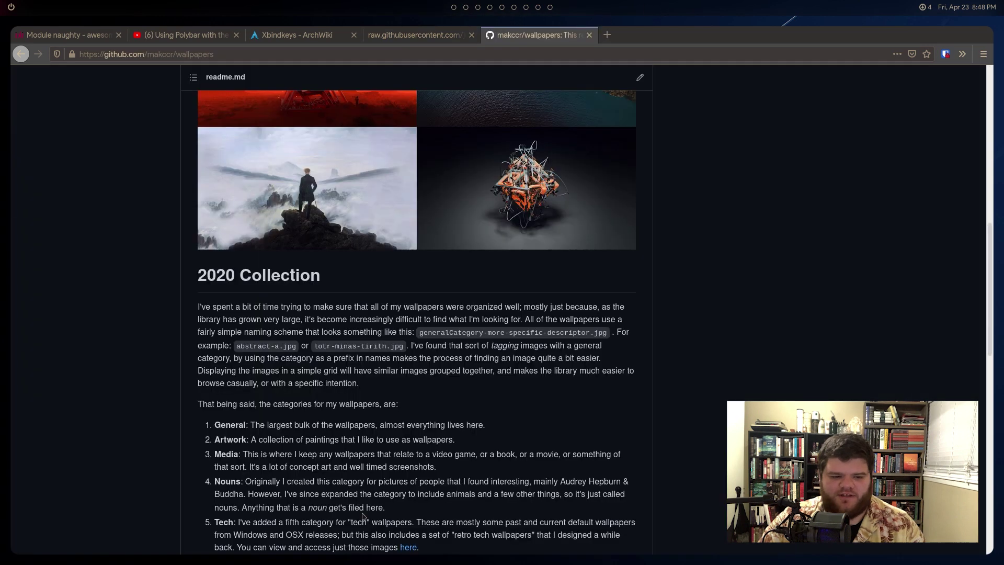
pyautogui.scroll(-6, 365, 516)
pyautogui.scroll(3, 327, 396)
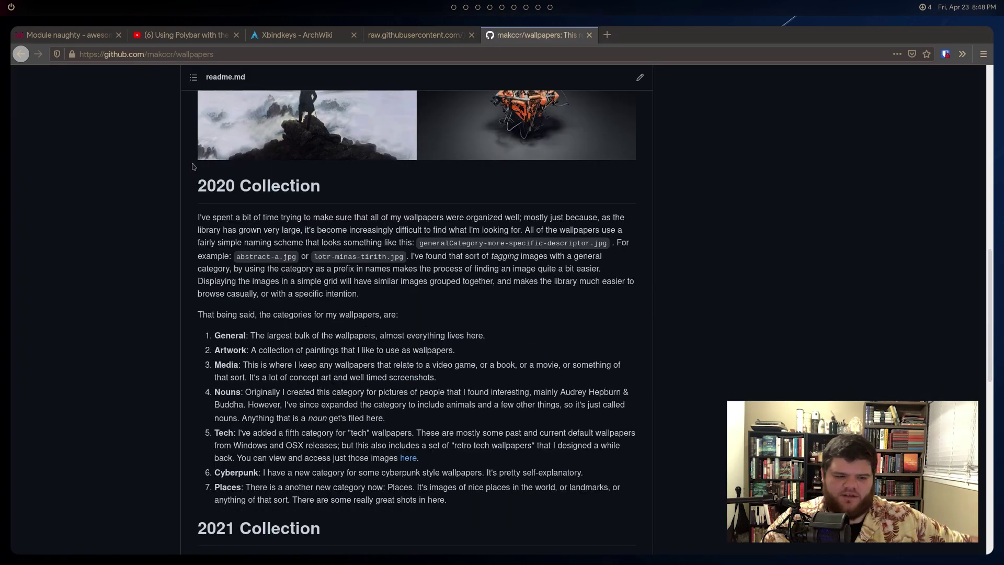
pyautogui.moveTo(208, 186); pyautogui.dragTo(321, 186)
pyautogui.scroll(-3, 328, 395)
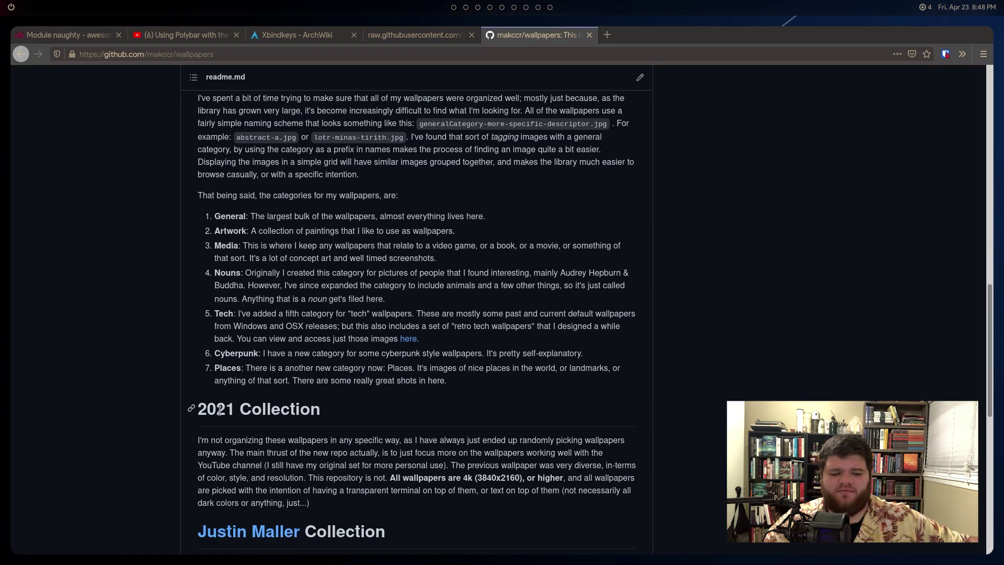
pyautogui.moveTo(217, 409); pyautogui.dragTo(288, 410)
pyautogui.scroll(-3, 422, 420)
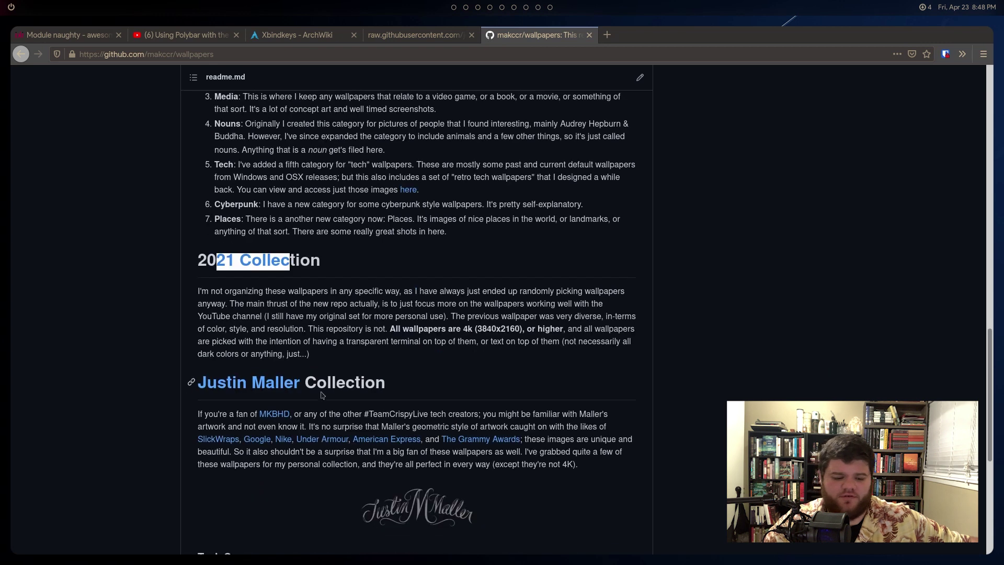
pyautogui.moveTo(388, 382); pyautogui.dragTo(197, 385)
pyautogui.click(449, 378)
pyautogui.scroll(9, 706, 160)
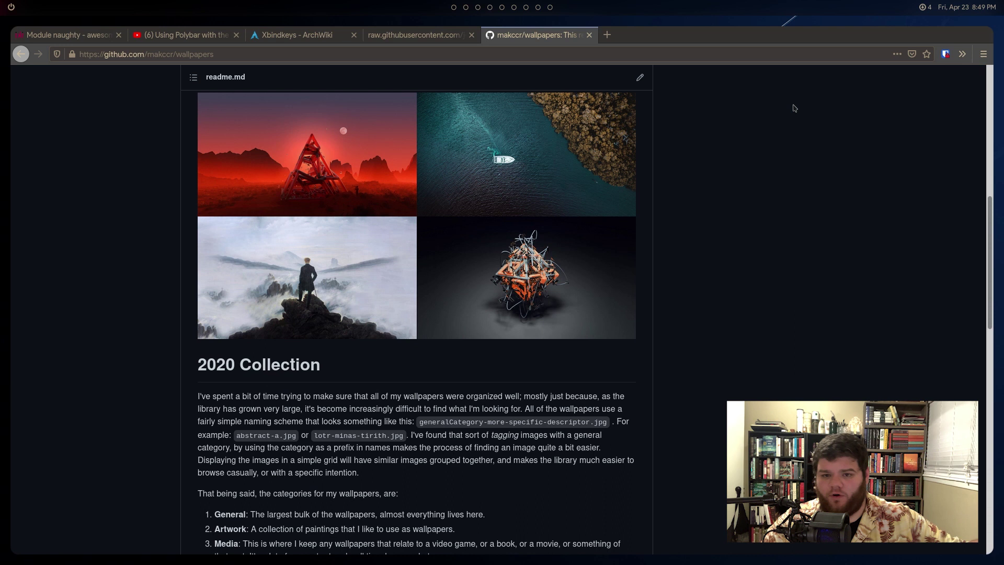
pyautogui.scroll(6, 723, 224)
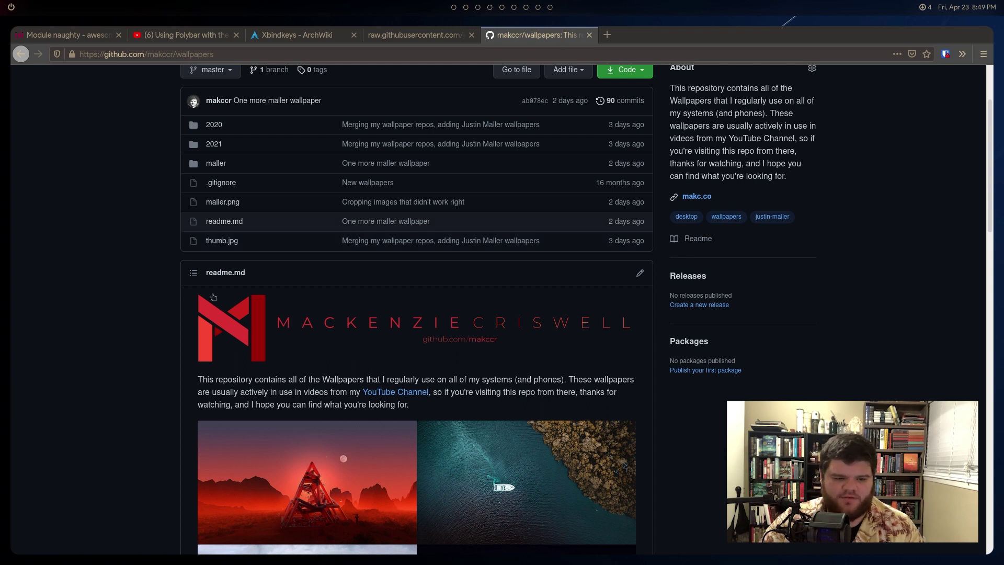
# Switch to the character map window, move it toward the middle of the desktop and look over its glyph table
pyautogui.press('super+1')
pyautogui.press('super+2')
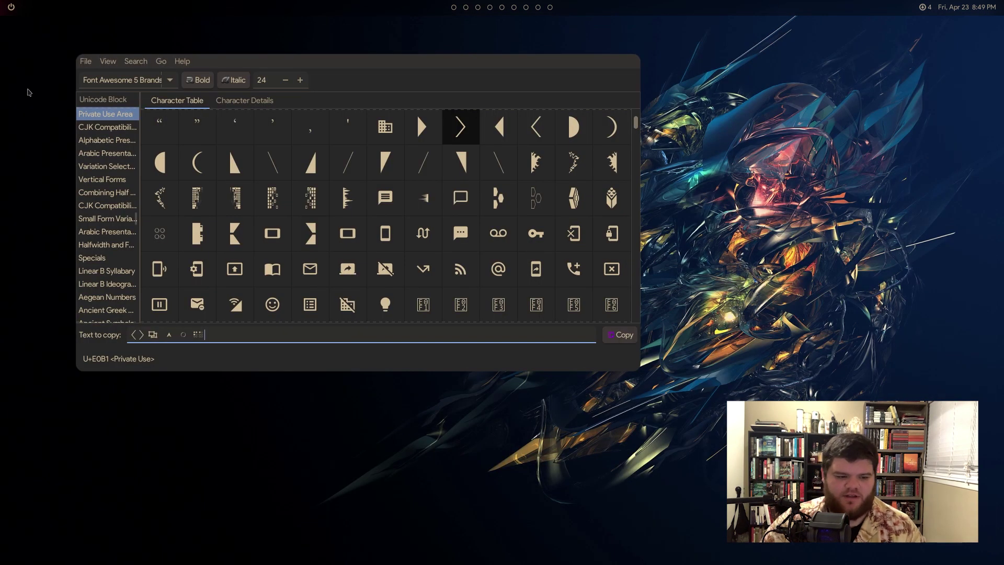
pyautogui.moveTo(397, 63); pyautogui.dragTo(592, 74)
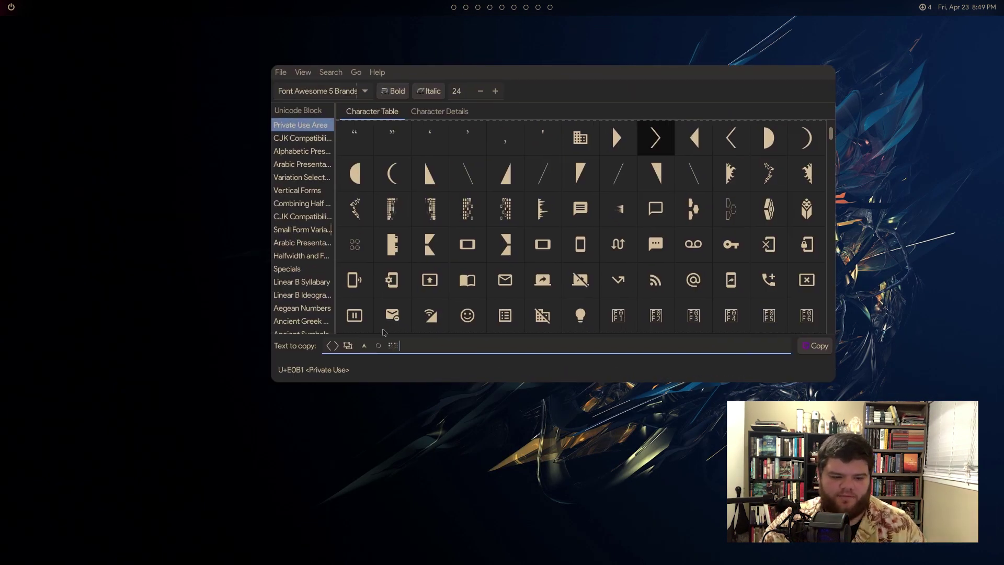
pyautogui.moveTo(399, 343); pyautogui.dragTo(309, 345)
pyautogui.click(446, 343)
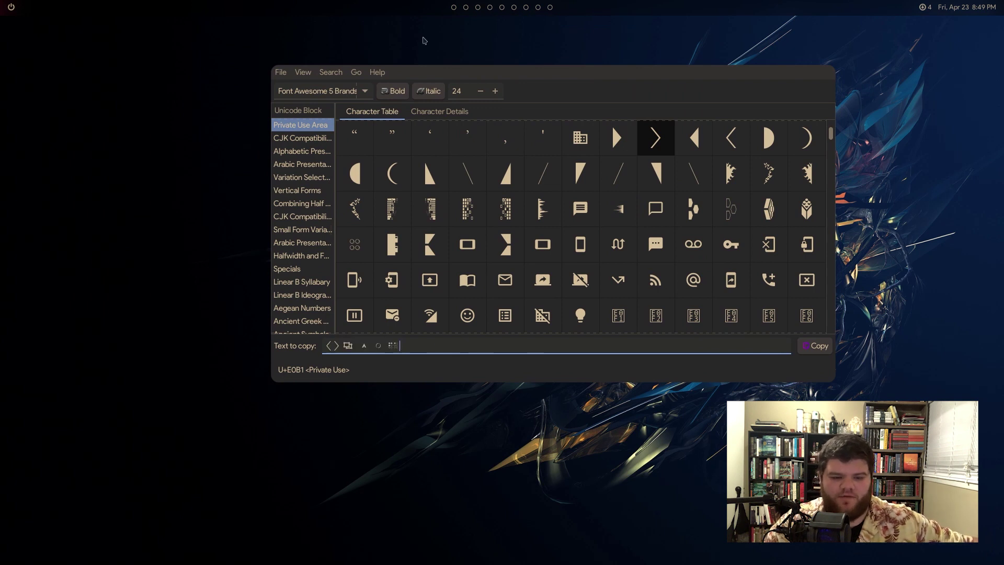
pyautogui.scroll(-3, 585, 207)
pyautogui.scroll(7, 586, 207)
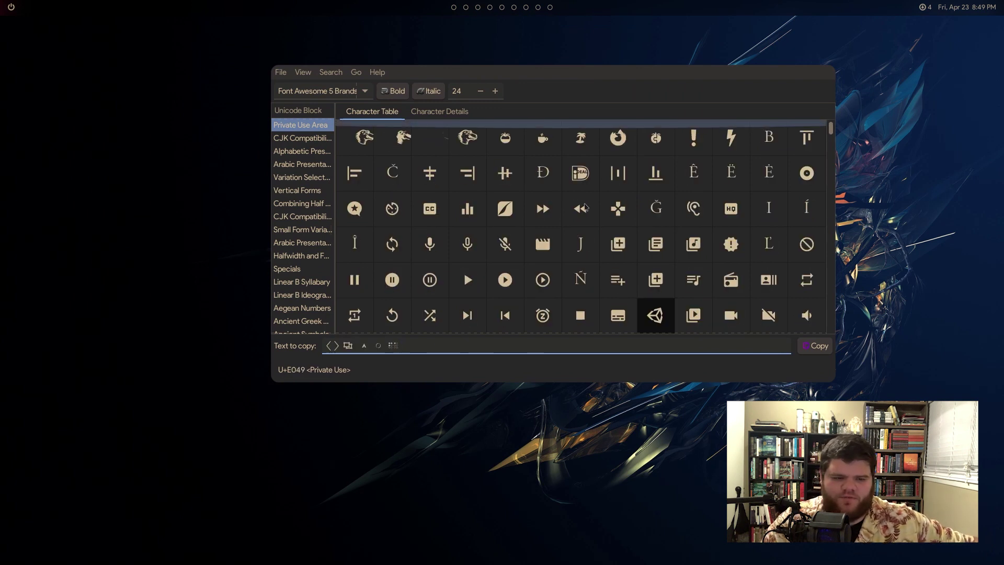
pyautogui.click(281, 73)
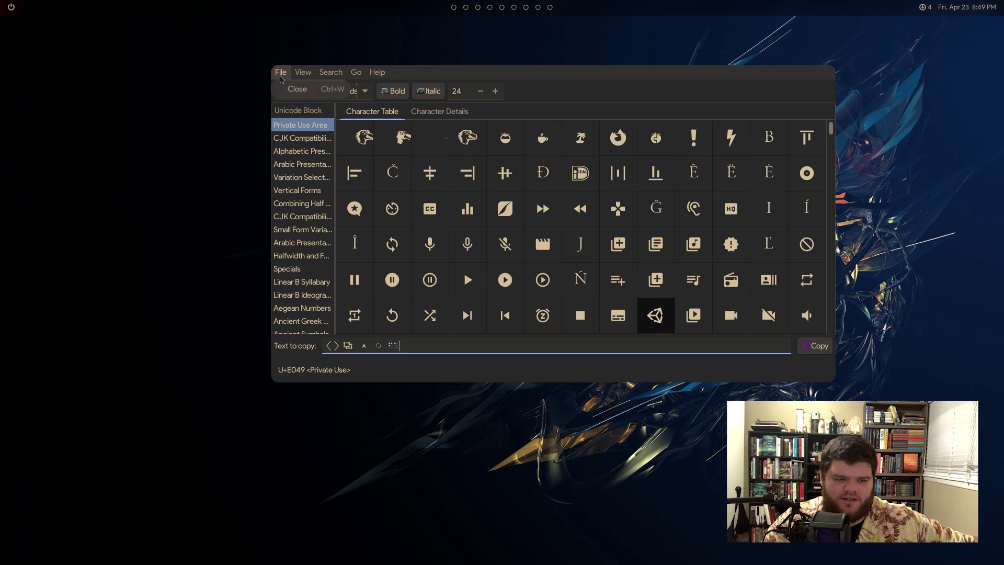
pyautogui.click(549, 81)
pyautogui.moveTo(565, 77); pyautogui.dragTo(555, 81)
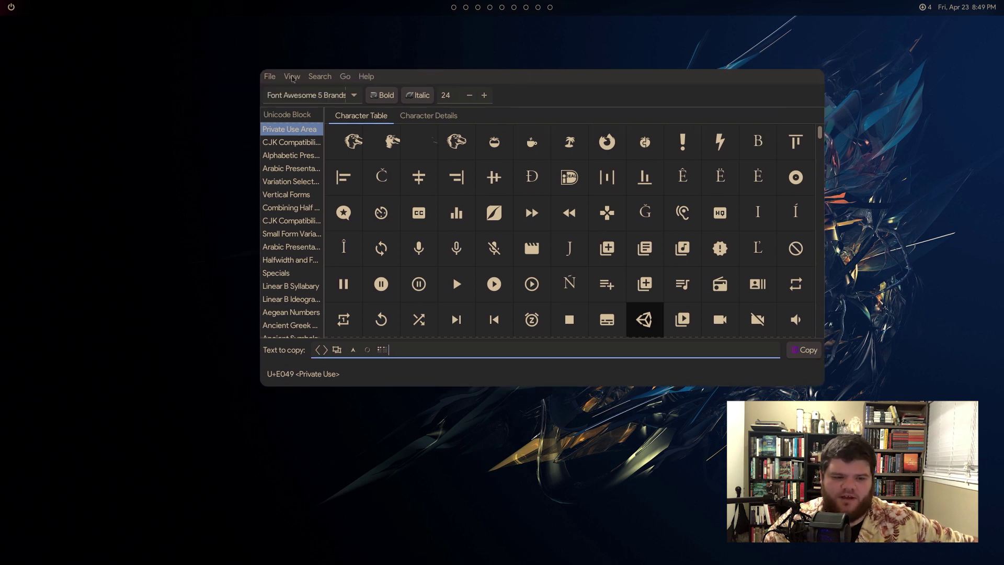
# Look through the Unicode blocks, select Private Use Area, and view the list of available fonts without changing the font
pyautogui.click(291, 77)
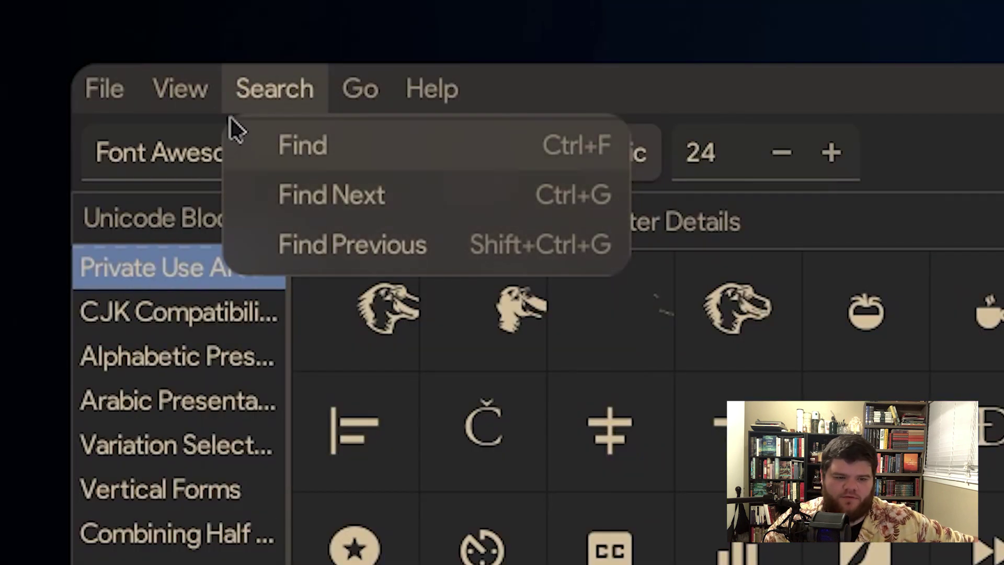
pyautogui.click(3, 347)
pyautogui.scroll(8, 183, 413)
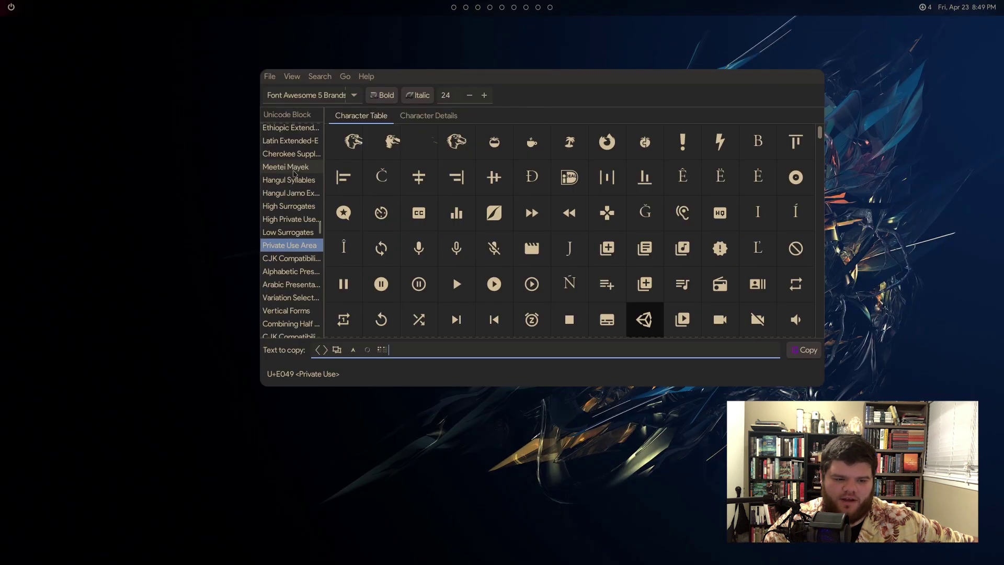
pyautogui.scroll(-5, 294, 174)
pyautogui.click(291, 244)
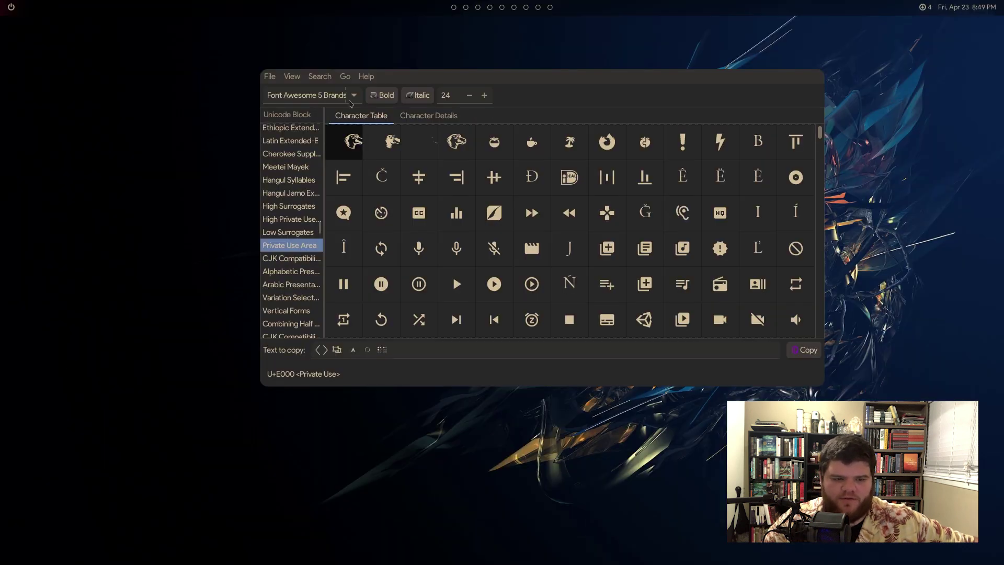
pyautogui.click(344, 95)
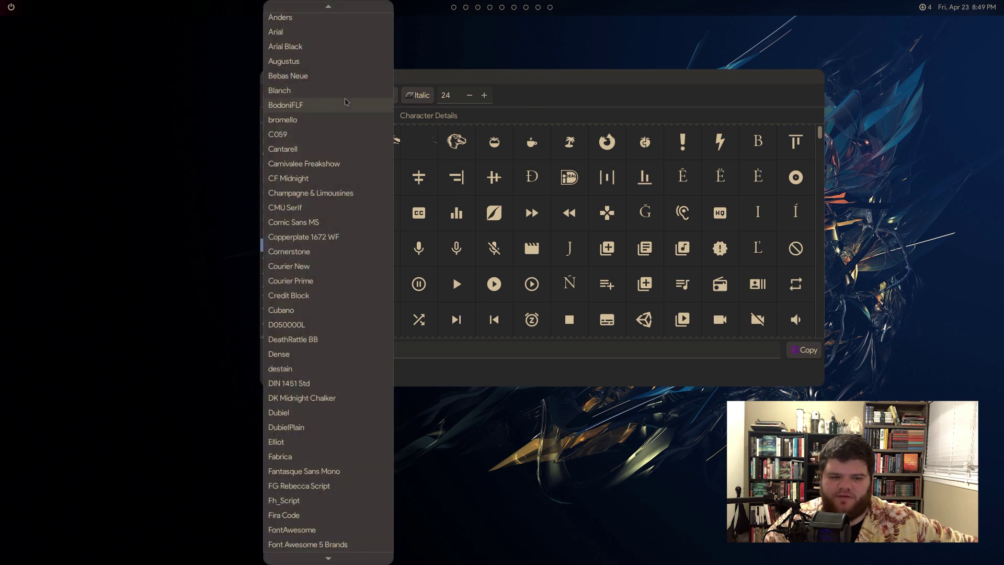
pyautogui.click(546, 86)
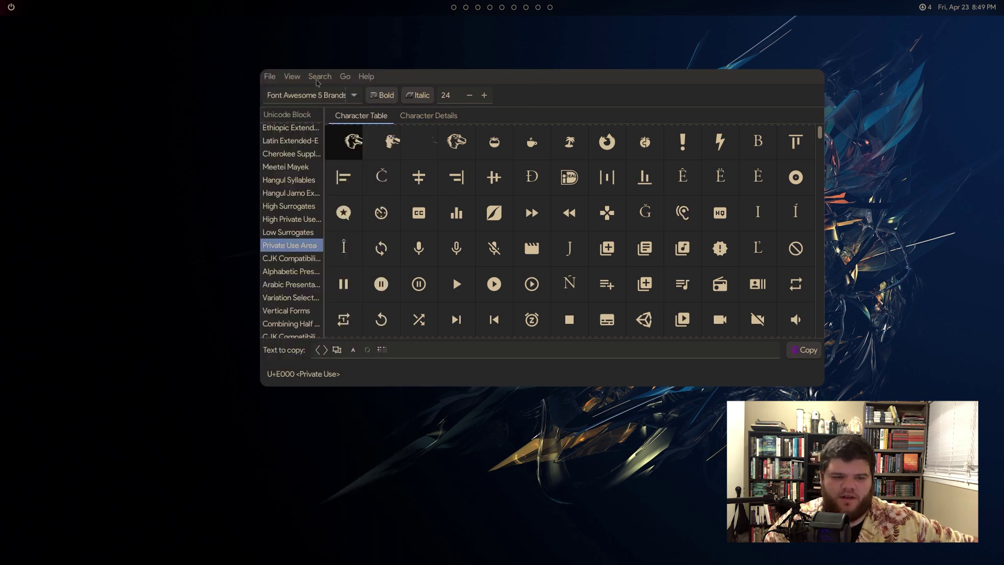
# Restrict the character table to glyphs from the Font Awesome 5 Brands font, look through it, and lift the restriction
pyautogui.click(298, 78)
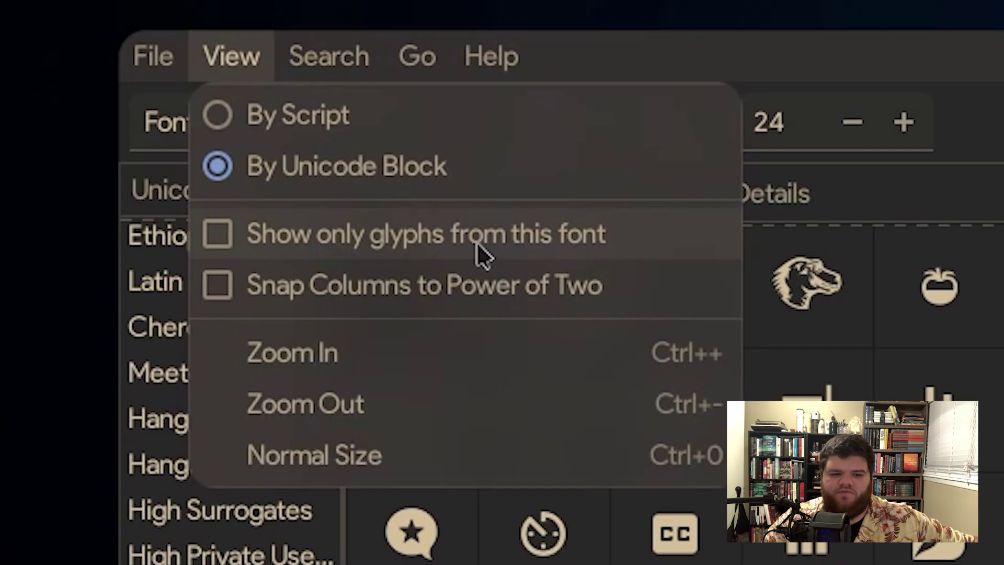
pyautogui.click(484, 250)
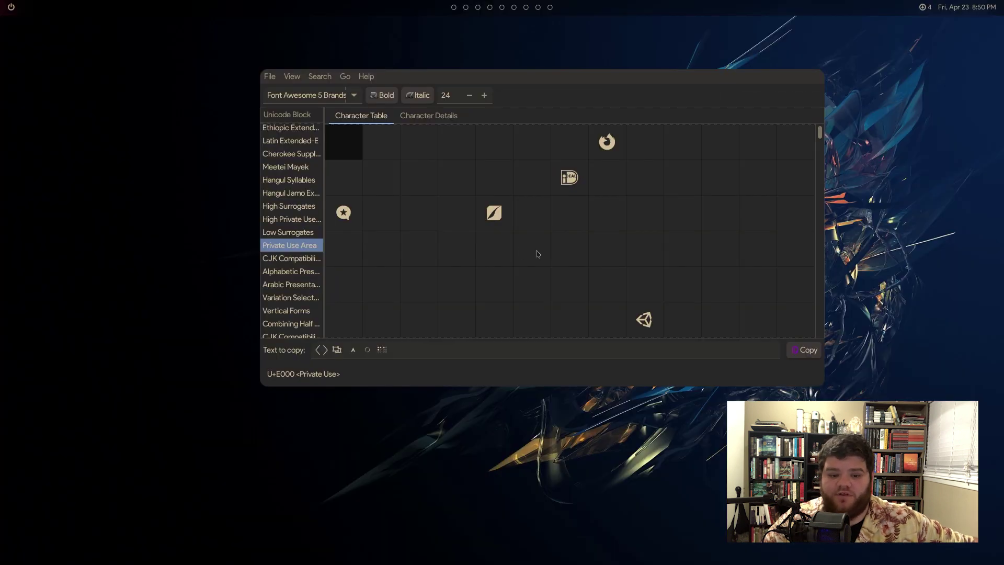
pyautogui.scroll(-6, 541, 253)
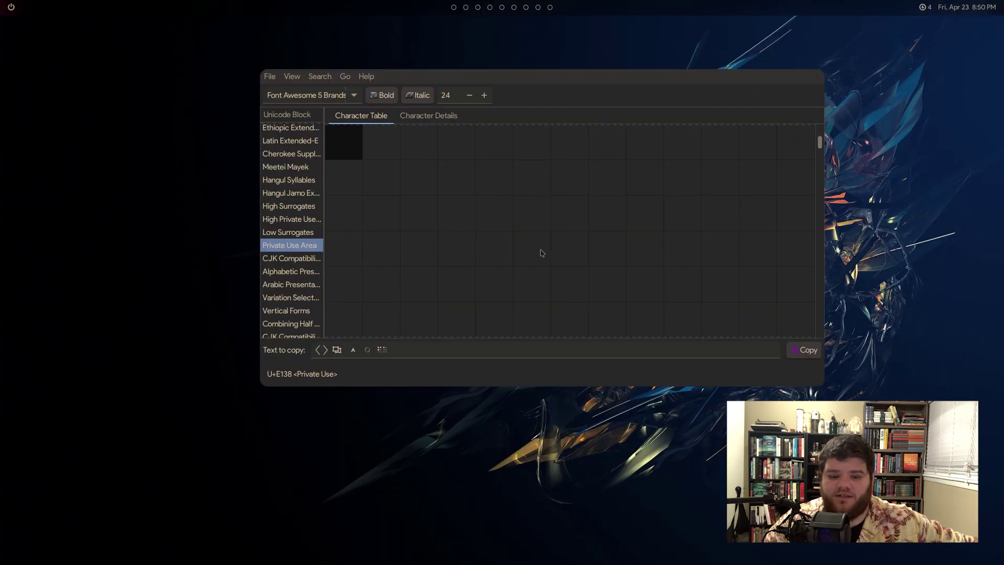
pyautogui.scroll(8, 541, 253)
pyautogui.scroll(3, 542, 252)
pyautogui.click(291, 76)
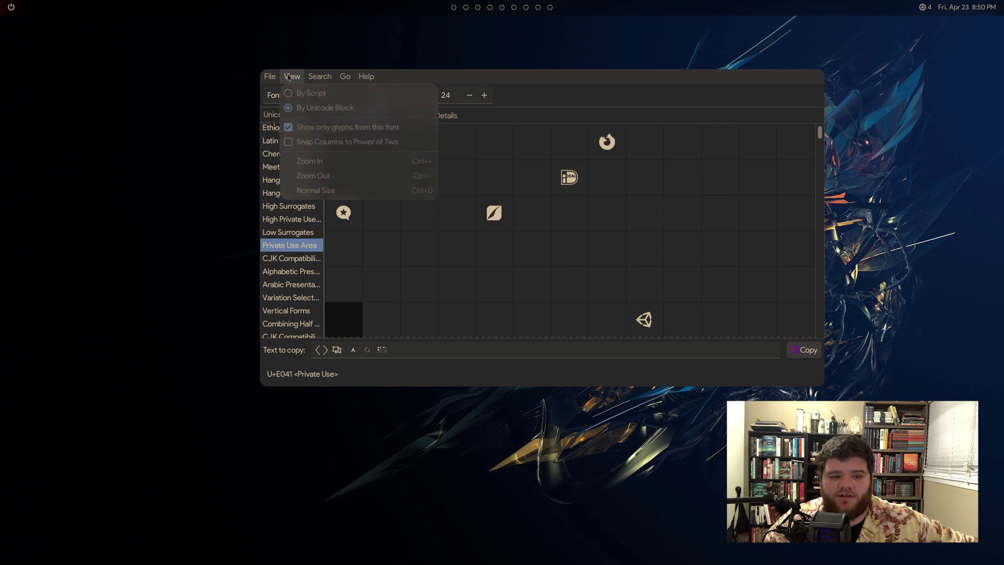
pyautogui.moveTo(319, 76)
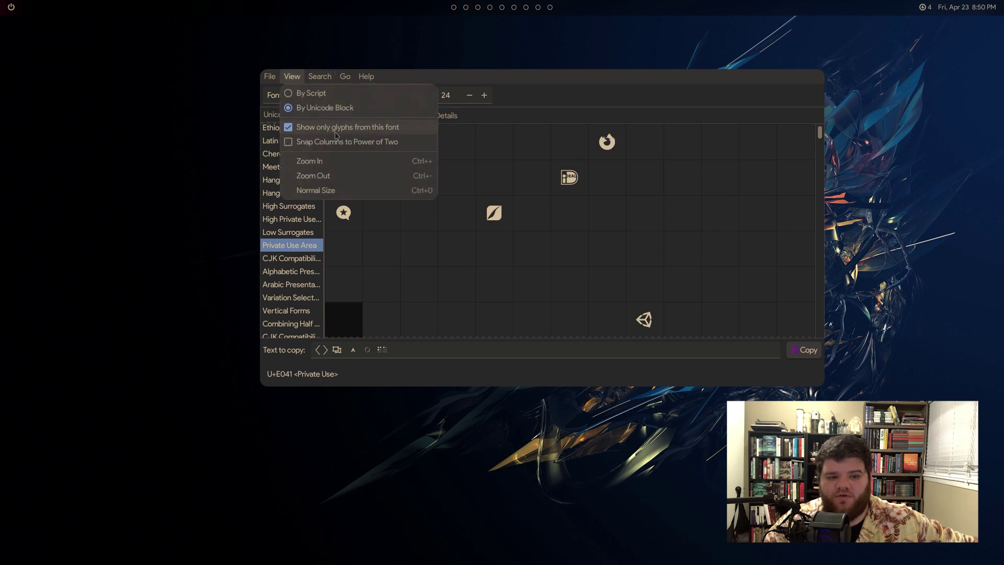
pyautogui.click(335, 134)
# Browse further through the Private Use Area icons and select a moon-phase glyph in the table
pyautogui.scroll(-5, 596, 245)
pyautogui.scroll(-20, 596, 244)
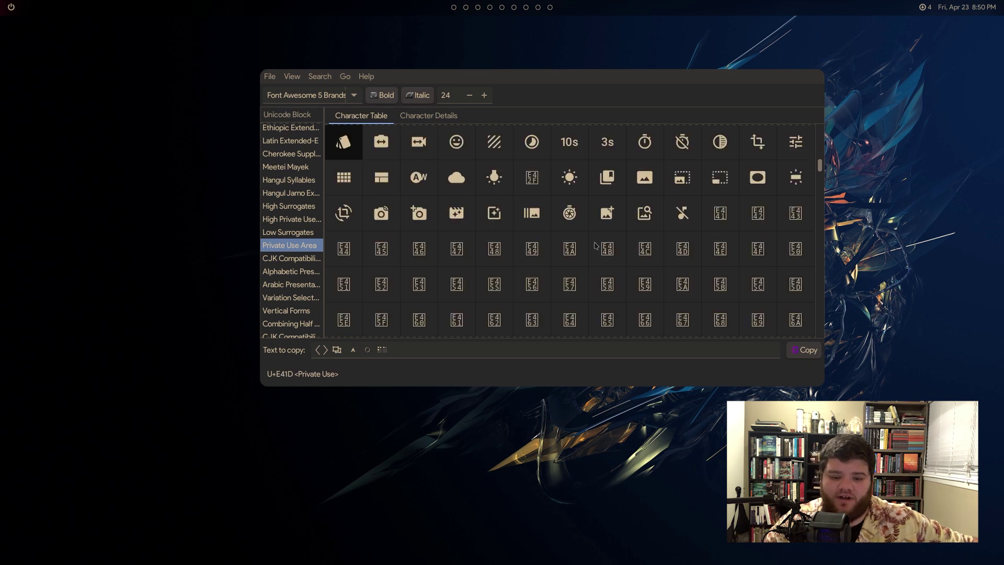
pyautogui.scroll(6, 600, 209)
pyautogui.click(606, 176)
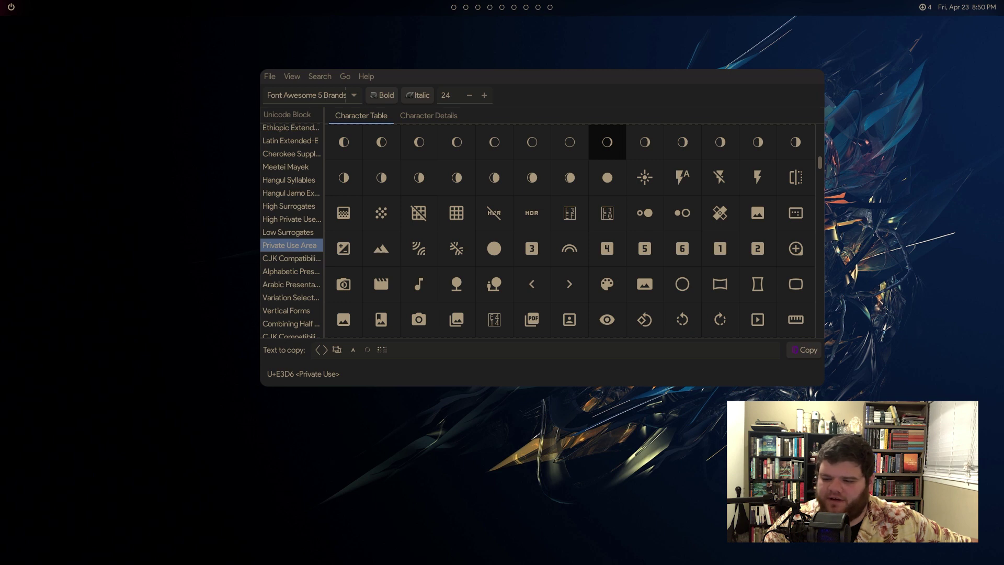
# Switch back to the polybar config in the editor, search for "font" and go to the font-2 value
pyautogui.press('super+2')
pyautogui.moveTo(351, 275); pyautogui.dragTo(353, 273)
pyautogui.press('j')
pyautogui.press('j')
pyautogui.press('j')
pyautogui.press('j')
pyautogui.press('j')
pyautogui.press('j')
pyautogui.press('j')
pyautogui.press('j')
pyautogui.press('j')
pyautogui.press('j')
pyautogui.press('j')
pyautogui.press('j')
pyautogui.press('j')
pyautogui.press('j')
pyautogui.press('j')
pyautogui.press('j')
pyautogui.press('j')
pyautogui.press('j')
pyautogui.press('j')
pyautogui.press('j')
pyautogui.press('j')
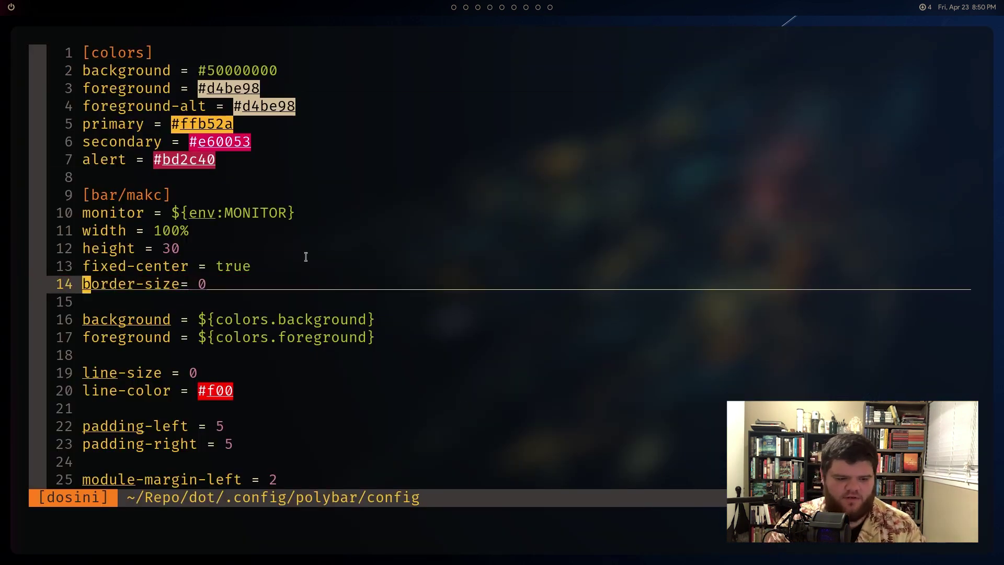
pyautogui.write('/font')
pyautogui.press('Return')
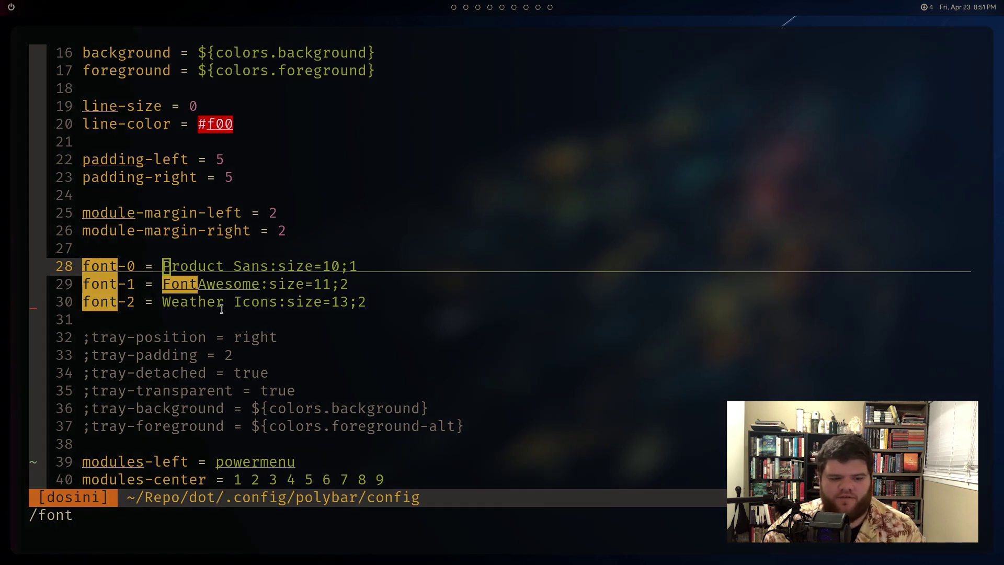
pyautogui.moveTo(189, 302); pyautogui.dragTo(330, 290)
pyautogui.click(392, 305)
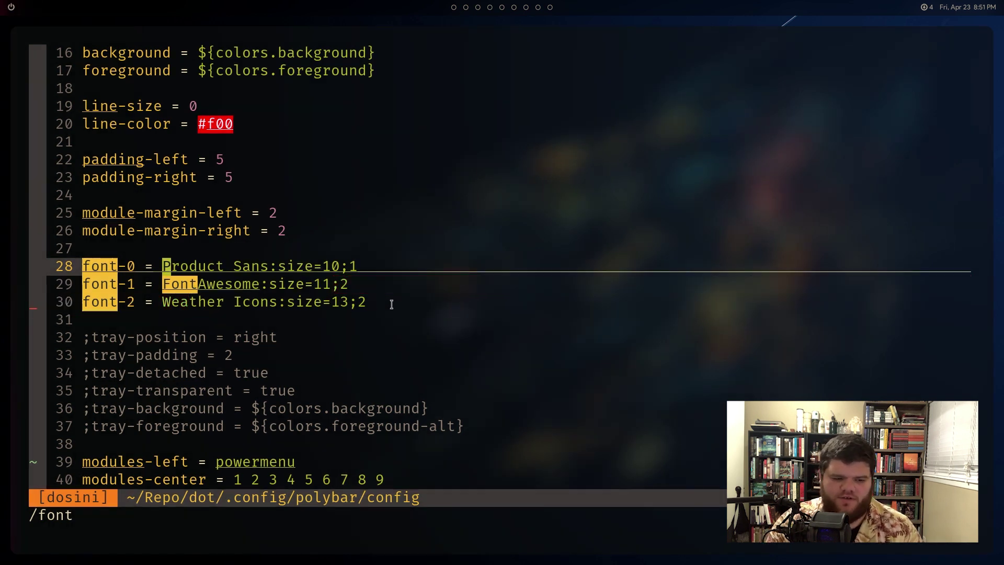
pyautogui.press('k')
pyautogui.press('k')
pyautogui.press('j')
pyautogui.press('j')
pyautogui.press('j')
pyautogui.press('j')
pyautogui.press('c')
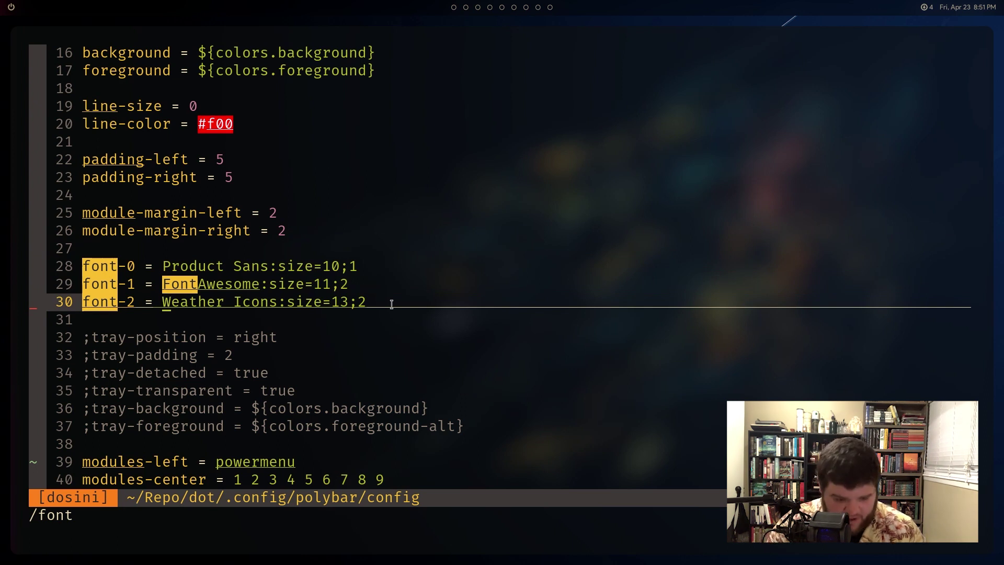
pyautogui.hotkey('shift', '8')
pyautogui.press('Escape')
pyautogui.press('u')
# Replace the font-2 value in the polybar config with Sauce Code Pro NF:size=16;0
pyautogui.hotkey('shift', 'c')
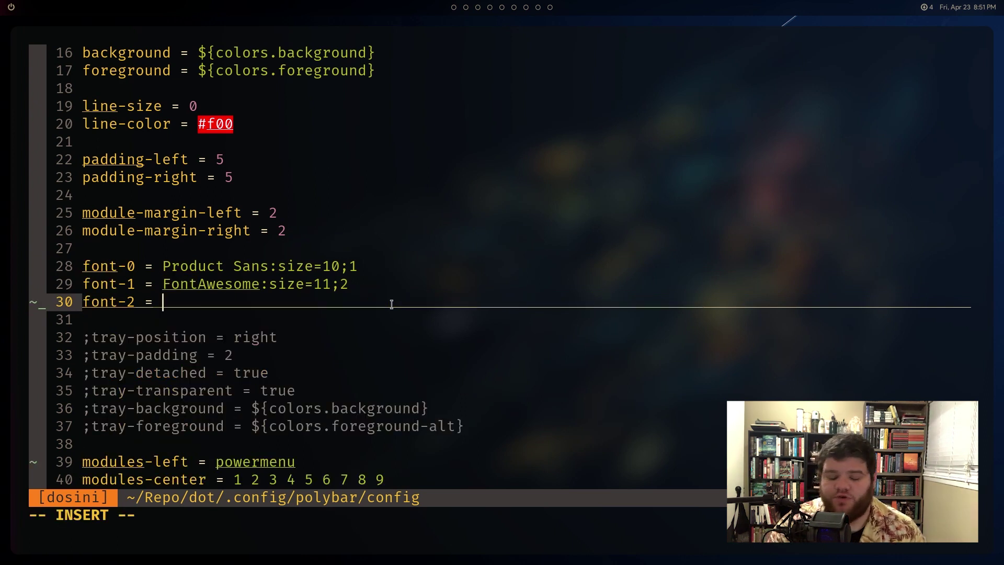
pyautogui.write('Sauc')
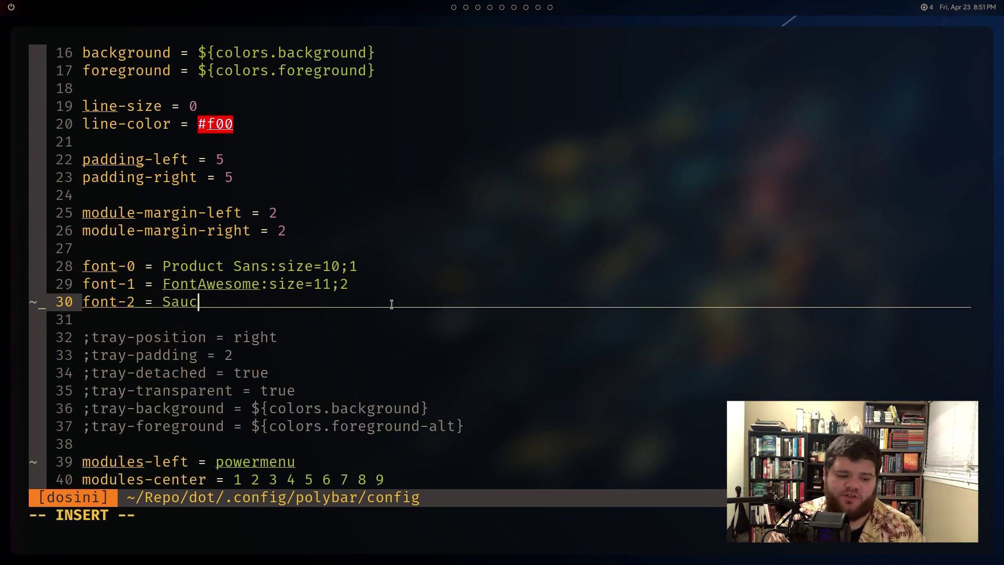
pyautogui.write('e Code ')
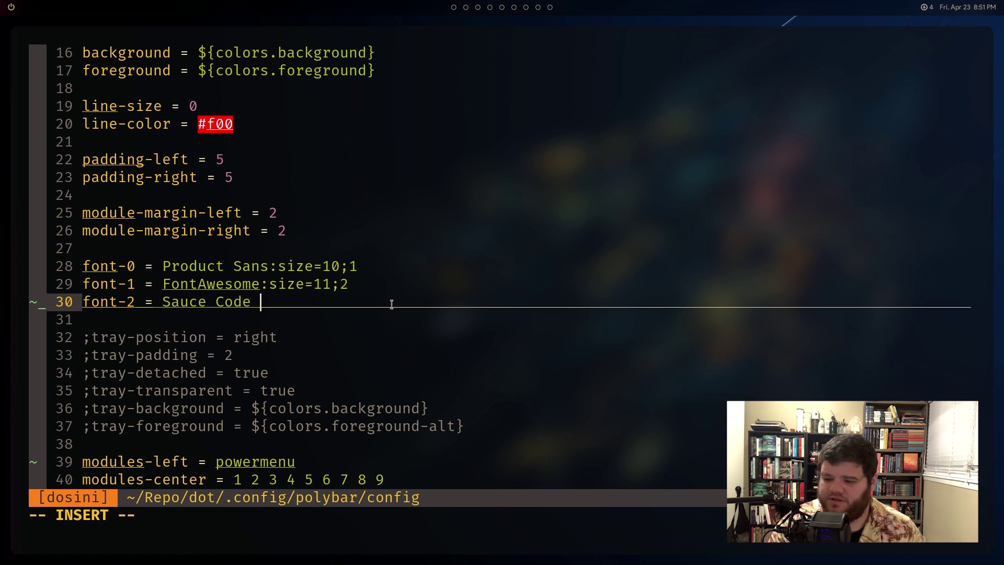
pyautogui.write('Pro NF:size')
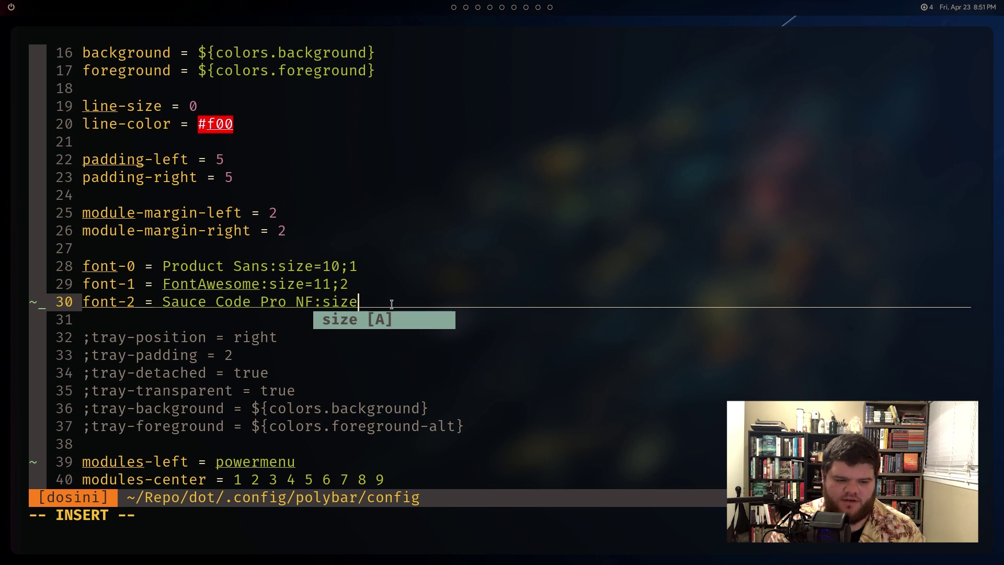
pyautogui.write('--')
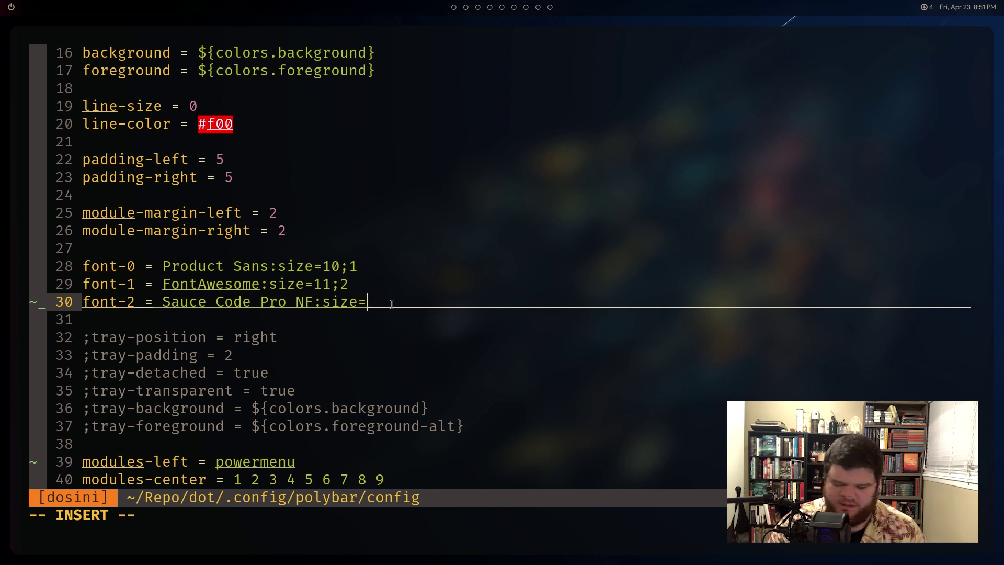
pyautogui.write('16')
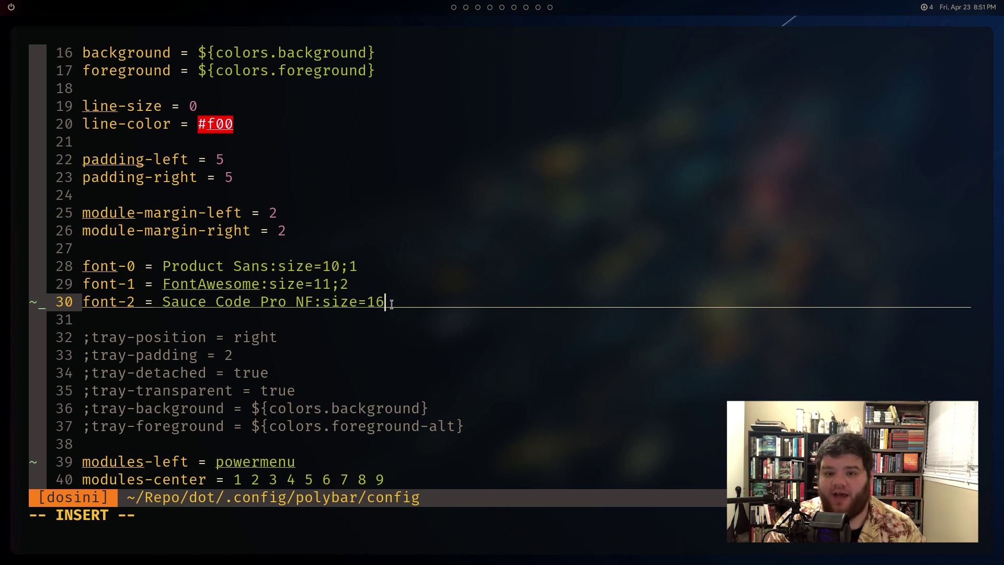
pyautogui.write(';0')
pyautogui.press('Escape')
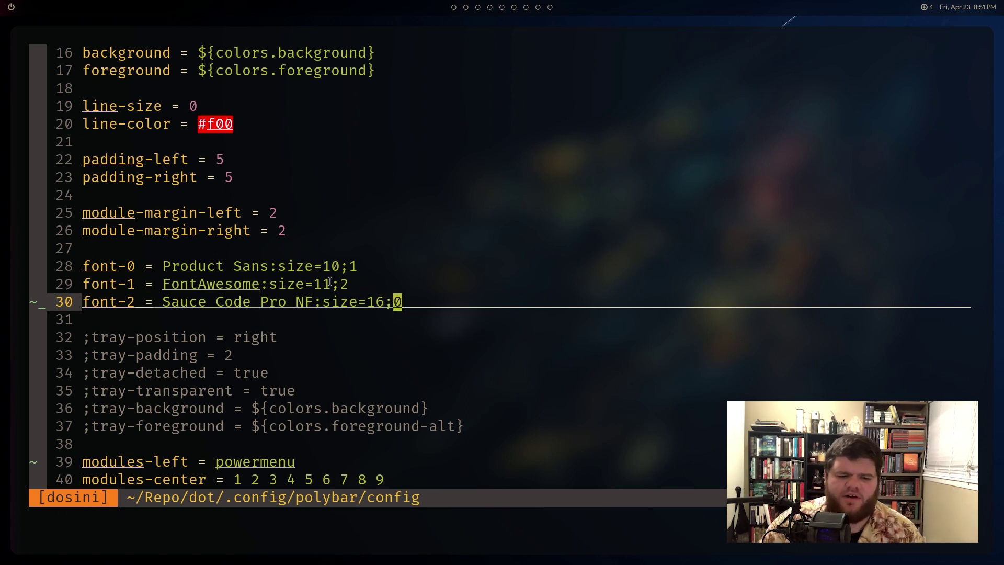
# Try a vertical offset of 10 for font-1, restore it to 2, and save the config
pyautogui.moveTo(325, 265); pyautogui.dragTo(338, 265)
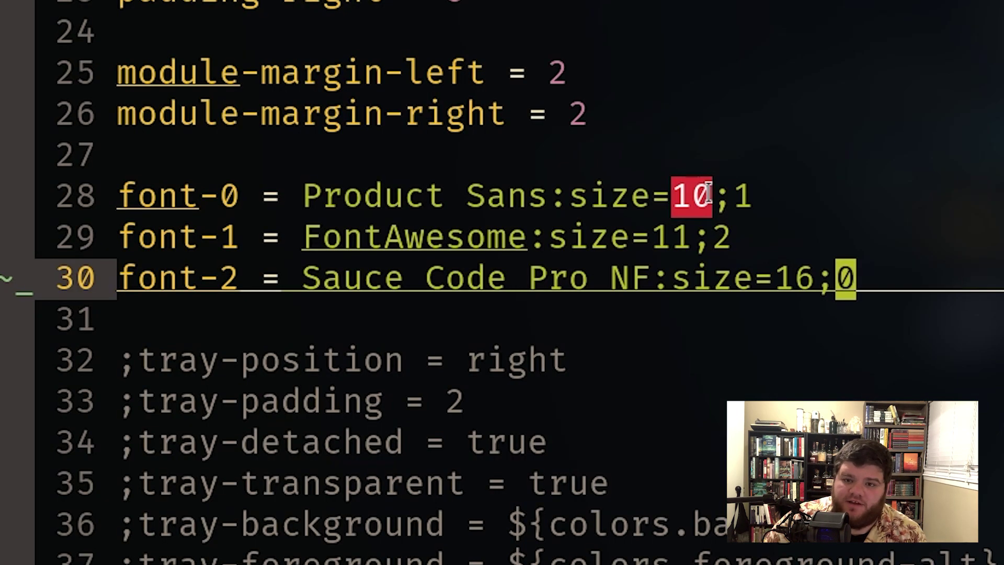
pyautogui.click(847, 277)
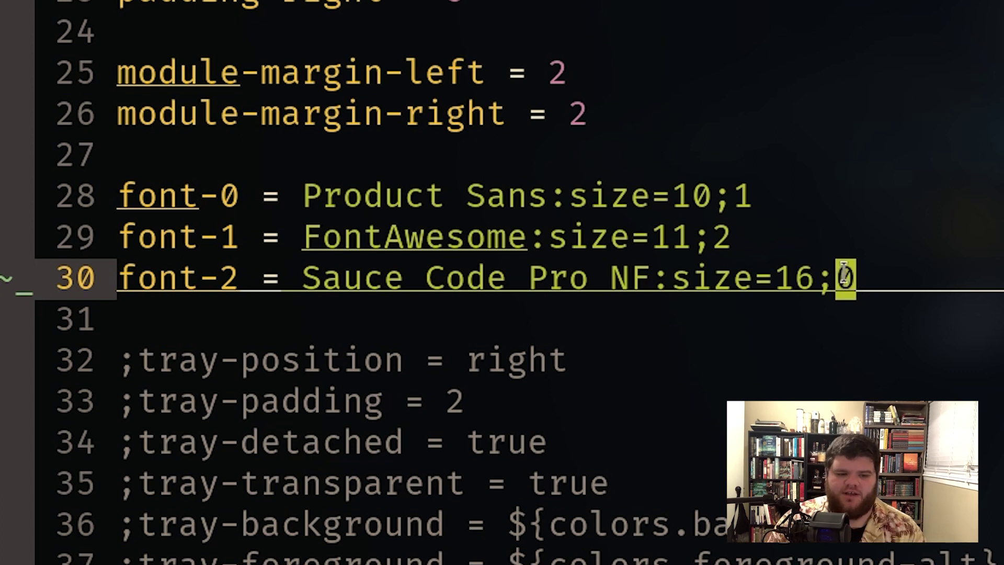
pyautogui.press('Up')
pyautogui.press('Up')
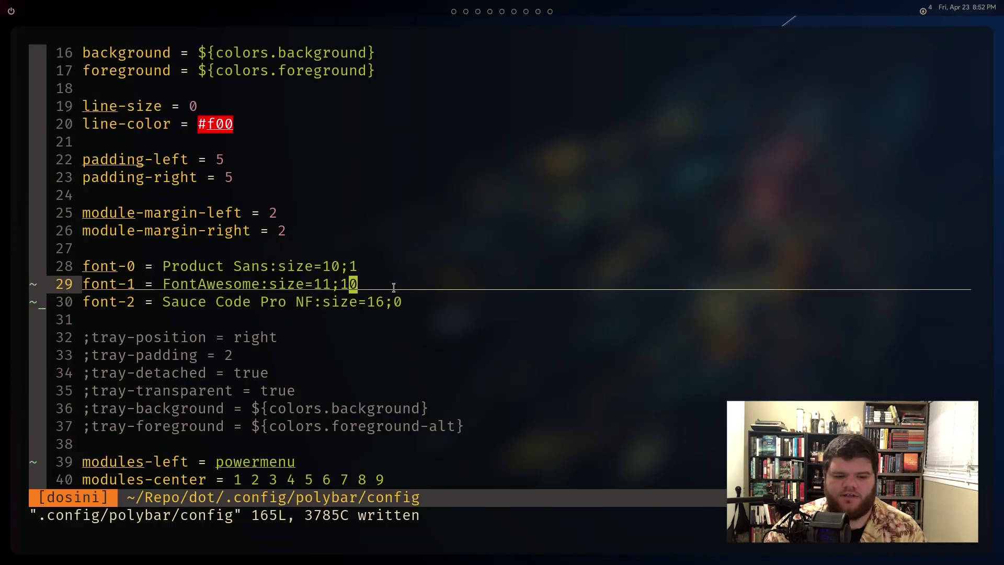
pyautogui.press('a')
pyautogui.press('BackSpace')
pyautogui.write('2')
pyautogui.press('Escape')
pyautogui.write(':w')
pyautogui.press('Return')
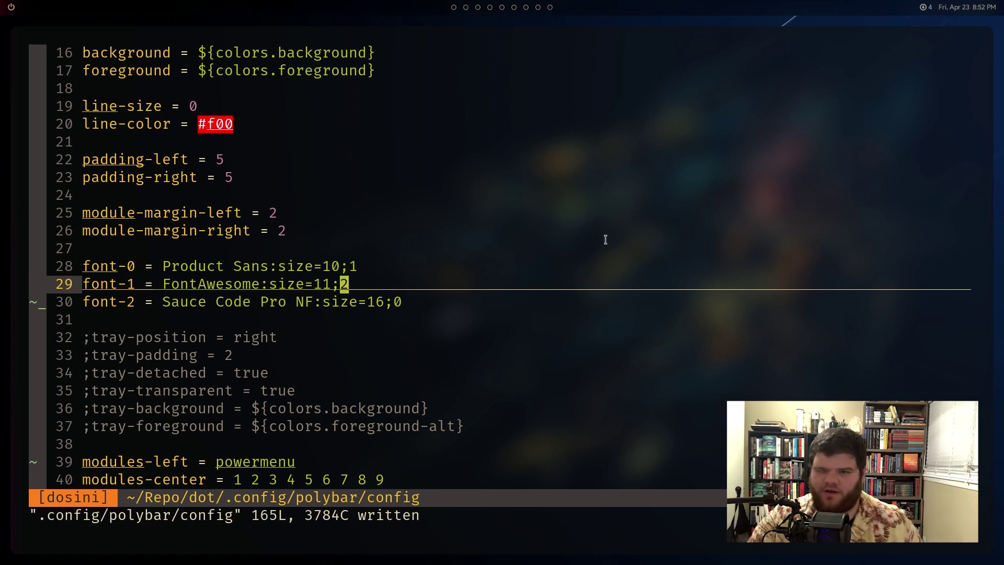
pyautogui.press('j')
pyautogui.press('j')
pyautogui.press('j')
pyautogui.press('k')
pyautogui.press('k')
pyautogui.press('k')
pyautogui.press('j')
pyautogui.press('j')
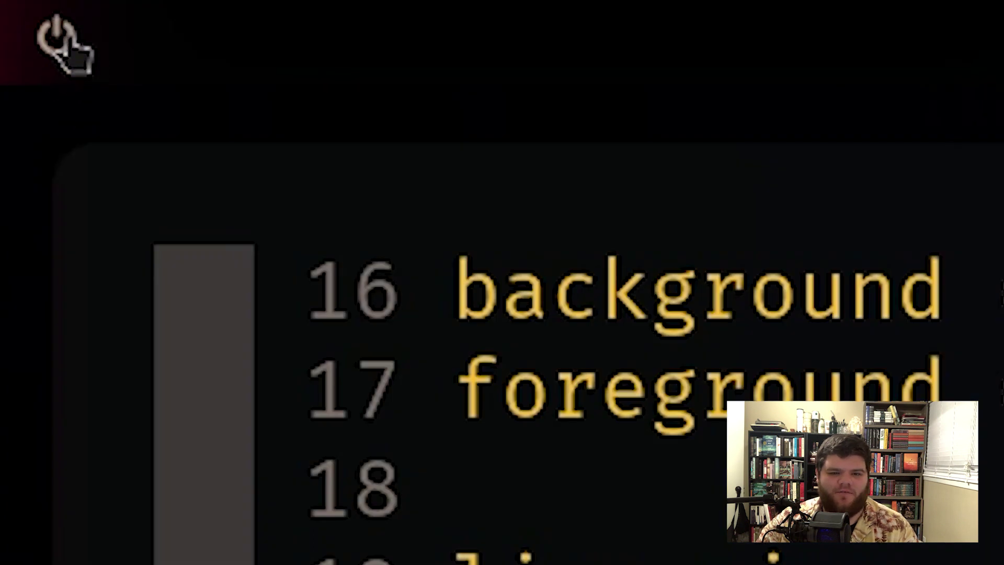
pyautogui.click(11, 8)
pyautogui.click(10, 8)
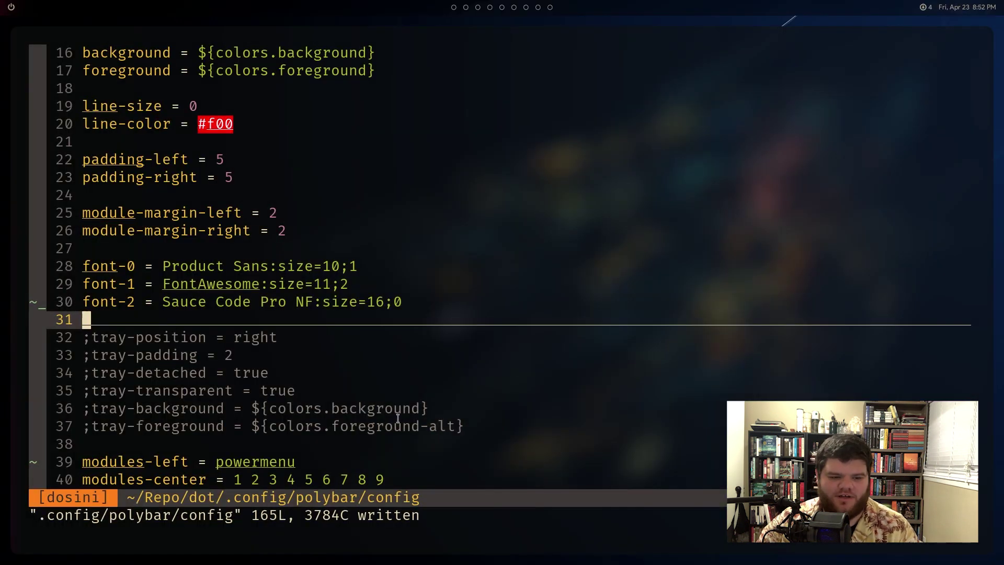
# Switch to the character map and copy the Arch logo glyph collected in its text to copy
pyautogui.press('super+2')
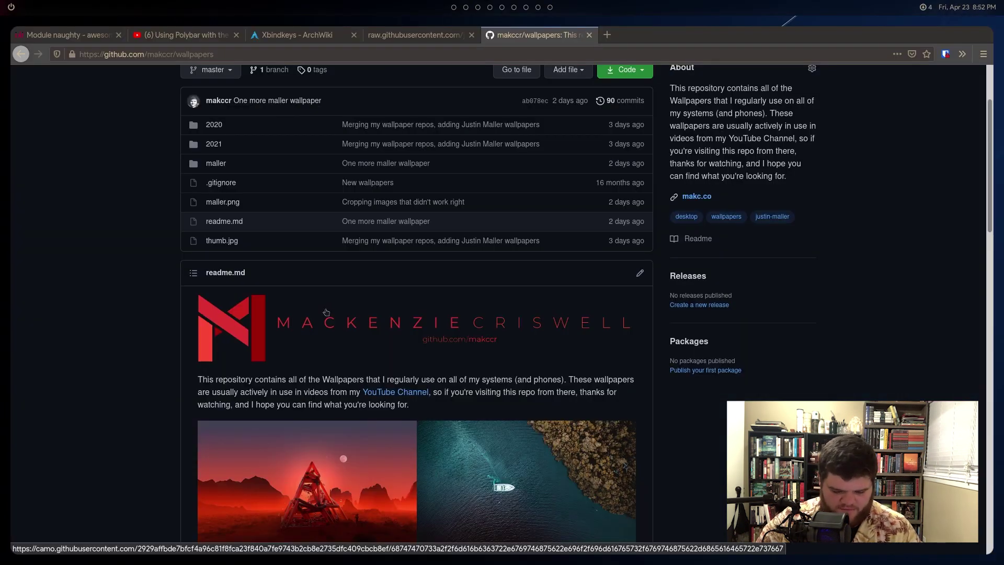
pyautogui.press('super+3')
pyautogui.rightClick(354, 354)
pyautogui.click(387, 374)
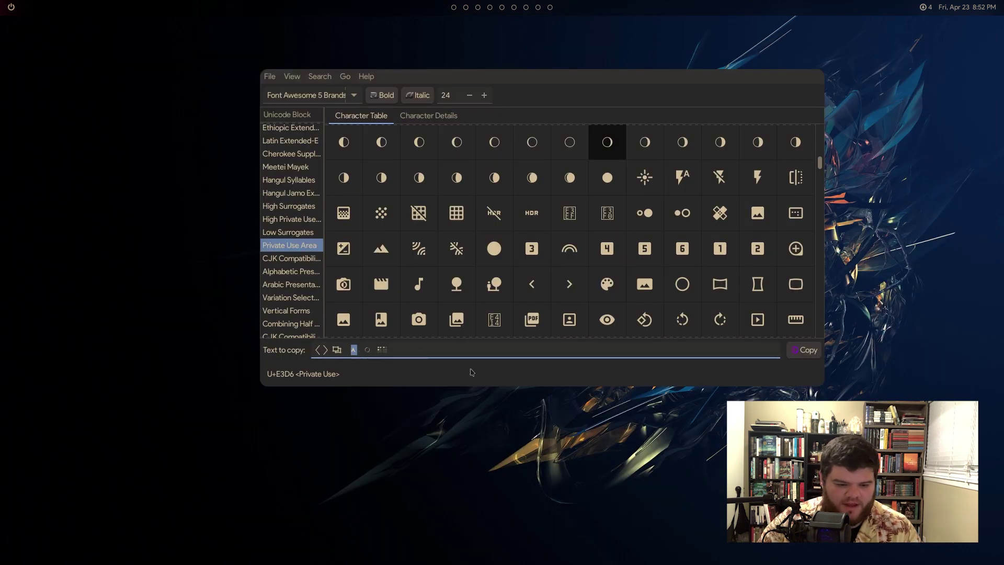
# Switch back to the polybar config and search for "powermenu" to reach the [module/powermenu] section
pyautogui.press('super+1')
pyautogui.write('j/powermen')
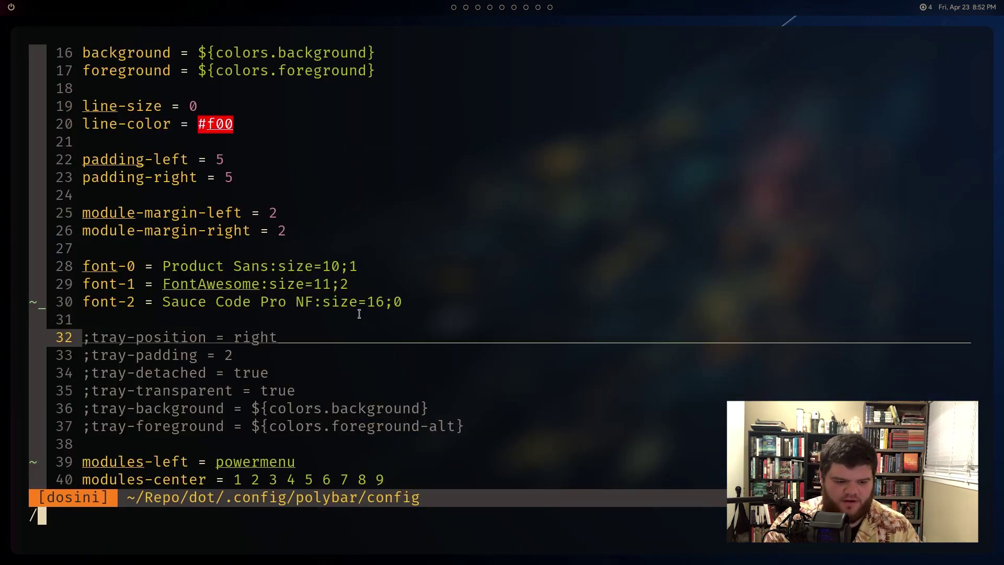
pyautogui.write('u')
pyautogui.press('Return')
pyautogui.press('n')
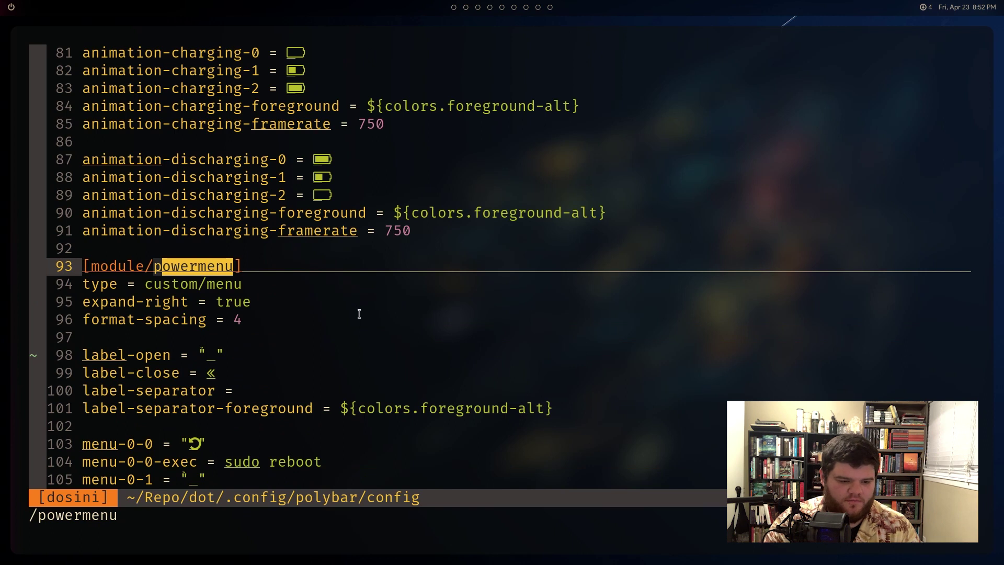
# Replace the label-open icon of the powermenu module with the copied Arch logo glyph and save the config
pyautogui.press('j')
pyautogui.press('j')
pyautogui.press('j')
pyautogui.press('j')
pyautogui.press('j')
pyautogui.press('j')
pyautogui.press('j')
pyautogui.press('j')
pyautogui.press('j')
pyautogui.press('j')
pyautogui.press('j')
pyautogui.press('j')
pyautogui.press('k')
pyautogui.press('k')
pyautogui.press('k')
pyautogui.press('k')
pyautogui.press('k')
pyautogui.press('k')
pyautogui.press('k')
pyautogui.press('k')
pyautogui.press('k')
pyautogui.press('w')
pyautogui.press('j')
pyautogui.press('j')
pyautogui.press('l')
pyautogui.press('l')
pyautogui.press('l')
pyautogui.press('l')
pyautogui.press('l')
pyautogui.press('l')
pyautogui.press('l')
pyautogui.press('l')
pyautogui.press('l')
pyautogui.press('l')
pyautogui.press('l')
pyautogui.press('l')
pyautogui.press('l')
pyautogui.press('l')
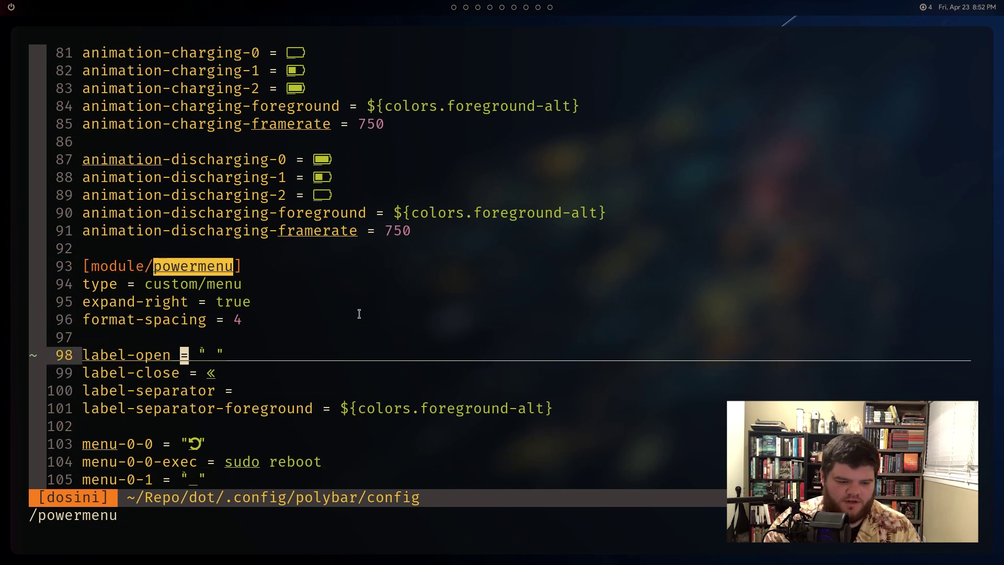
pyautogui.press('i')
pyautogui.hotkey('ctrl', 'shift', 'v')
pyautogui.hotkey('ctrl', 'shift', 'b')
pyautogui.press('Escape')
pyautogui.press('BackSpace')
pyautogui.press('Escape')
pyautogui.write(':w')
pyautogui.press('Return')
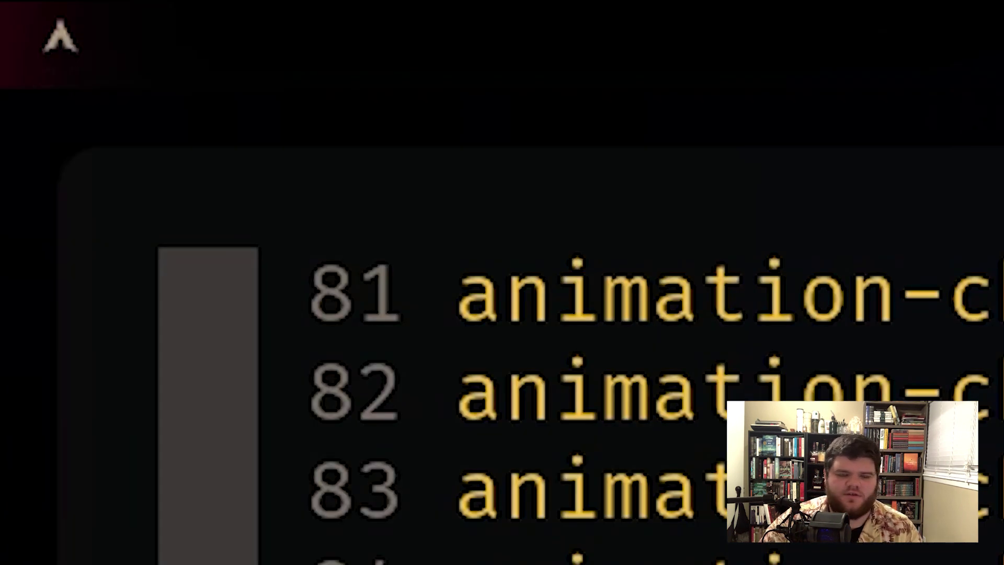
# Go back to the font definitions and set the size of the Sauce Code Pro NF font in font-2 to 18
pyautogui.press('j')
pyautogui.hotkey('shift', 'g')
pyautogui.press('g')
pyautogui.press('g')
pyautogui.press('j')
pyautogui.press('j')
pyautogui.press('j')
pyautogui.press('j')
pyautogui.press('j')
pyautogui.press('j')
pyautogui.press('j')
pyautogui.press('j')
pyautogui.press('j')
pyautogui.press('j')
pyautogui.press('j')
pyautogui.press('j')
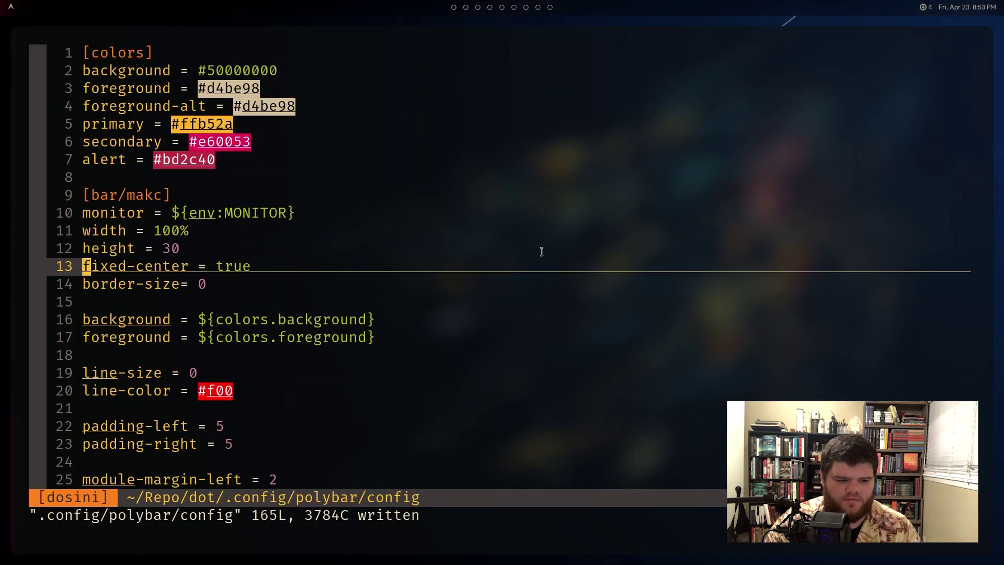
pyautogui.press('j')
pyautogui.press('j')
pyautogui.press('j')
pyautogui.press('j')
pyautogui.press('j')
pyautogui.press('j')
pyautogui.press('j')
pyautogui.press('j')
pyautogui.press('j')
pyautogui.press('j')
pyautogui.press('j')
pyautogui.press('j')
pyautogui.press('j')
pyautogui.press('j')
pyautogui.press('j')
pyautogui.press('j')
pyautogui.press('j')
pyautogui.press('j')
pyautogui.press('j')
pyautogui.press('j')
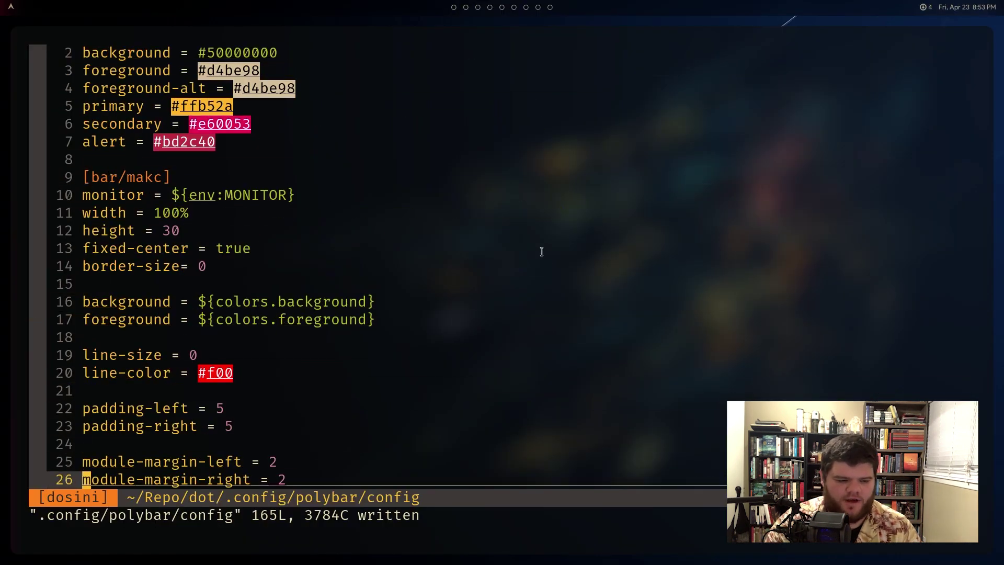
pyautogui.press('k')
pyautogui.press('k')
pyautogui.press('k')
pyautogui.press('k')
pyautogui.press('k')
pyautogui.press('k')
pyautogui.press('k')
pyautogui.press('k')
pyautogui.press('k')
pyautogui.press('k')
pyautogui.press('k')
pyautogui.press('k')
pyautogui.press('k')
pyautogui.press('w')
pyautogui.press('w')
pyautogui.press('w')
pyautogui.press('w')
pyautogui.press('j')
pyautogui.press('w')
pyautogui.press('w')
pyautogui.press('w')
pyautogui.press('w')
pyautogui.press('w')
pyautogui.press('w')
pyautogui.press('w')
pyautogui.press('w')
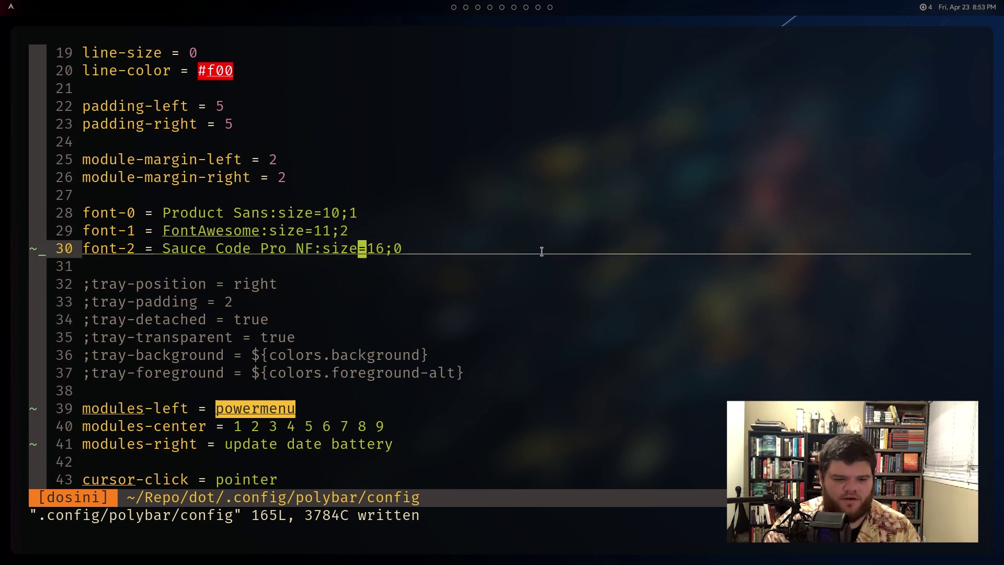
pyautogui.press('BackSpace')
pyautogui.write('8')
pyautogui.press('Escape')
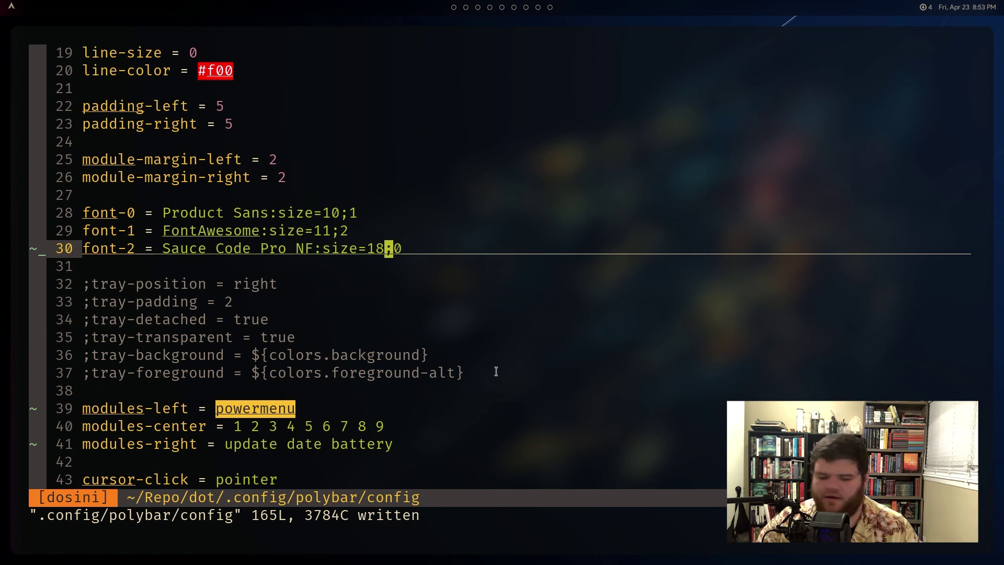
# Try a vertical offset of 2 for the Sauce Code Pro NF font in font-2 and save the config
pyautogui.press('A')
pyautogui.press('Escape')
pyautogui.write(':w')
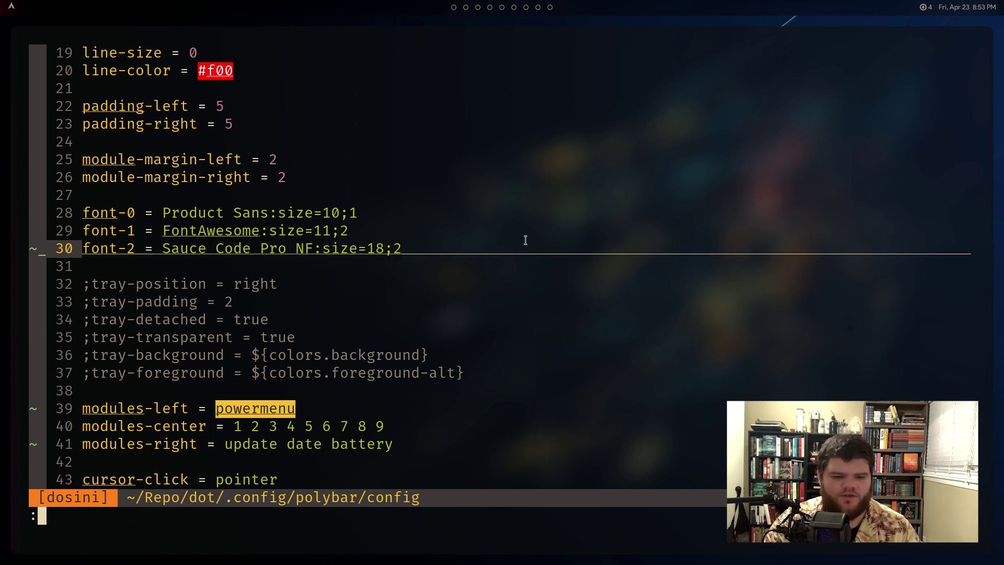
pyautogui.press('Return')
# Set the vertical offset of the font-2 entry to 3 and save the config
pyautogui.press('A')
pyautogui.press('BackSpace')
pyautogui.write('2')
pyautogui.press('BackSpace')
pyautogui.write('3')
pyautogui.press('Escape')
pyautogui.write(':w')
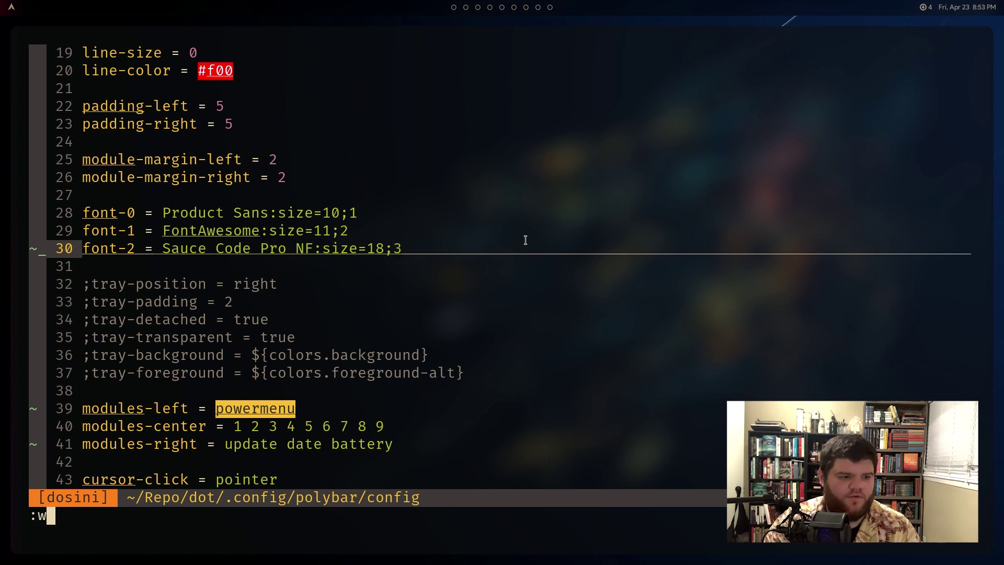
pyautogui.press('Return')
# Try an offset of 4 for font-2 with a save, and restore it to 3 with another save
pyautogui.press('A')
pyautogui.press('BackSpace')
pyautogui.write('4')
pyautogui.press('Escape')
pyautogui.write(':w')
pyautogui.press('Return')
pyautogui.press('A')
pyautogui.press('BackSpace')
pyautogui.write('3')
pyautogui.press('Escape')
pyautogui.write(':w')
pyautogui.press('Return')
# Add prev, play and next after powermenu on the modules-left line and save the config
pyautogui.press('j')
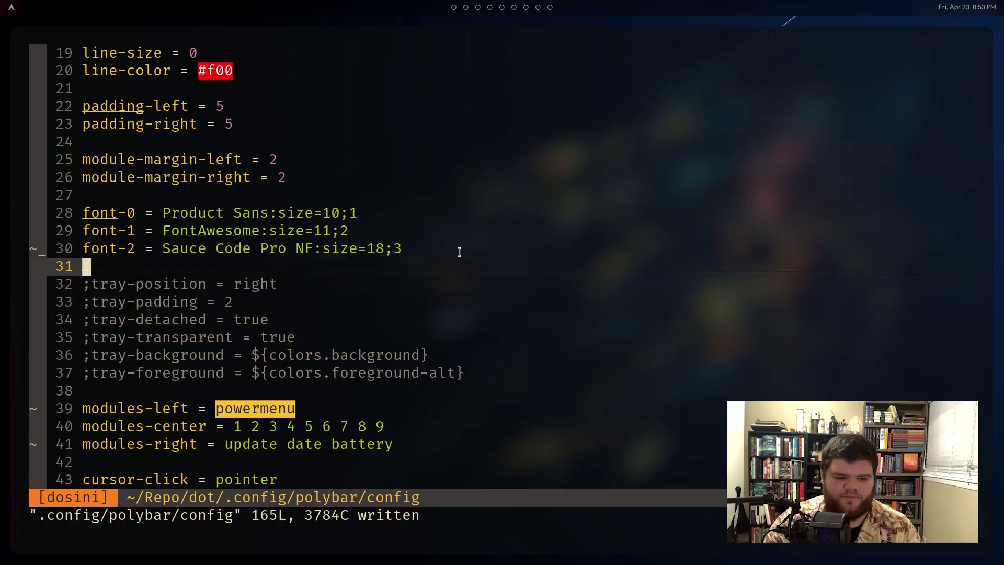
pyautogui.press('j')
pyautogui.press('j')
pyautogui.press('j')
pyautogui.press('j')
pyautogui.press('j')
pyautogui.press('j')
pyautogui.press('j')
pyautogui.press('j')
pyautogui.press('j')
pyautogui.press('k')
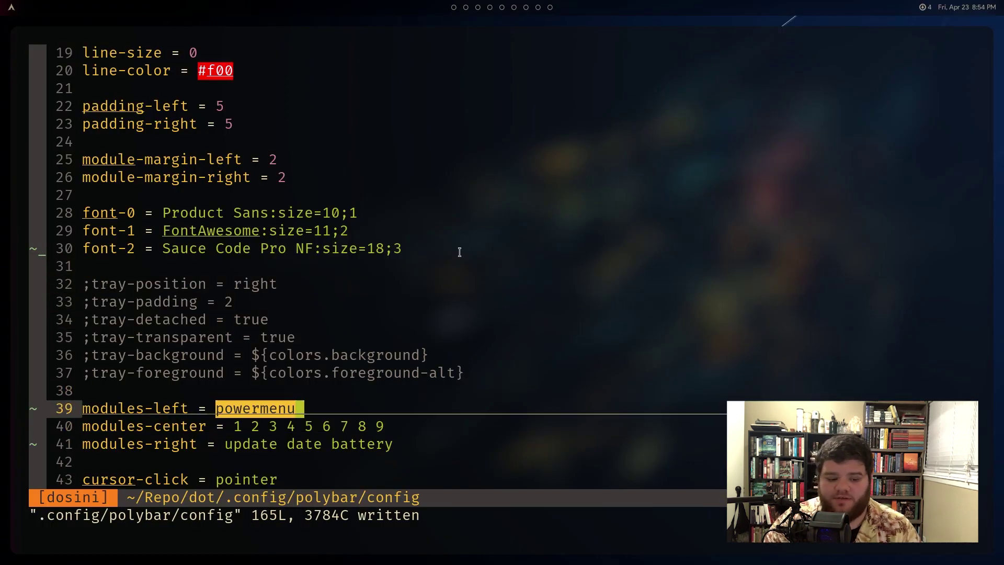
pyautogui.write('kjA prevplay next')
pyautogui.press('Escape')
pyautogui.write(':w')
pyautogui.press('Return')
# Quit the editor and reopen the polybar config
pyautogui.write(':q')
pyautogui.press('Return')
pyautogui.press('Up')
pyautogui.press('Return')
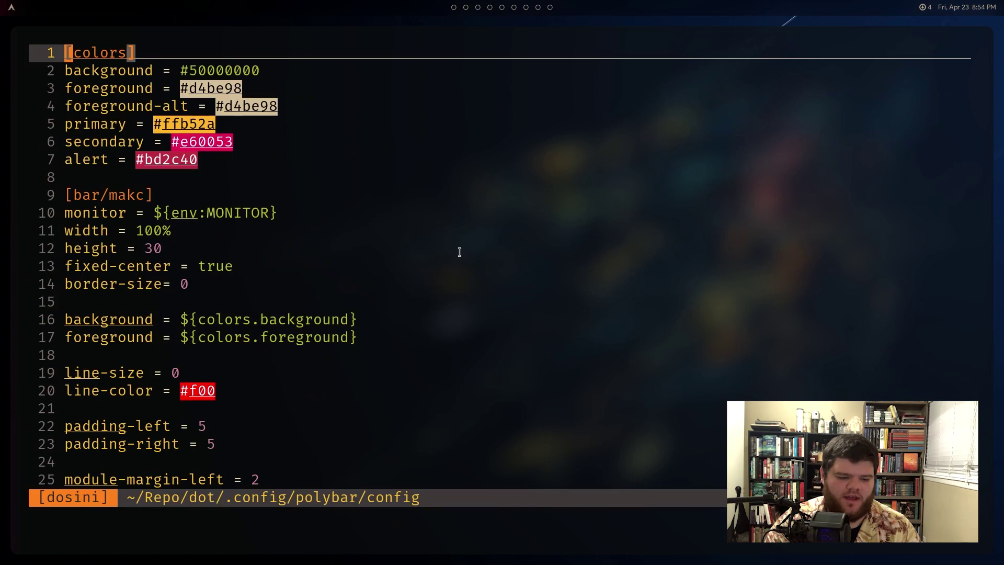
# Add a [module/prev] header between the update module and the Awesome WM Tag Switcher section
pyautogui.hotkey('shift', 'g')
pyautogui.press('k')
pyautogui.press('k')
pyautogui.press('k')
pyautogui.press('k')
pyautogui.press('k')
pyautogui.press('k')
pyautogui.press('k')
pyautogui.press('k')
pyautogui.press('k')
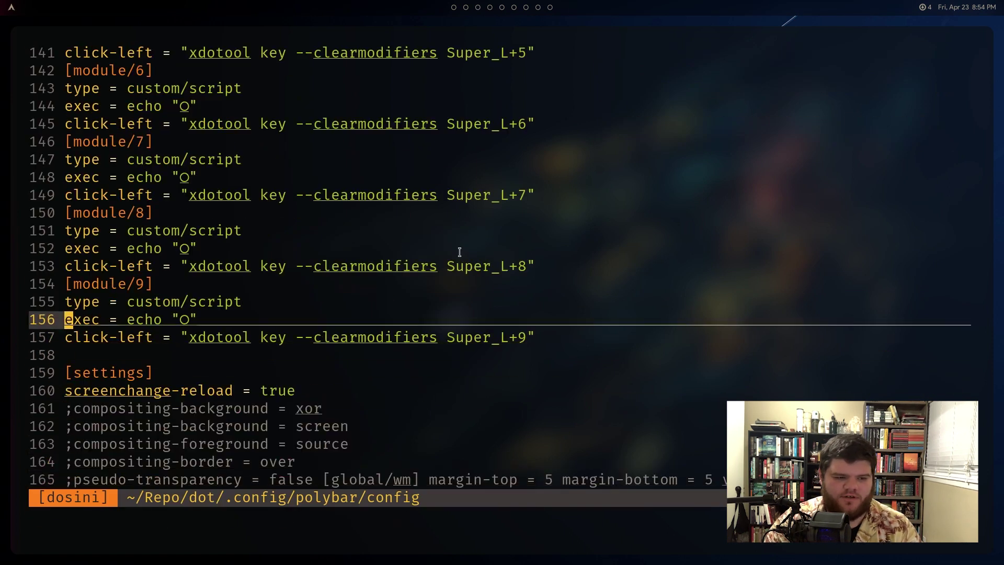
pyautogui.press('k')
pyautogui.press('k')
pyautogui.press('k')
pyautogui.press('k')
pyautogui.press('k')
pyautogui.press('k')
pyautogui.press('k')
pyautogui.press('k')
pyautogui.press('k')
pyautogui.press('k')
pyautogui.press('k')
pyautogui.press('k')
pyautogui.press('k')
pyautogui.press('k')
pyautogui.press('k')
pyautogui.press('k')
pyautogui.press('k')
pyautogui.press('k')
pyautogui.press('k')
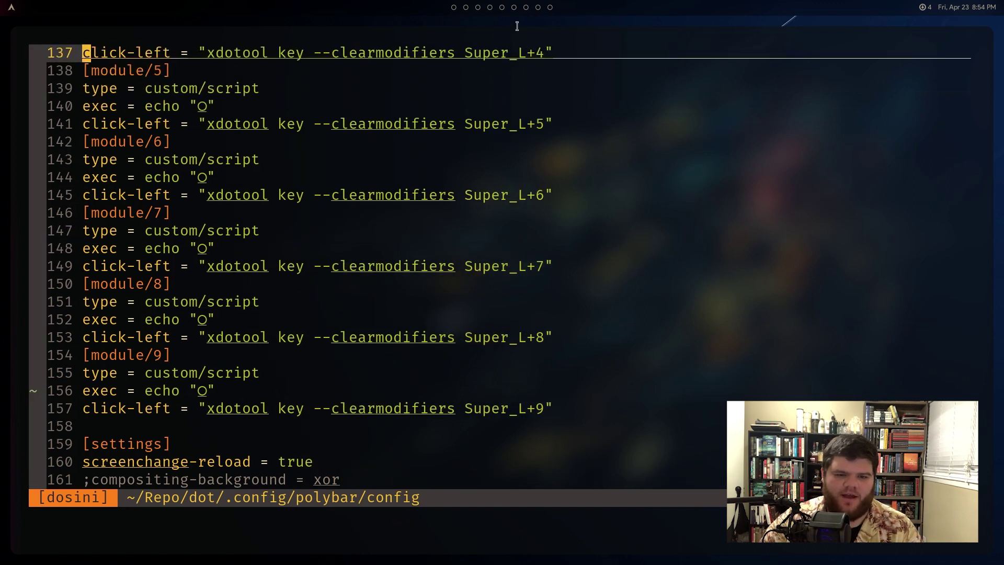
pyautogui.press('l')
pyautogui.press('l')
pyautogui.press('l')
pyautogui.press('k')
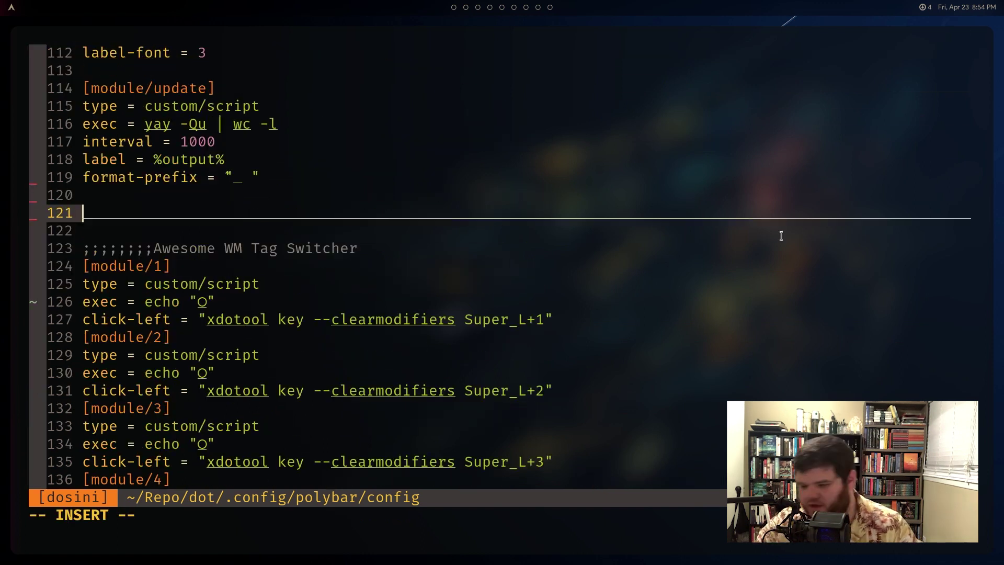
pyautogui.write('[modu')
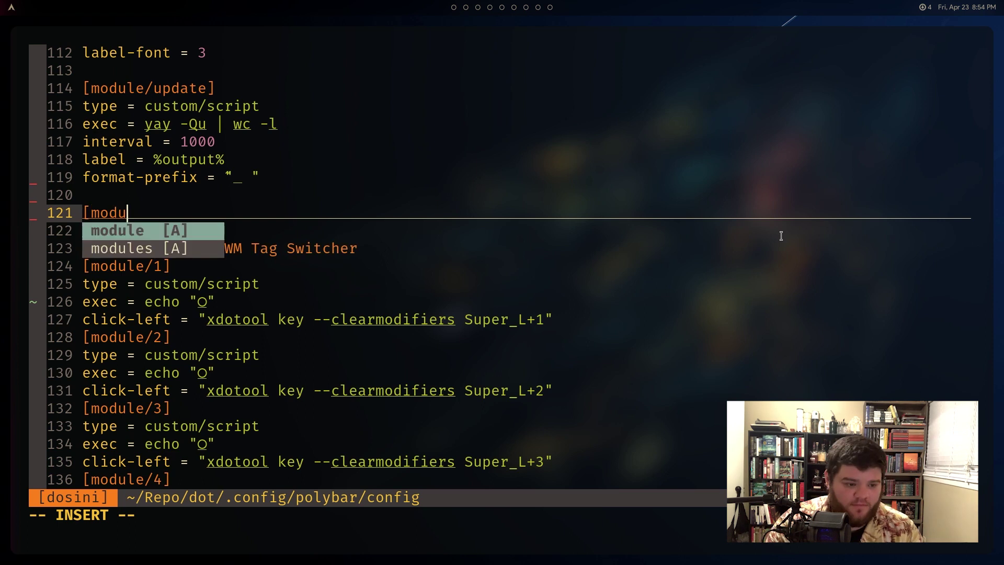
pyautogui.write('le pre')
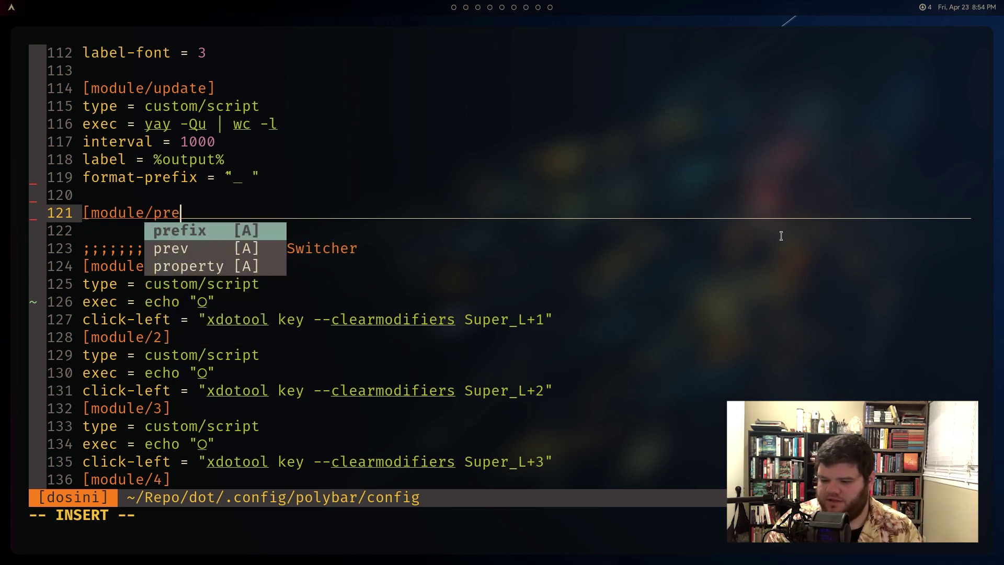
pyautogui.write('v]')
pyautogui.press('Return')
# Give the prev module an exec line that echoes the left chevron glyph copied from the character map's collected text
pyautogui.write('ex')
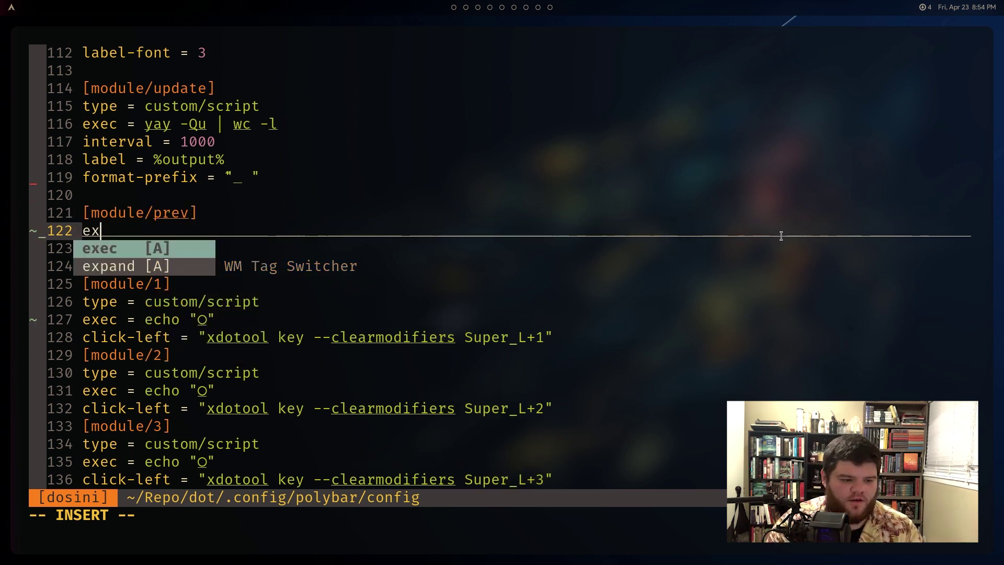
pyautogui.write('ec = echo ""')
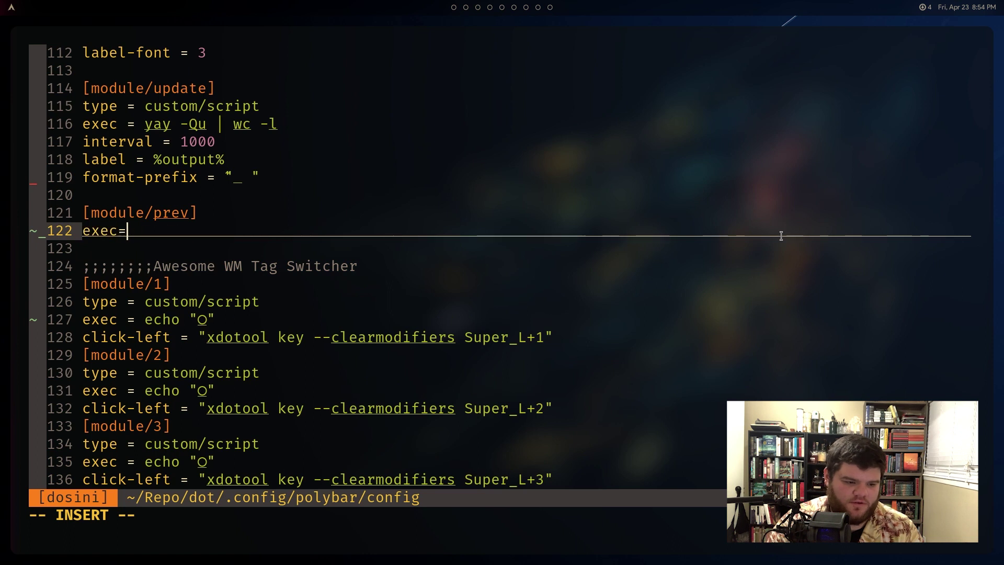
pyautogui.press('Escape')
pyautogui.press('super+2')
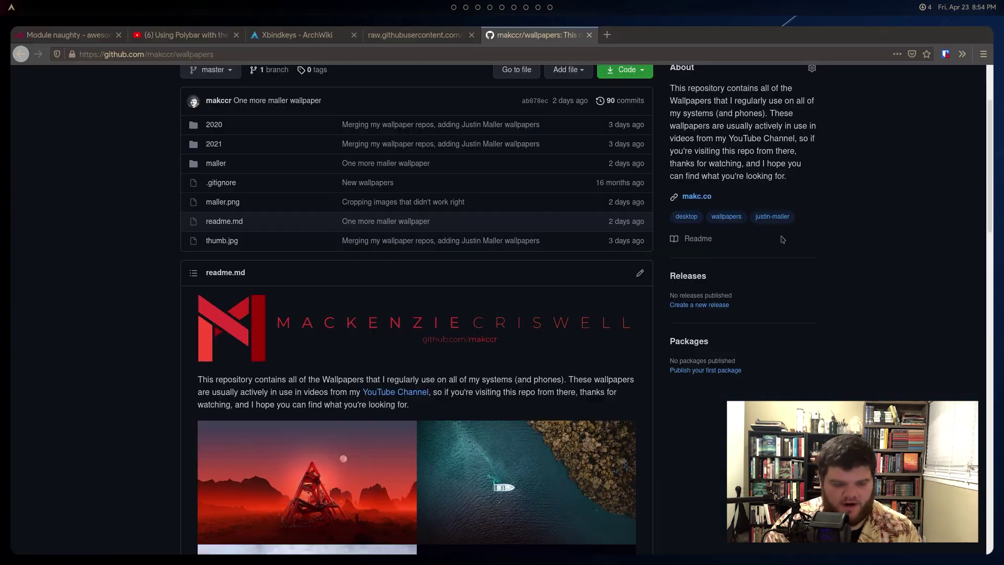
pyautogui.press('super+3')
pyautogui.click(317, 349)
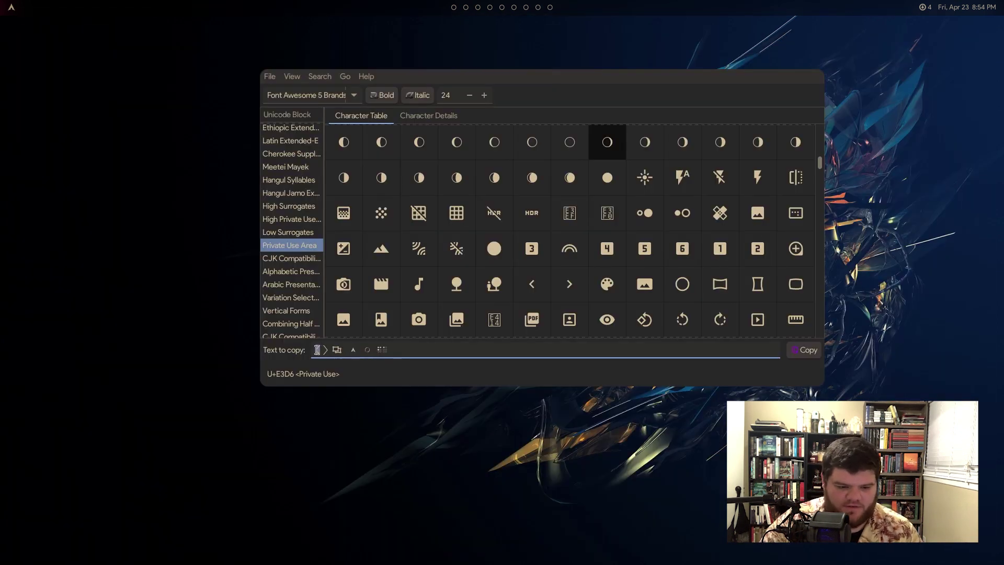
pyautogui.press('super+1')
pyautogui.hotkey('shift', 'p')
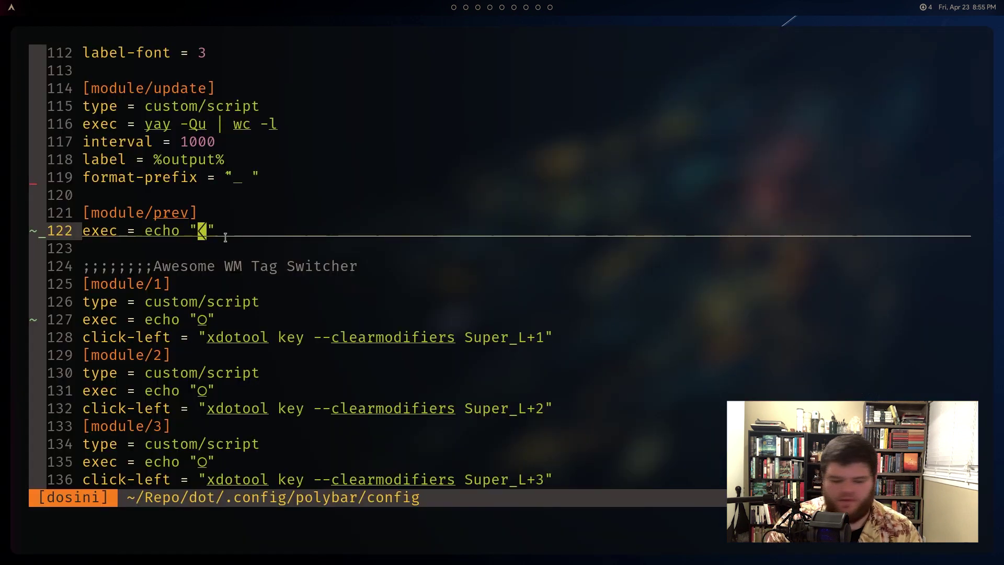
# Add the line "click-left = spotifycli --prev" to the prev module and save the config
pyautogui.write('oclick ')
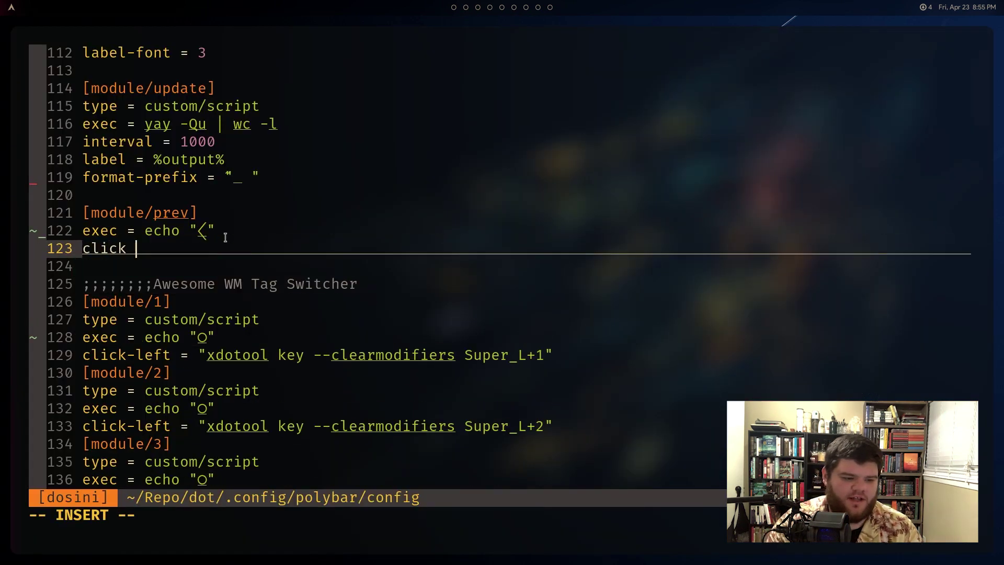
pyautogui.write('left ')
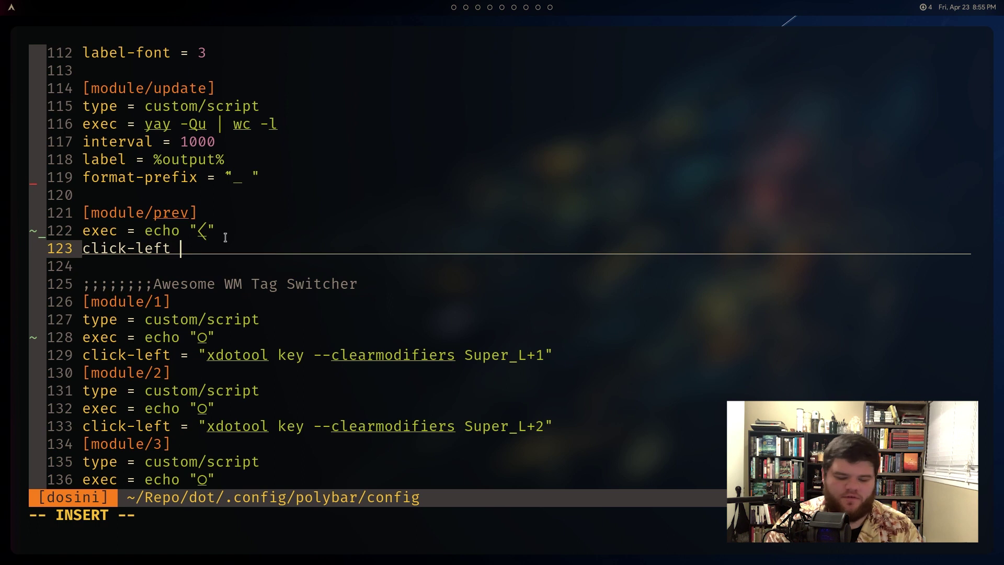
pyautogui.write('= s')
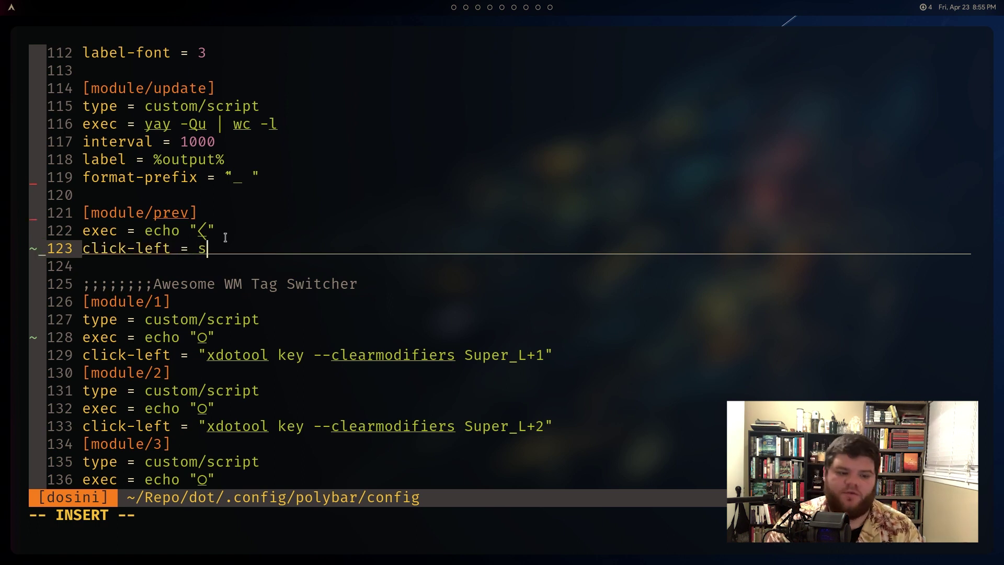
pyautogui.write('potifycli')
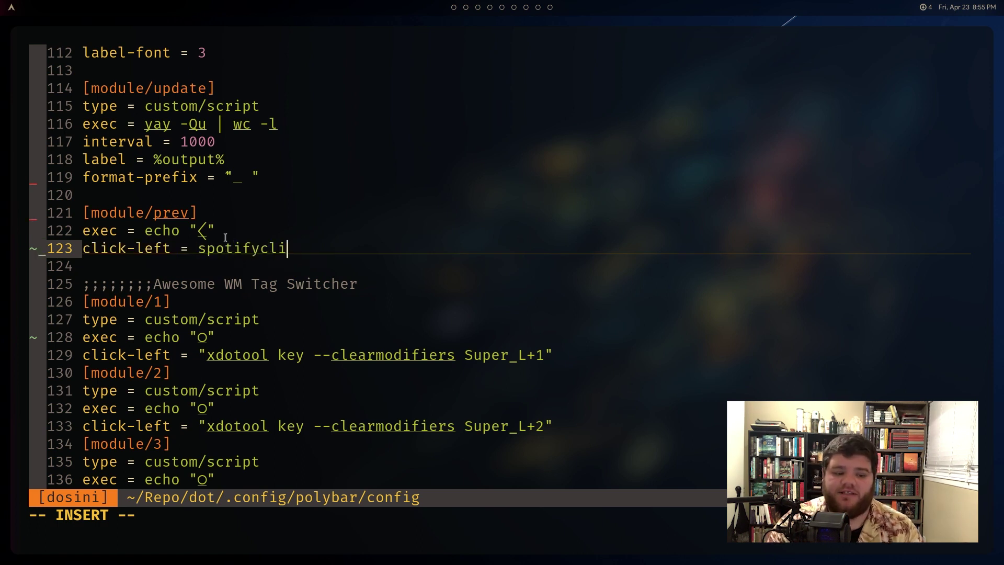
pyautogui.write(' --prev')
pyautogui.press('Escape')
pyautogui.write(':w')
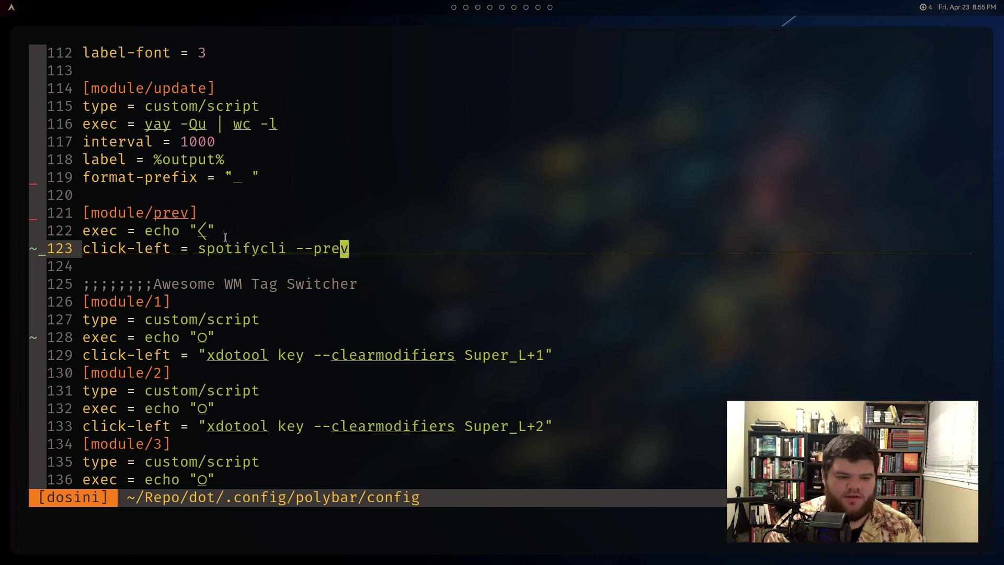
pyautogui.press('Return')
# Insert "type = custom/script" directly under the [module/prev] header and save the config
pyautogui.press('j')
pyautogui.press('j')
pyautogui.press('k')
pyautogui.press('k')
pyautogui.press('k')
pyautogui.press('k')
pyautogui.hotkey('shift', 'g')
pyautogui.hotkey('shift', '[')
pyautogui.hotkey('shift', '[')
pyautogui.hotkey('shift', '[')
pyautogui.press('j')
pyautogui.hotkey('shift', 'a')
pyautogui.press('Return')
pyautogui.write('type ')
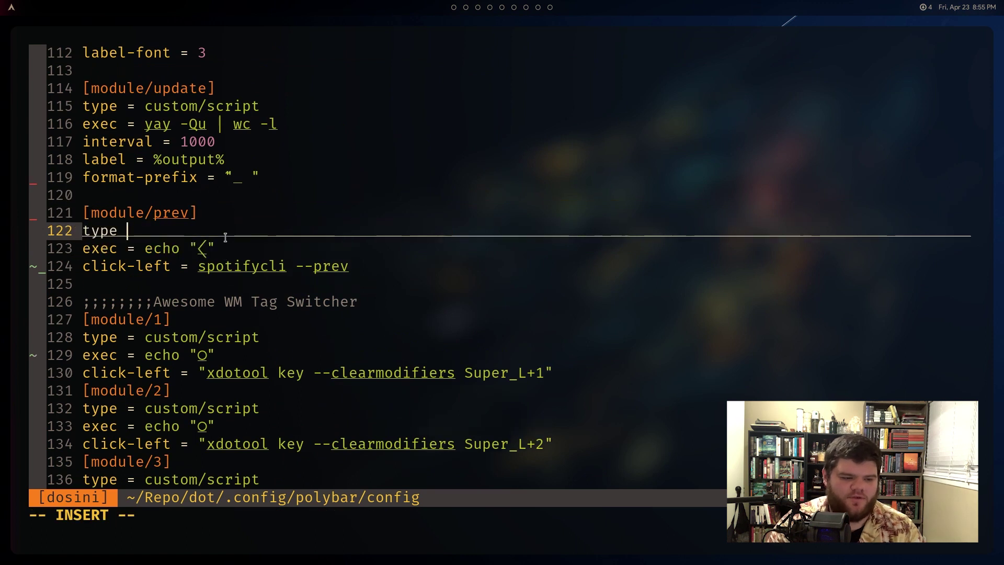
pyautogui.write('= ')
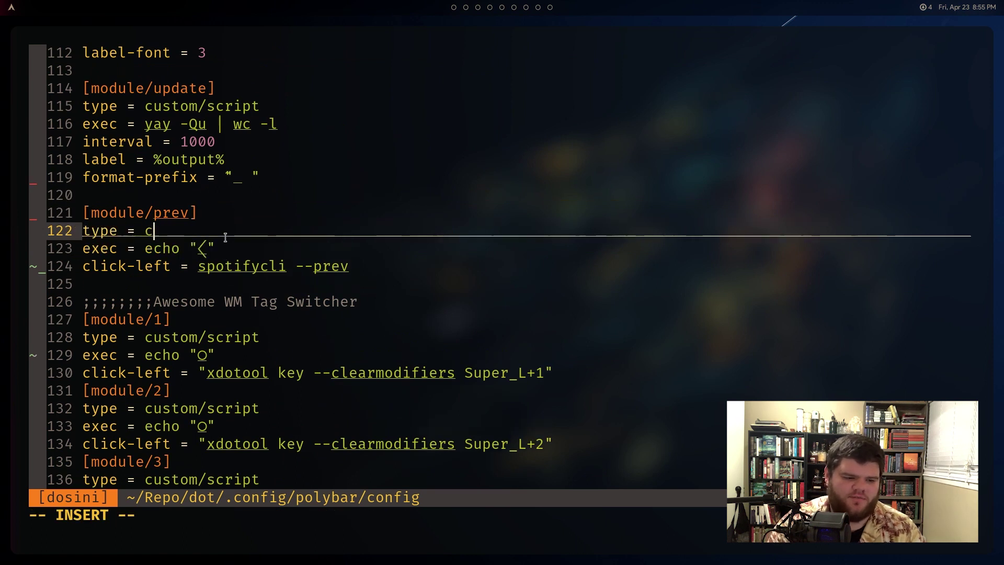
pyautogui.write('custom/script')
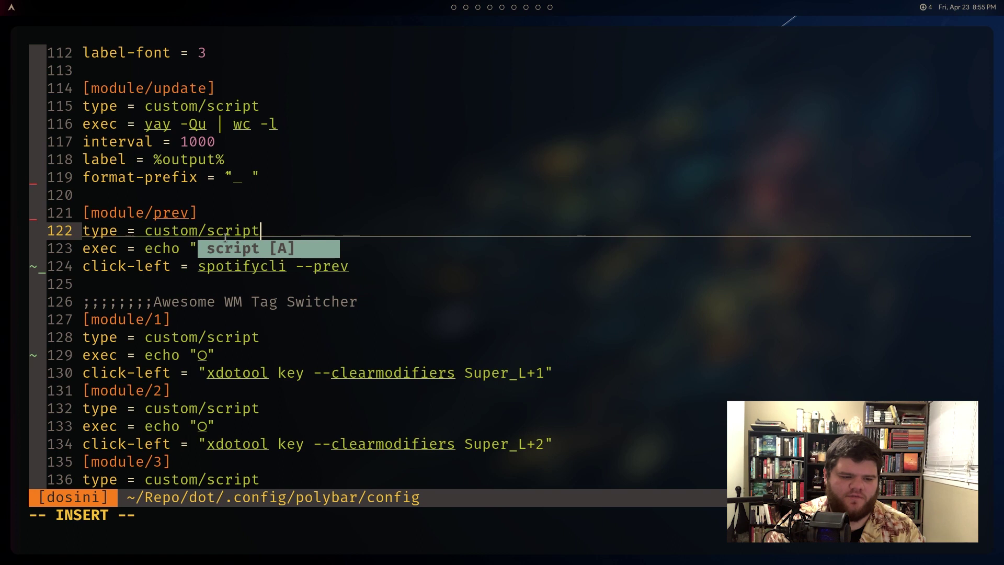
pyautogui.press('Escape')
pyautogui.write(':w')
pyautogui.press('Return')
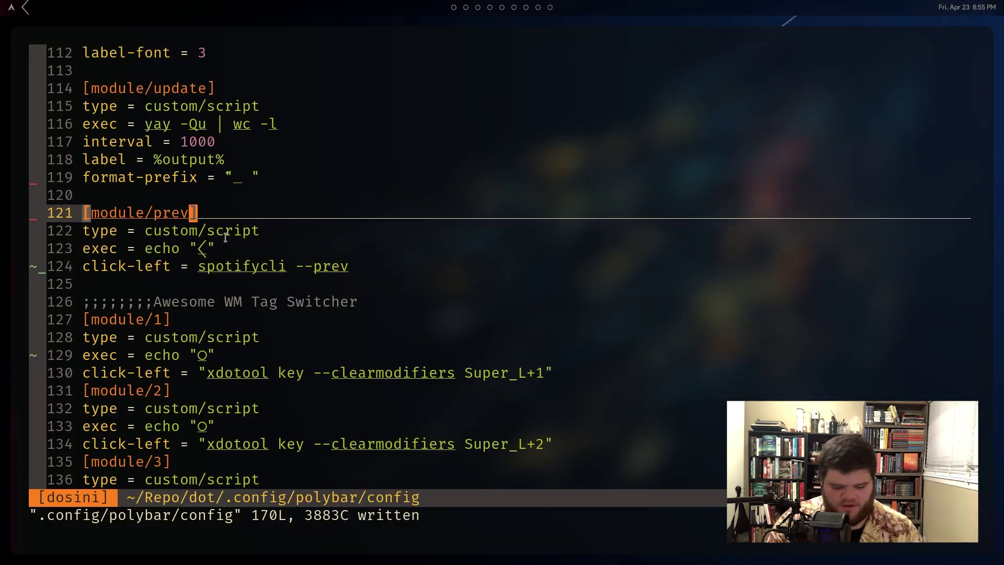
# Duplicate the four-line prev module directly below itself, save, and rename the copy to [module/play]
pyautogui.press('V')
pyautogui.press('j')
pyautogui.press('j')
pyautogui.press('j')
pyautogui.press('y')
pyautogui.press('j')
pyautogui.press('j')
pyautogui.write('jp:w')
pyautogui.press('Return')
pyautogui.press('w')
pyautogui.press('w')
pyautogui.press('w')
pyautogui.write('cwplay')
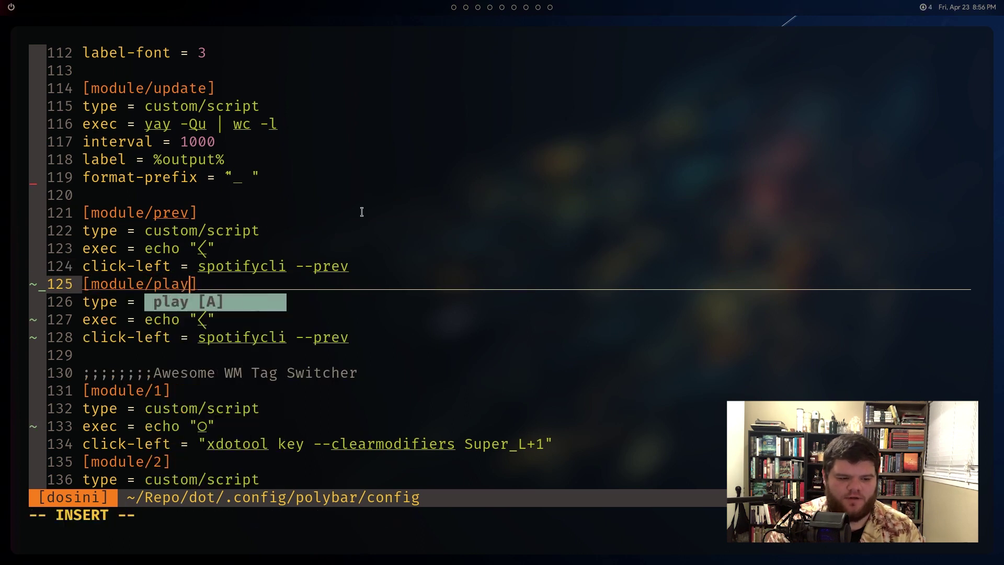
# Set the play module's click-left command to spotifycli --playpause and its echoed icon to the circle glyph
pyautogui.press('Escape')
pyautogui.press('j')
pyautogui.press('j')
pyautogui.press('j')
pyautogui.press('A')
pyautogui.press('BackSpace')
pyautogui.press('BackSpace')
pyautogui.press('BackSpace')
pyautogui.write('laypause')
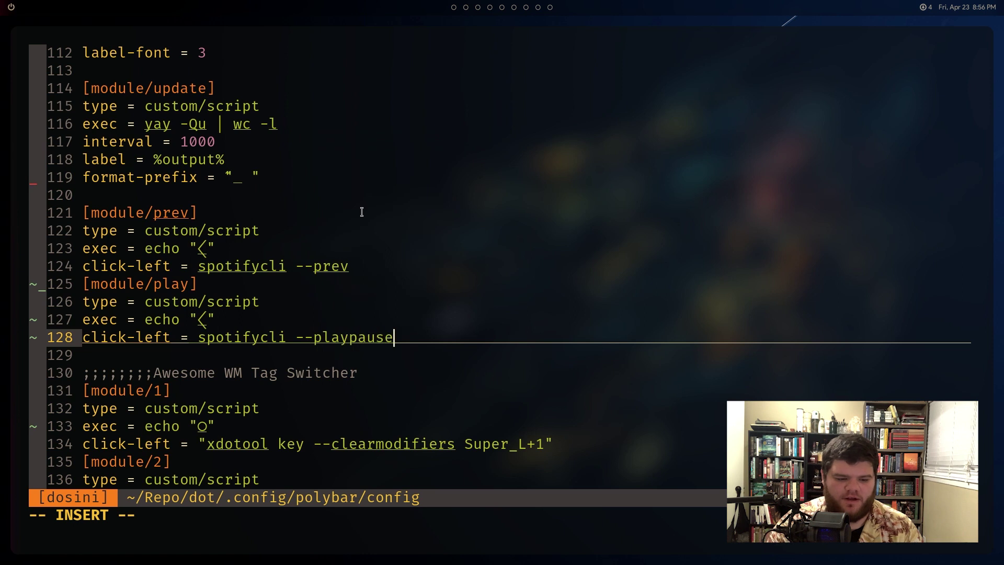
pyautogui.press('Escape')
pyautogui.press('k')
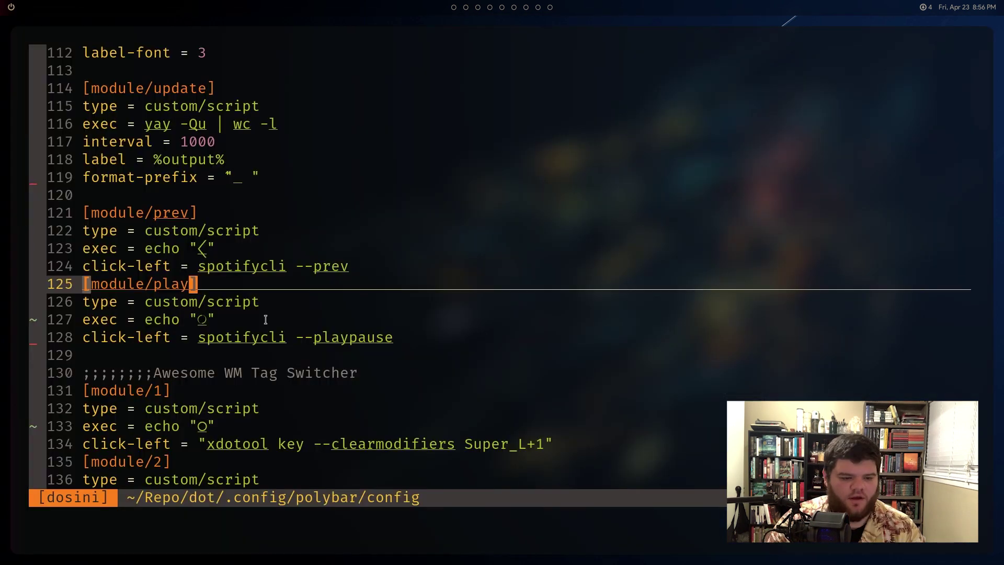
# Duplicate the four-line play module below itself and rename the copy to [module/next]
pyautogui.press('V')
pyautogui.press('j')
pyautogui.press('j')
pyautogui.press('j')
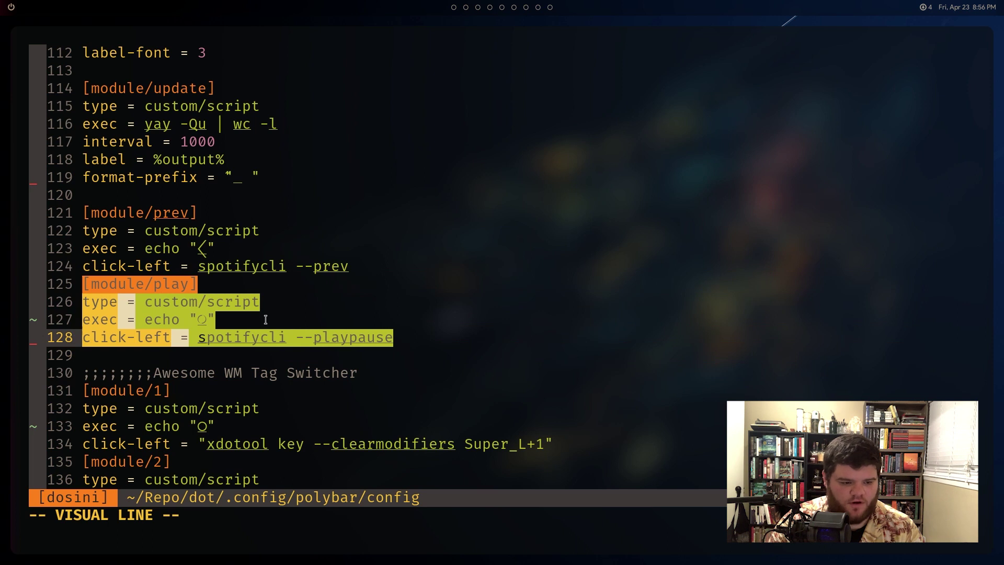
pyautogui.press('y')
pyautogui.press('j')
pyautogui.press('j')
pyautogui.press('j')
pyautogui.write('pcwnext')
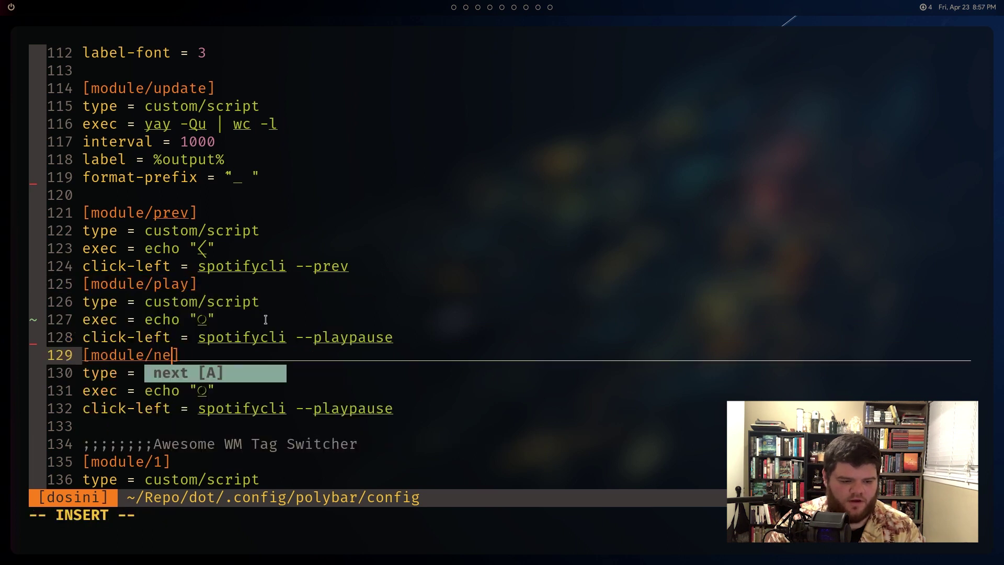
pyautogui.press('Escape')
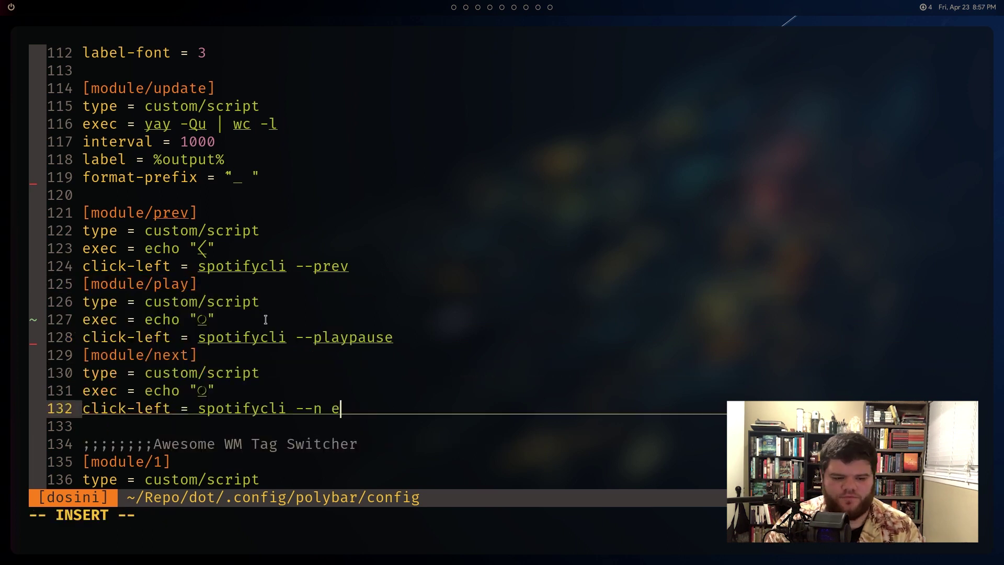
# Set the next module's click-left command to spotifycli --next and its echoed icon to the right chevron, and save
pyautogui.press('BackSpace')
pyautogui.press('BackSpace')
pyautogui.write('ext')
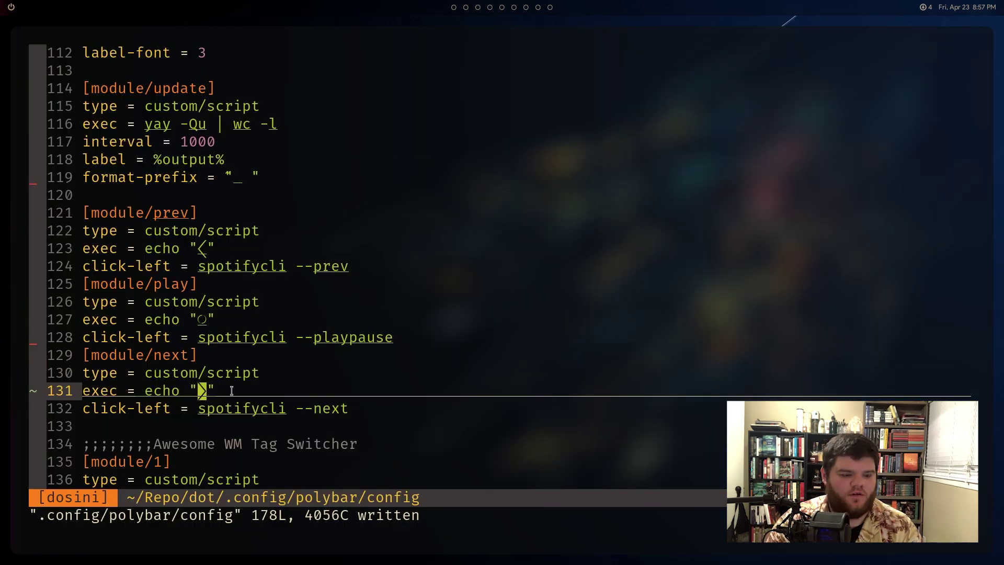
pyautogui.press('k')
pyautogui.press('k')
pyautogui.press('j')
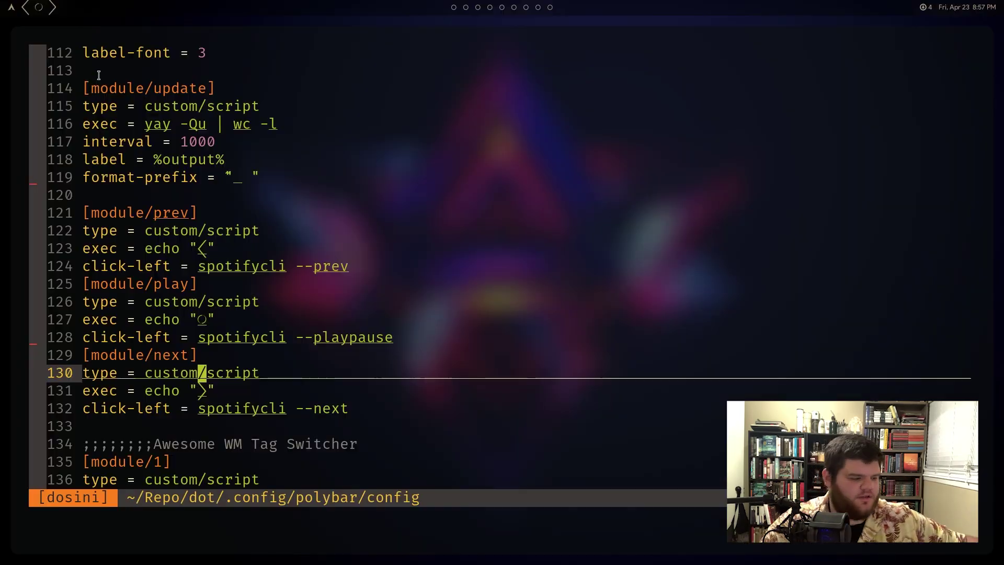
# Switch to the Spotify workspace and test the bar's new previous-track icon several times
pyautogui.press('super+2')
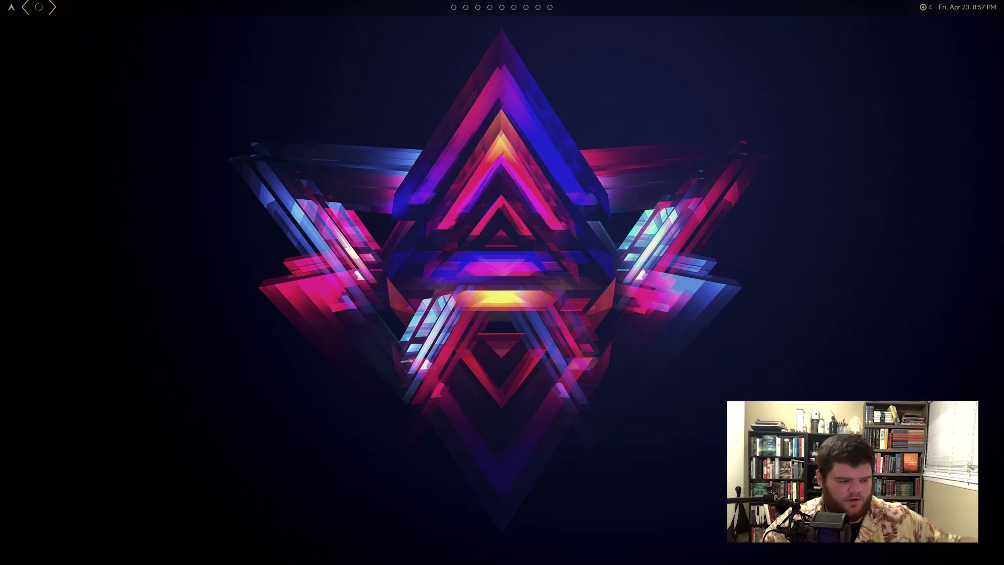
pyautogui.moveTo(0, 43); pyautogui.dragTo(733, 85)
pyautogui.click(25, 13)
pyautogui.click(25, 13)
pyautogui.click(25, 13)
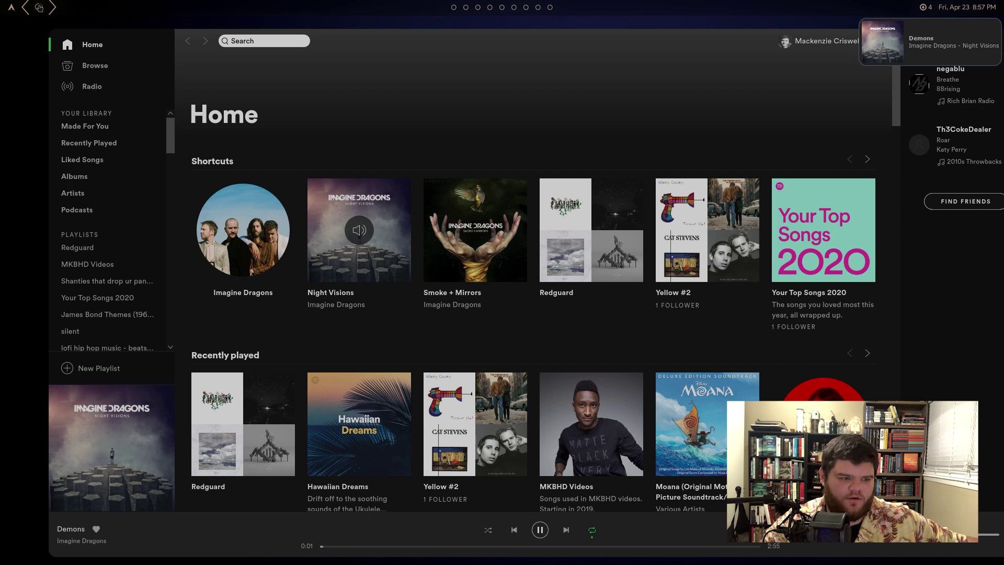
# Test the bar's play/pause circle icon several times, then return to the workspace holding the polybar config
pyautogui.click(39, 7)
pyautogui.click(39, 7)
pyautogui.click(39, 6)
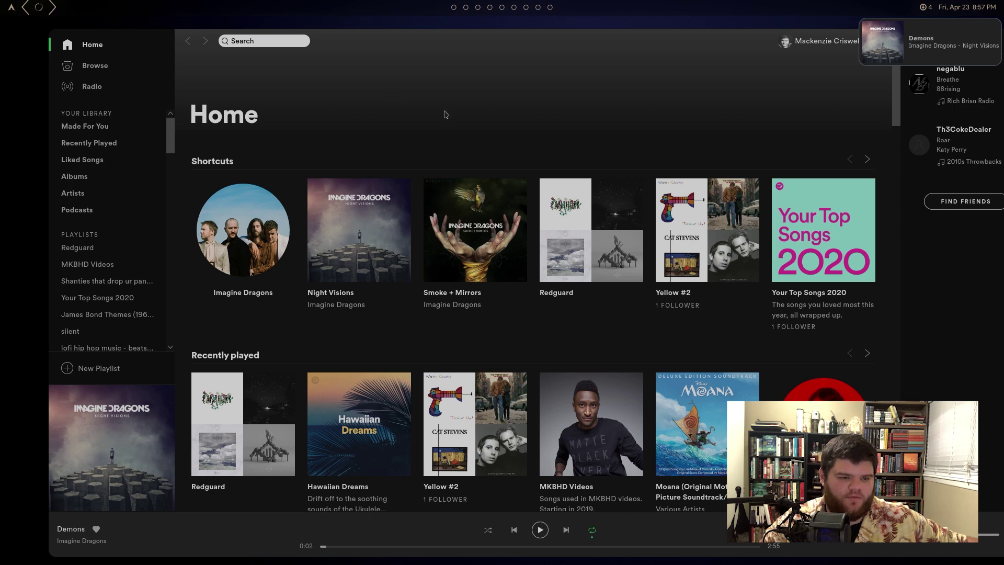
pyautogui.press('super+Left')
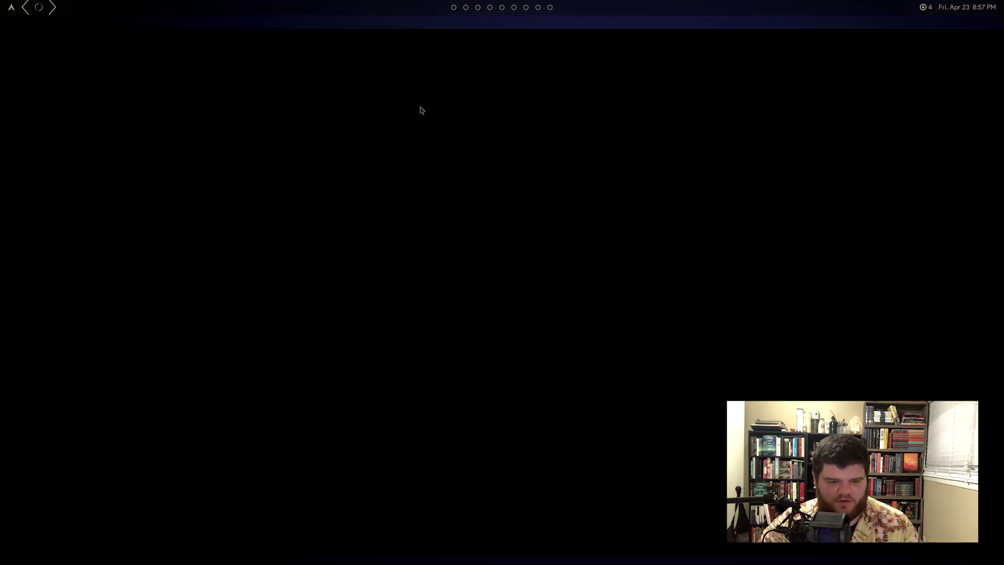
pyautogui.press('super+Left')
# Add the line click-right = spotify; below the play module's click-left, save the config, and try the action on the bar's circle icon
pyautogui.press('k')
pyautogui.press('k')
pyautogui.press('k')
pyautogui.press('k')
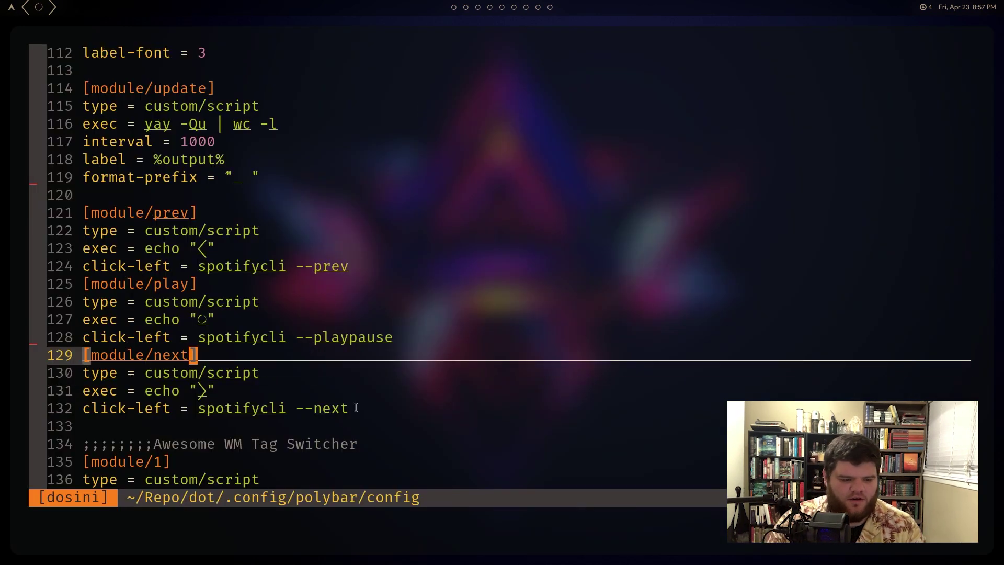
pyautogui.press('j')
pyautogui.press('j')
pyautogui.write('oclick ')
pyautogui.write('rigt')
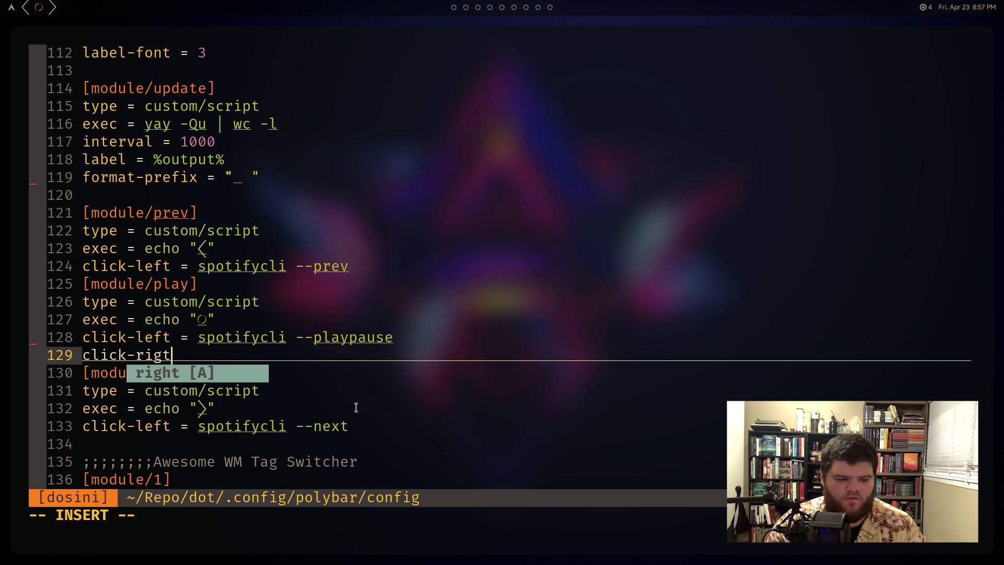
pyautogui.write('h =-spotify;')
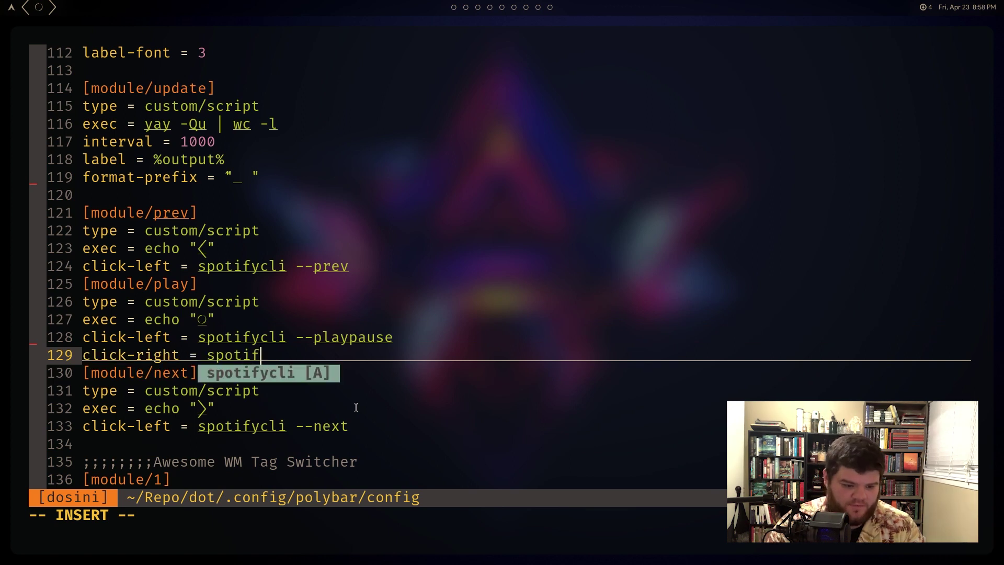
pyautogui.press('Escape')
pyautogui.write(':w')
pyautogui.press('Return')
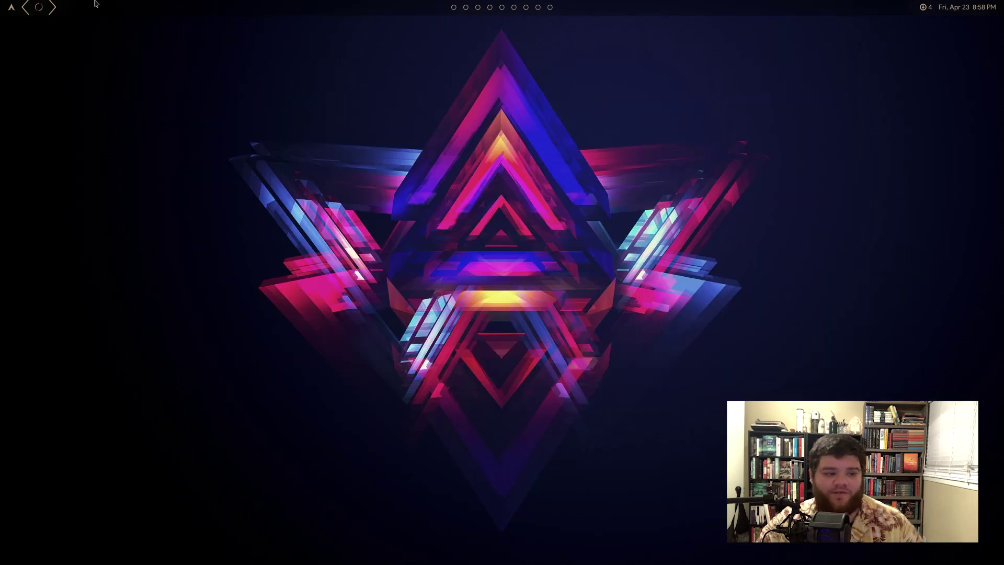
pyautogui.rightClick(39, 8)
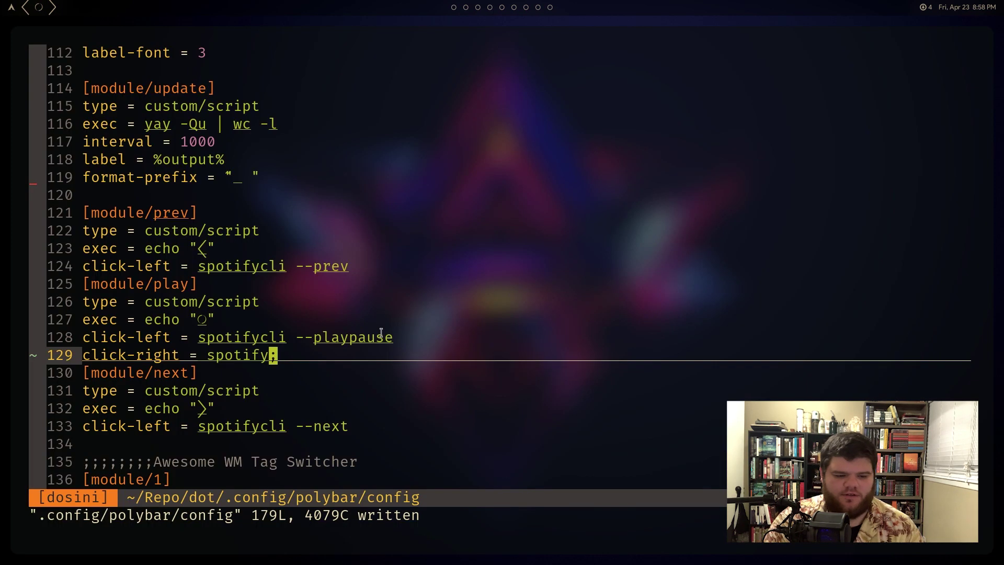
# Copy the left chevron from the prev module and insert it with spaces before the circle in module/1's echo string
pyautogui.press('k')
pyautogui.press('k')
pyautogui.press('k')
pyautogui.press('k')
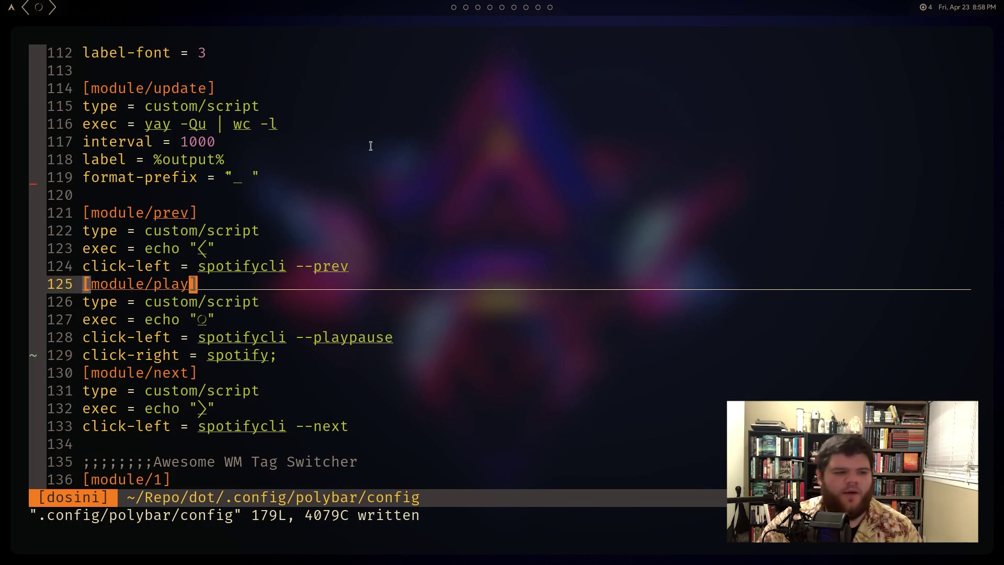
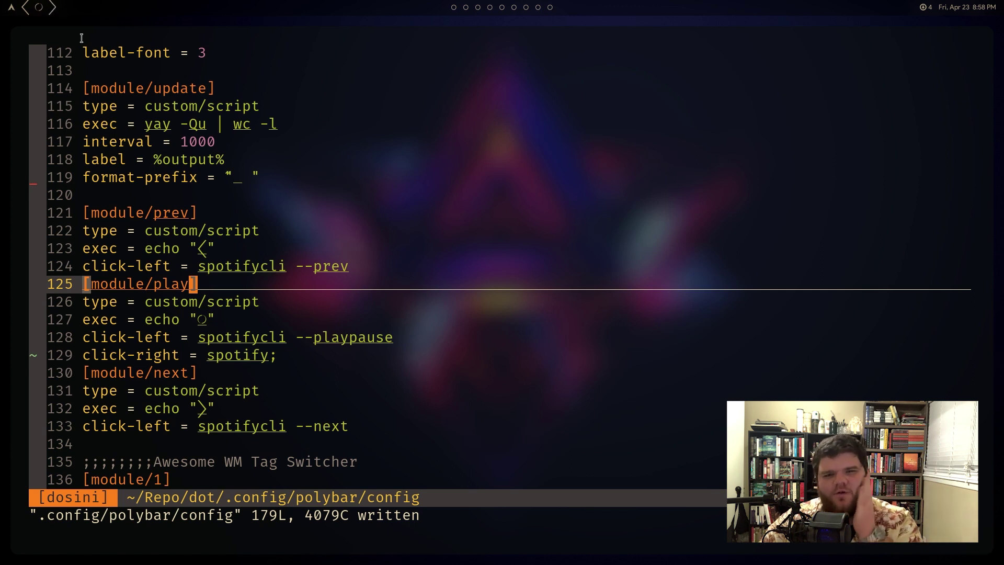
pyautogui.moveTo(205, 242); pyautogui.dragTo(202, 248)
pyautogui.press('j')
pyautogui.press('j')
pyautogui.press('j')
pyautogui.press('j')
pyautogui.press('j')
pyautogui.press('j')
pyautogui.press('j')
pyautogui.press('j')
pyautogui.press('j')
pyautogui.press('j')
pyautogui.press('j')
pyautogui.press('j')
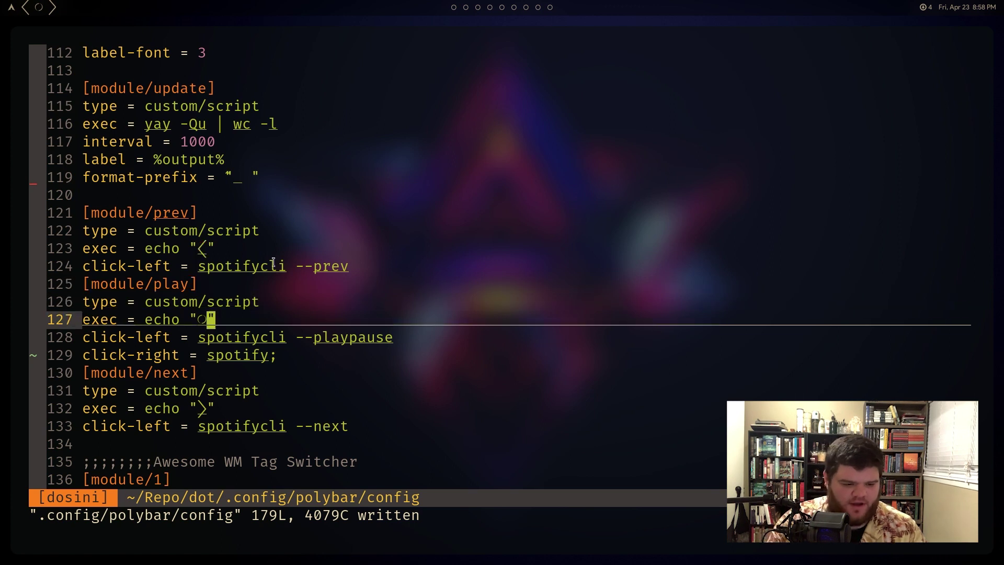
pyautogui.press('j')
pyautogui.press('h')
pyautogui.press('x')
pyautogui.press('i')
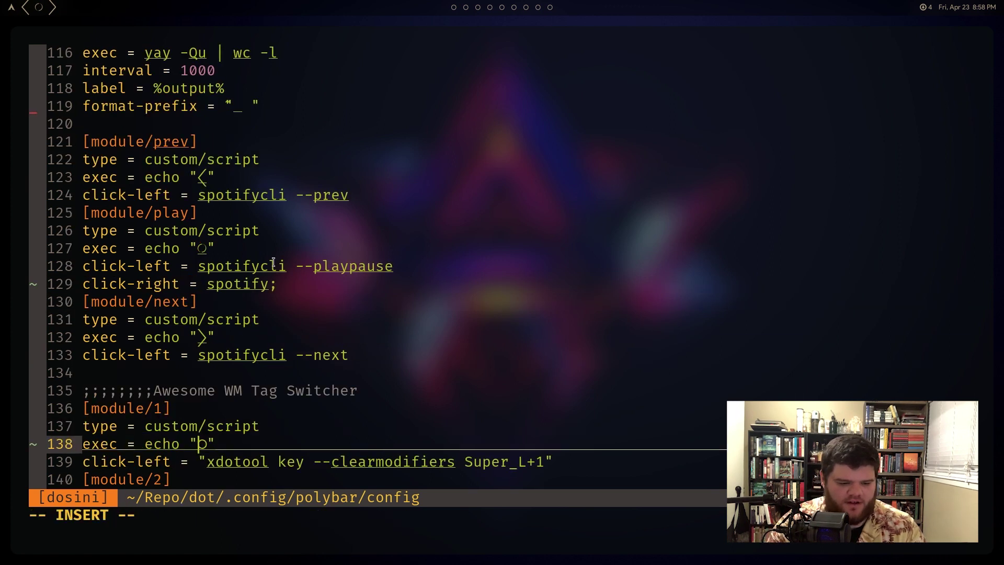
pyautogui.press('Escape')
# Copy the right chevron from the next module, add it with spaces after the circle in module/9's echo string, and save
pyautogui.press('k')
pyautogui.press('k')
pyautogui.press('k')
pyautogui.press('k')
pyautogui.press('k')
pyautogui.press('k')
pyautogui.press('k')
pyautogui.press('k')
pyautogui.press('k')
pyautogui.press('k')
pyautogui.press('k')
pyautogui.press('k')
pyautogui.press('k')
pyautogui.press('k')
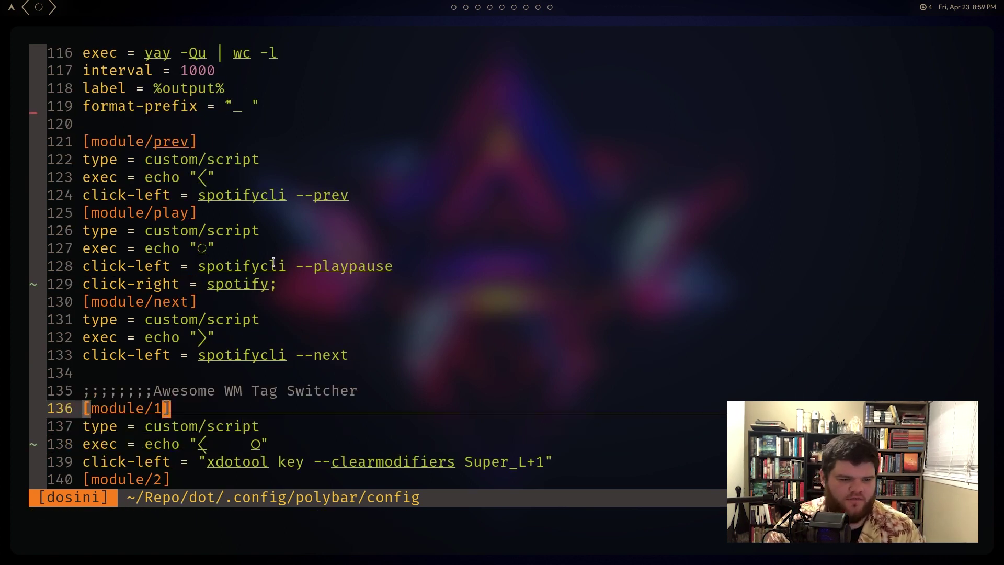
pyautogui.moveTo(206, 341); pyautogui.dragTo(199, 342)
pyautogui.press('j')
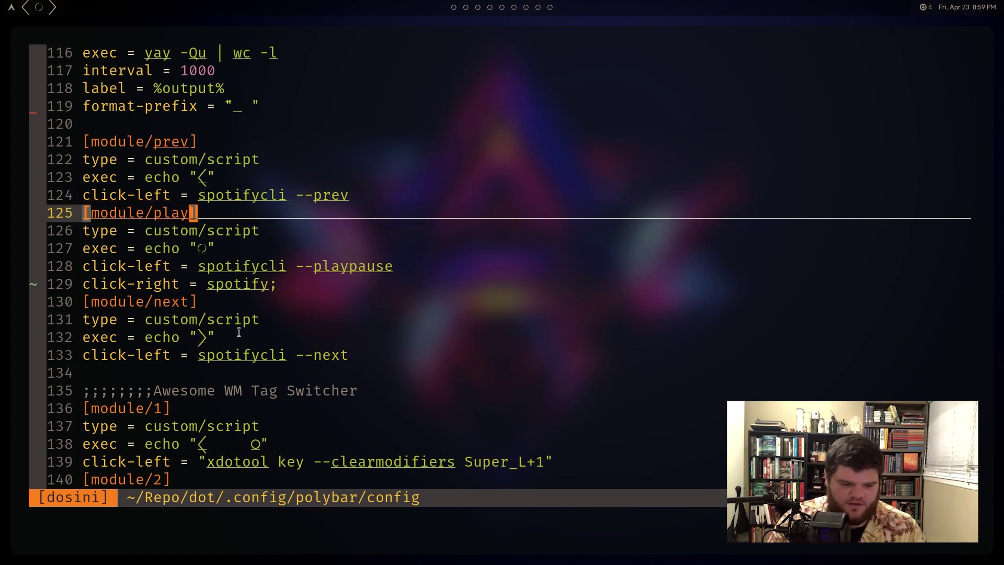
pyautogui.press('}')
pyautogui.press('}')
pyautogui.press('j')
pyautogui.press('j')
pyautogui.press('k')
pyautogui.press('k')
pyautogui.press('k')
pyautogui.press('k')
pyautogui.press('k')
pyautogui.press('w')
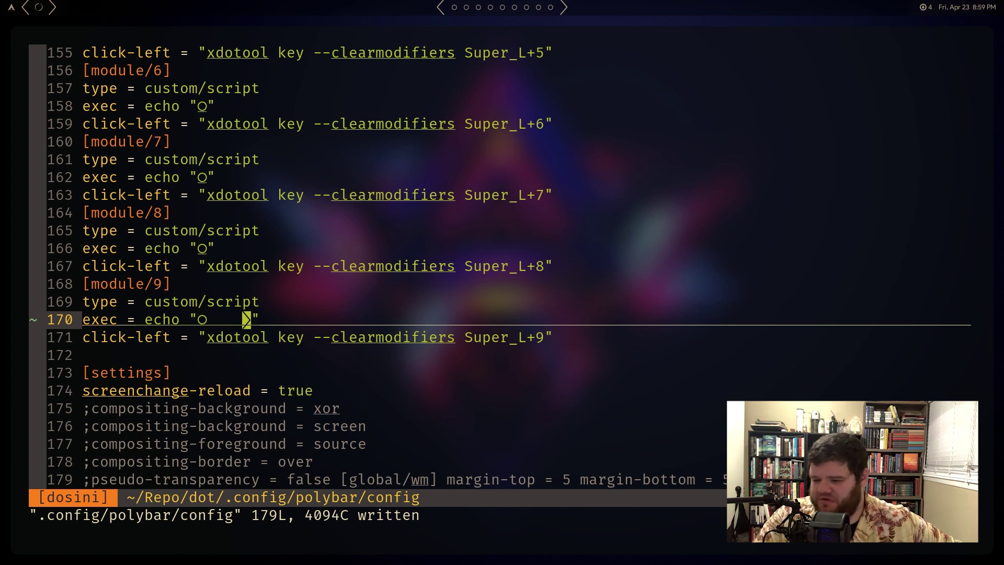
# Add shot and wallpaper to the modules-right list ahead of update
pyautogui.press('k')
pyautogui.press('k')
pyautogui.press('G')
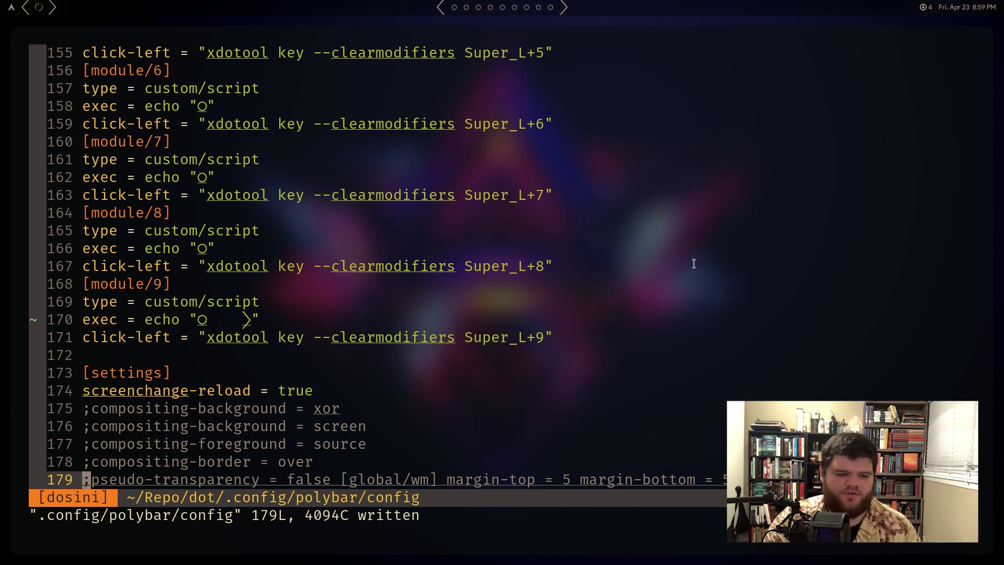
pyautogui.press('g')
pyautogui.press('g')
pyautogui.press('j')
pyautogui.press('j')
pyautogui.press('j')
pyautogui.press('j')
pyautogui.press('j')
pyautogui.press('j')
pyautogui.press('j')
pyautogui.press('j')
pyautogui.press('j')
pyautogui.press('j')
pyautogui.press('j')
pyautogui.press('j')
pyautogui.press('j')
pyautogui.press('j')
pyautogui.press('j')
pyautogui.press('j')
pyautogui.press('j')
pyautogui.press('j')
pyautogui.press('j')
pyautogui.press('j')
pyautogui.press('j')
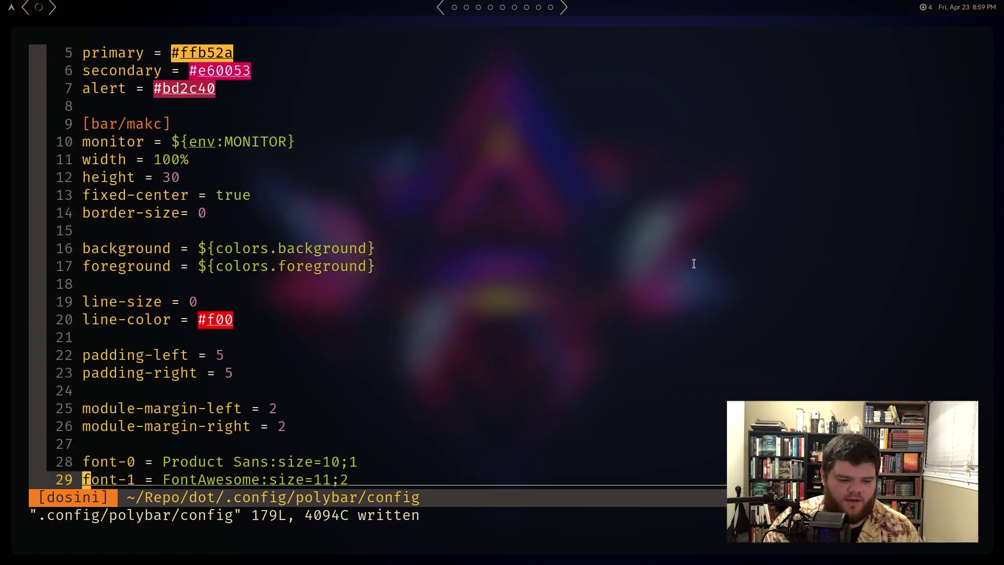
pyautogui.press('j')
pyautogui.press('j')
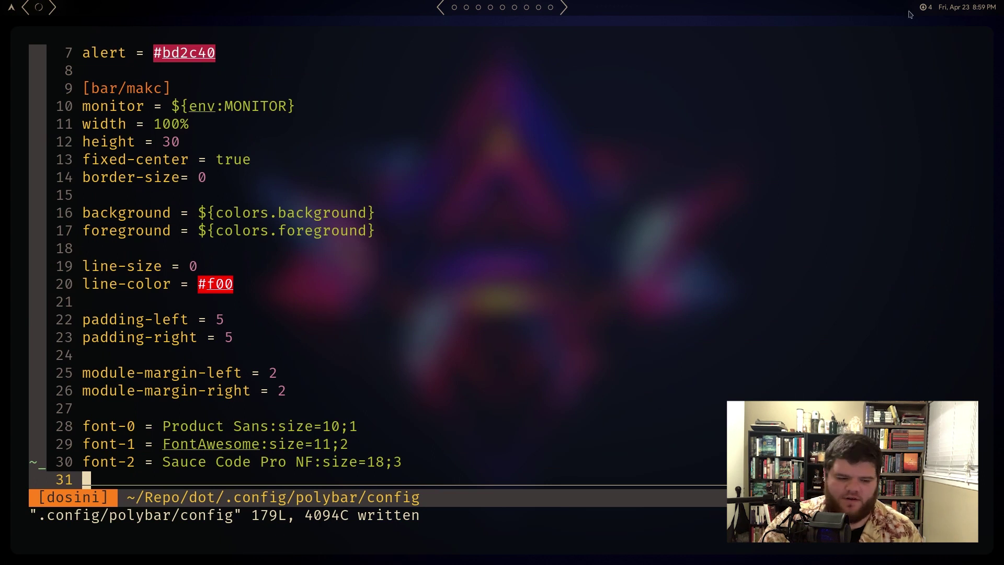
pyautogui.press('j')
pyautogui.press('j')
pyautogui.press('j')
pyautogui.press('j')
pyautogui.press('j')
pyautogui.press('j')
pyautogui.press('j')
pyautogui.press('j')
pyautogui.press('j')
pyautogui.press('j')
pyautogui.press('w')
pyautogui.press('w')
pyautogui.press('w')
pyautogui.press('w')
pyautogui.write('ight = shot')
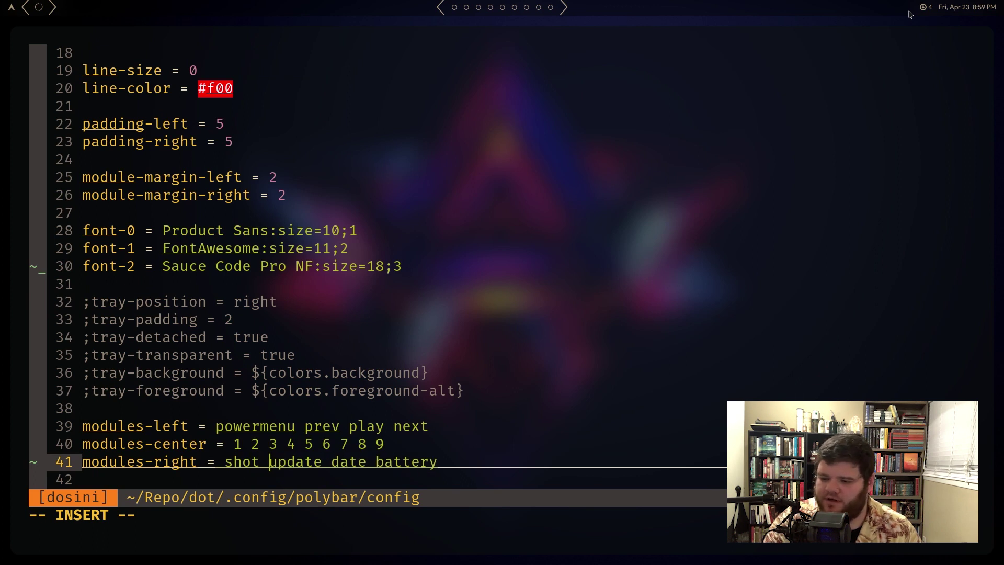
pyautogui.write(' wallpaper')
pyautogui.press('Escape')
pyautogui.press('j')
pyautogui.press('k')
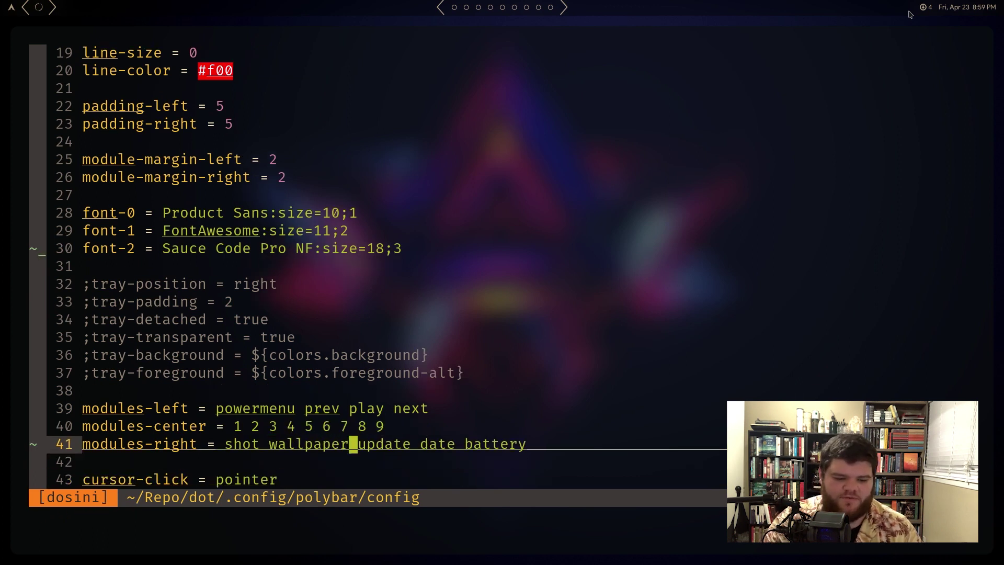
# Insert a new [module/shot] section header between the next module and the Awesome WM Tag Switcher comment
pyautogui.hotkey('shift', 'g')
pyautogui.press('k')
pyautogui.hotkey('shift', 'h')
pyautogui.press('k')
pyautogui.press('k')
pyautogui.press('k')
pyautogui.press('k')
pyautogui.press('k')
pyautogui.press('k')
pyautogui.press('k')
pyautogui.press('k')
pyautogui.press('k')
pyautogui.press('k')
pyautogui.press('k')
pyautogui.press('k')
pyautogui.press('k')
pyautogui.press('k')
pyautogui.press('k')
pyautogui.press('k')
pyautogui.press('k')
pyautogui.press('k')
pyautogui.press('k')
pyautogui.press('k')
pyautogui.press('k')
pyautogui.press('k')
pyautogui.press('k')
pyautogui.press('k')
pyautogui.press('j')
pyautogui.press('j')
pyautogui.press('o')
pyautogui.press('Return')
pyautogui.write('[module/shot')
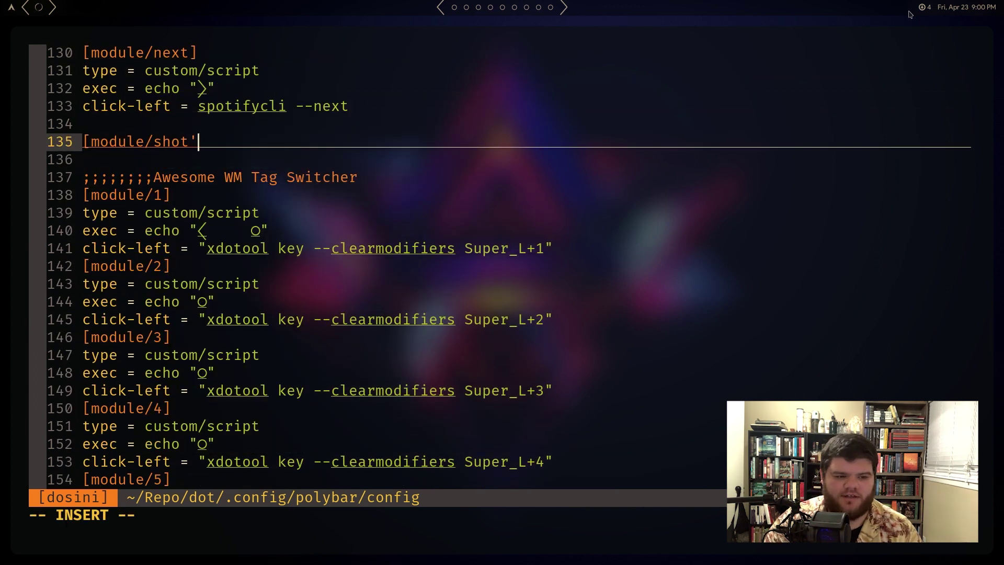
pyautogui.press('BackSpace')
pyautogui.write(']')
pyautogui.press('Return')
# Add the line type = custom/script under the [module/shot] header
pyautogui.write('echo')
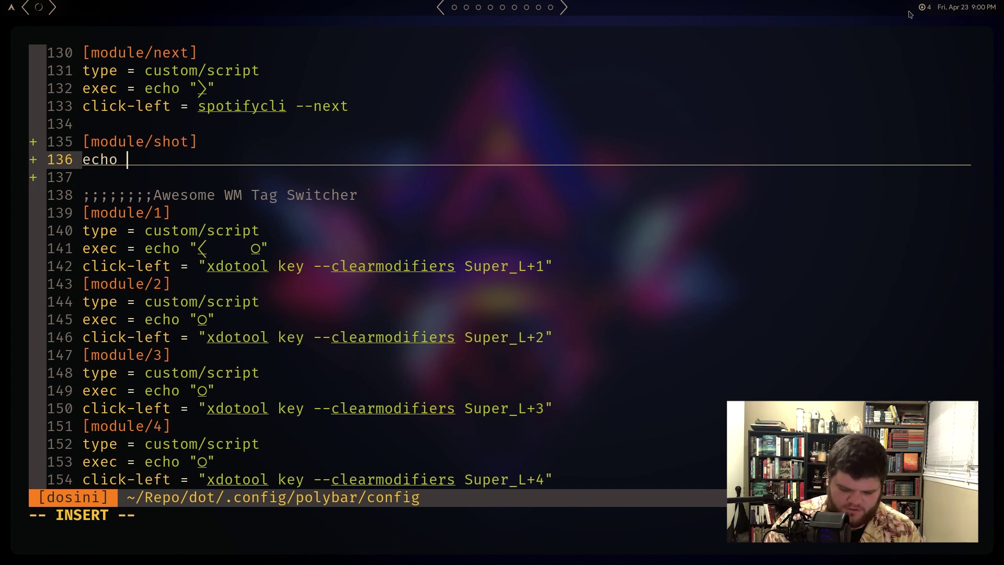
pyautogui.press('BackSpace')
pyautogui.press('BackSpace')
pyautogui.press('BackSpace')
pyautogui.write('type ')
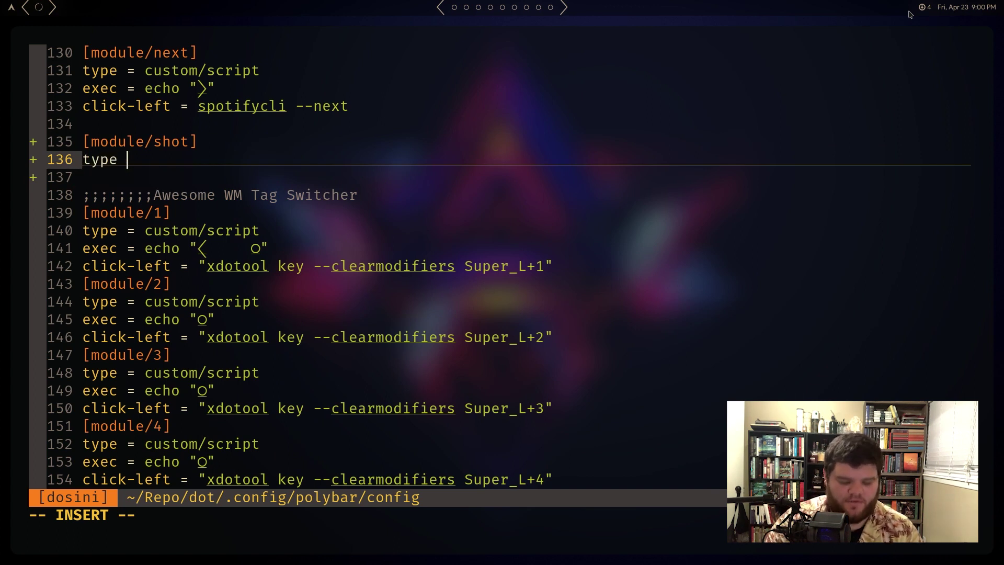
pyautogui.write('= custom/script')
pyautogui.press('Return')
# Add an echo = line to the shot module with the overlapping-screens icon from the character map in quotes
pyautogui.write('echo -=')
pyautogui.press('BackSpace')
pyautogui.press('BackSpace')
pyautogui.write('= ""')
pyautogui.press('Escape')
pyautogui.press('i')
pyautogui.press('super+2')
pyautogui.press('super+3')
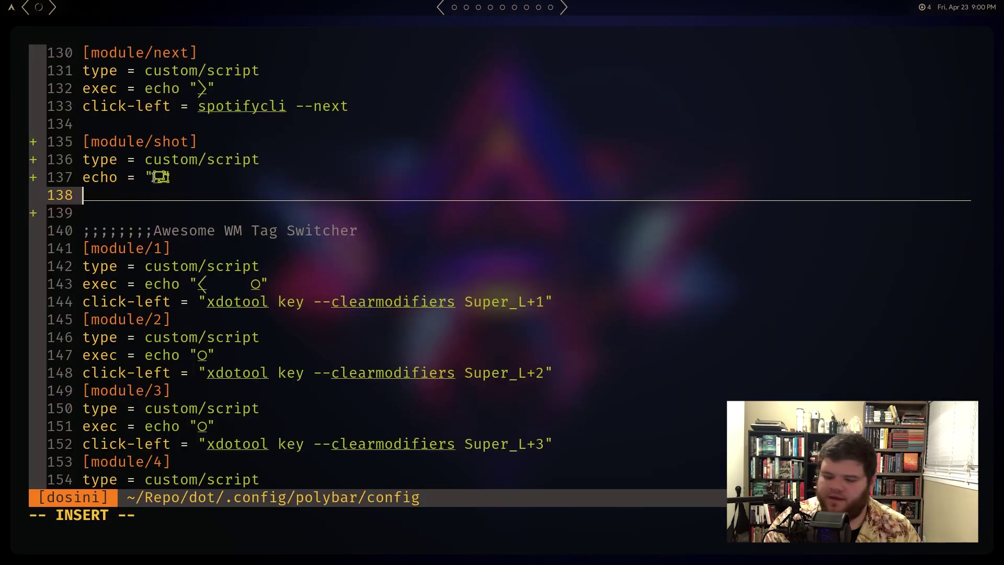
# Add click-left = "flameshot screen -p ~/Downloads" to the shot module
pyautogui.write('click')
pyautogui.press('BackSpace')
pyautogui.write('-')
pyautogui.press('BackSpace')
pyautogui.write('k-lif')
pyautogui.press('BackSpace')
pyautogui.press('BackSpace')
pyautogui.write('eft ')
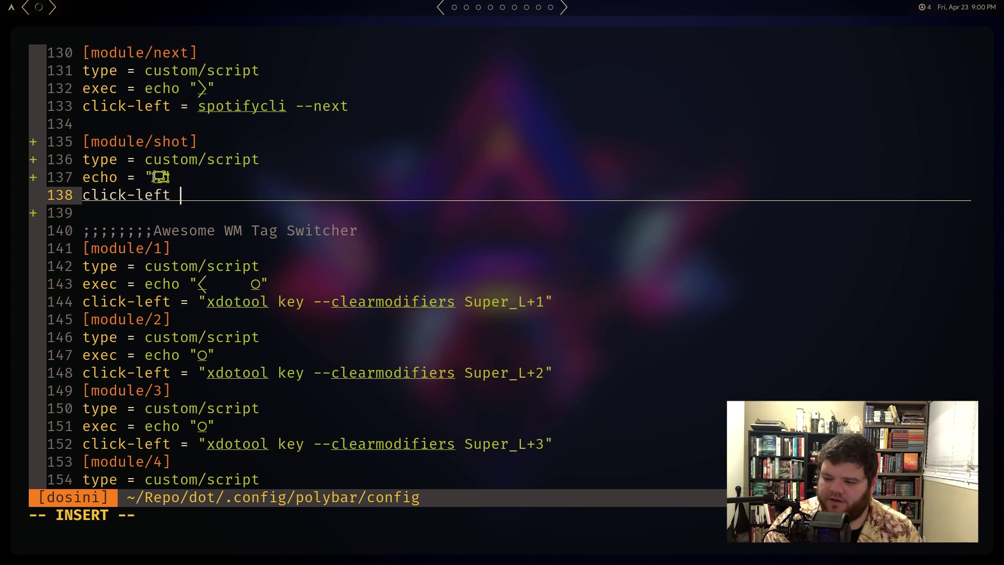
pyautogui.write('=')
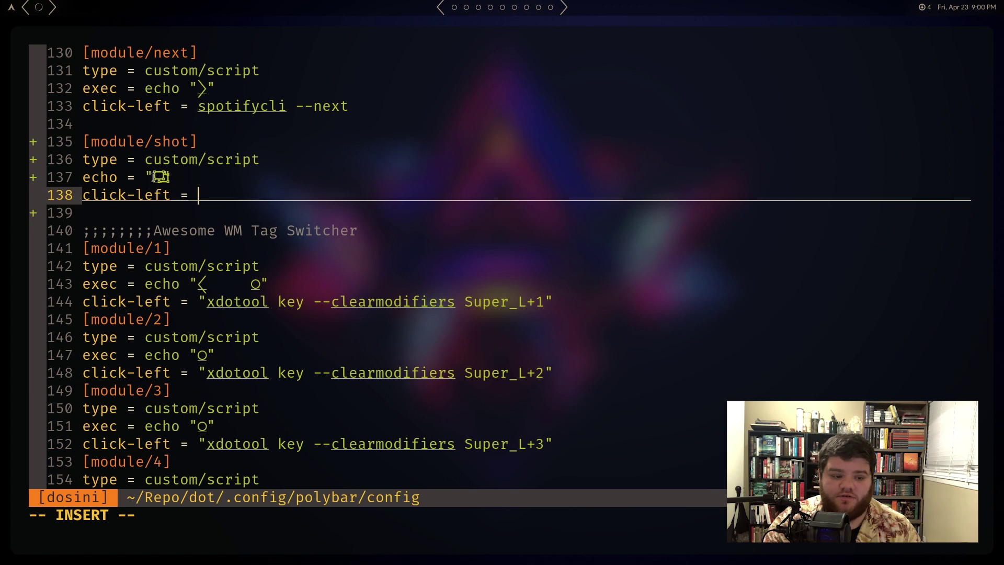
pyautogui.write(' "flamehost ')
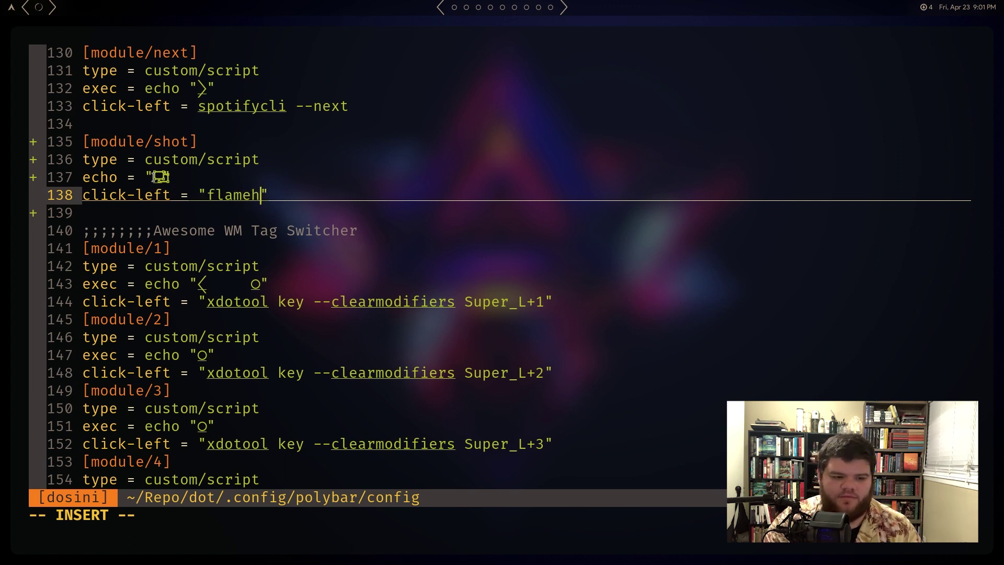
pyautogui.write('scr')
pyautogui.press('BackSpace')
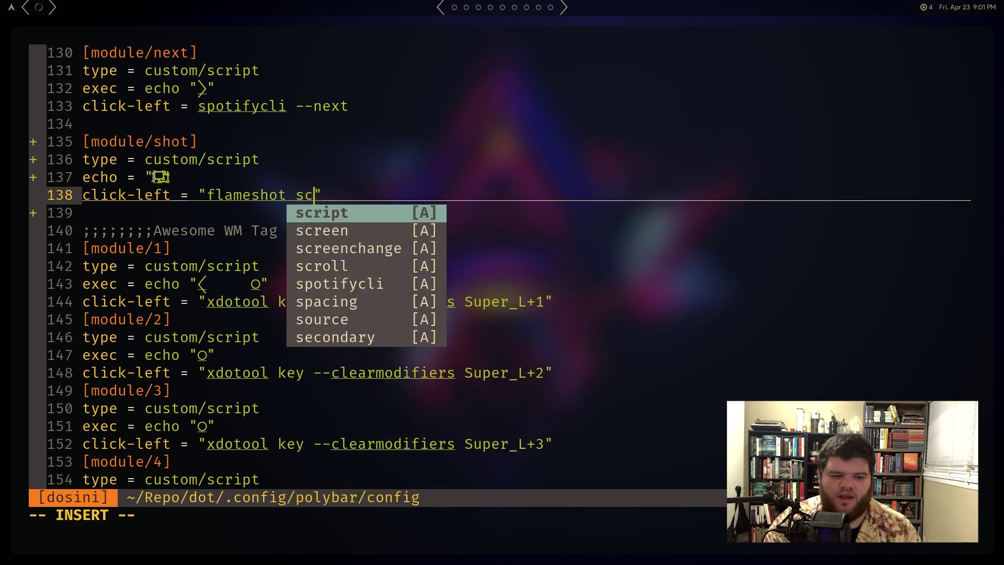
pyautogui.write('reen')
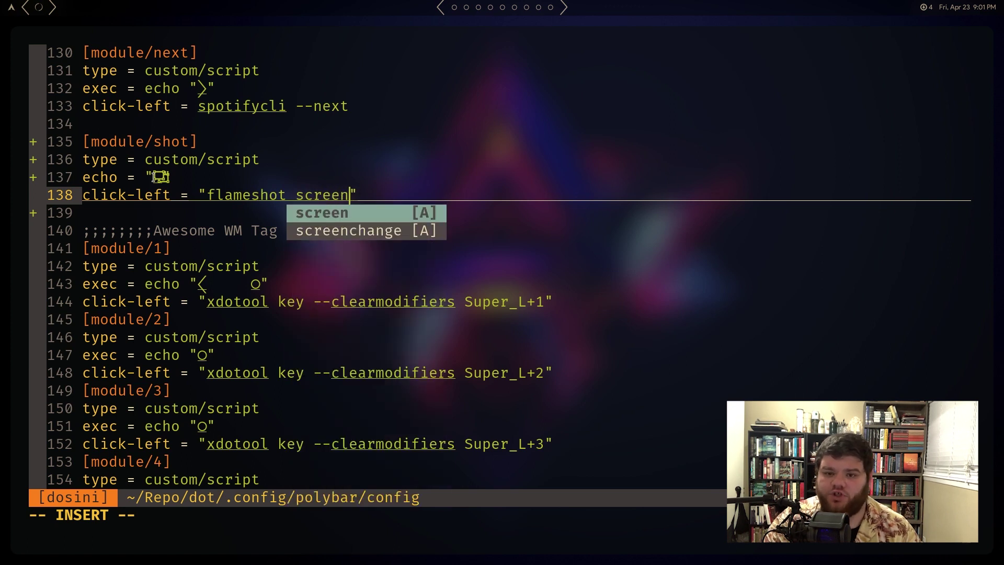
pyautogui.write(' i')
pyautogui.press('BackSpace')
pyautogui.write('o')
pyautogui.press('BackSpace')
pyautogui.write('-p ~/Down')
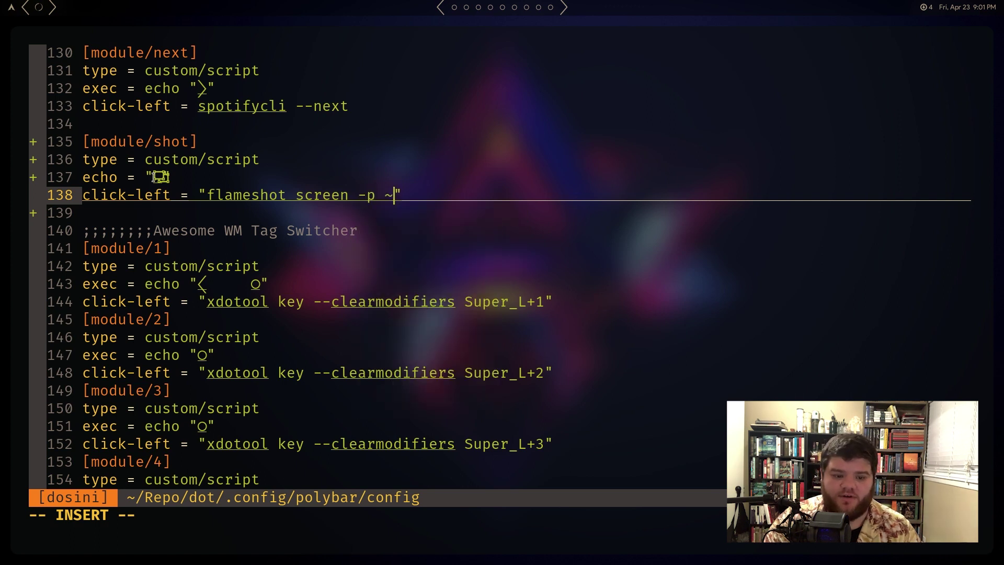
pyautogui.write('loads')
pyautogui.press('Escape')
# Add click-right = "flameshot gui" below the shot module's click-left line and save the config
pyautogui.press('k')
pyautogui.press('k')
pyautogui.press('j')
pyautogui.press('j')
pyautogui.press('j')
pyautogui.write('koclick-rig')
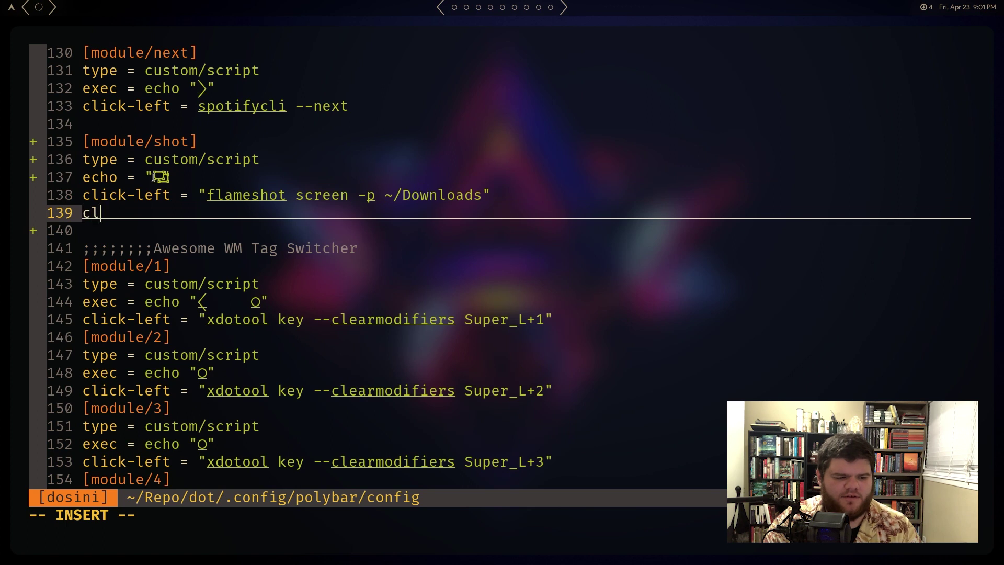
pyautogui.write('ht ')
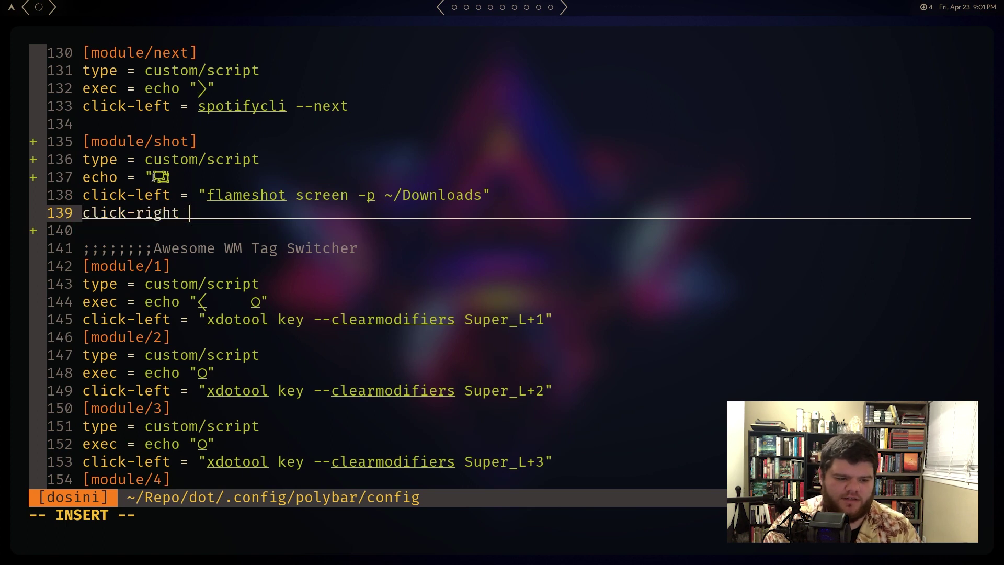
pyautogui.write('=-"')
pyautogui.write('flame')
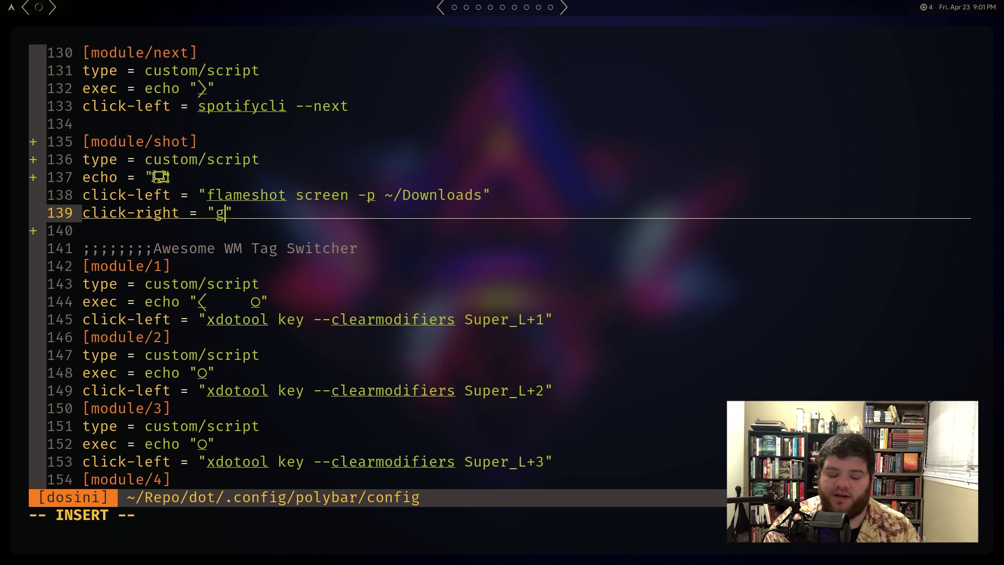
pyautogui.press('BackSpace')
pyautogui.press('BackSpace')
pyautogui.press('BackSpace')
pyautogui.press('BackSpace')
pyautogui.write('alms')
pyautogui.press('BackSpace')
pyautogui.press('BackSpace')
pyautogui.press('BackSpace')
pyautogui.press('BackSpace')
pyautogui.write('lameshot gui')
pyautogui.press('Escape')
pyautogui.write(':w')
pyautogui.press('Return')
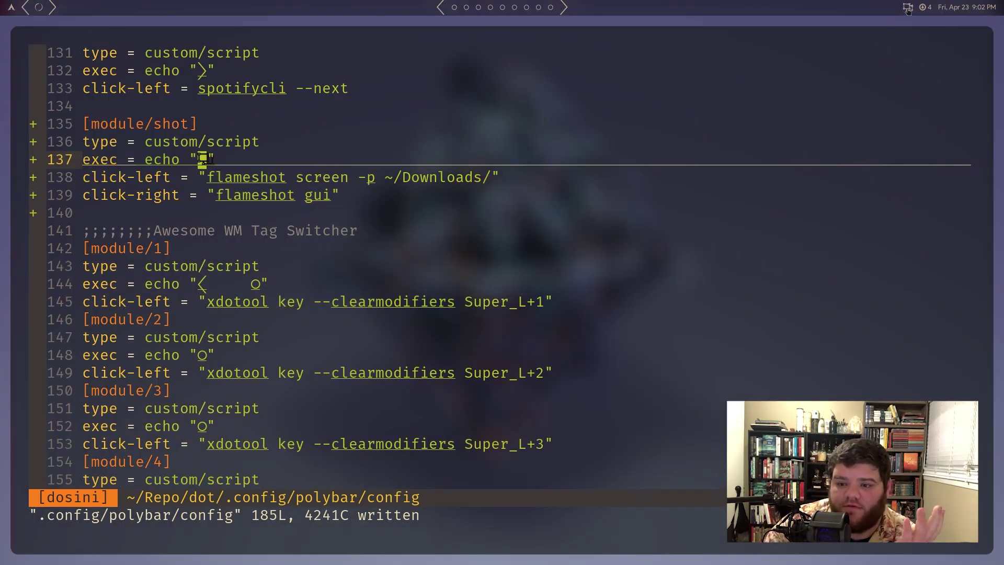
# Test the bar's screenshot icon with a full-screen capture and a Flameshot area selection, leaving the selection uncaptured
pyautogui.click(908, 9)
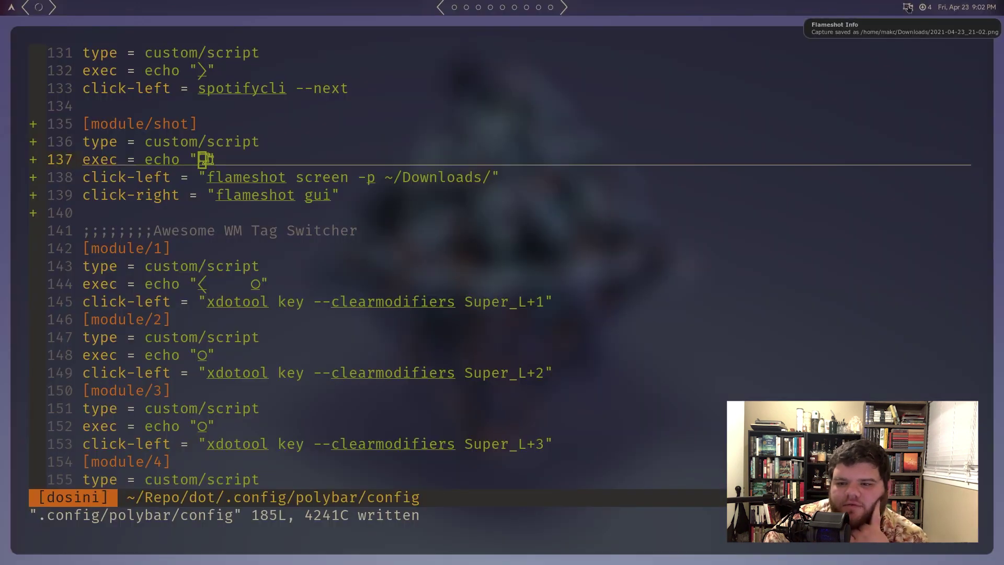
pyautogui.rightClick(908, 9)
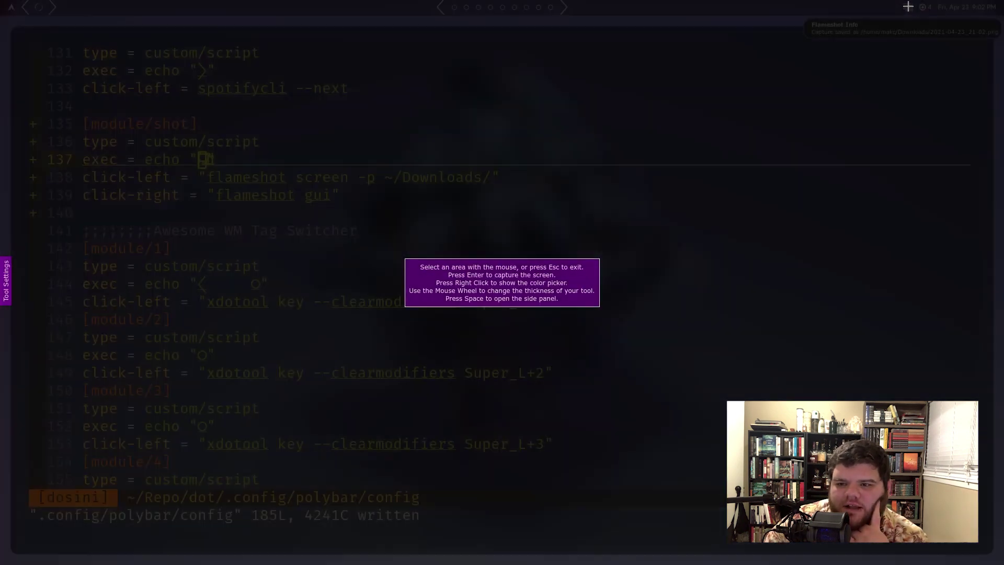
pyautogui.moveTo(542, 138); pyautogui.dragTo(639, 331)
pyautogui.moveTo(571, 353); pyautogui.dragTo(708, 409)
pyautogui.press('Escape')
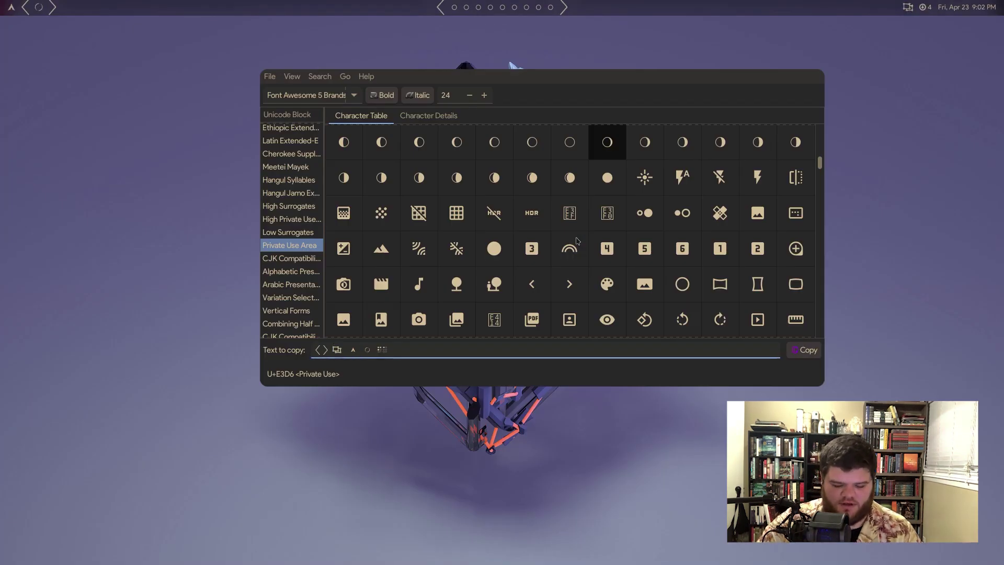
# Launch the PCManFM file manager and check the saved screenshot in the Downloads folder
pyautogui.press('super+d')
pyautogui.write('ocm')
pyautogui.press('BackSpace')
pyautogui.press('BackSpace')
pyautogui.press('BackSpace')
pyautogui.write('pcm')
pyautogui.press('Return')
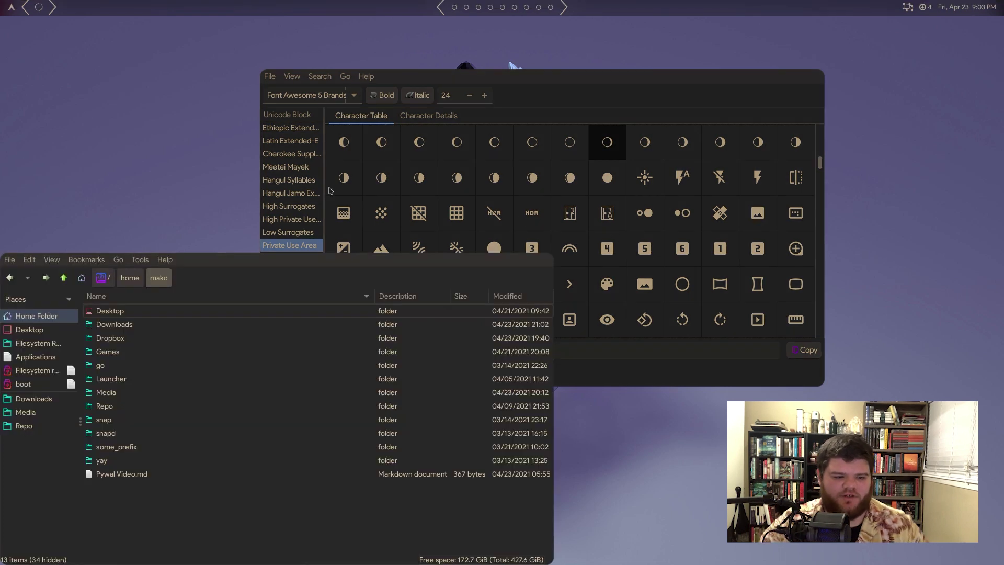
pyautogui.moveTo(246, 471); pyautogui.dragTo(446, 293)
pyautogui.click(310, 152)
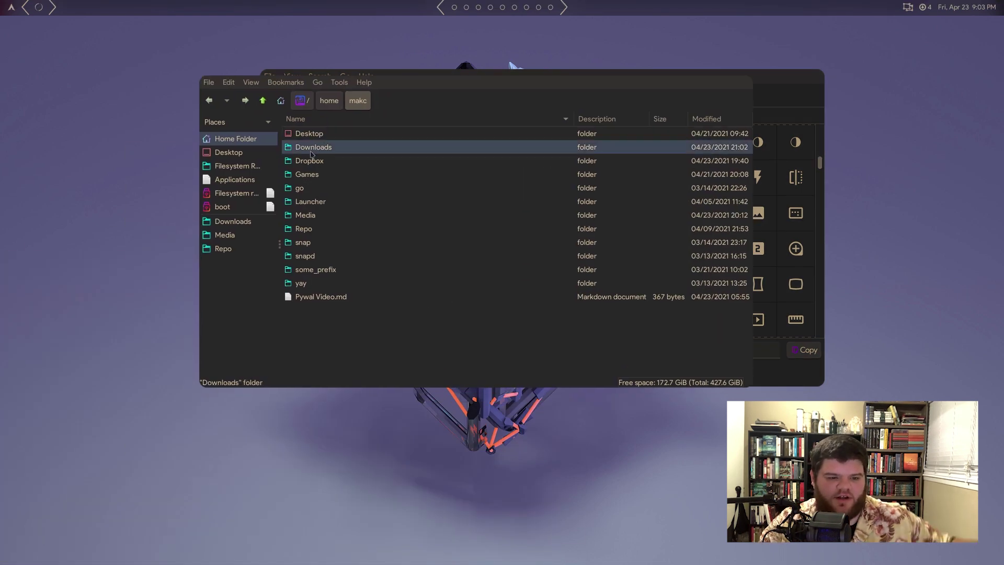
pyautogui.doubleClick(312, 151)
pyautogui.doubleClick(343, 148)
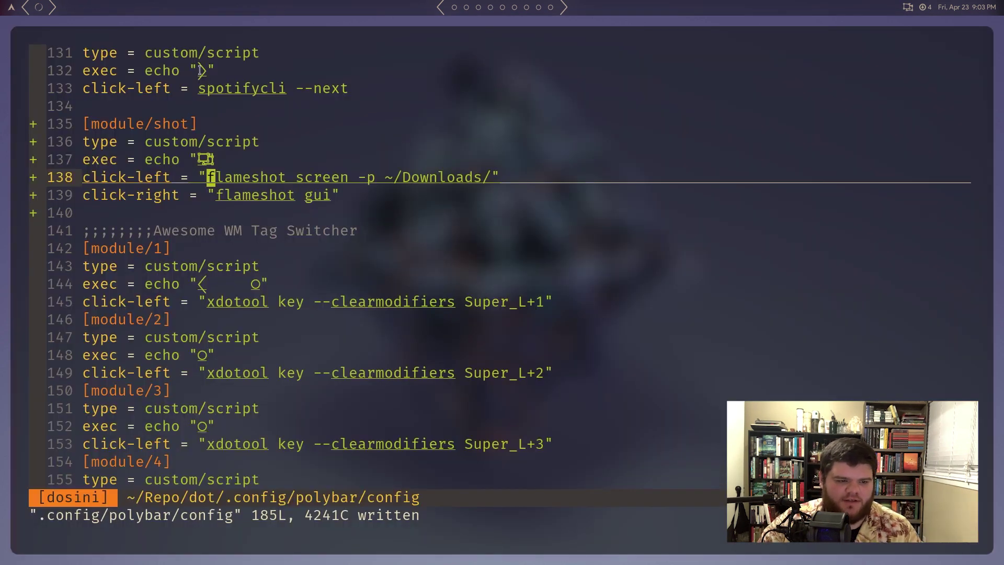
# Insert the left chevron with spaces before the icon in the shot module's echo string and save the config
pyautogui.press('k')
pyautogui.press('k')
pyautogui.press('k')
pyautogui.press('k')
pyautogui.press('k')
pyautogui.press('k')
pyautogui.press('k')
pyautogui.press('k')
pyautogui.press('k')
pyautogui.press('k')
pyautogui.press('k')
pyautogui.press('k')
pyautogui.press('k')
pyautogui.press('k')
pyautogui.press('k')
pyautogui.press('j')
pyautogui.press('j')
pyautogui.press('j')
pyautogui.press('j')
pyautogui.press('j')
pyautogui.press('j')
pyautogui.press('j')
pyautogui.press('j')
pyautogui.press('j')
pyautogui.press('j')
pyautogui.press('j')
pyautogui.press('j')
pyautogui.press('j')
pyautogui.press('j')
pyautogui.press('h')
pyautogui.press('i')
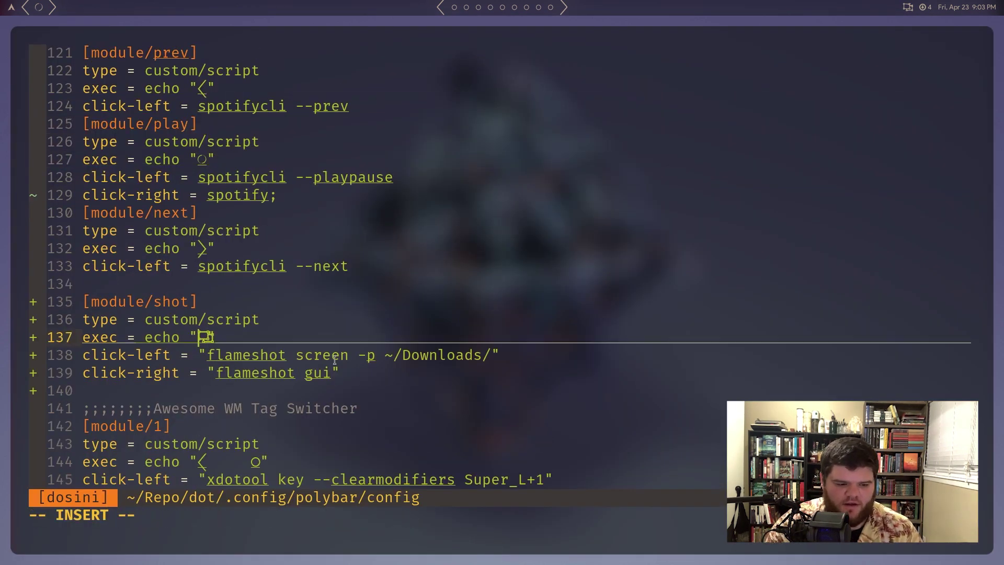
pyautogui.write('〈')
pyautogui.press('Escape')
pyautogui.write(':w')
pyautogui.press('Return')
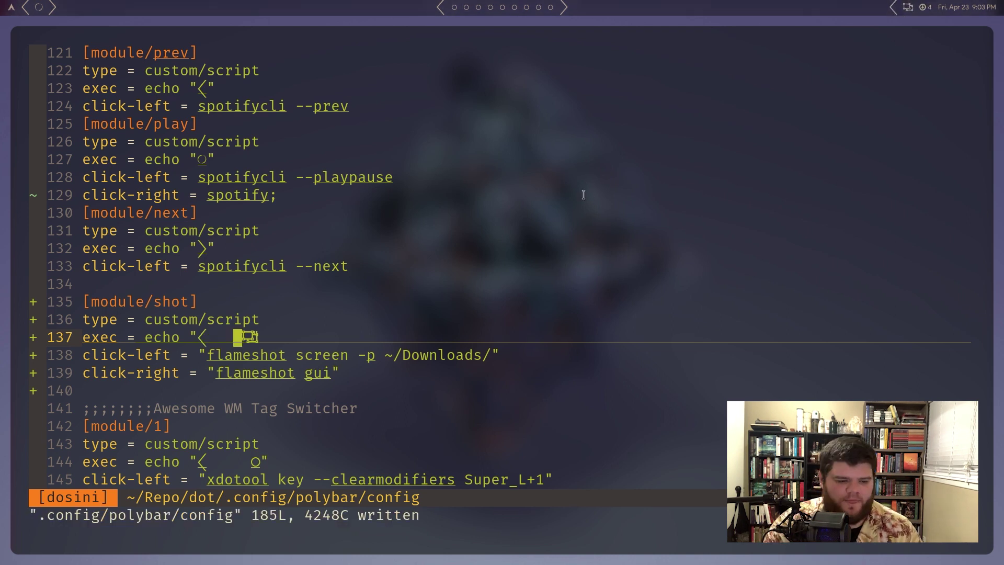
# Add a [module/wallpaper] section with type = custom/script below the shot module
pyautogui.press('j')
pyautogui.press('j')
pyautogui.press('o')
pyautogui.press('Return')
pyautogui.write('[module/wallpape')
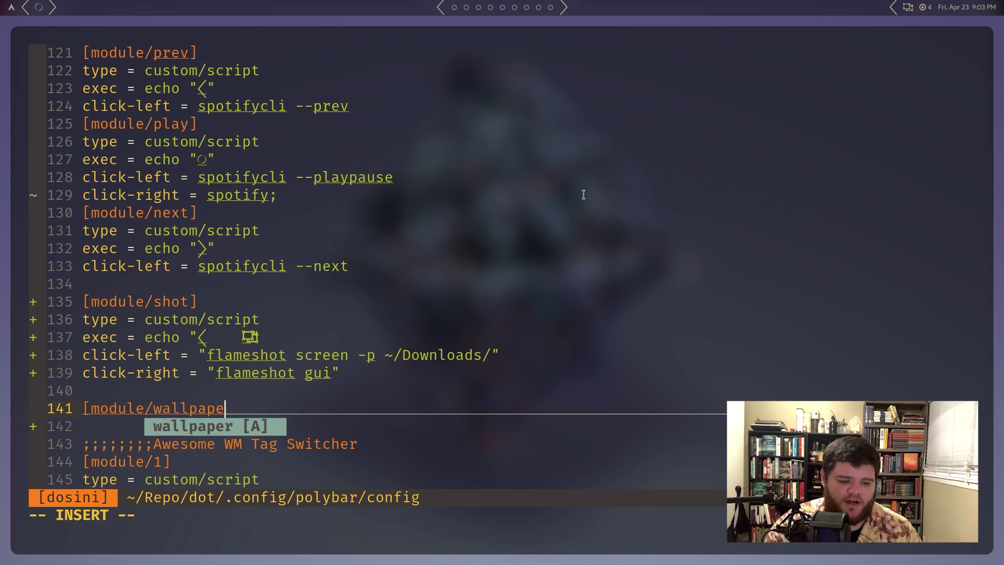
pyautogui.write('r]')
pyautogui.press('Return')
pyautogui.write('type ')
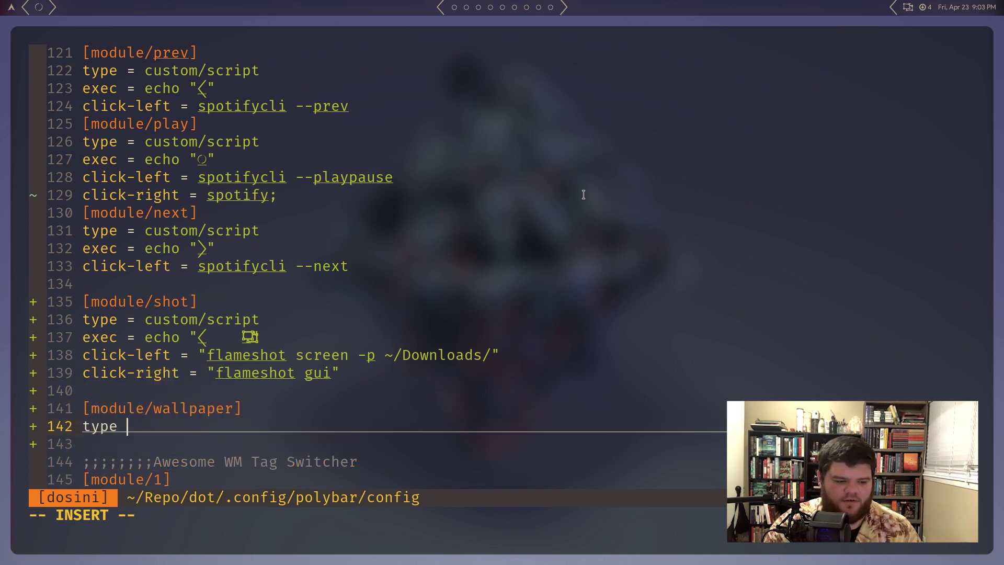
pyautogui.write('= custom/script')
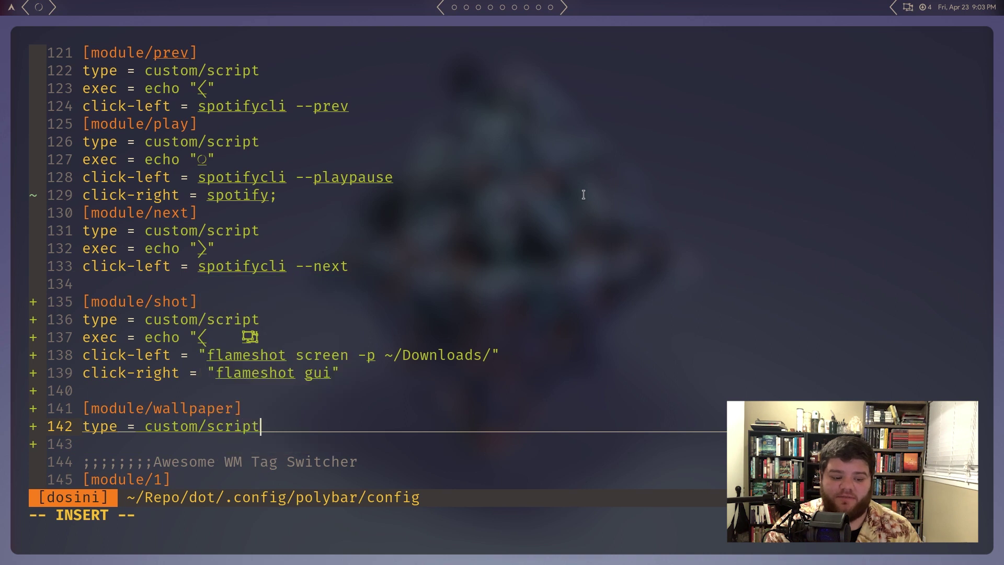
# Add an exec = echo line to the wallpaper module with the dotted icon from the character map in quotes
pyautogui.press('Return')
pyautogui.write('exec ')
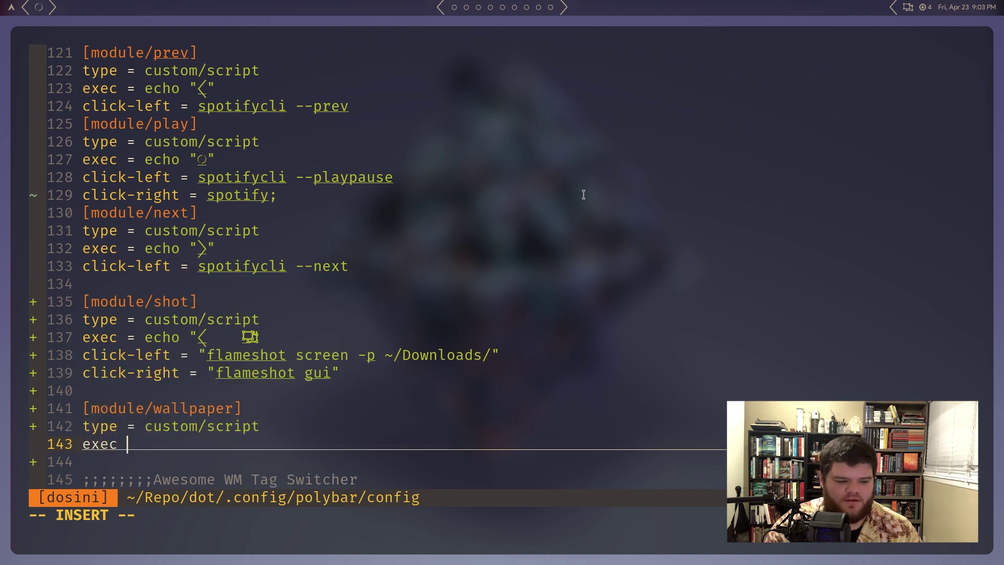
pyautogui.write('= echo ""')
pyautogui.press('Escape')
pyautogui.press('i')
pyautogui.press('super+2')
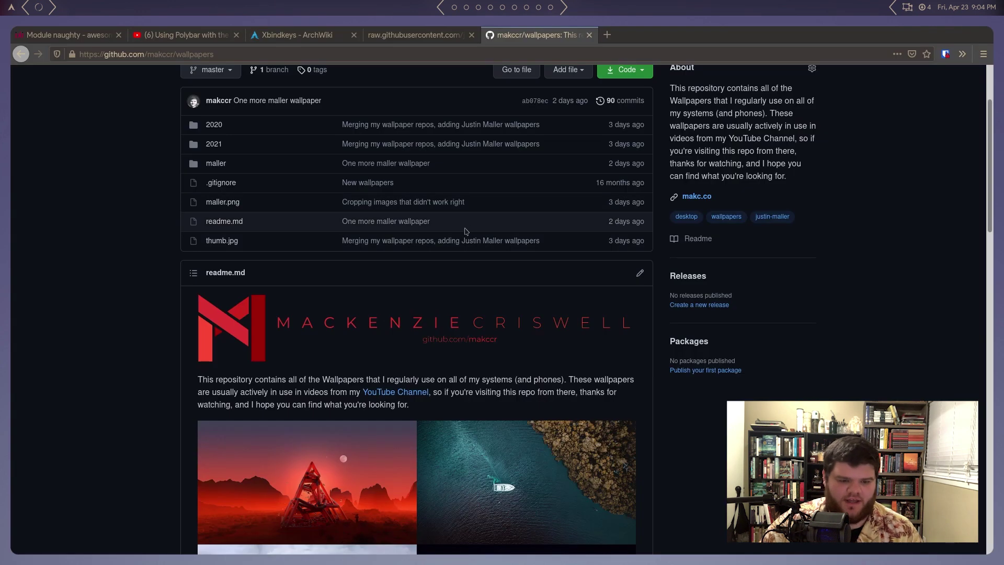
pyautogui.press('super+3')
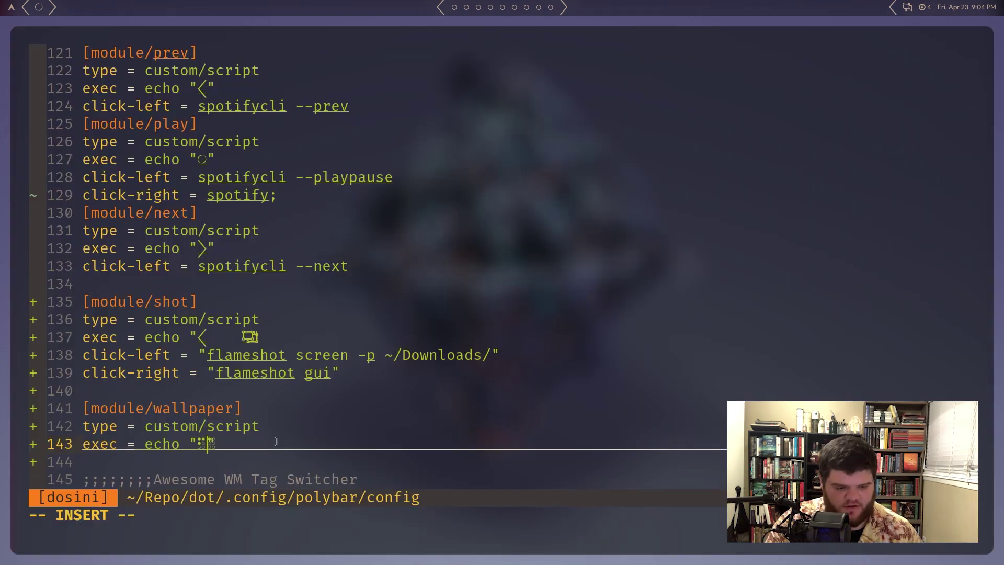
pyautogui.press('Escape')
# Start an empty click-left = entry below the wallpaper module's exec line
pyautogui.press('k')
pyautogui.press('k')
pyautogui.press('j')
pyautogui.press('j')
pyautogui.press('o')
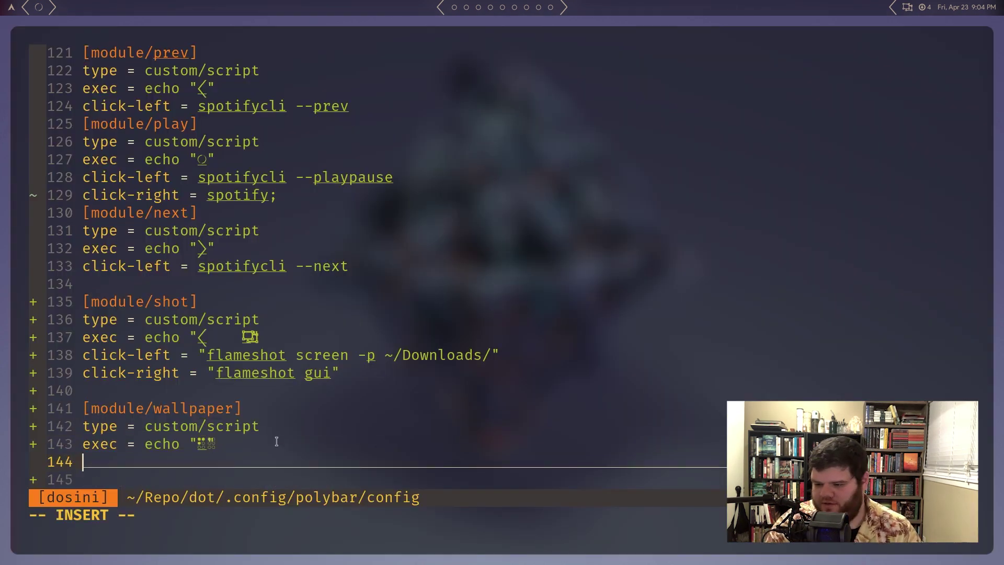
pyautogui.write('click-left =')
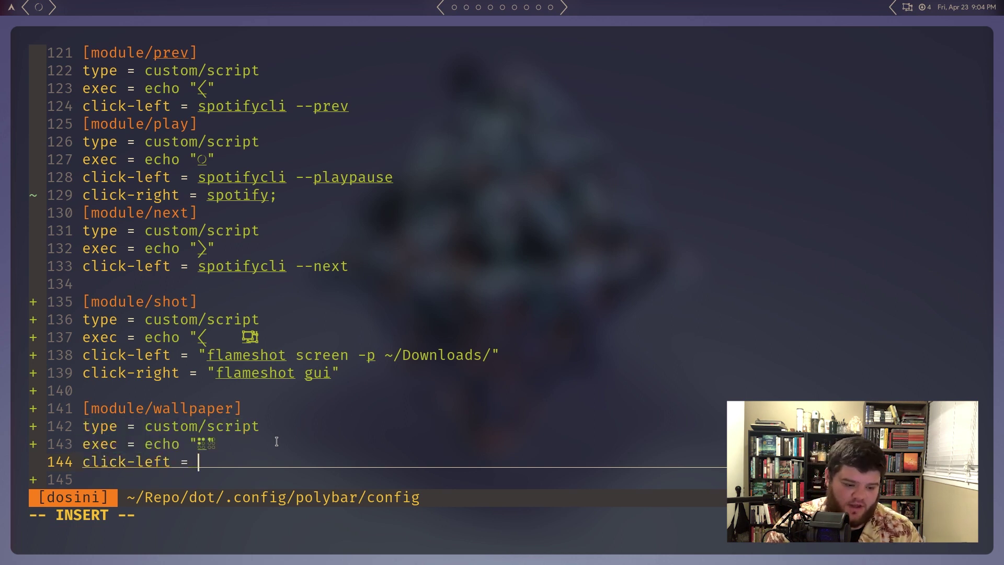
pyautogui.press('Return')
pyautogui.write('click ')
pyautogui.write('right')
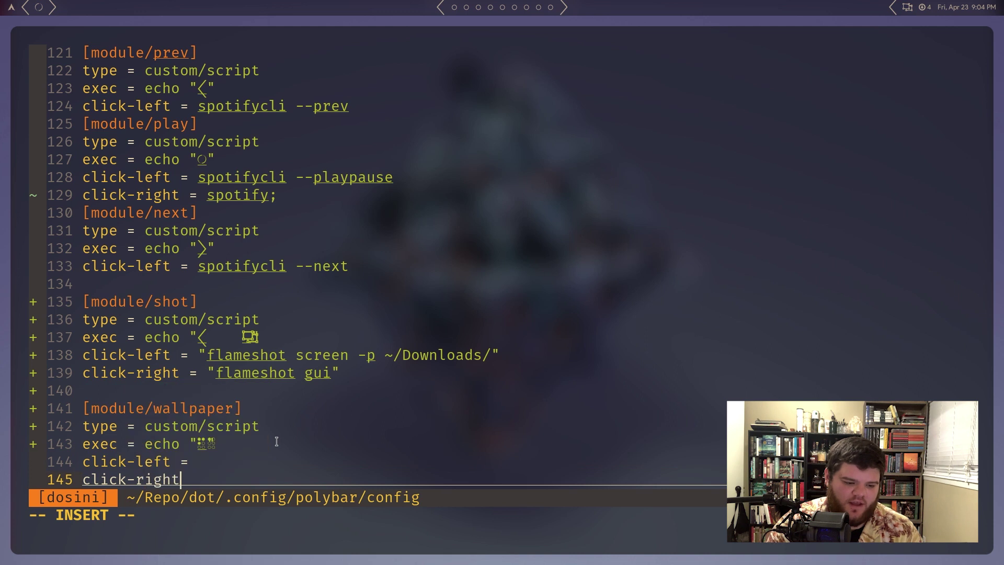
pyautogui.write(' -')
pyautogui.press('BackSpace')
pyautogui.write('=-')
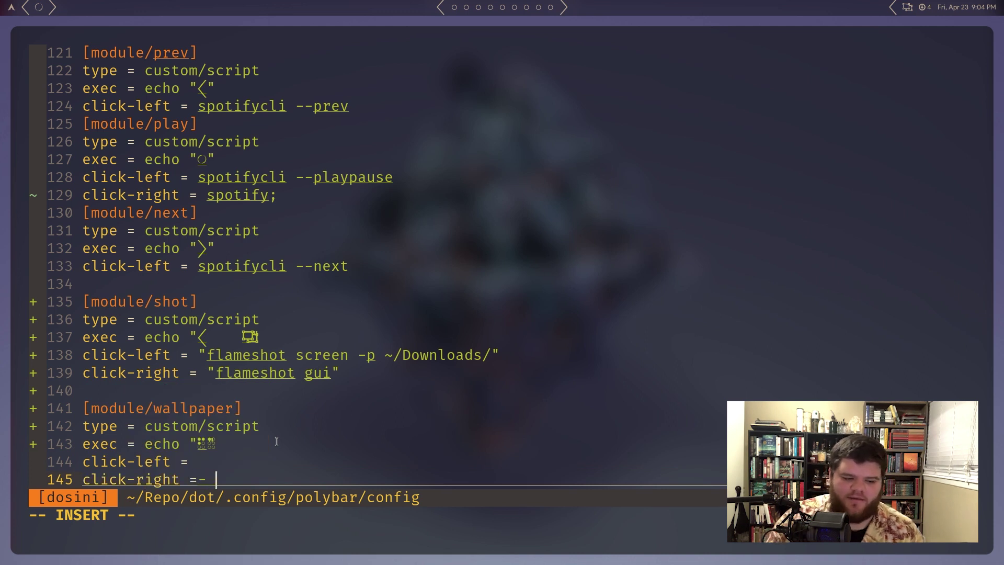
pyautogui.press('Return')
pyautogui.write('cl')
pyautogui.press('Escape')
pyautogui.press('k')
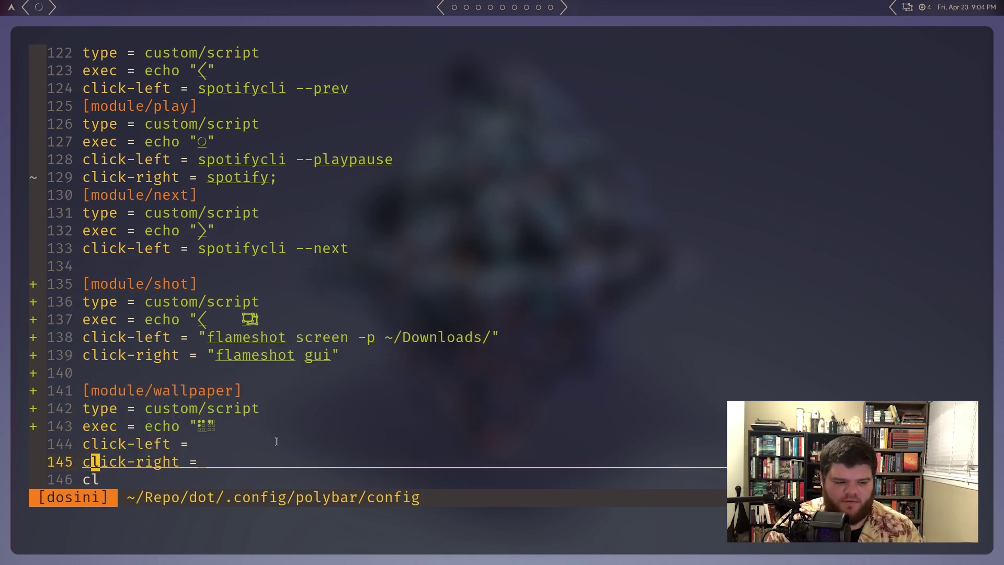
pyautogui.press('d')
pyautogui.press('d')
pyautogui.press('d')
pyautogui.press('d')
# Set the wallpaper module's click-left value to "feh --bg-fill -randomizer ~/Media/wallpapers/maller" in quotes
pyautogui.press('k')
pyautogui.write('A')
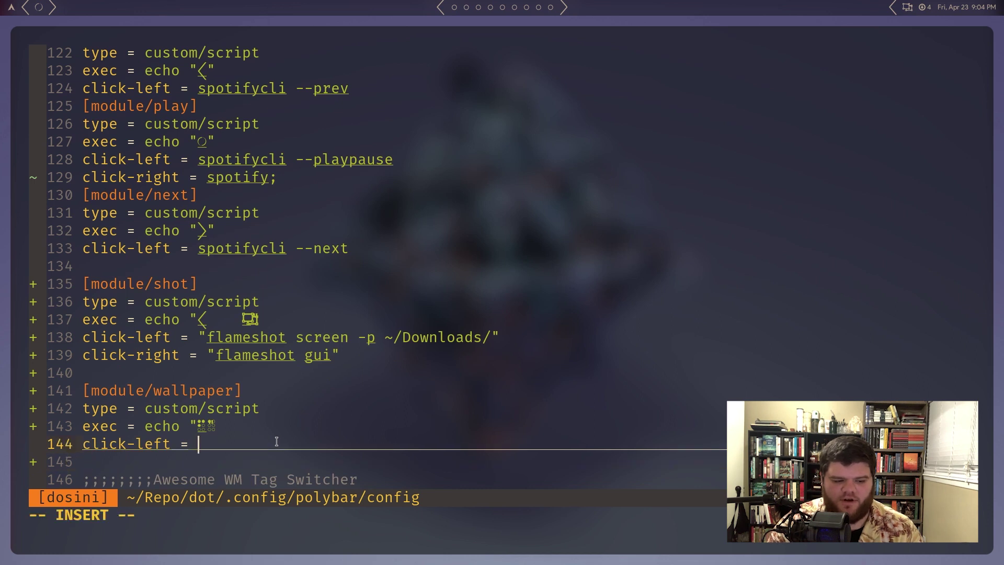
pyautogui.write('"')
pyautogui.write('feh --')
pyautogui.write('bg-fill -randomiz')
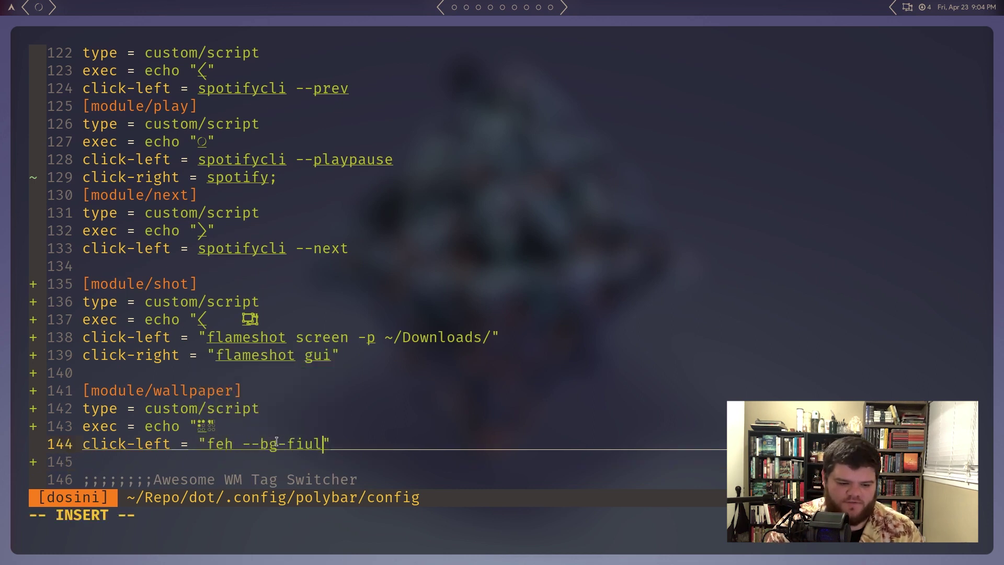
pyautogui.write('er ~/M')
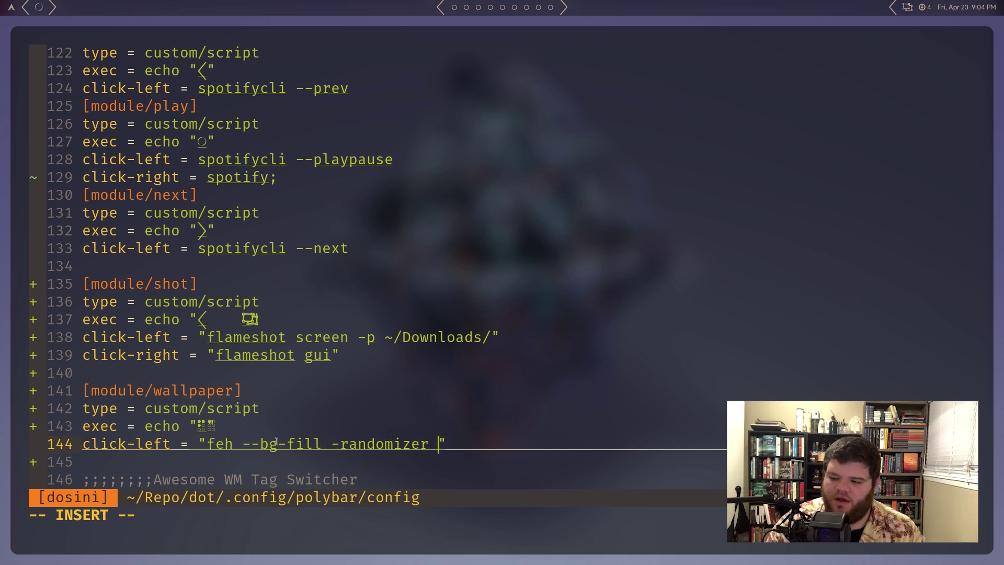
pyautogui.write('edia/wallpapers')
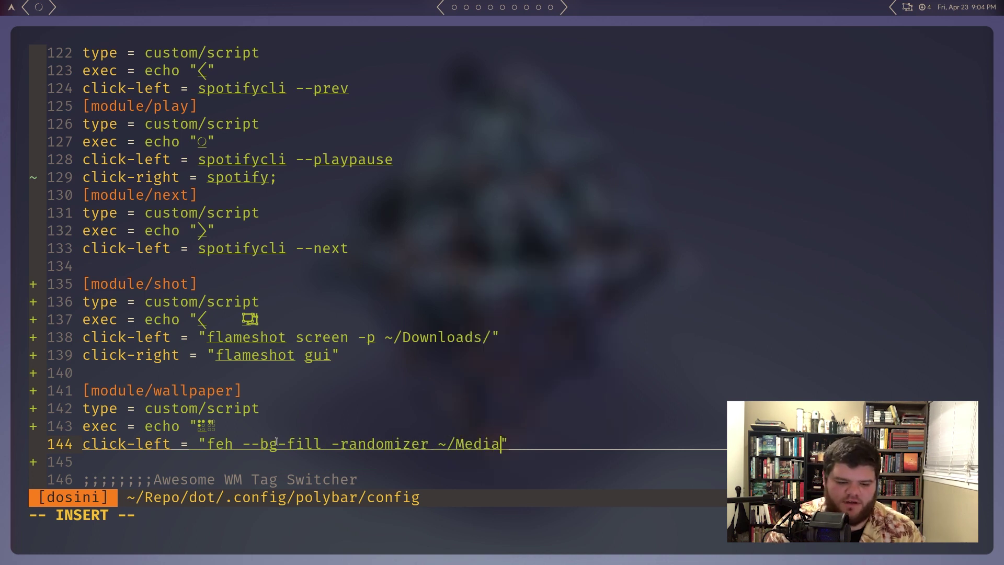
pyautogui.write('/')
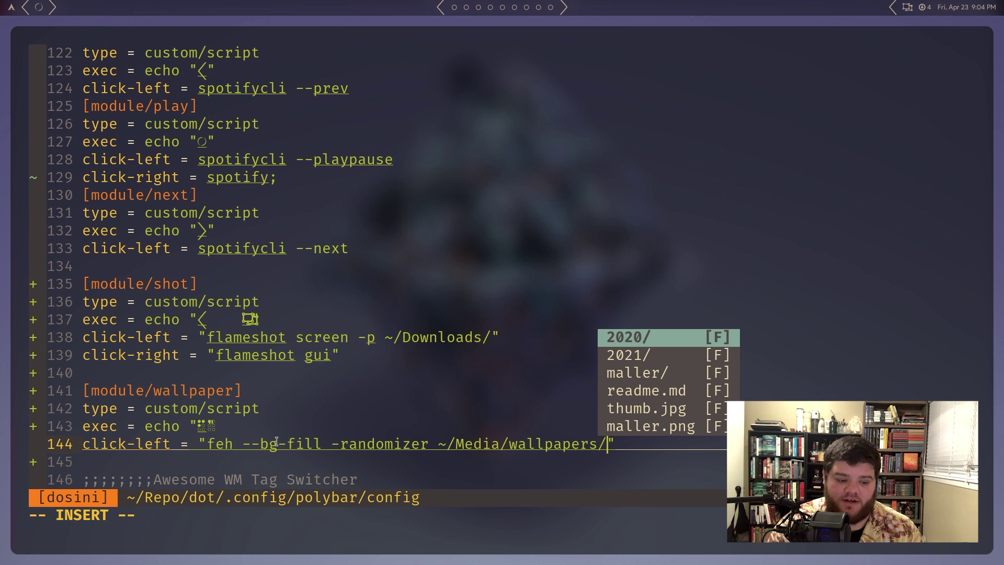
pyautogui.write('m')
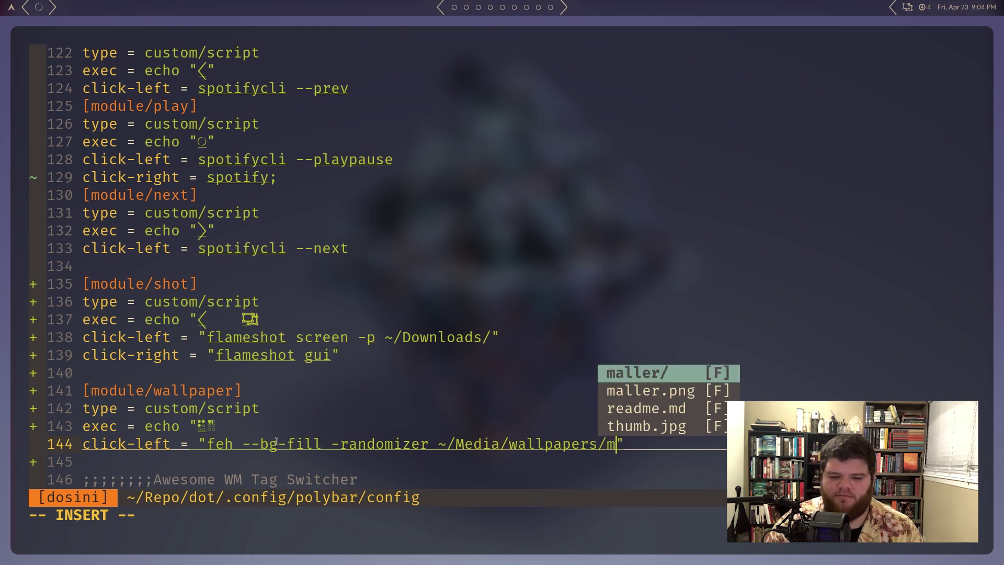
pyautogui.write('aller')
pyautogui.press('Escape')
# Duplicate the wallpaper module's click-left line twice directly below itself
pyautogui.press('y')
pyautogui.press('y')
pyautogui.press('p')
pyautogui.press('p')
# Rename the first copied line's key to click-right and the second copy's key to click-middle
pyautogui.press('k')
pyautogui.press('j')
pyautogui.press('j')
pyautogui.press('k')
pyautogui.press('k')
pyautogui.press('k')
pyautogui.press('j')
pyautogui.press('w')
pyautogui.write('w')
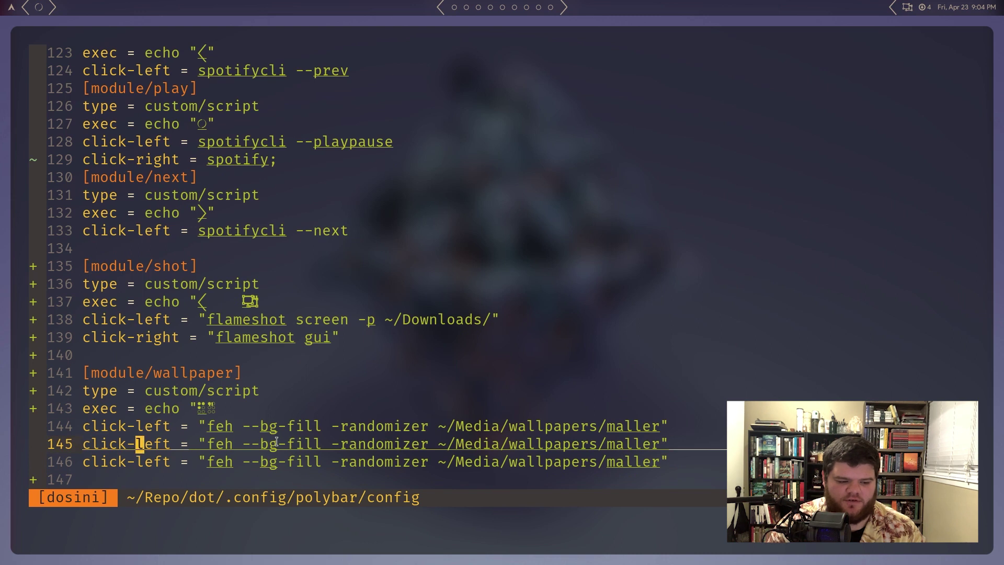
pyautogui.write('cwright')
pyautogui.press('Escape')
pyautogui.write('jbcw')
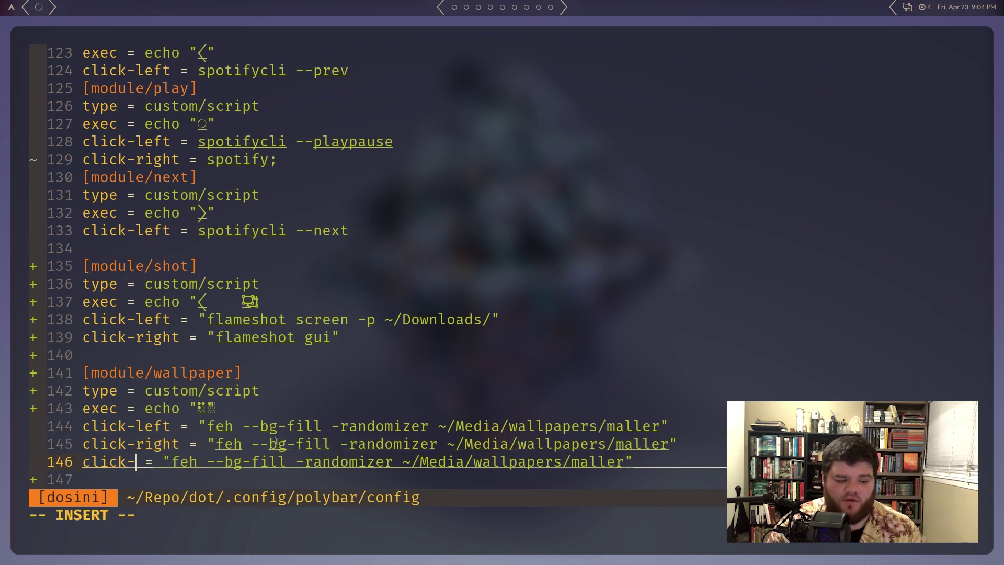
pyautogui.write('middle')
pyautogui.press('Escape')
# Change the wallpaper folder in the wallpaper module's click-right command to ~/Media/wallpapers/2020
pyautogui.press('k')
pyautogui.press('A')
pyautogui.press('Escape')
pyautogui.write('bcw202')
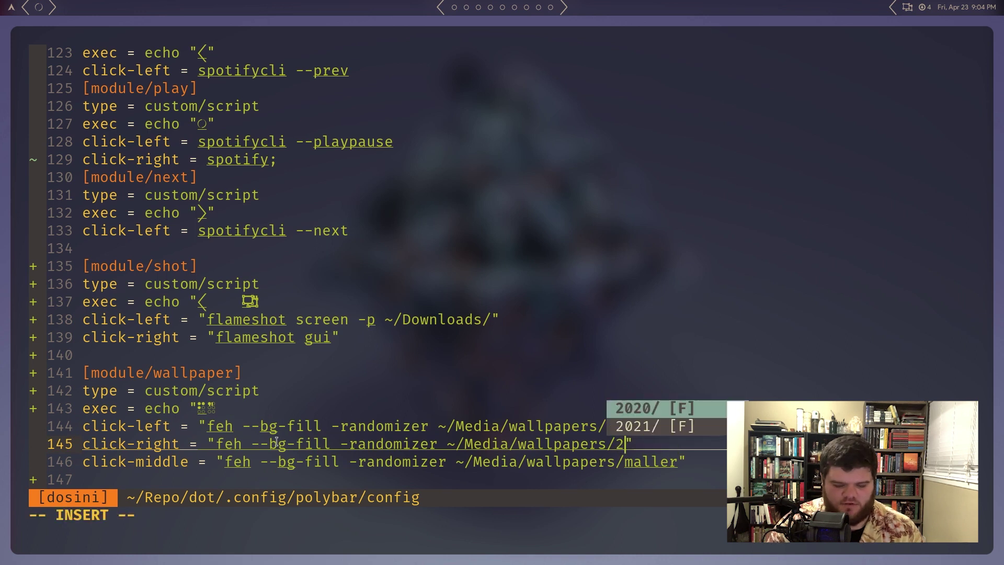
pyautogui.write('02')
pyautogui.press('Escape')
# Change the wallpaper folder in the click-middle command to ~/Media/wallpapers/2021 and save the config
pyautogui.press('j')
pyautogui.press('b')
pyautogui.press('c')
pyautogui.press('w')
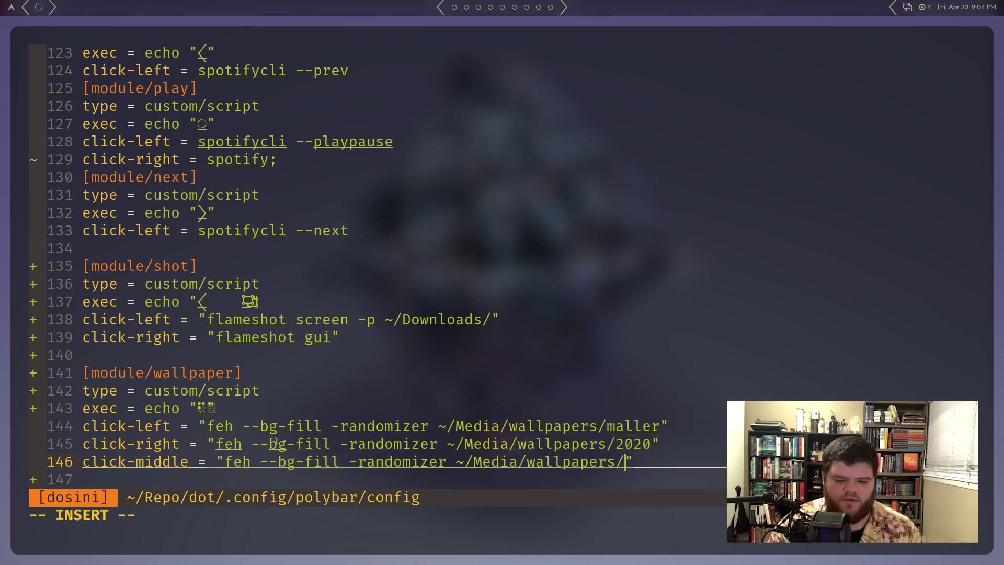
pyautogui.write('202')
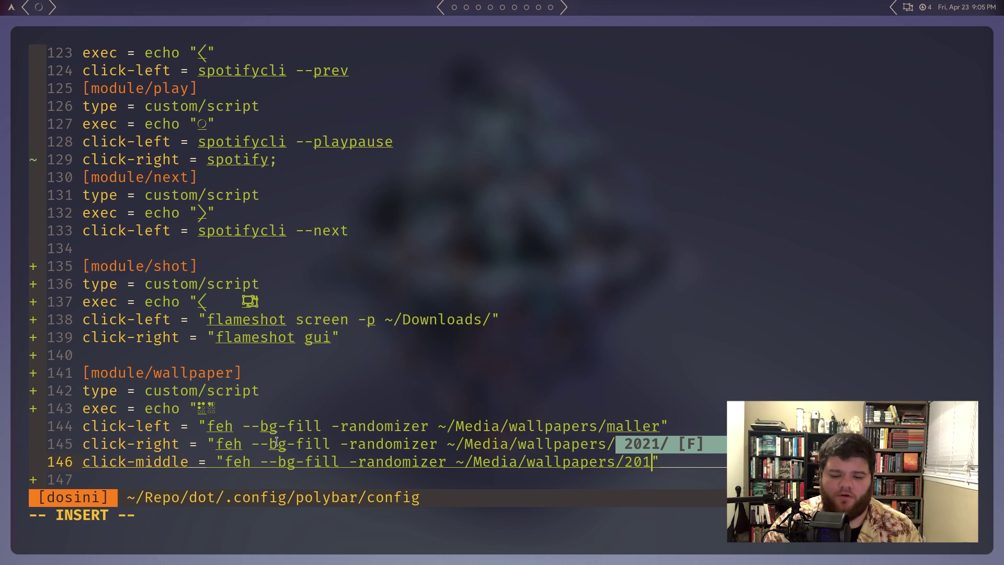
pyautogui.write('1')
pyautogui.press('Escape')
pyautogui.write(':w')
pyautogui.press('Return')
pyautogui.press('k')
pyautogui.press('k')
pyautogui.press('j')
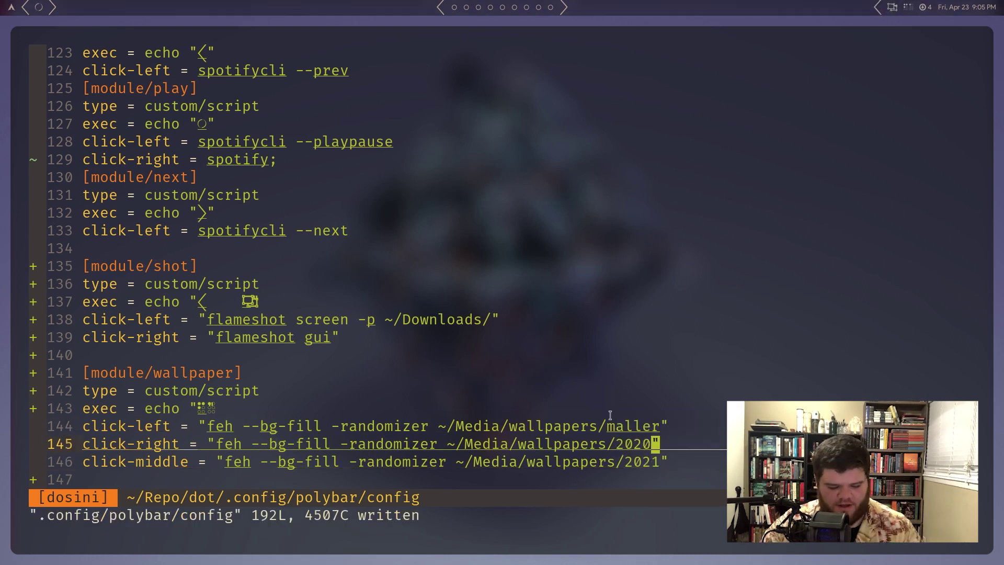
# Test the bar's wallpaper module on an empty workspace, changing the desktop background several times with its left and right actions
pyautogui.press('super+Right')
pyautogui.press('super+Right')
pyautogui.press('super+Right')
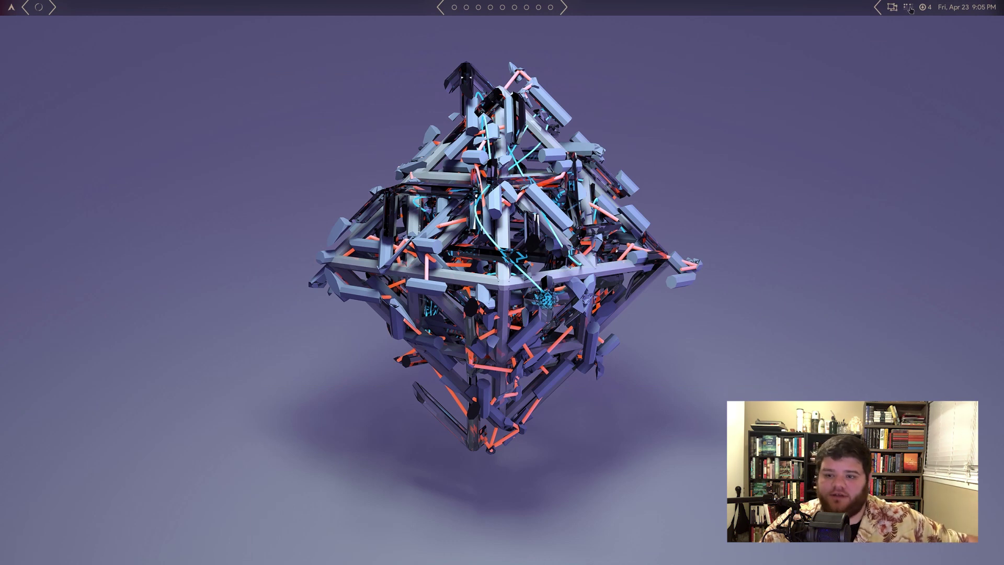
pyautogui.click(909, 8)
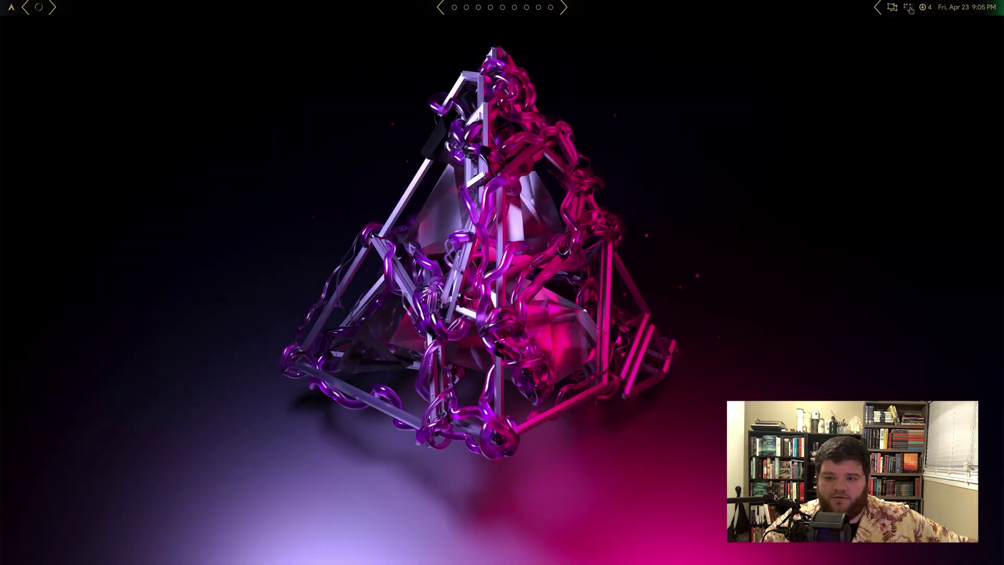
pyautogui.click(910, 10)
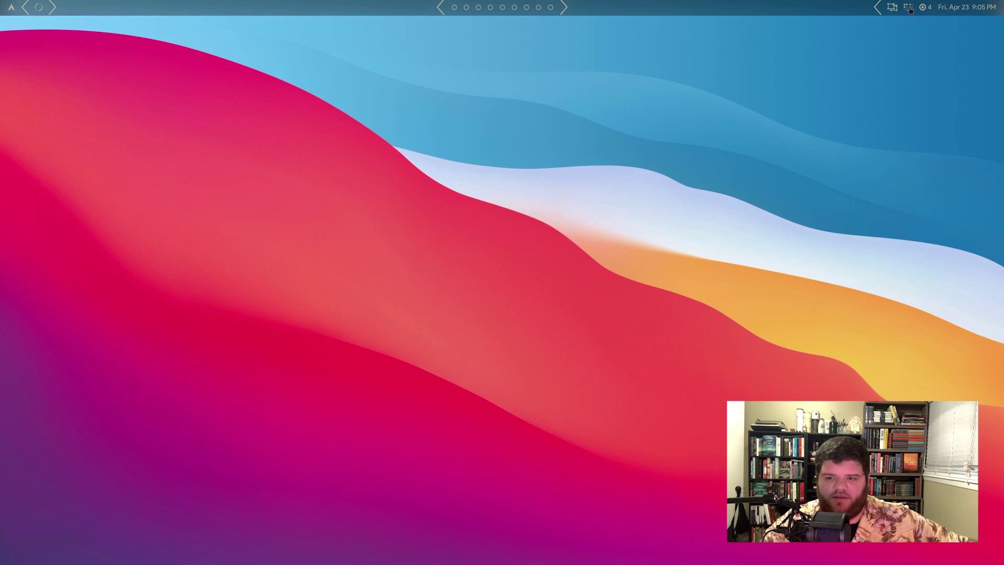
pyautogui.click(909, 10)
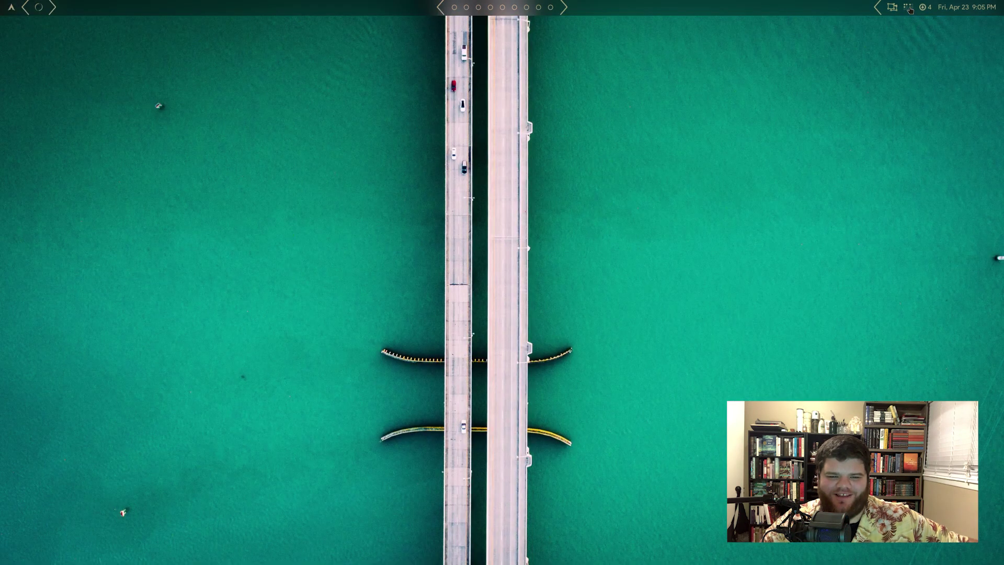
pyautogui.click(910, 9)
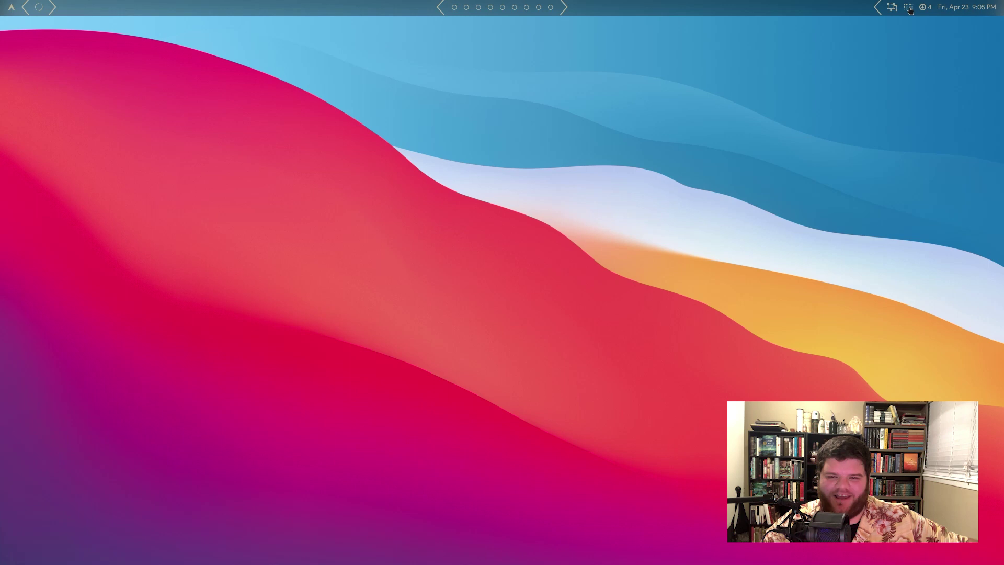
pyautogui.click(909, 9)
pyautogui.rightClick(910, 10)
pyautogui.click(910, 9)
# Swap the year folders to 2021 for click-right and 2020 for click-middle, then save and close the config
pyautogui.press('super+1')
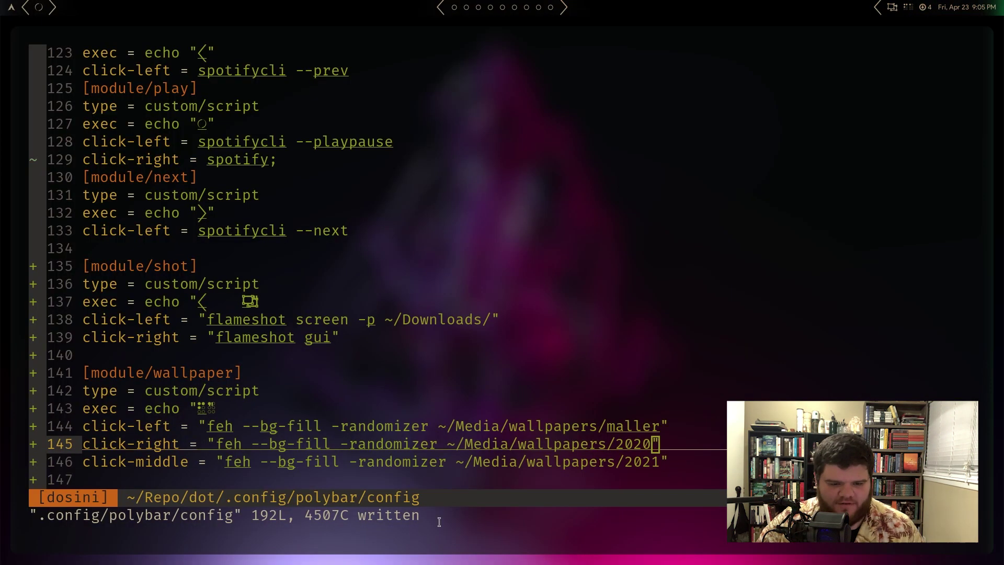
pyautogui.press('j')
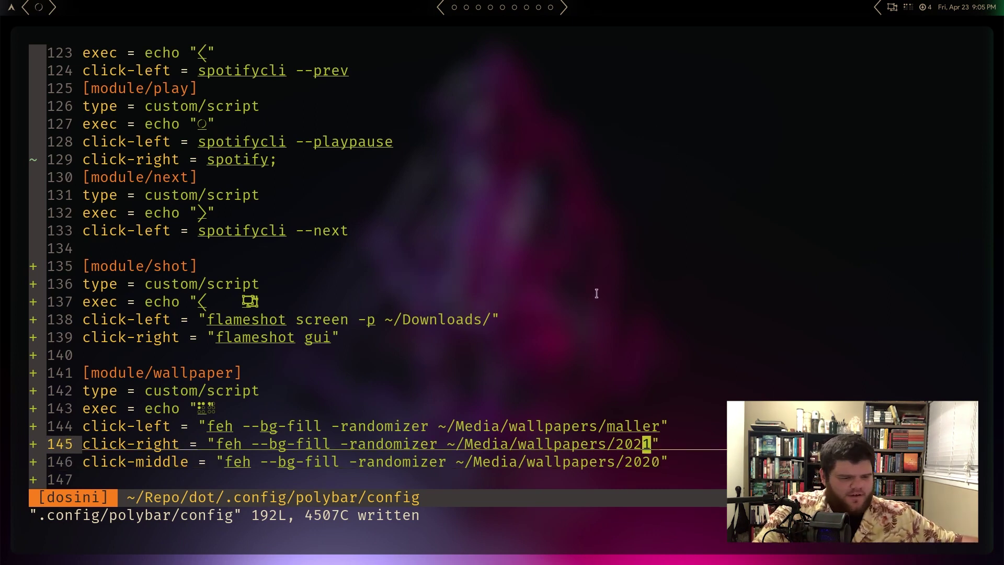
pyautogui.press('j')
pyautogui.press('k')
pyautogui.press('k')
pyautogui.press('j')
pyautogui.press('j')
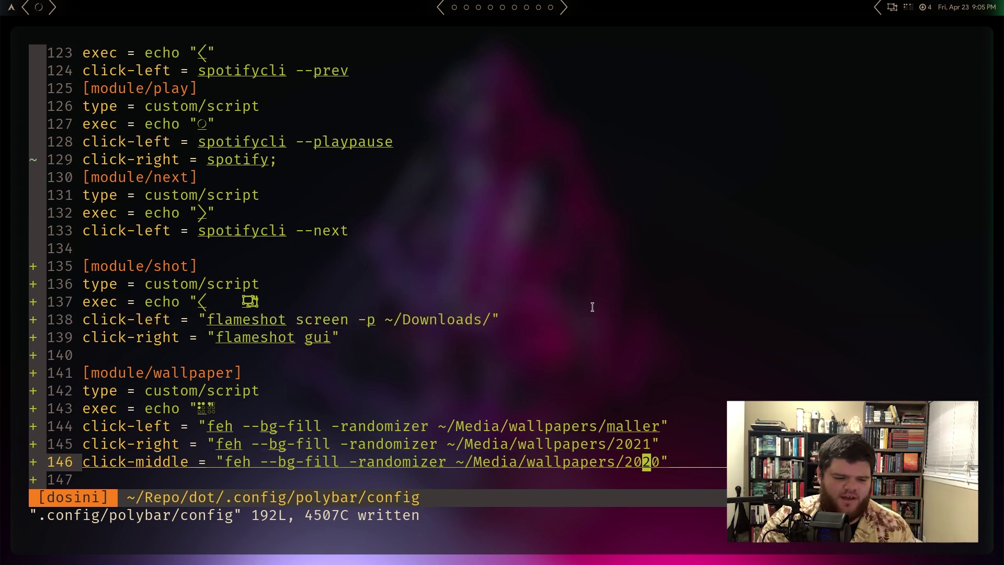
pyautogui.press('j')
pyautogui.hotkey('shift', 'z')
pyautogui.hotkey('shift', 'z')
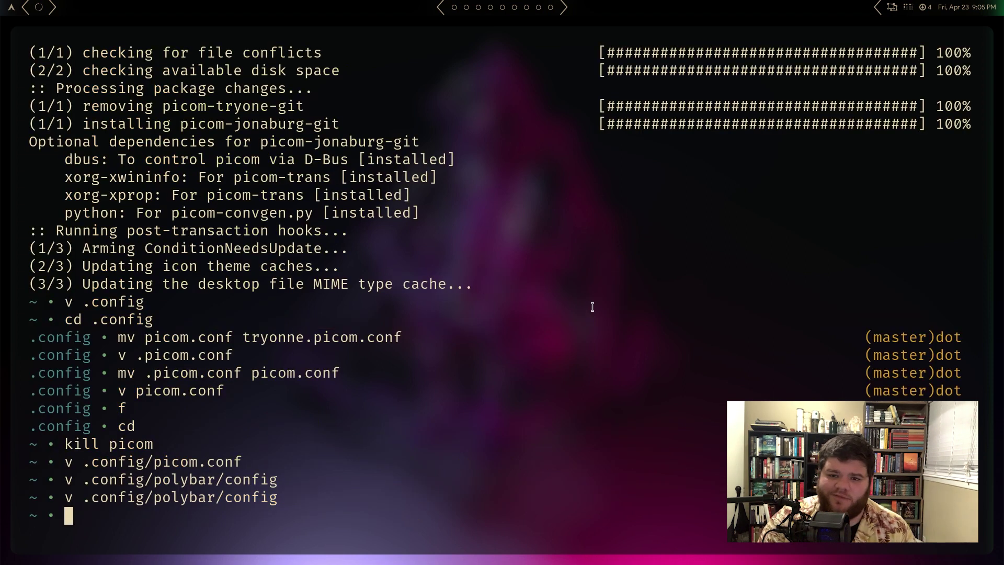
pyautogui.write('kkk')
pyautogui.press('BackSpace')
pyautogui.press('BackSpace')
pyautogui.press('BackSpace')
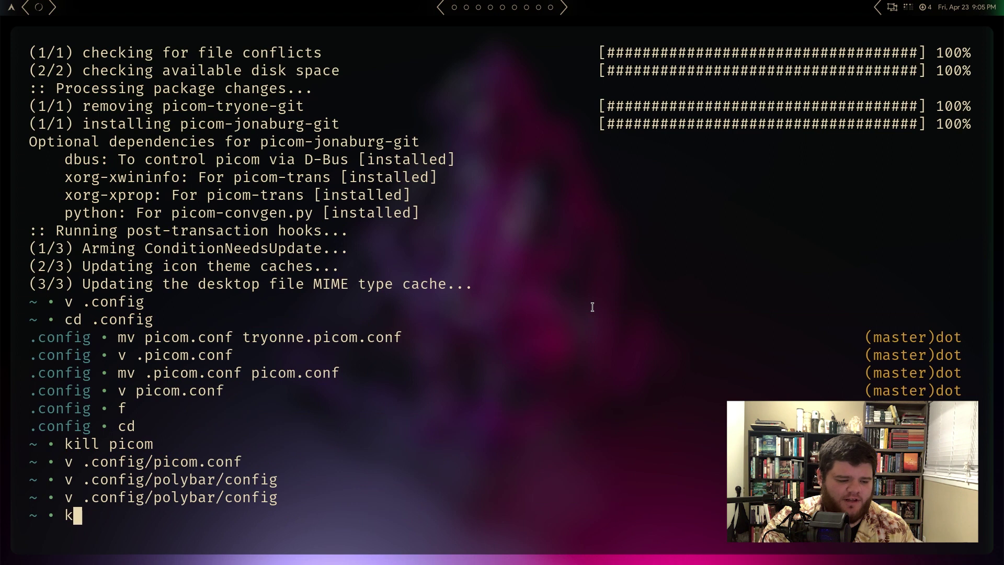